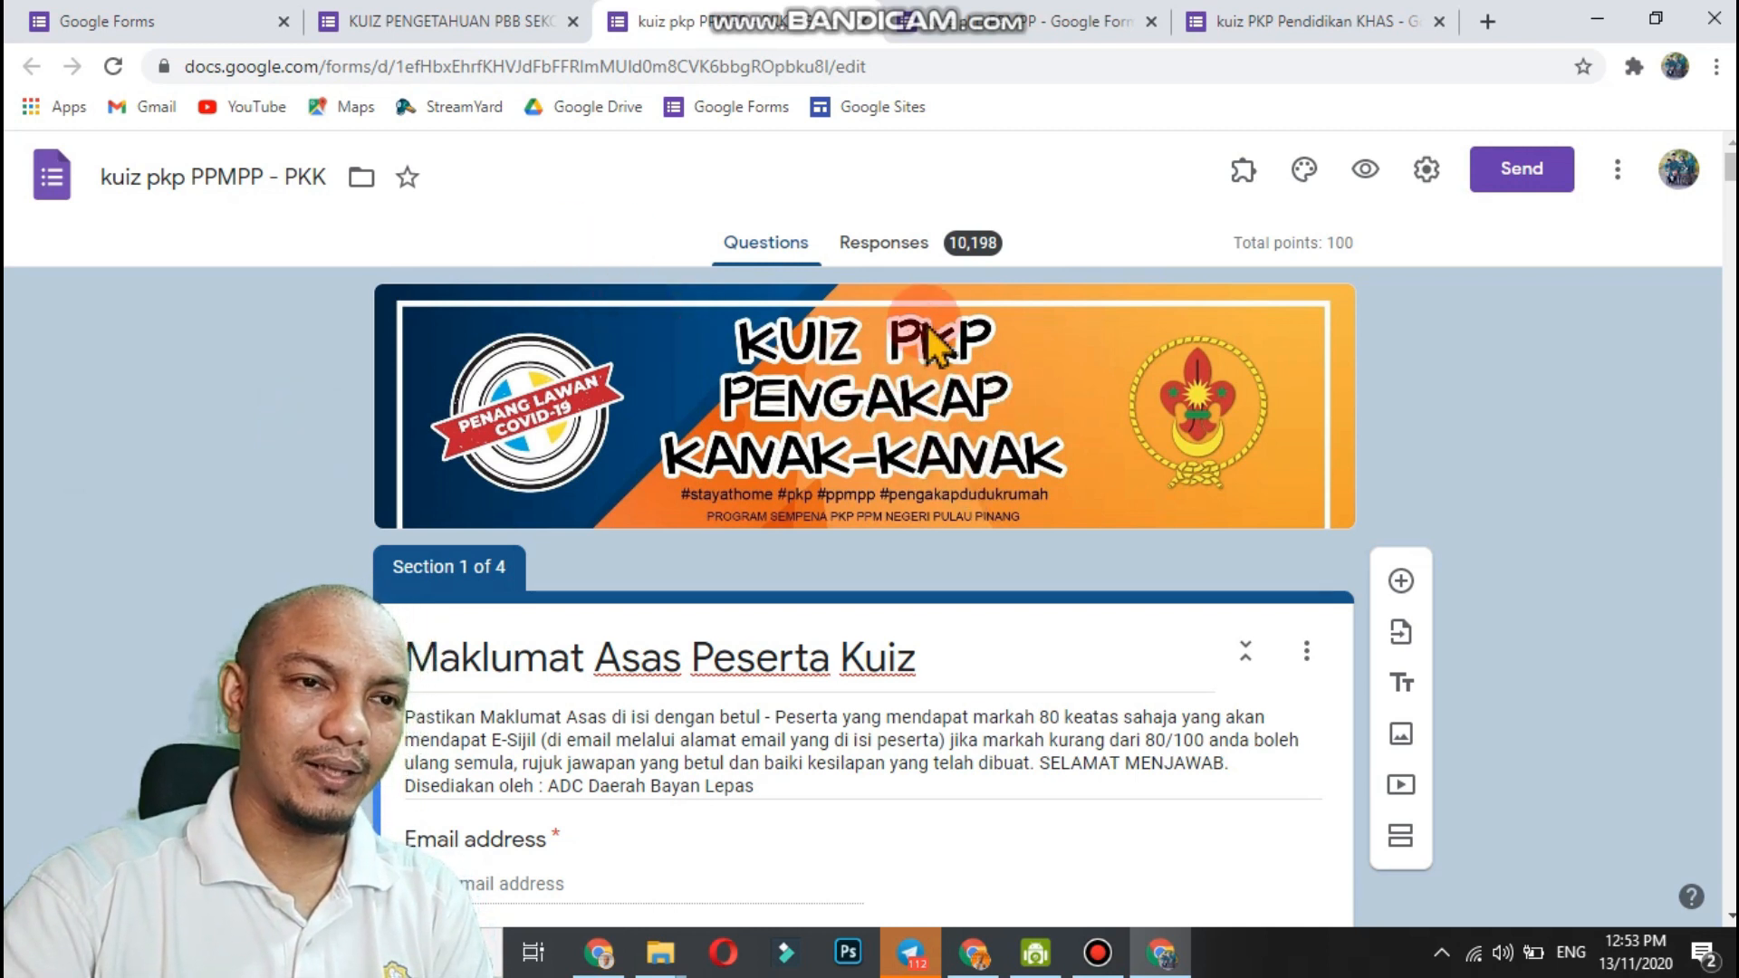
Review the existing PKP quiz forms for PPMPP and Pendidikan KHAS, and the PBB Sekolah Menengah quiz with its introduction.
left_click(926, 243)
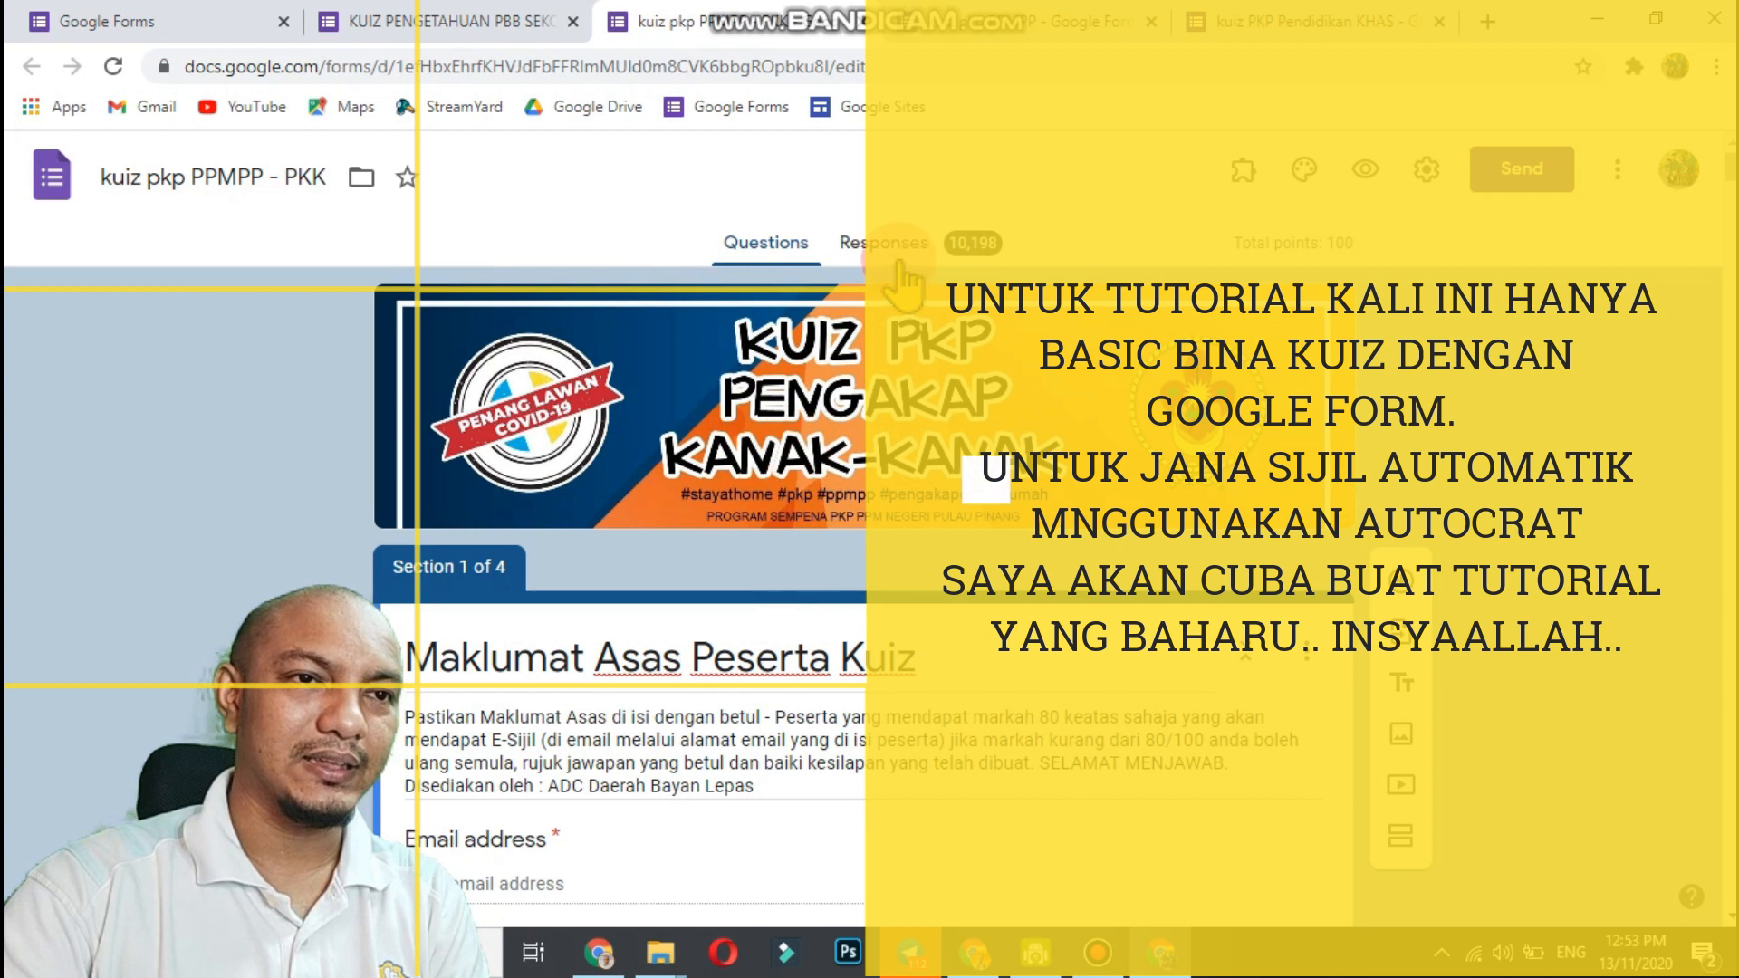
left_click(1002, 36)
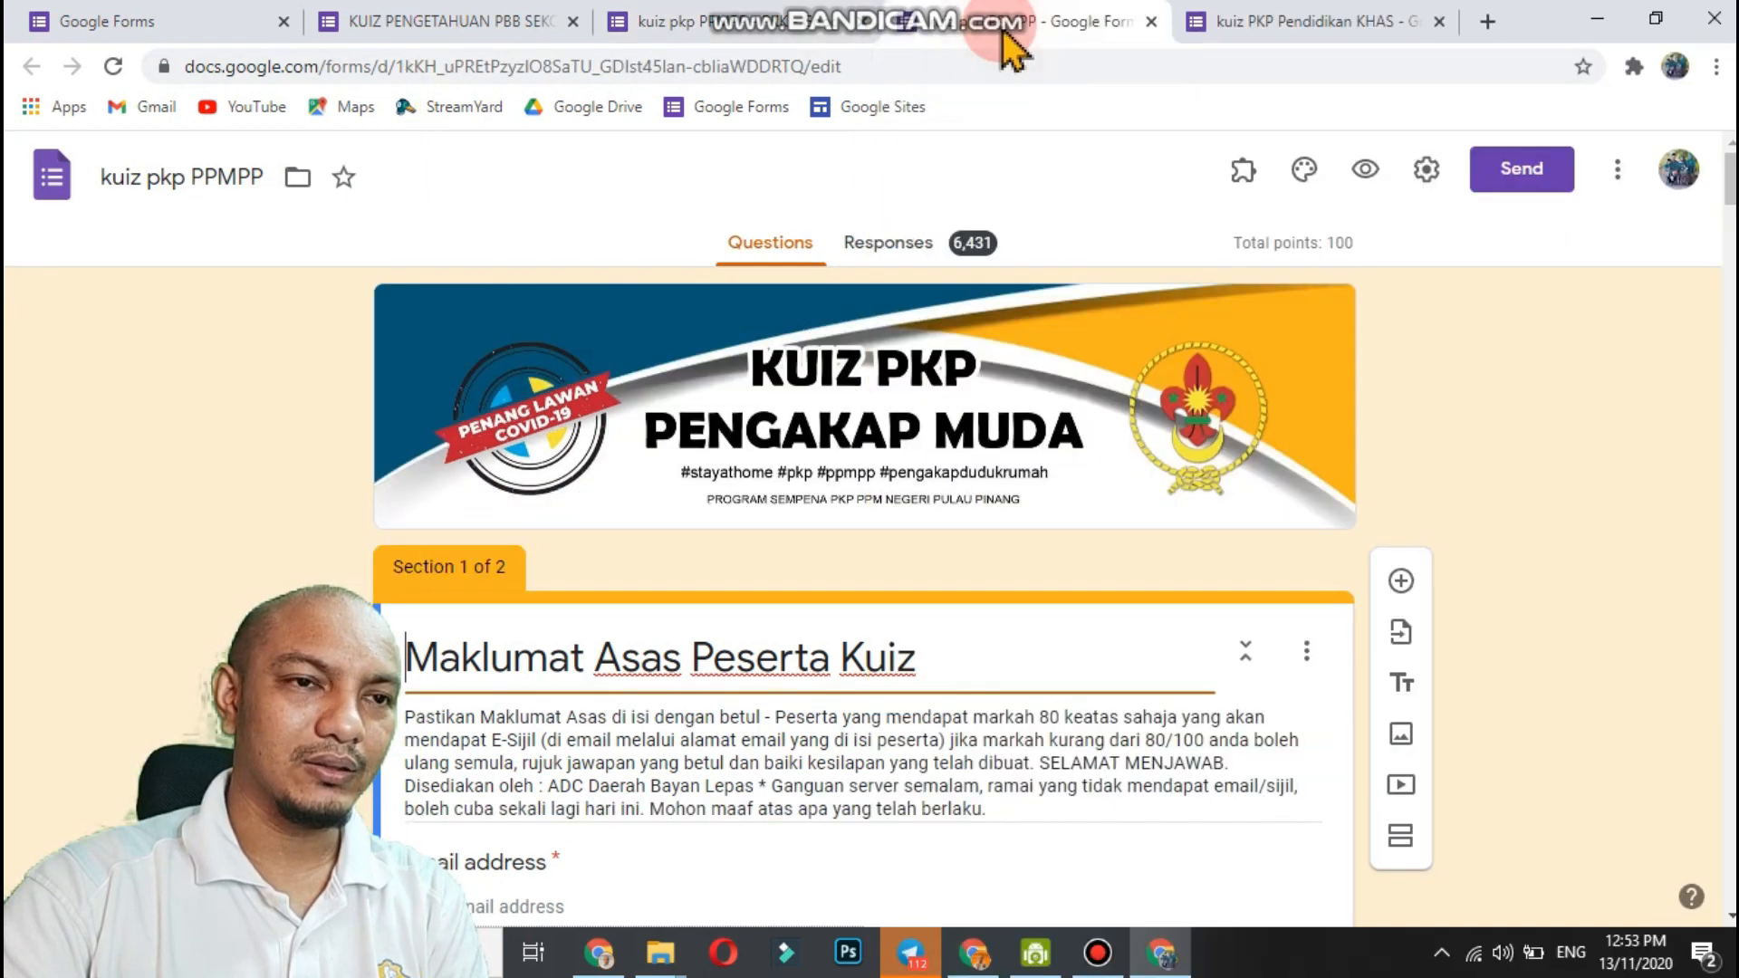
left_click(1295, 25)
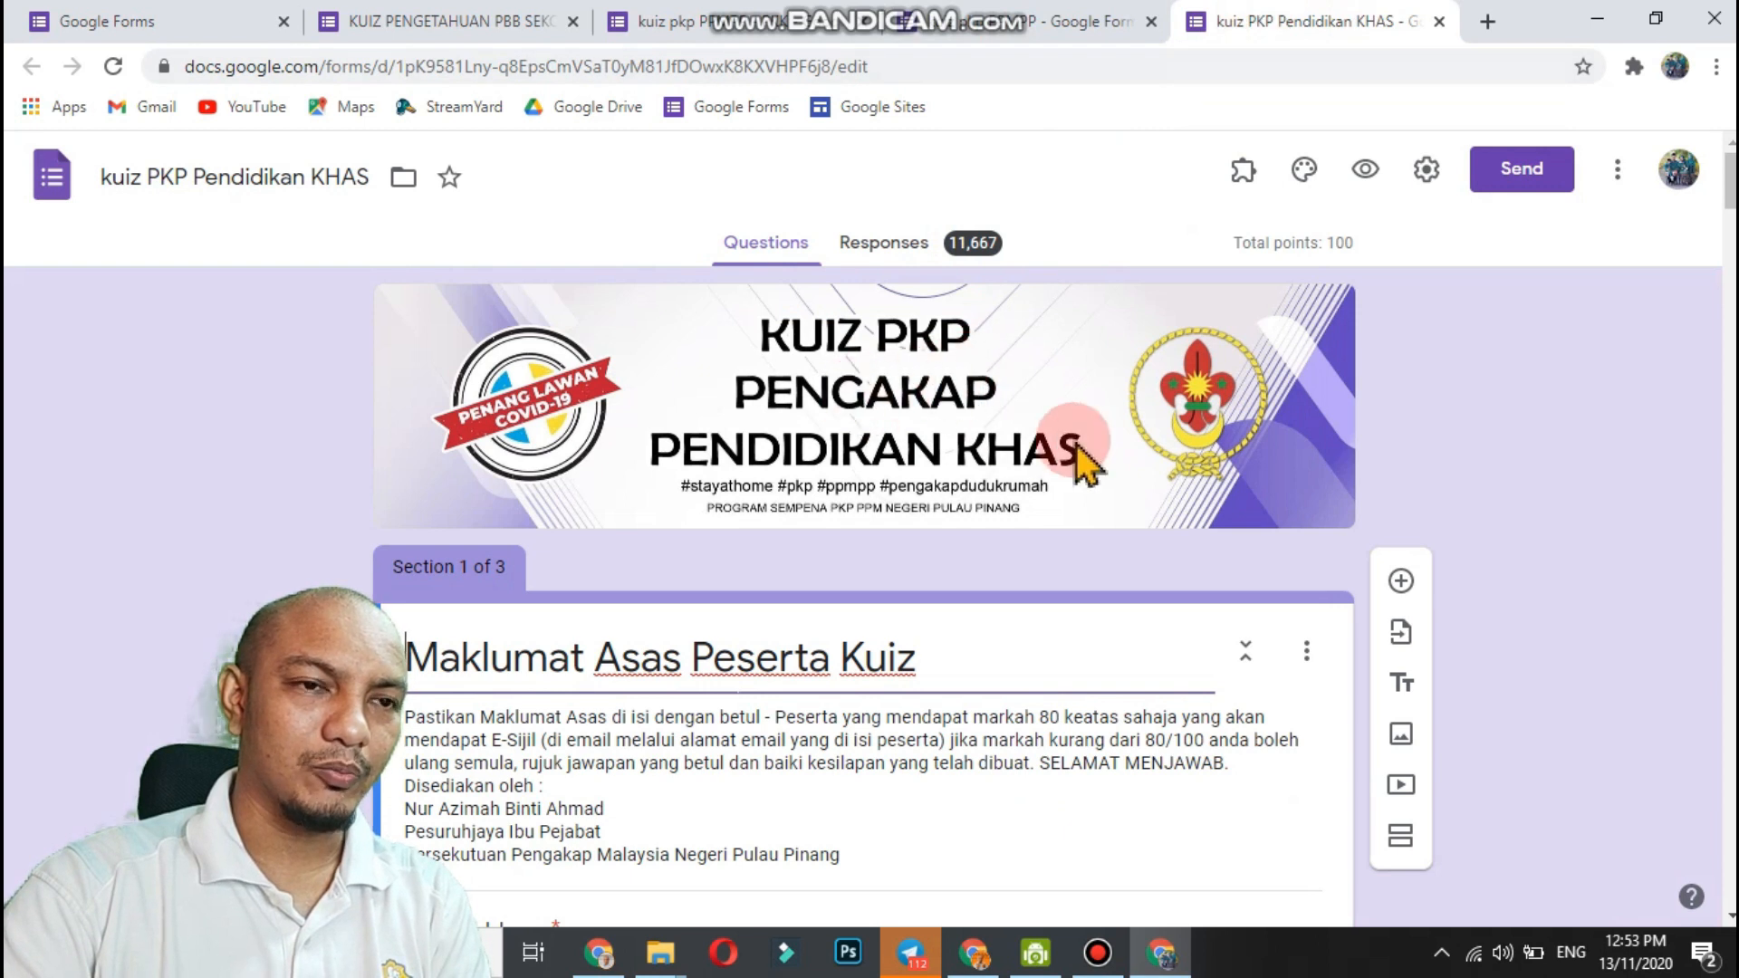
left_click(466, 23)
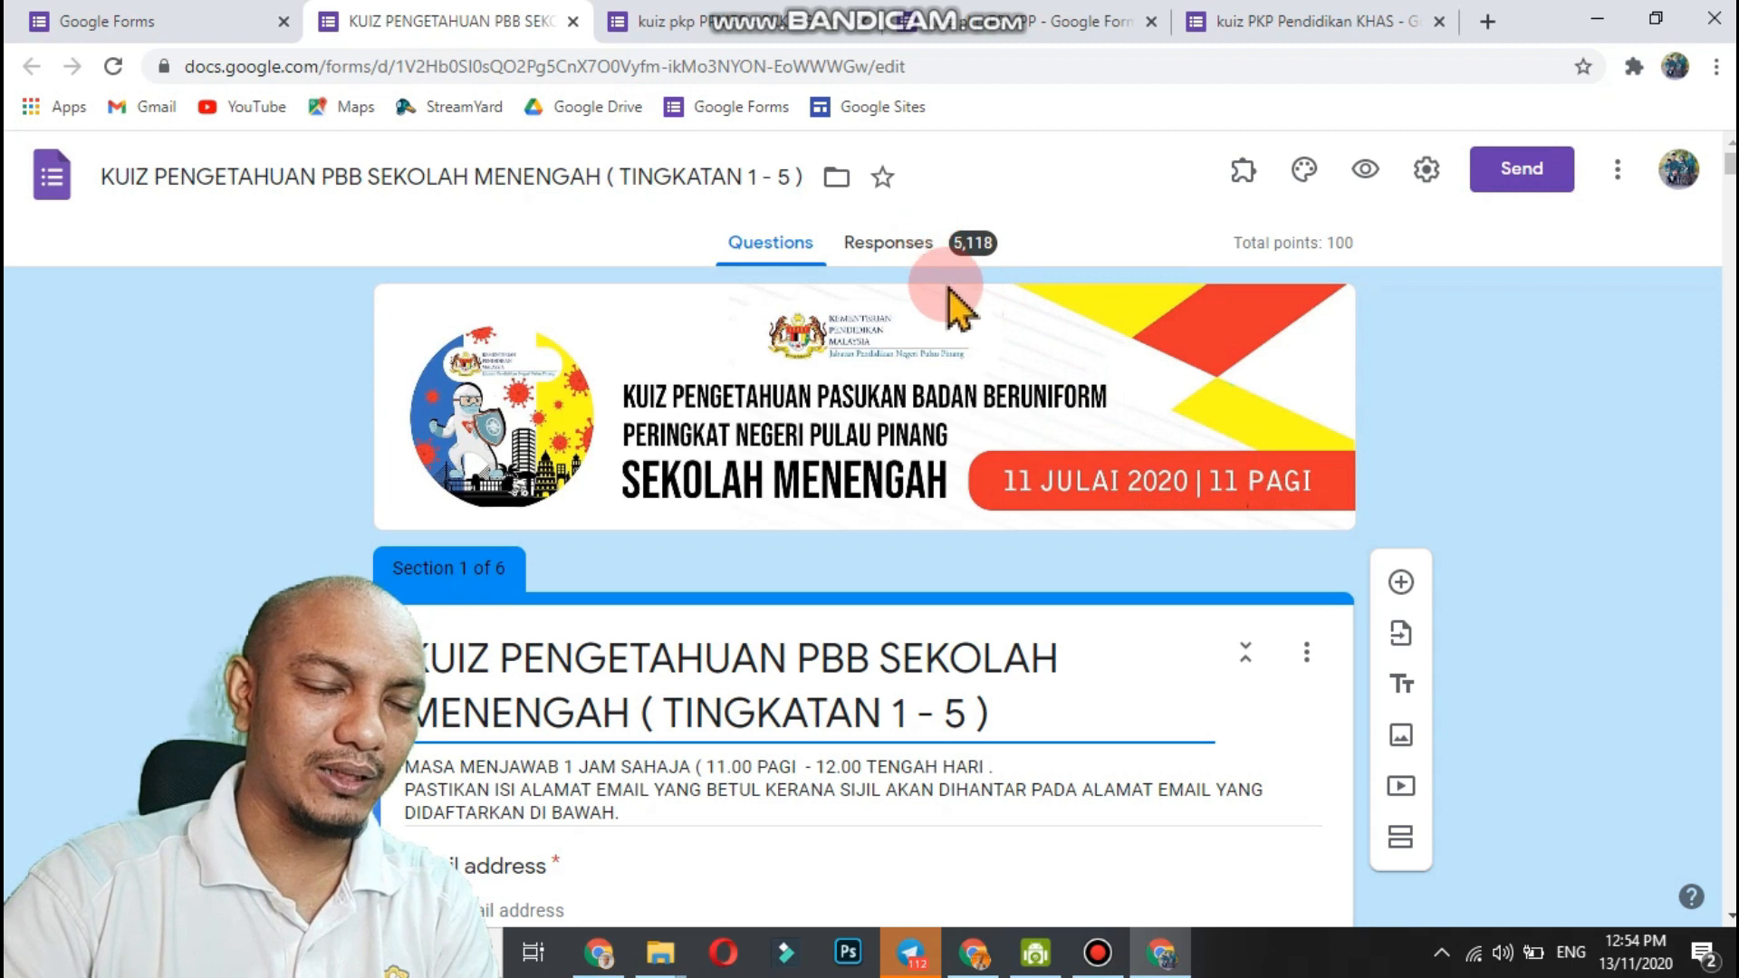
scroll(963, 576, "down", 2)
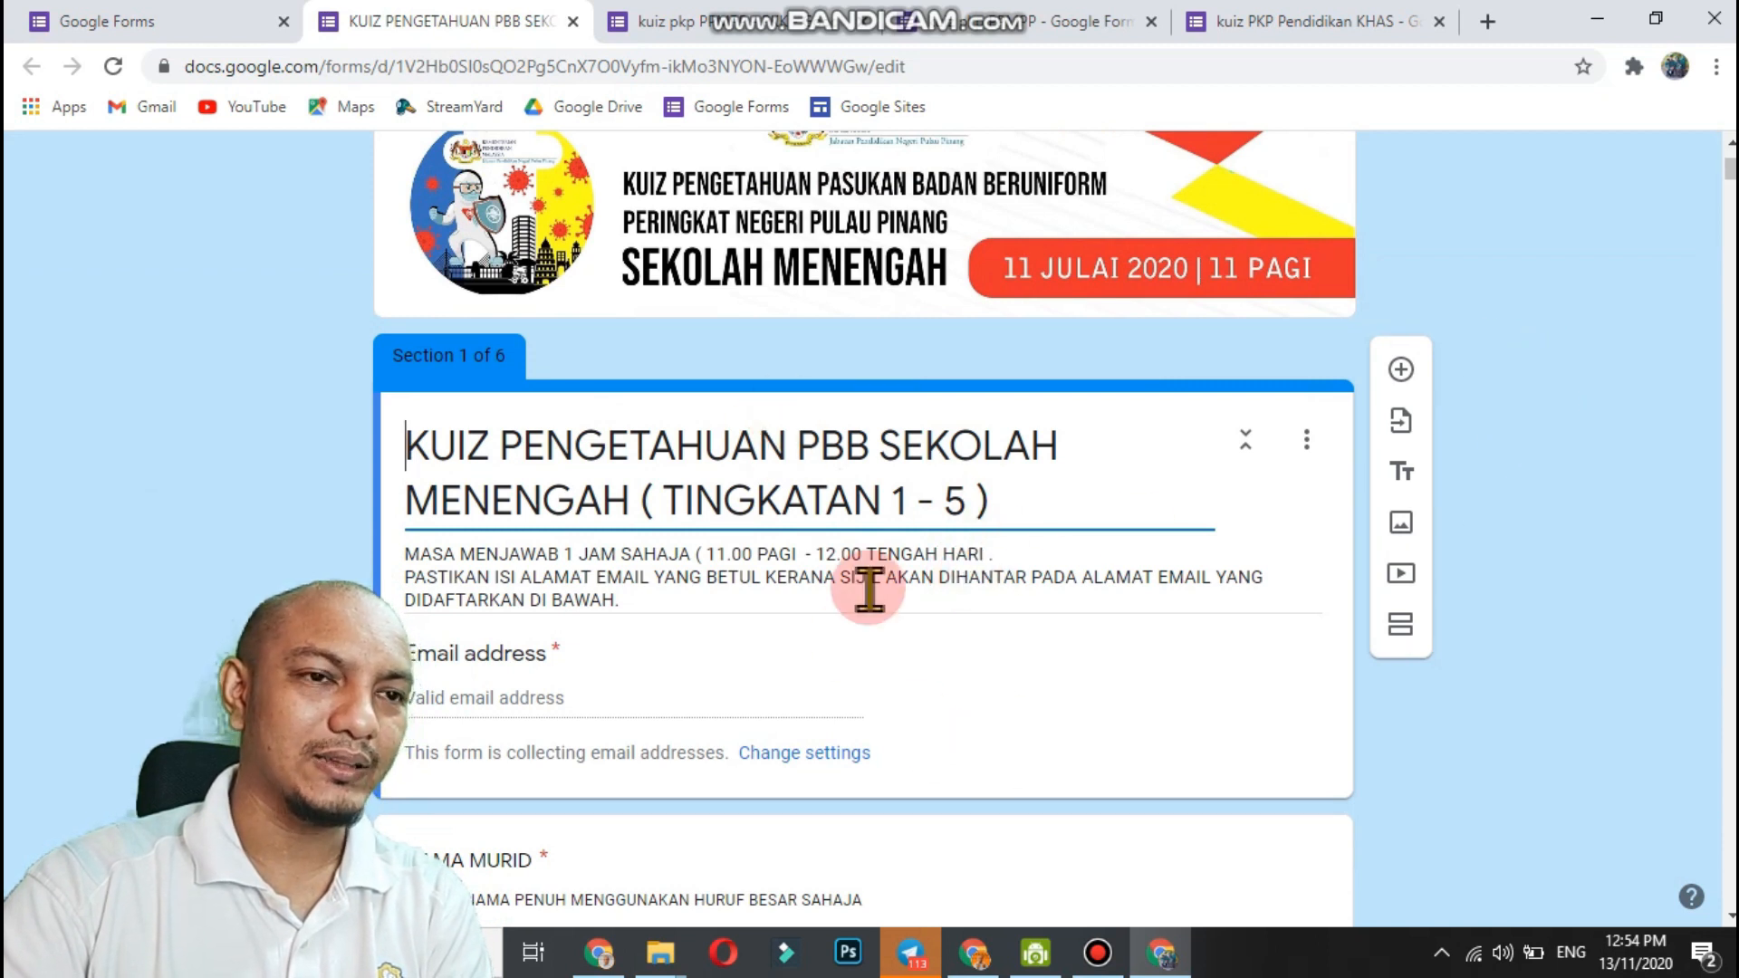
Check Google Drive in the current browser window and the signed-in Google account in the other browser window.
left_click(974, 951)
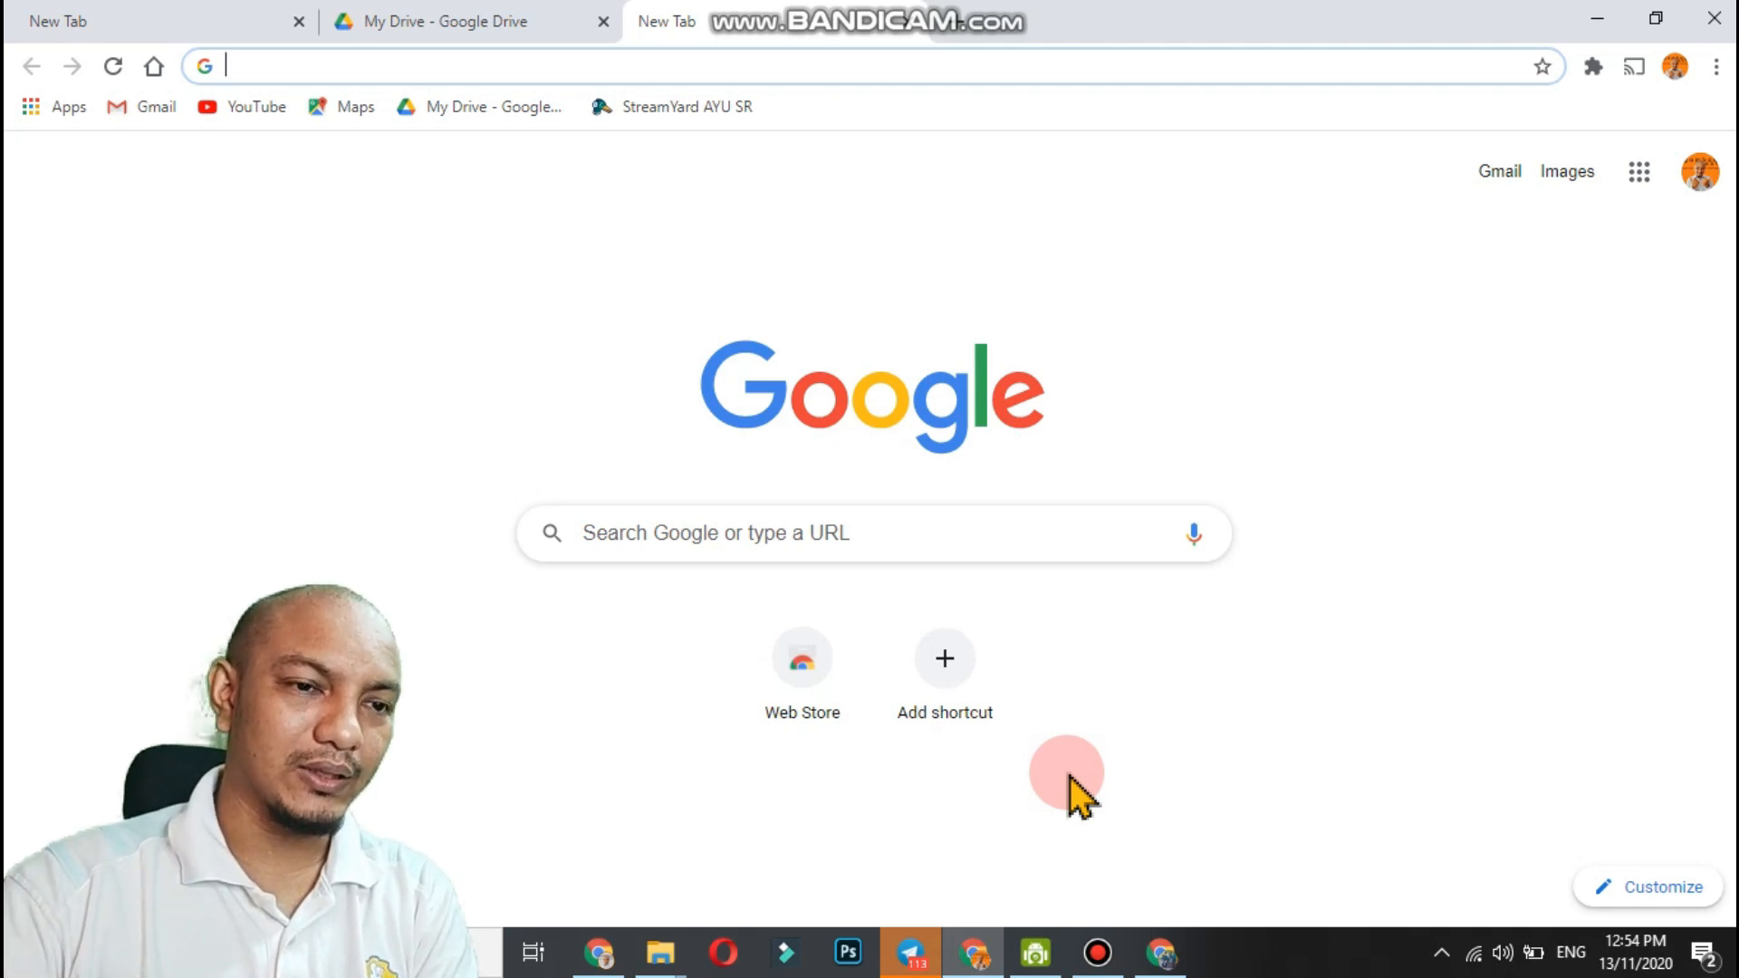
left_click(1162, 951)
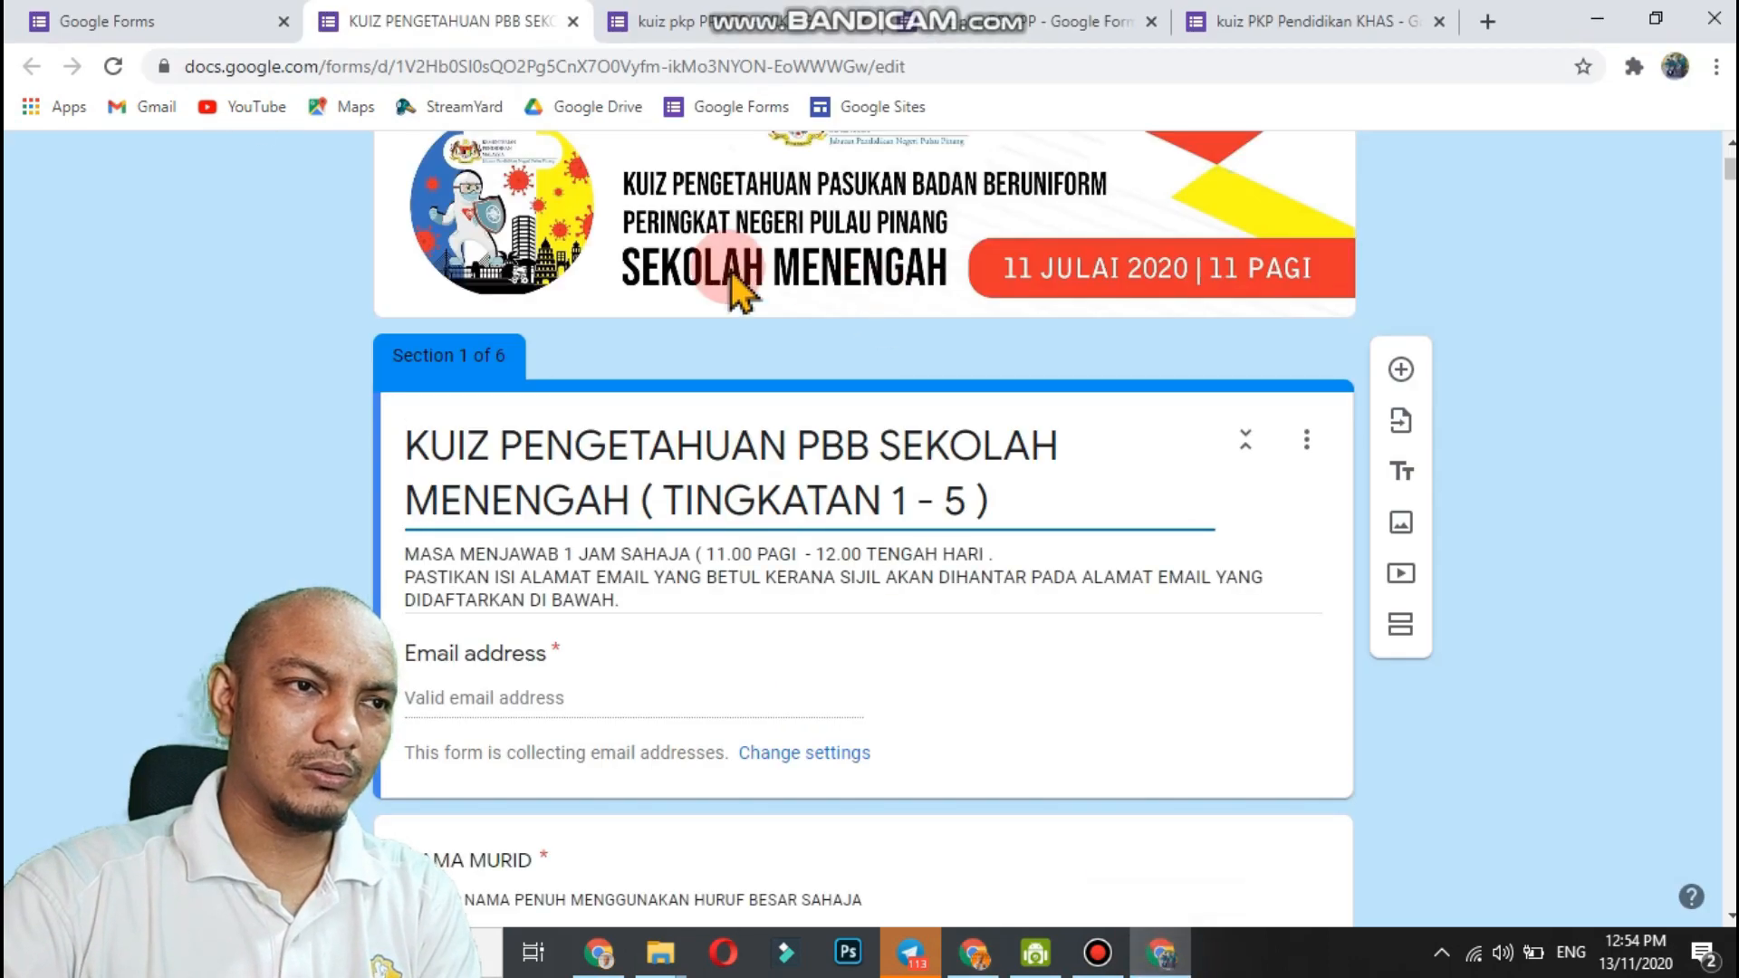
left_click(218, 24)
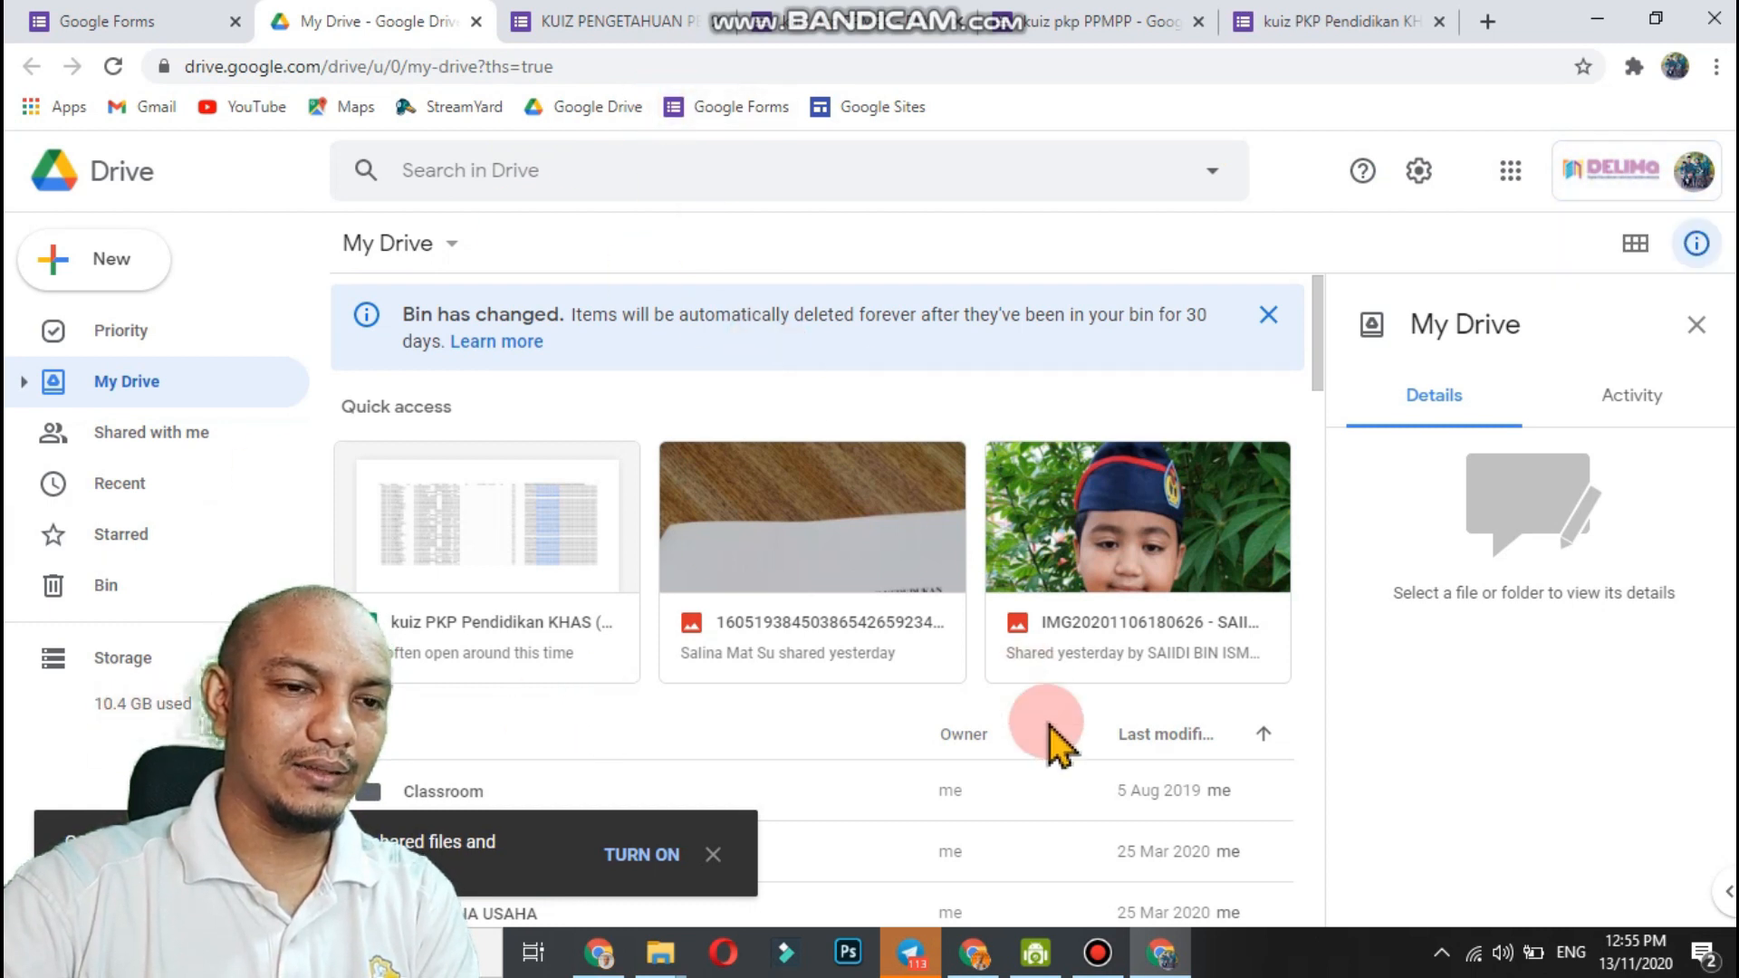
left_click(983, 918)
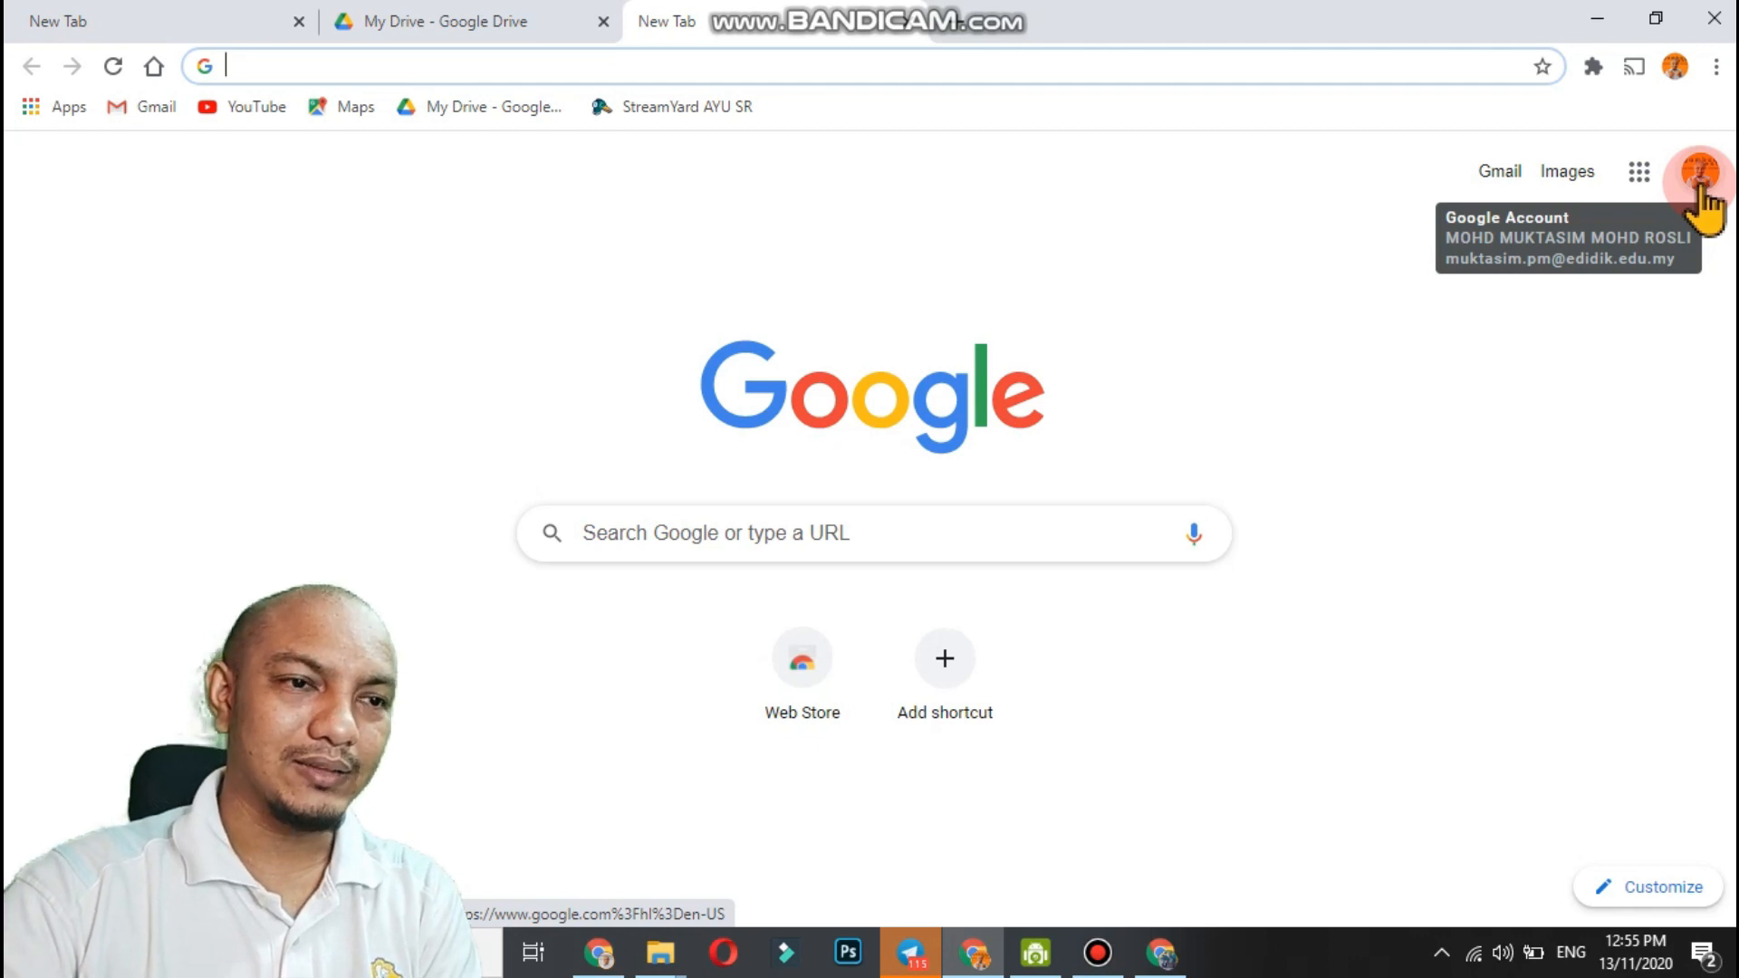
left_click(1701, 186)
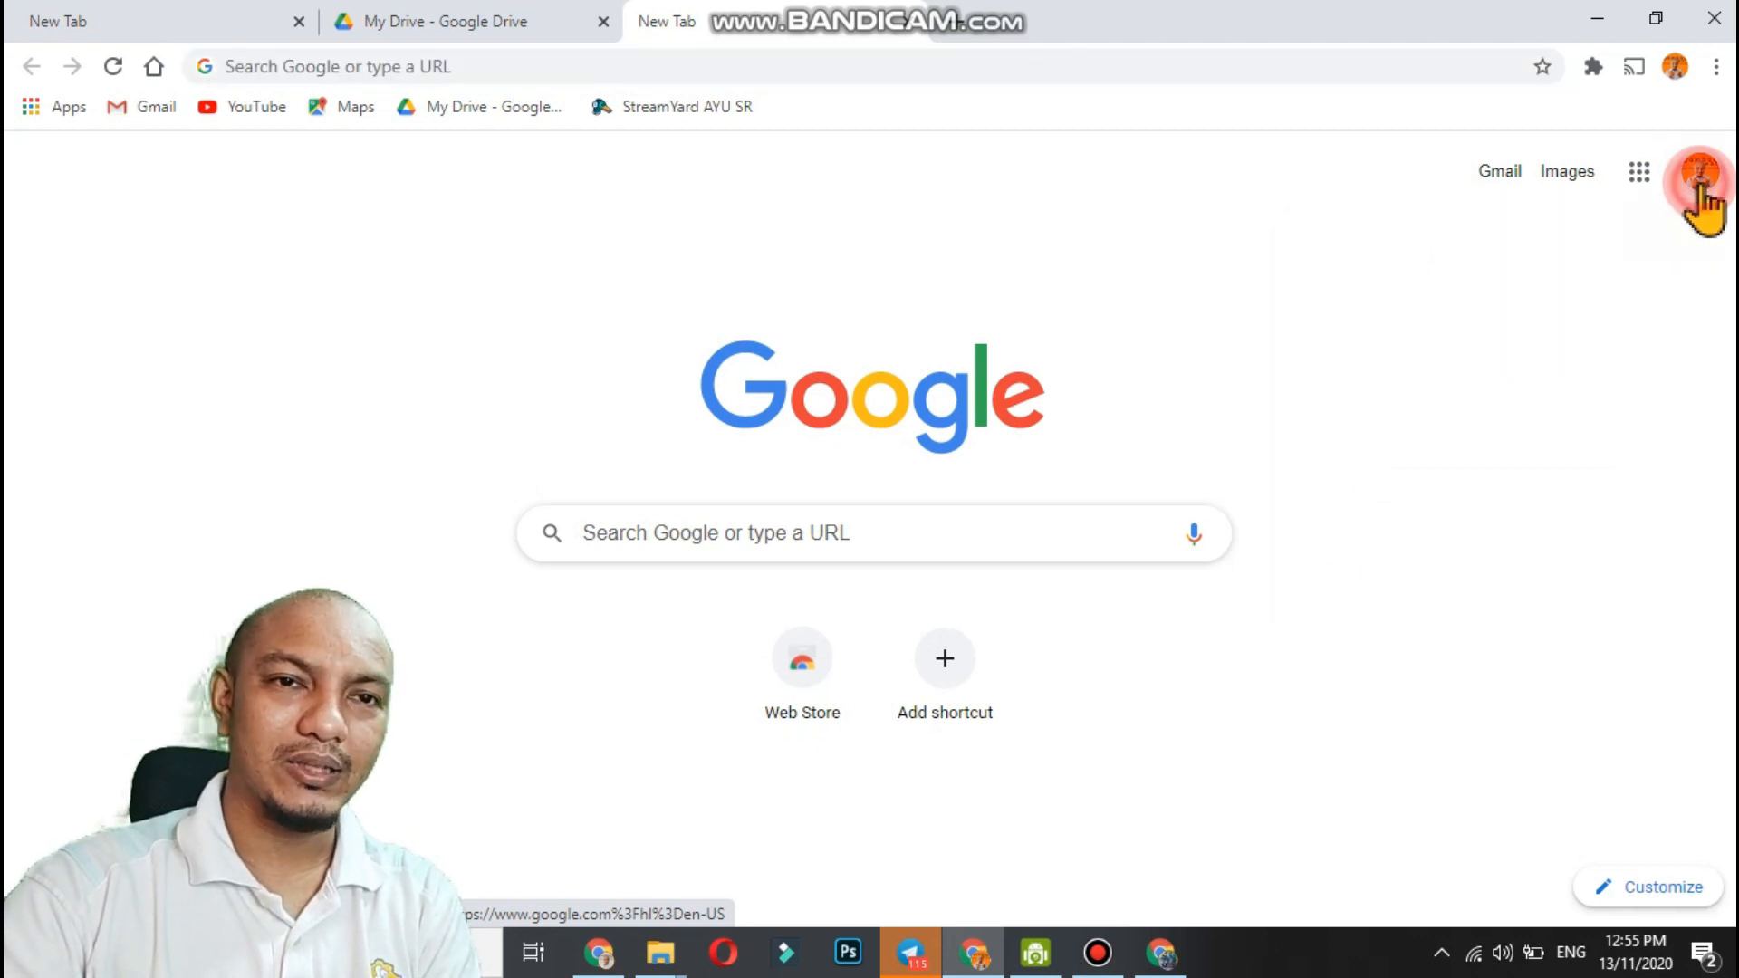
left_click(1355, 194)
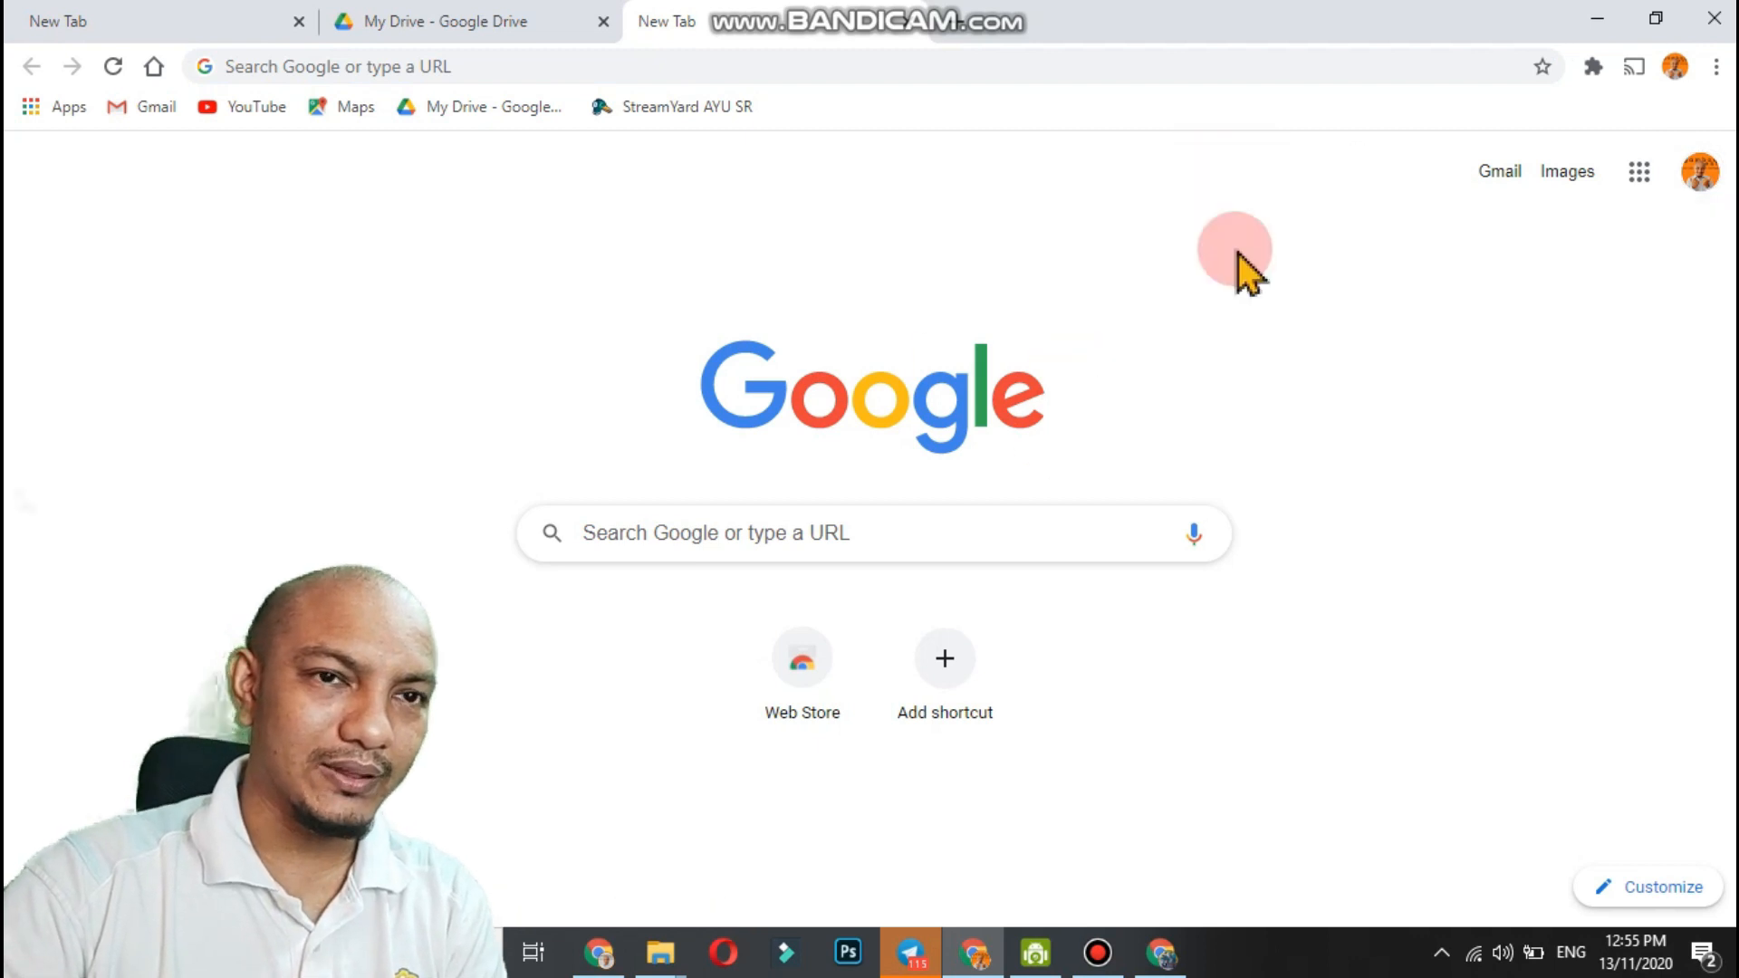
Search Google for "google form" and open the Google Forms about page.
left_click(948, 544)
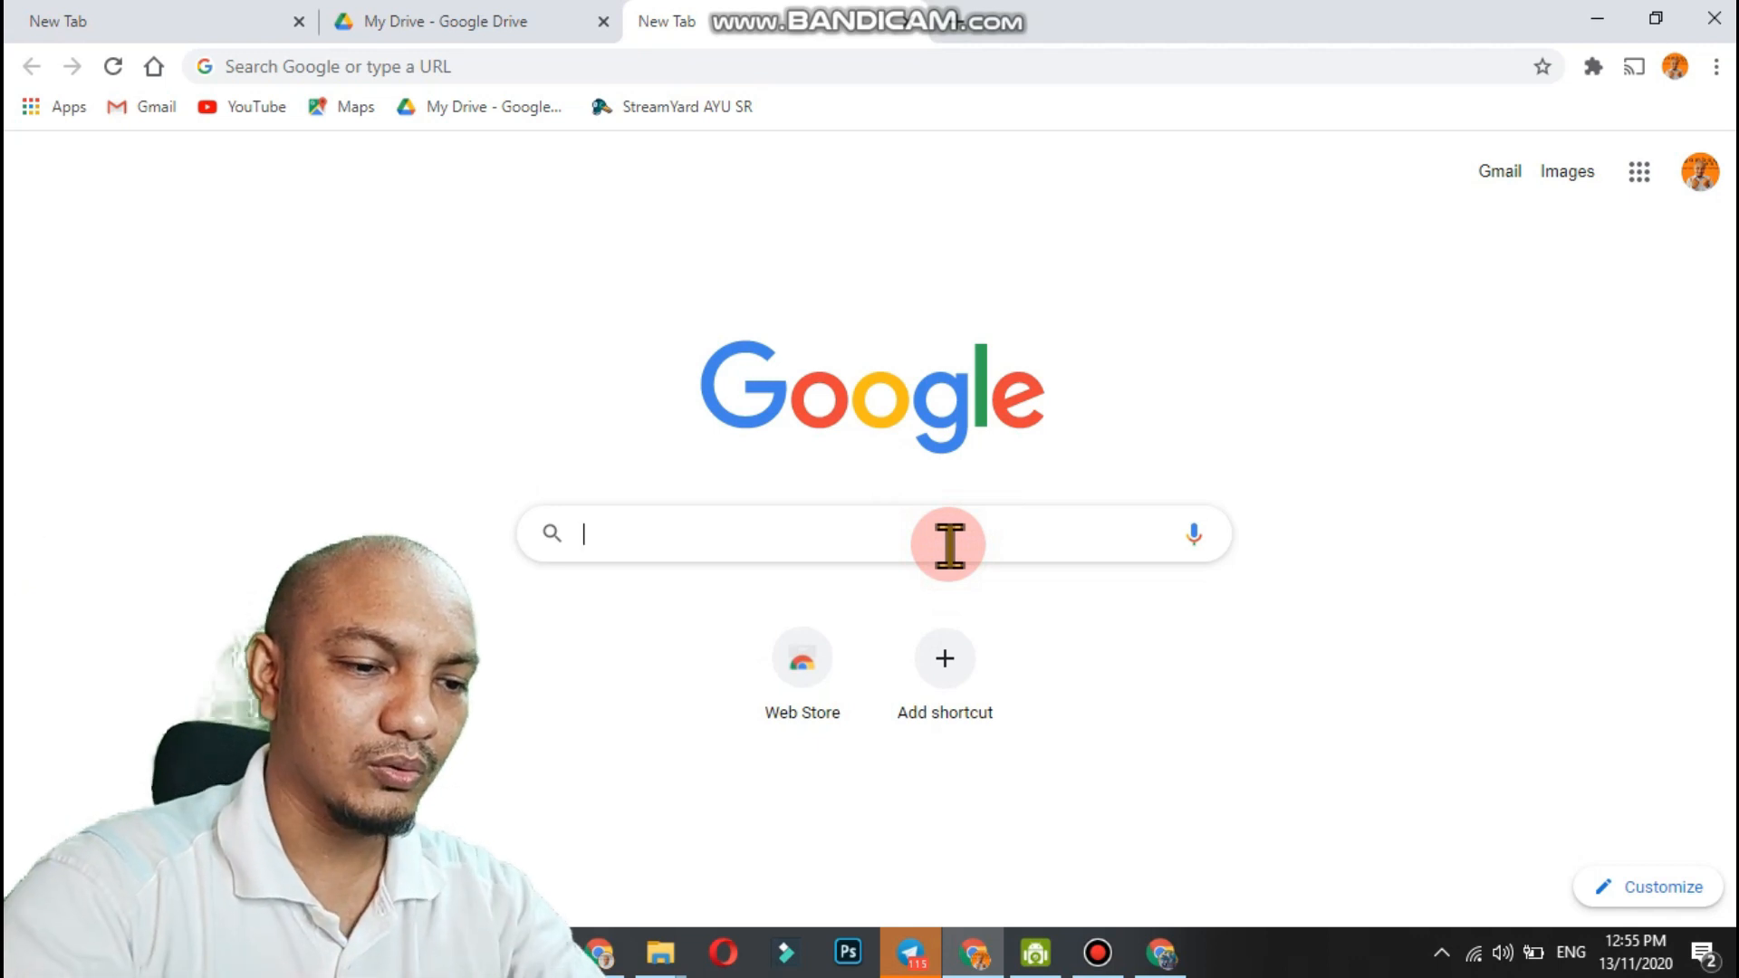
type("google ")
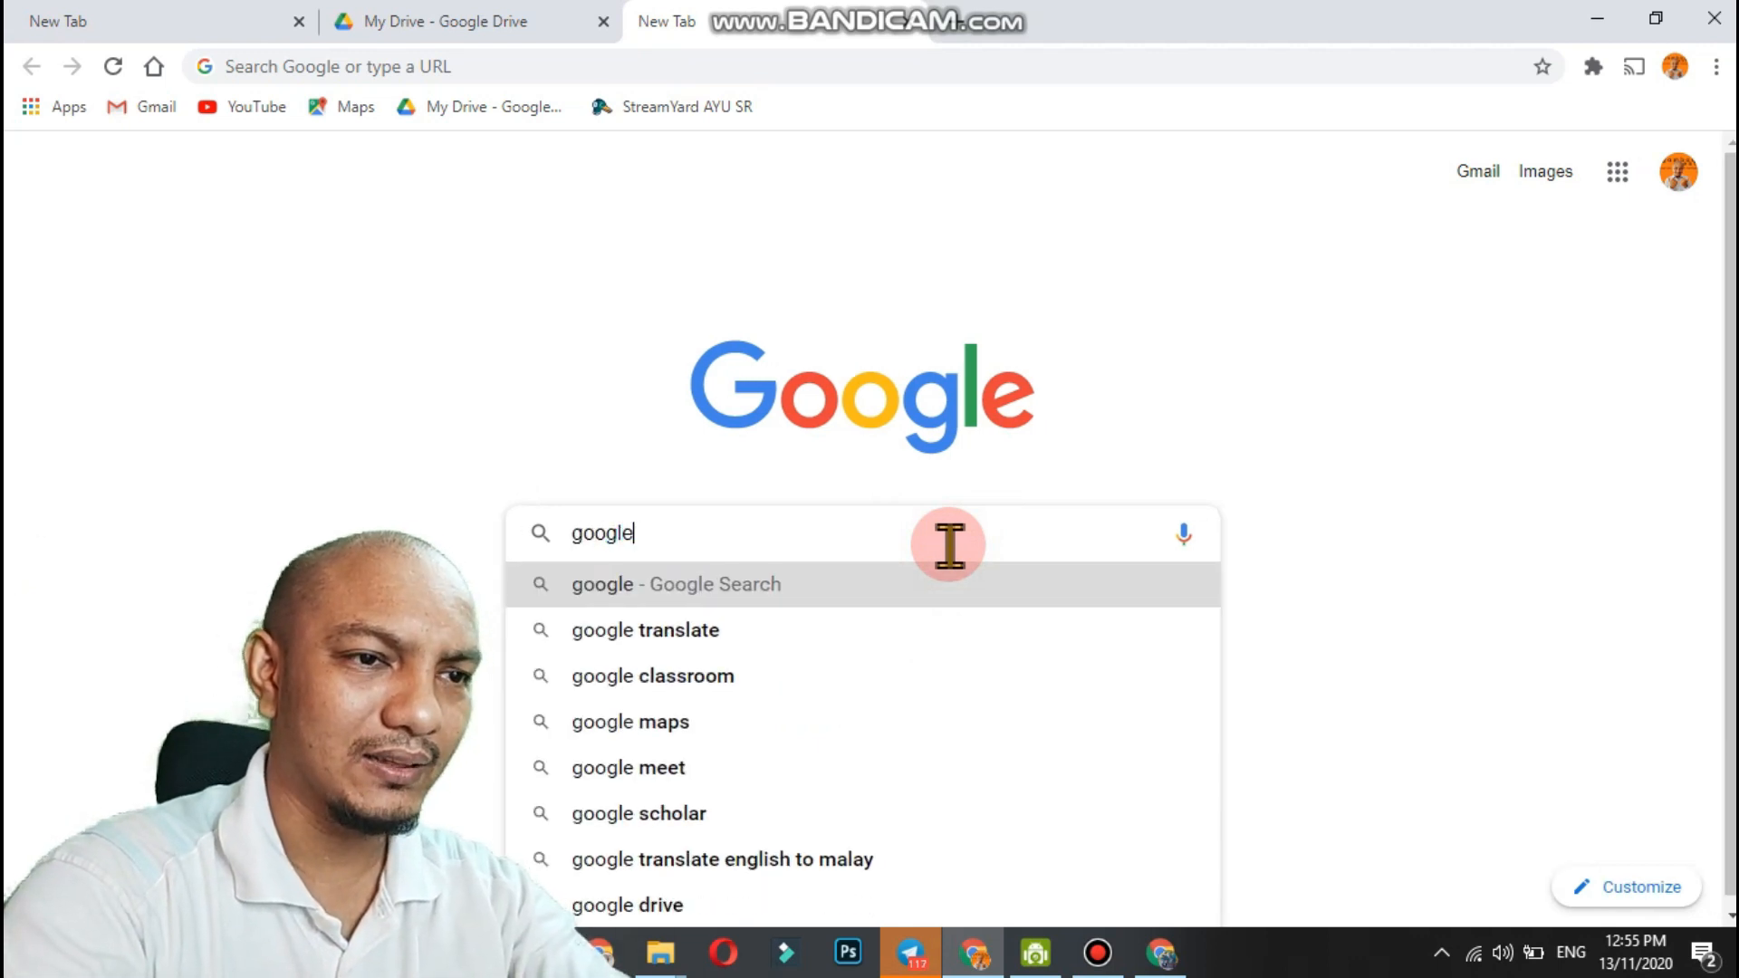
type("form")
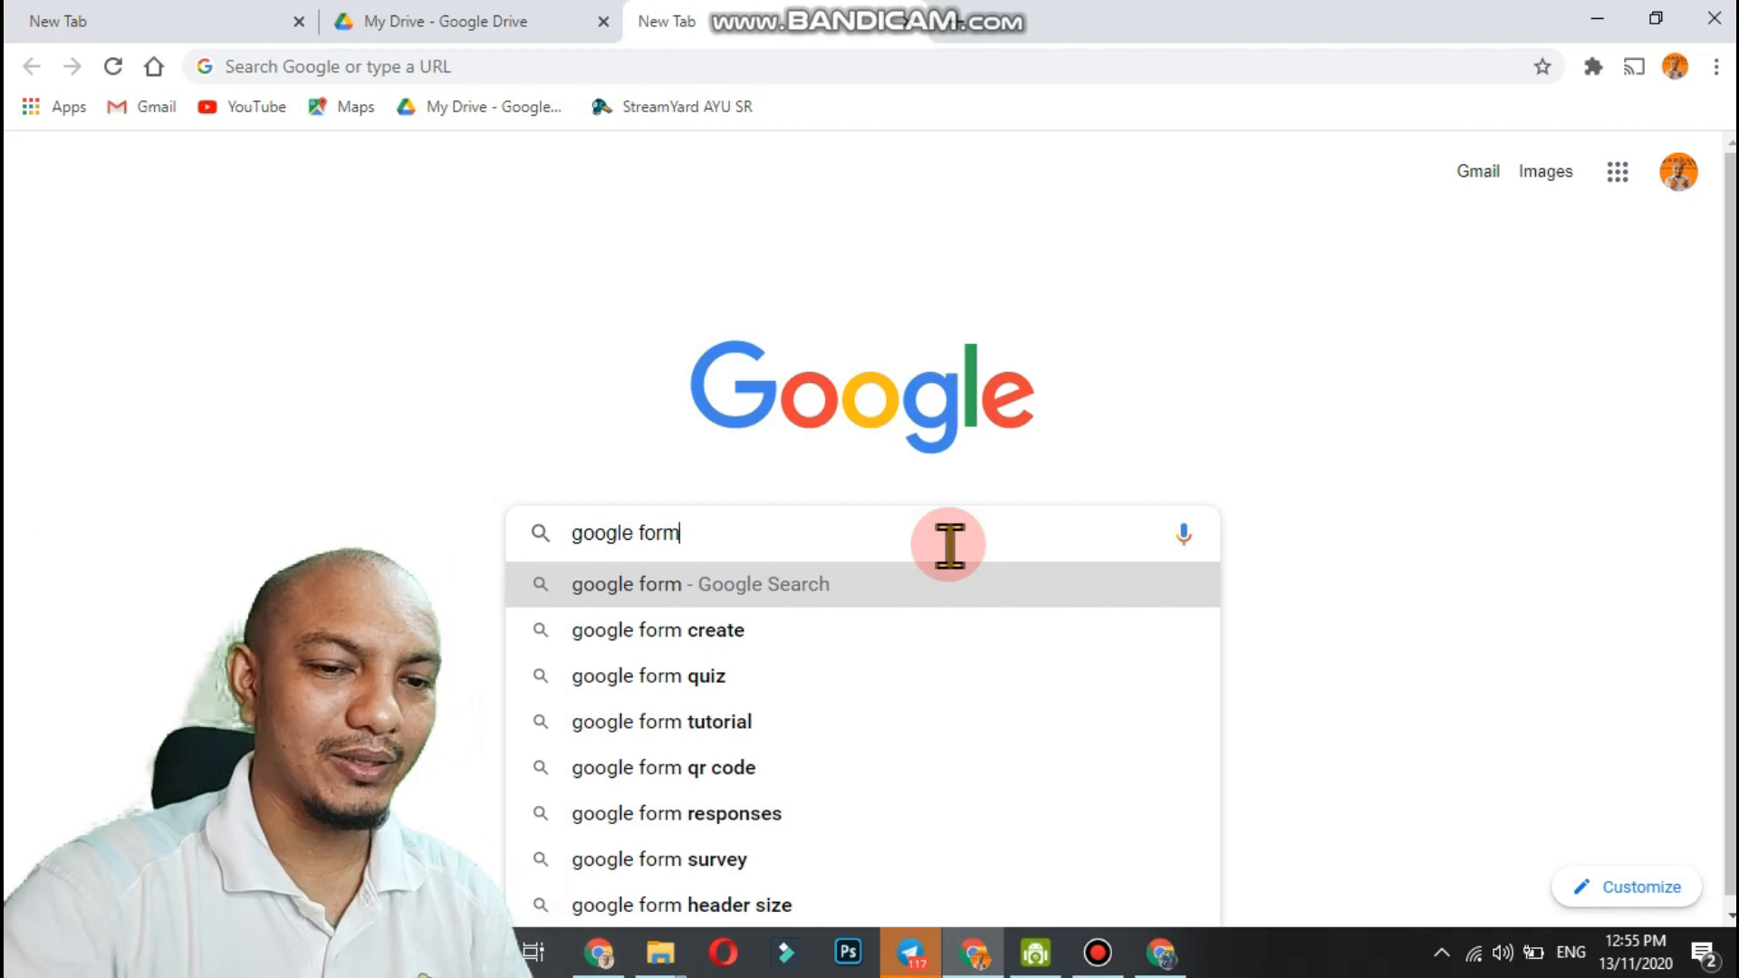
key("Return")
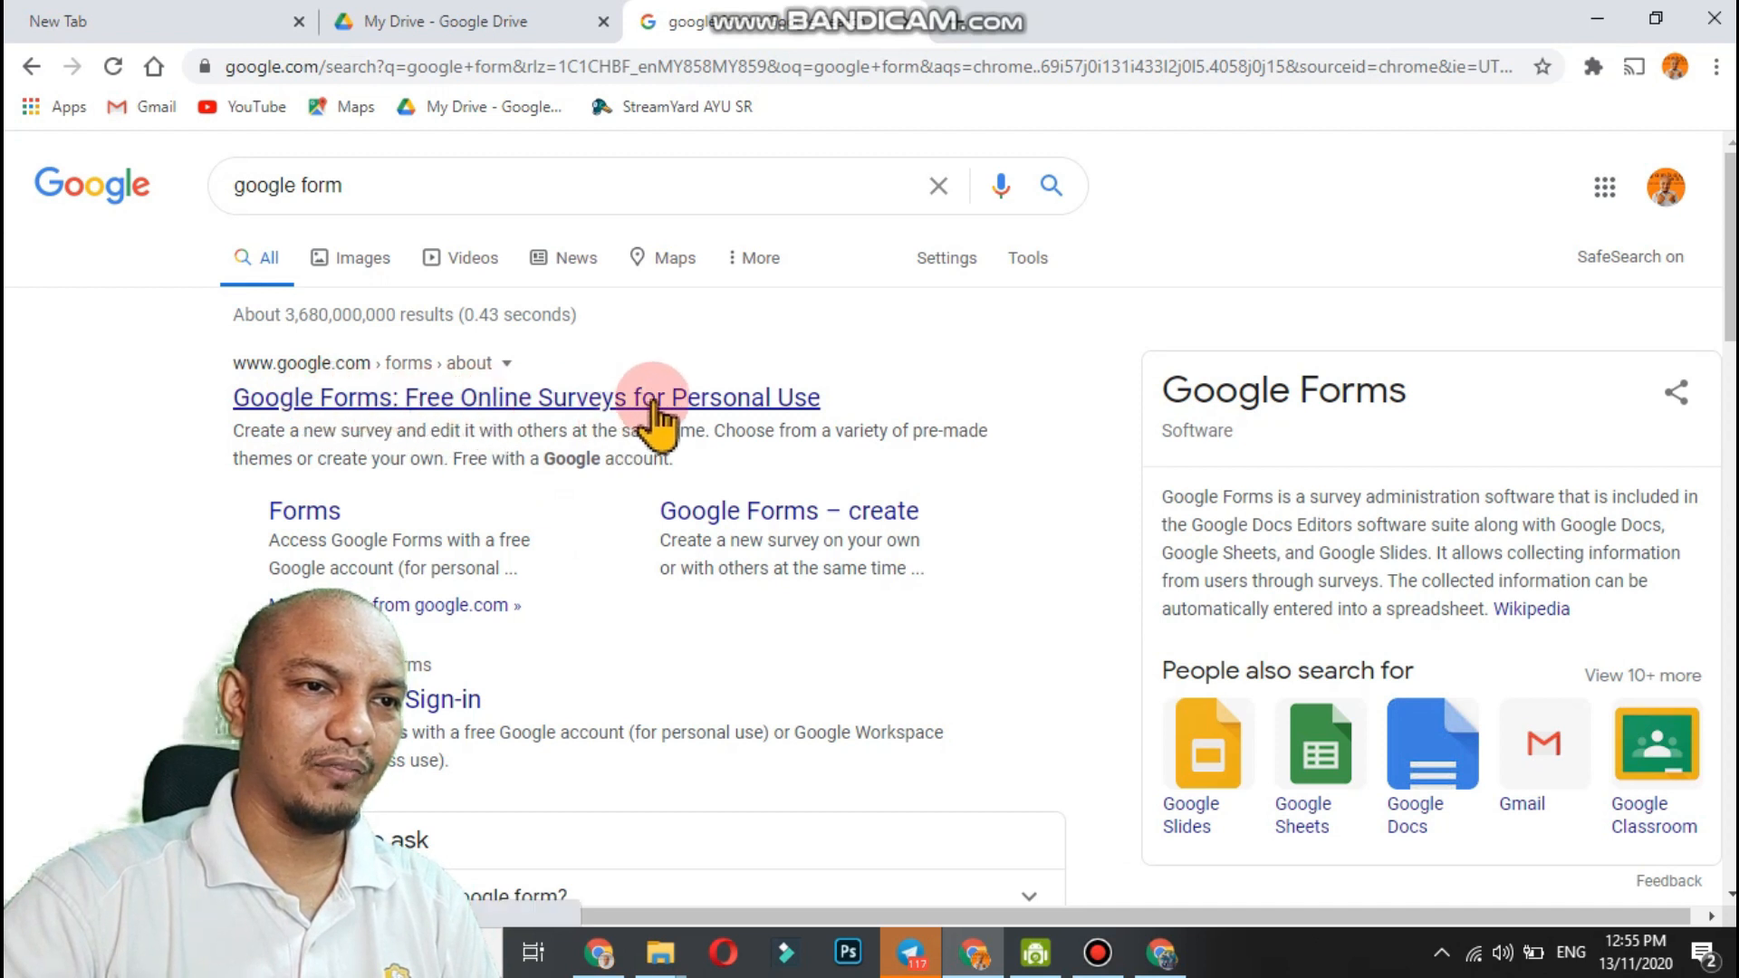
left_click(425, 399)
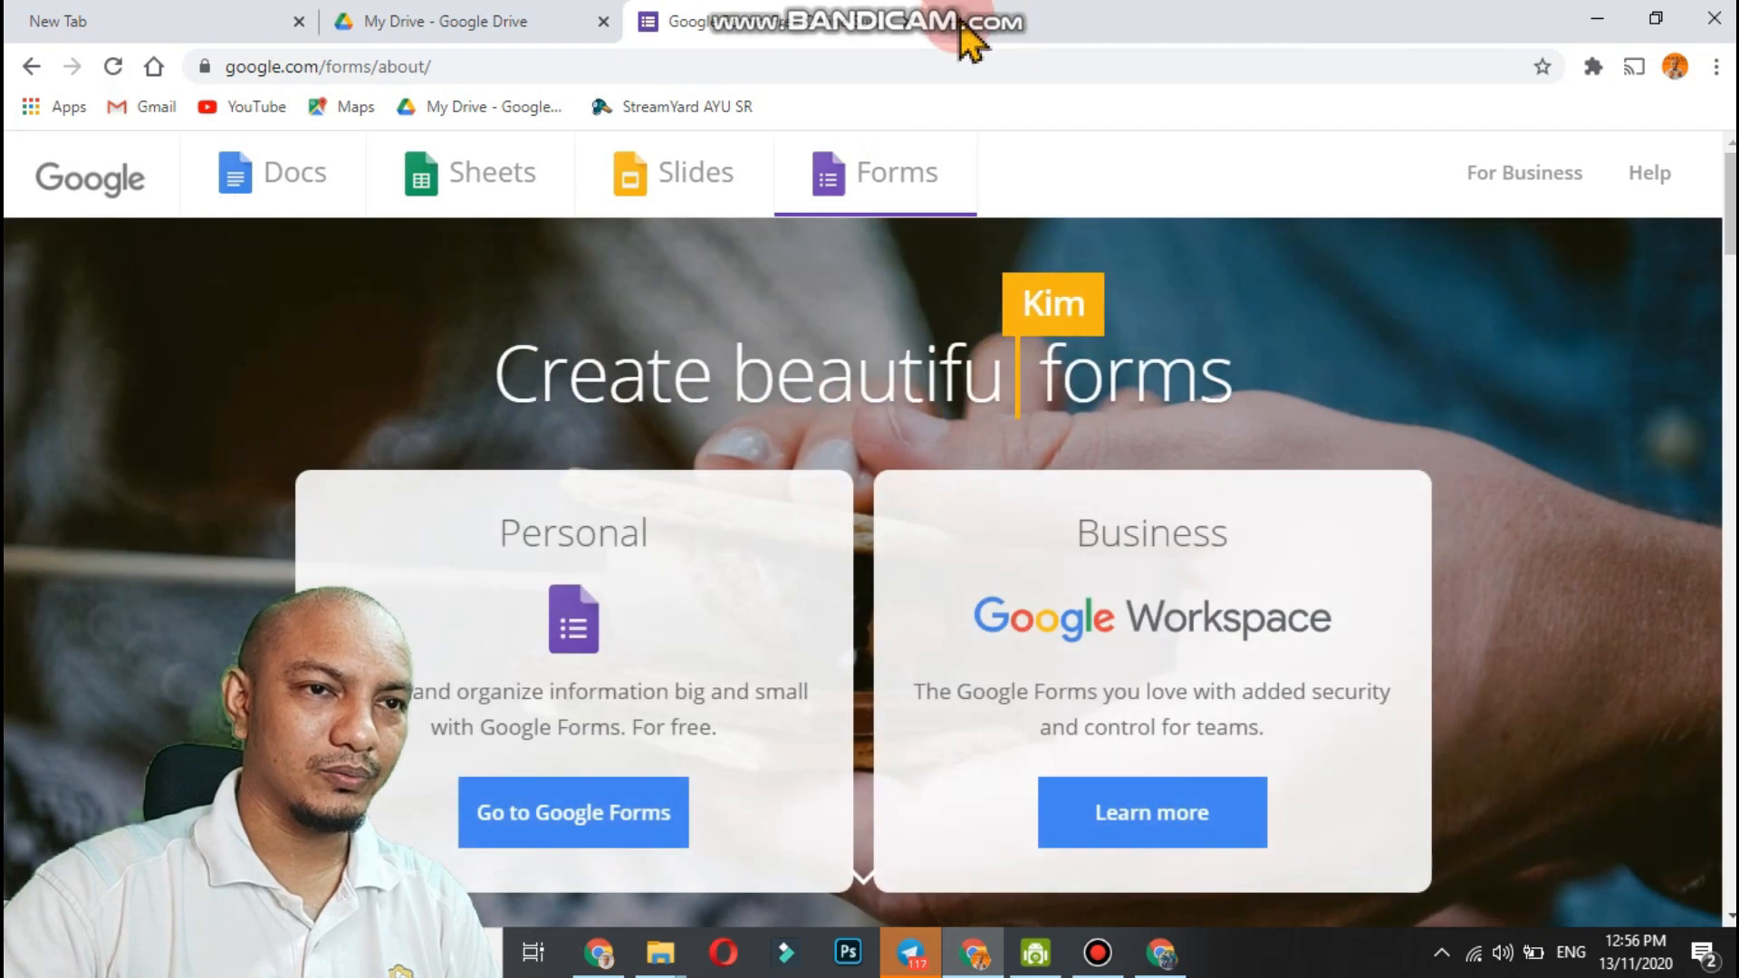
Open Google Forms from the Google apps list in a new tab, and also from its about page.
left_click(965, 27)
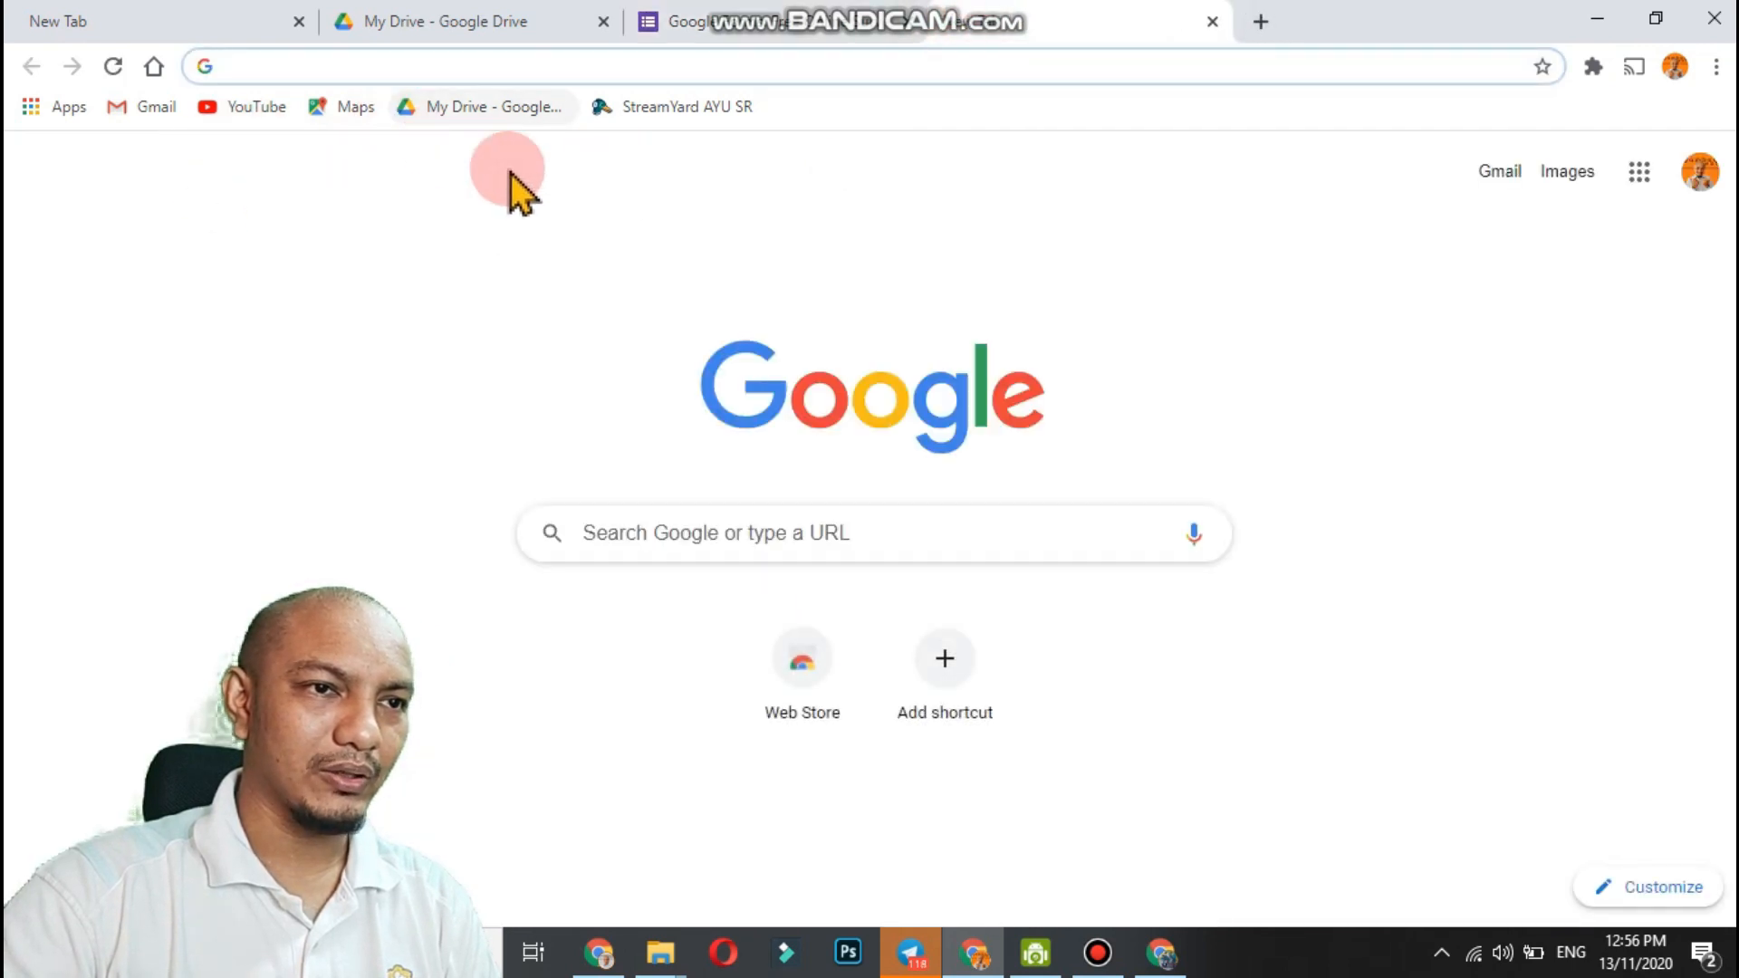
left_click(1644, 181)
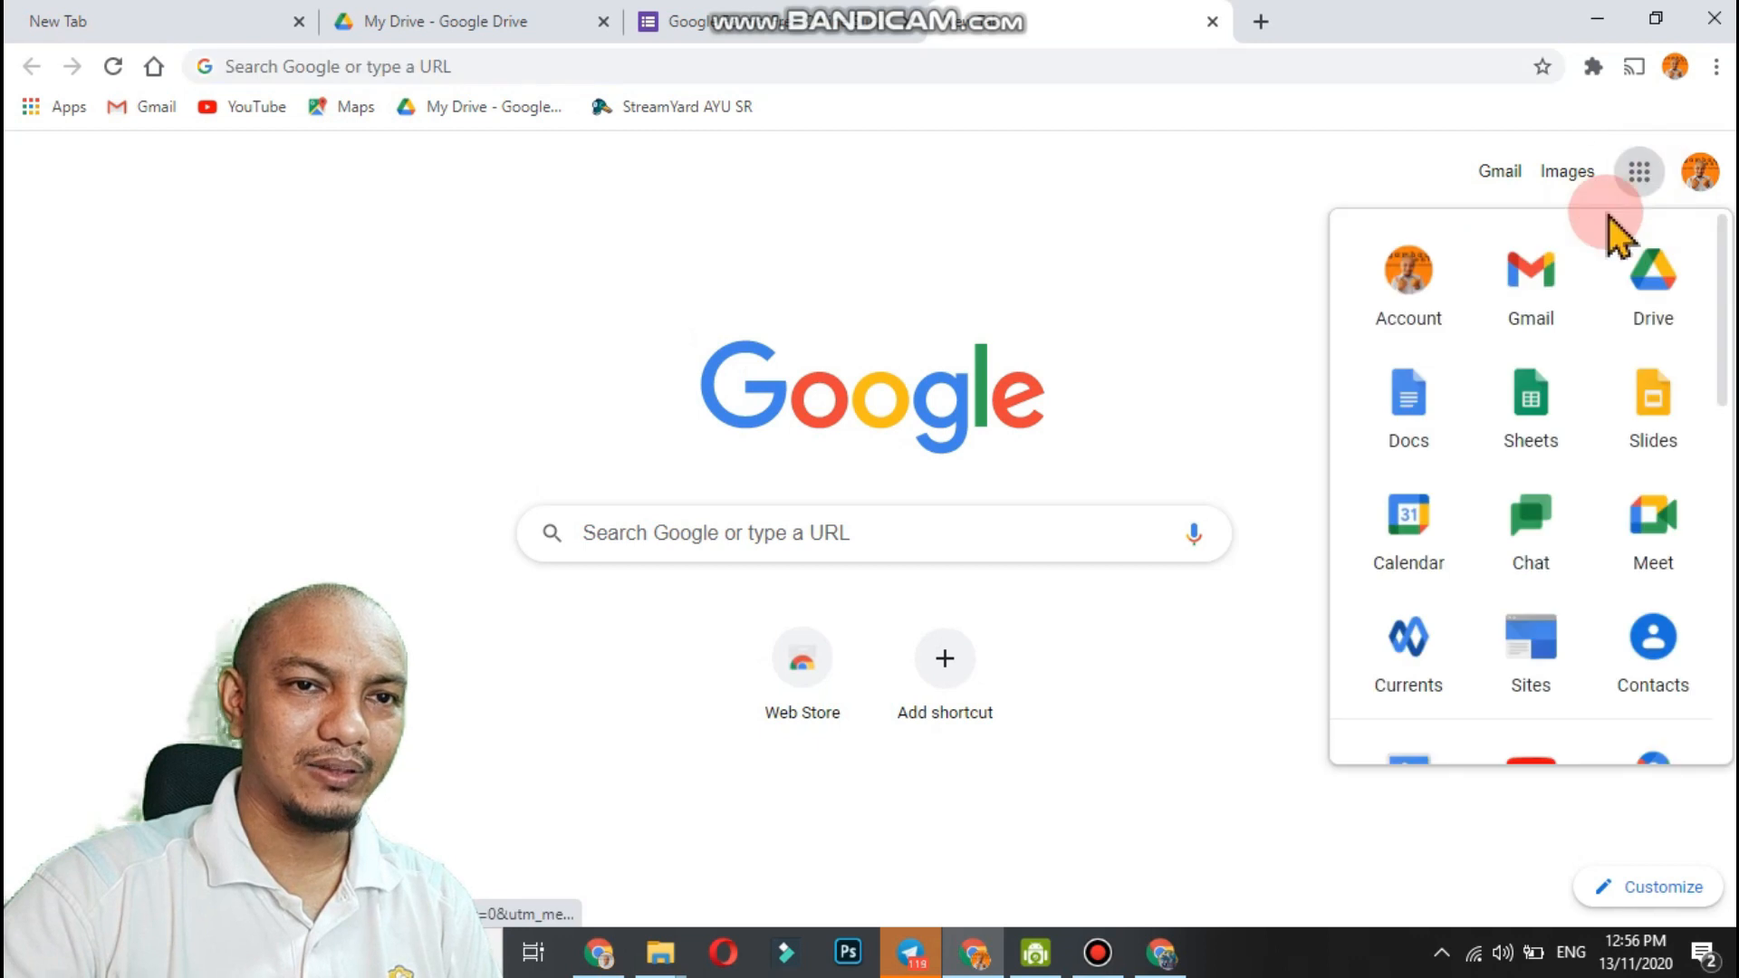
left_click(1524, 389)
scroll(1527, 421, "down", 5)
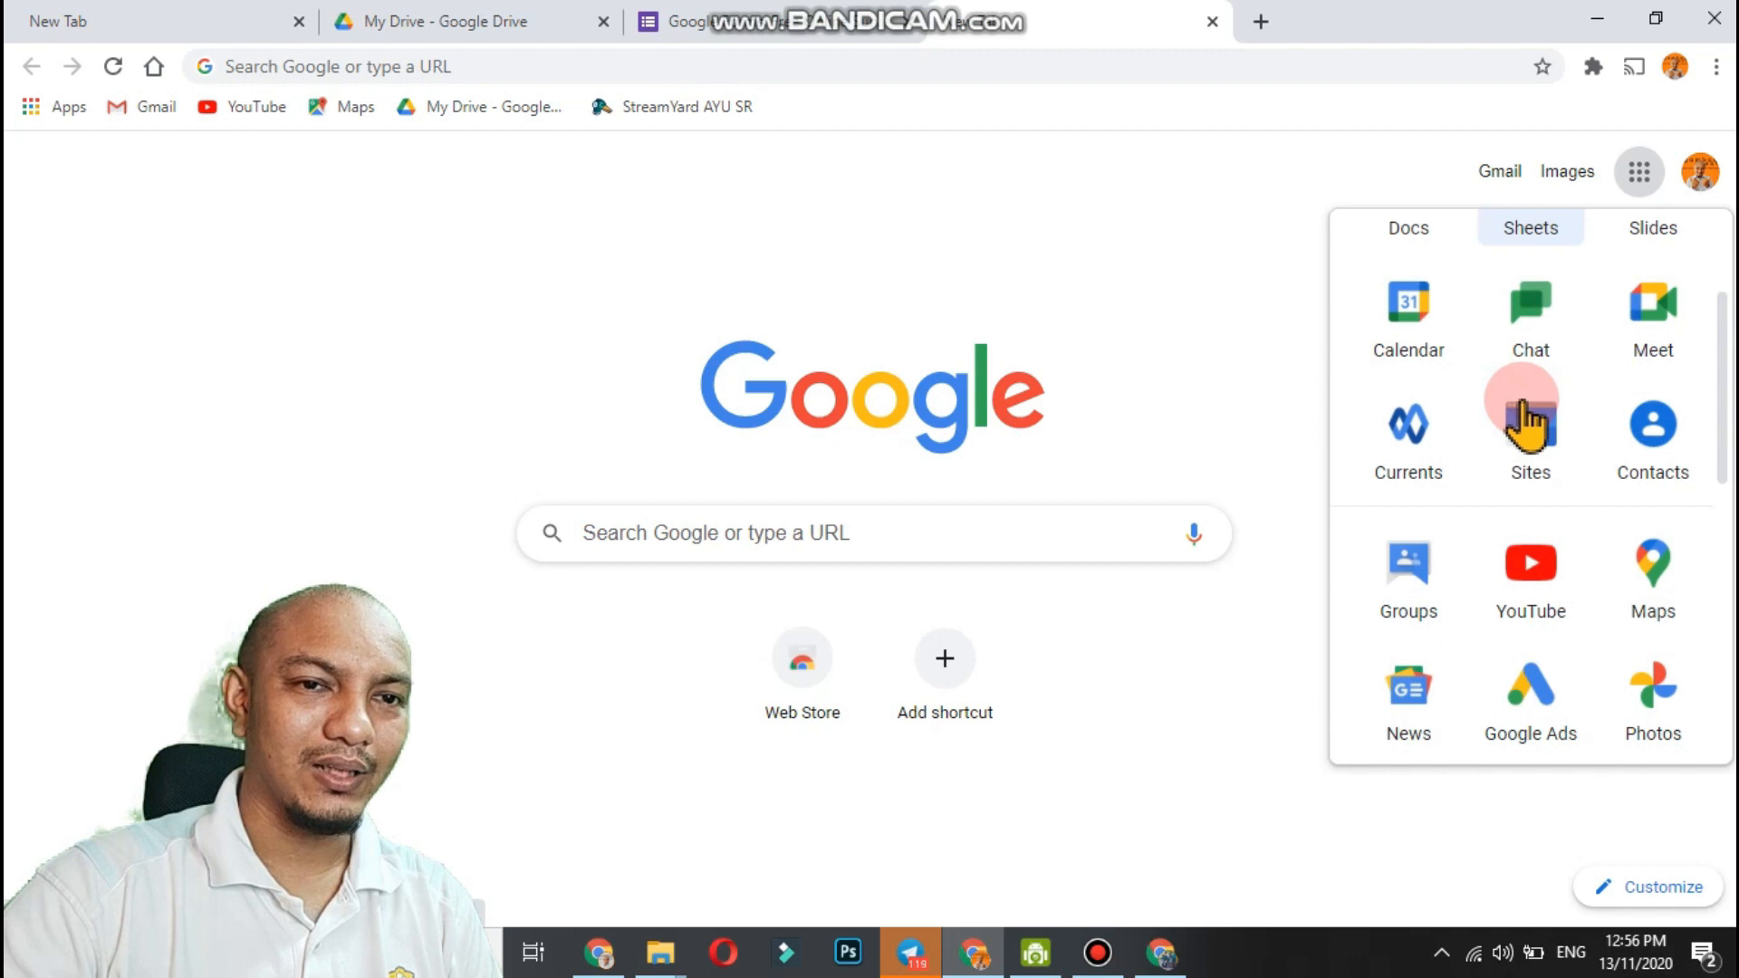
scroll(1527, 426, "down", 1)
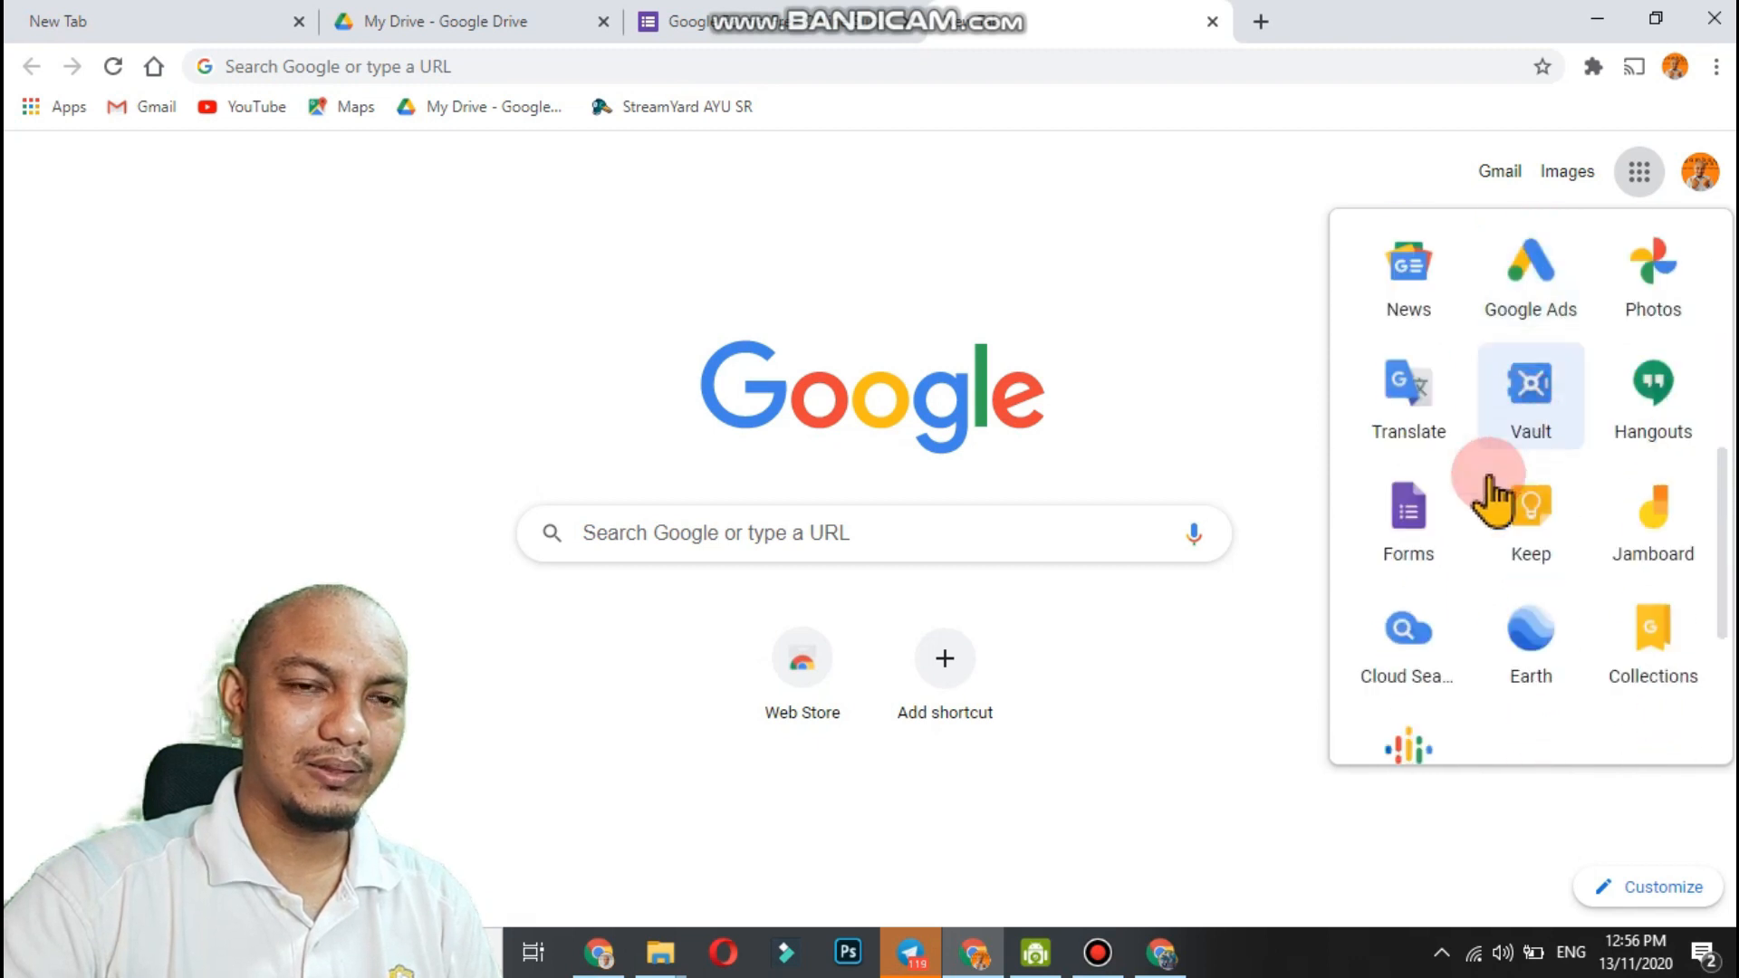
left_click(1417, 530)
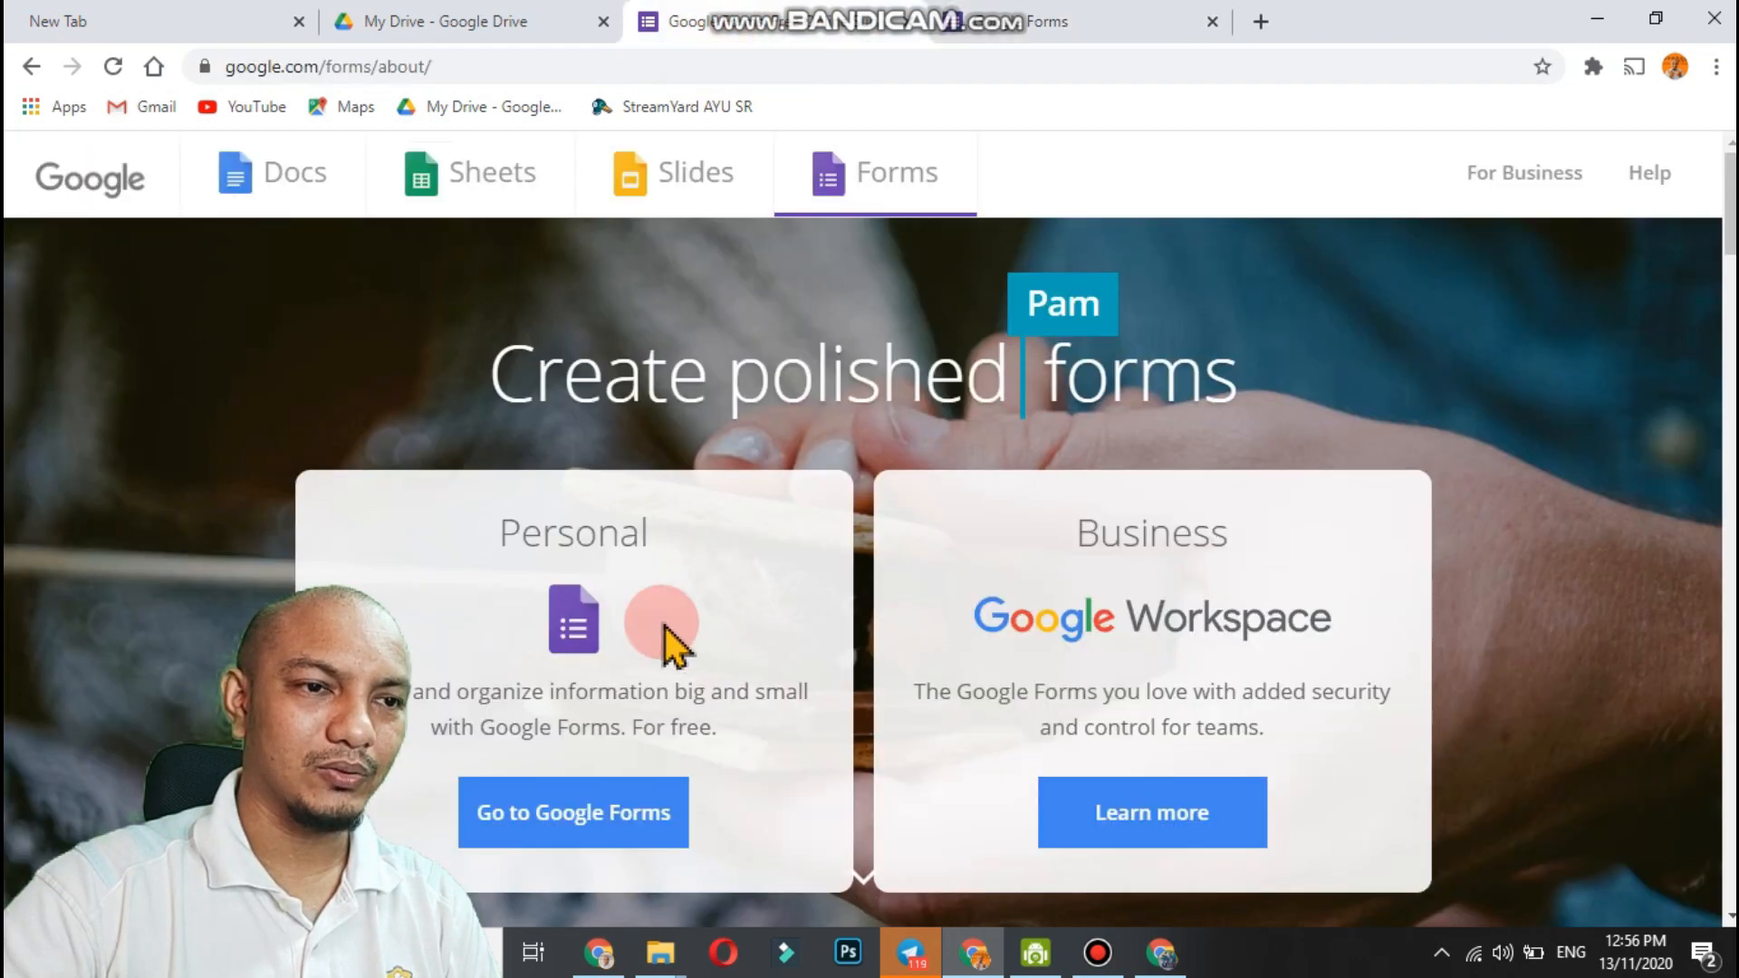
left_click(600, 813)
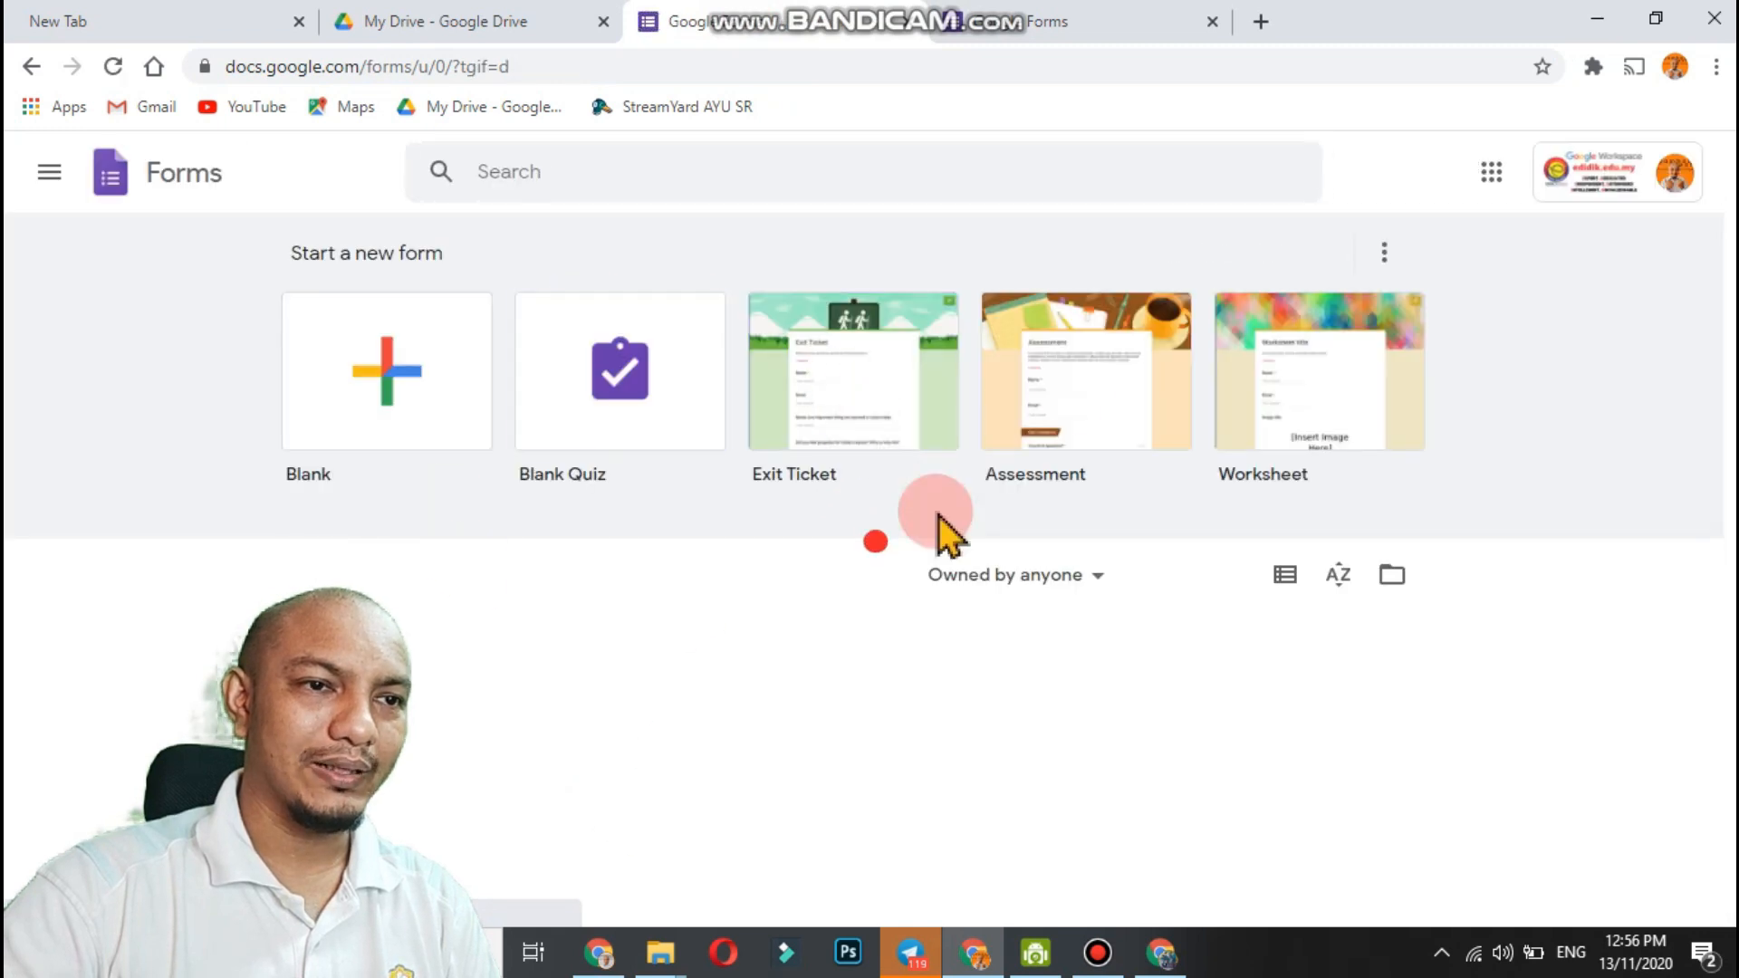
left_click(1117, 11)
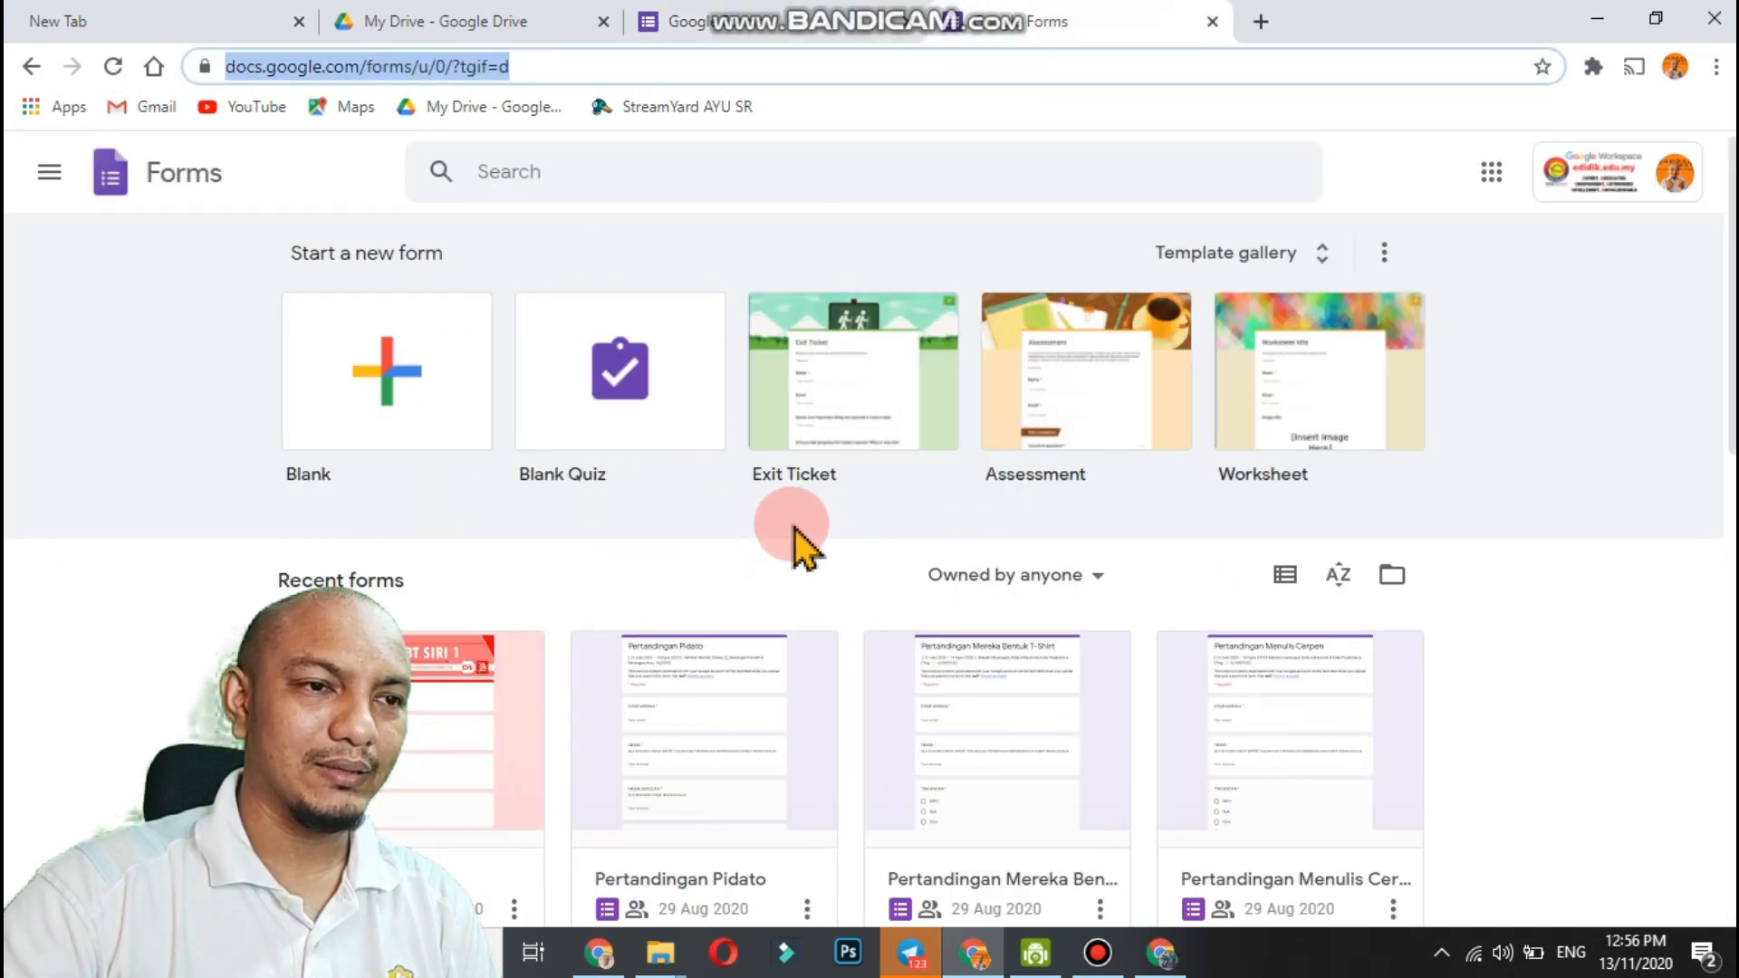
Create a blank form titled "Kuiz RBT SIRI 2" with the description "Jawab Semua Soalan".
left_click(429, 426)
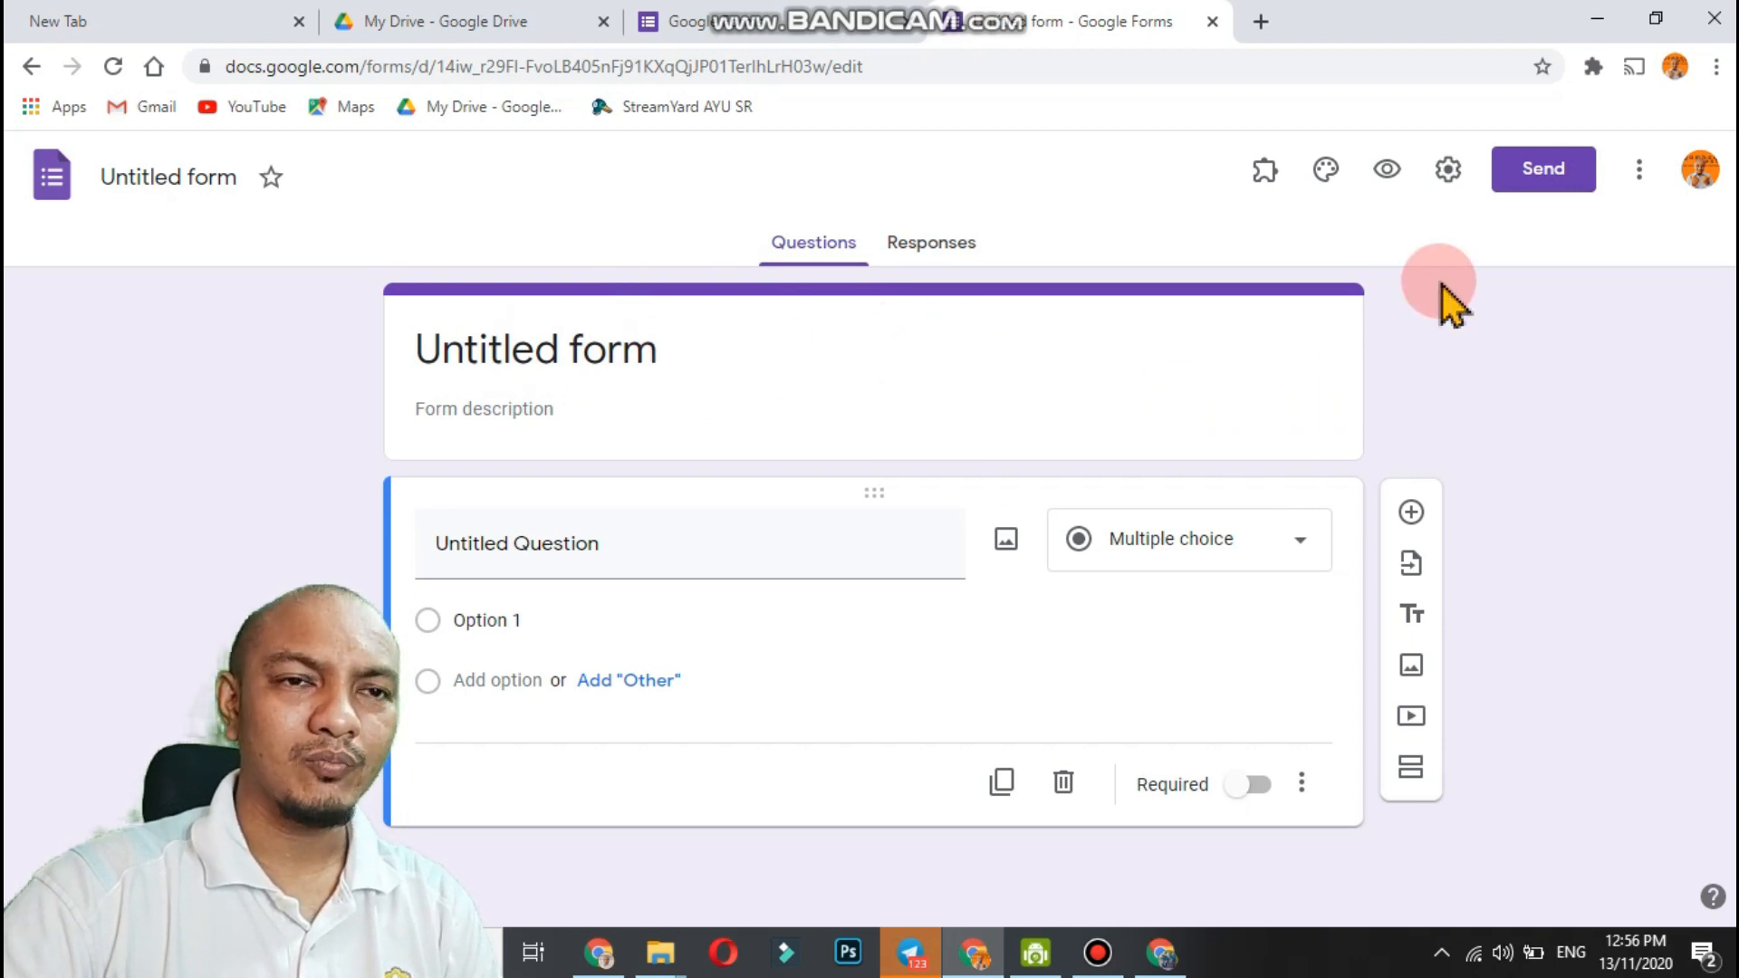
left_click(770, 351)
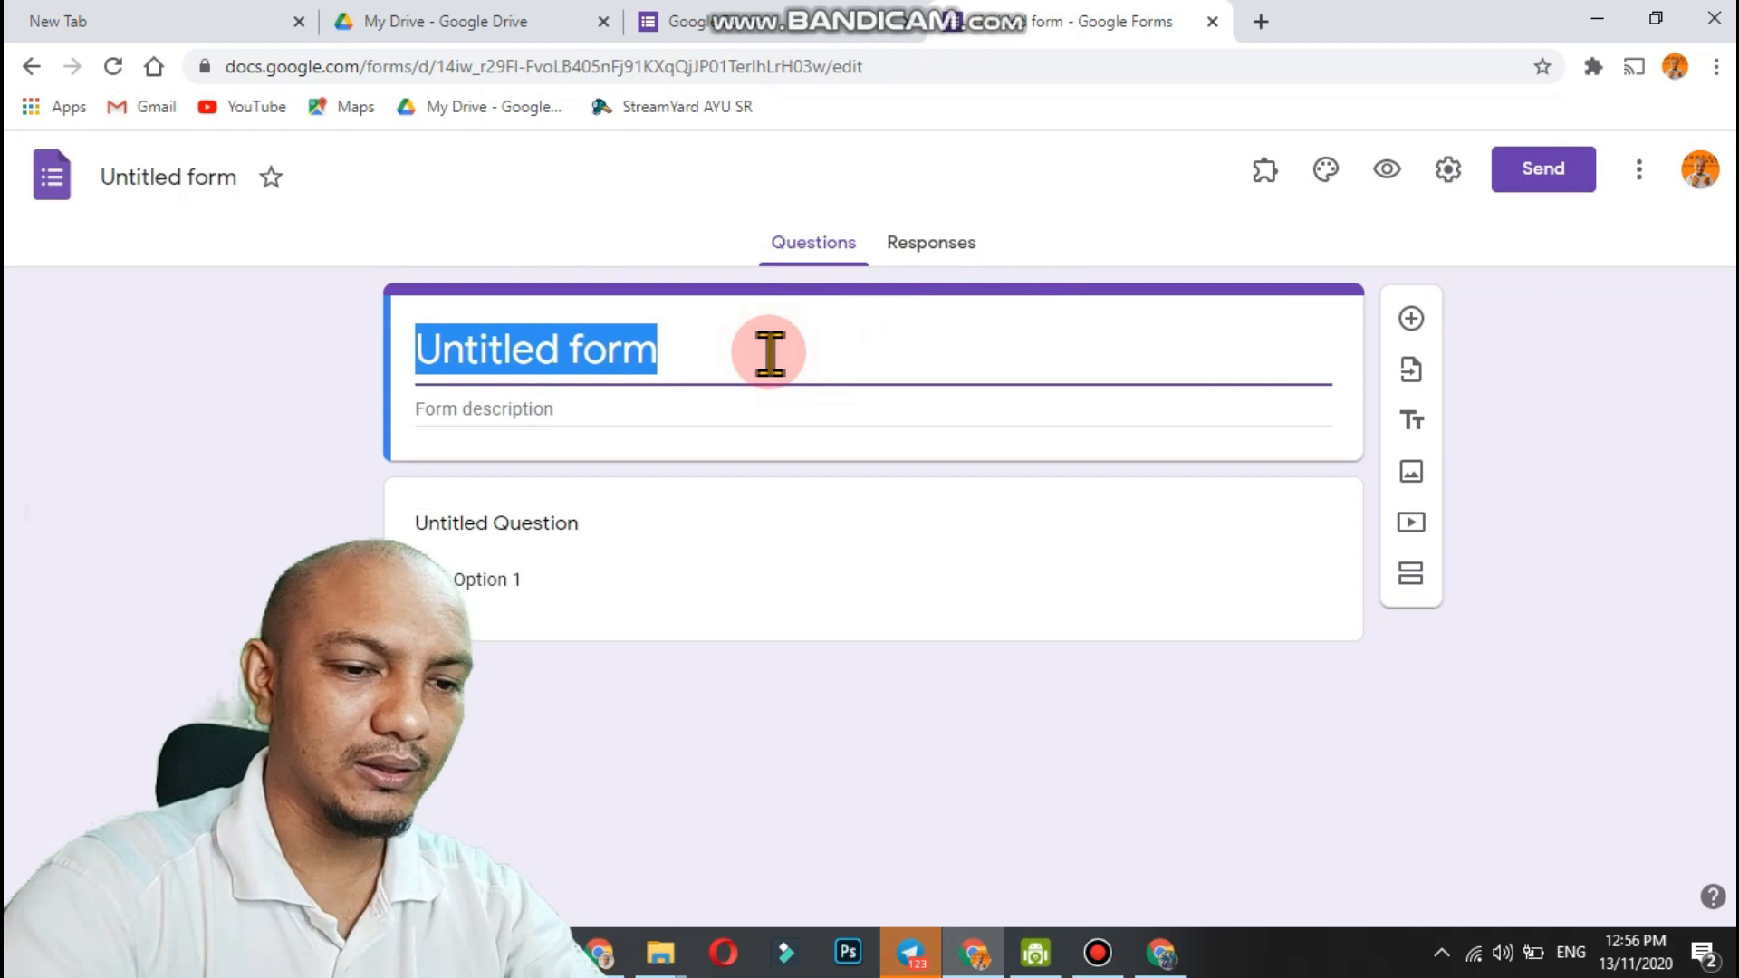
type("Kuiz R")
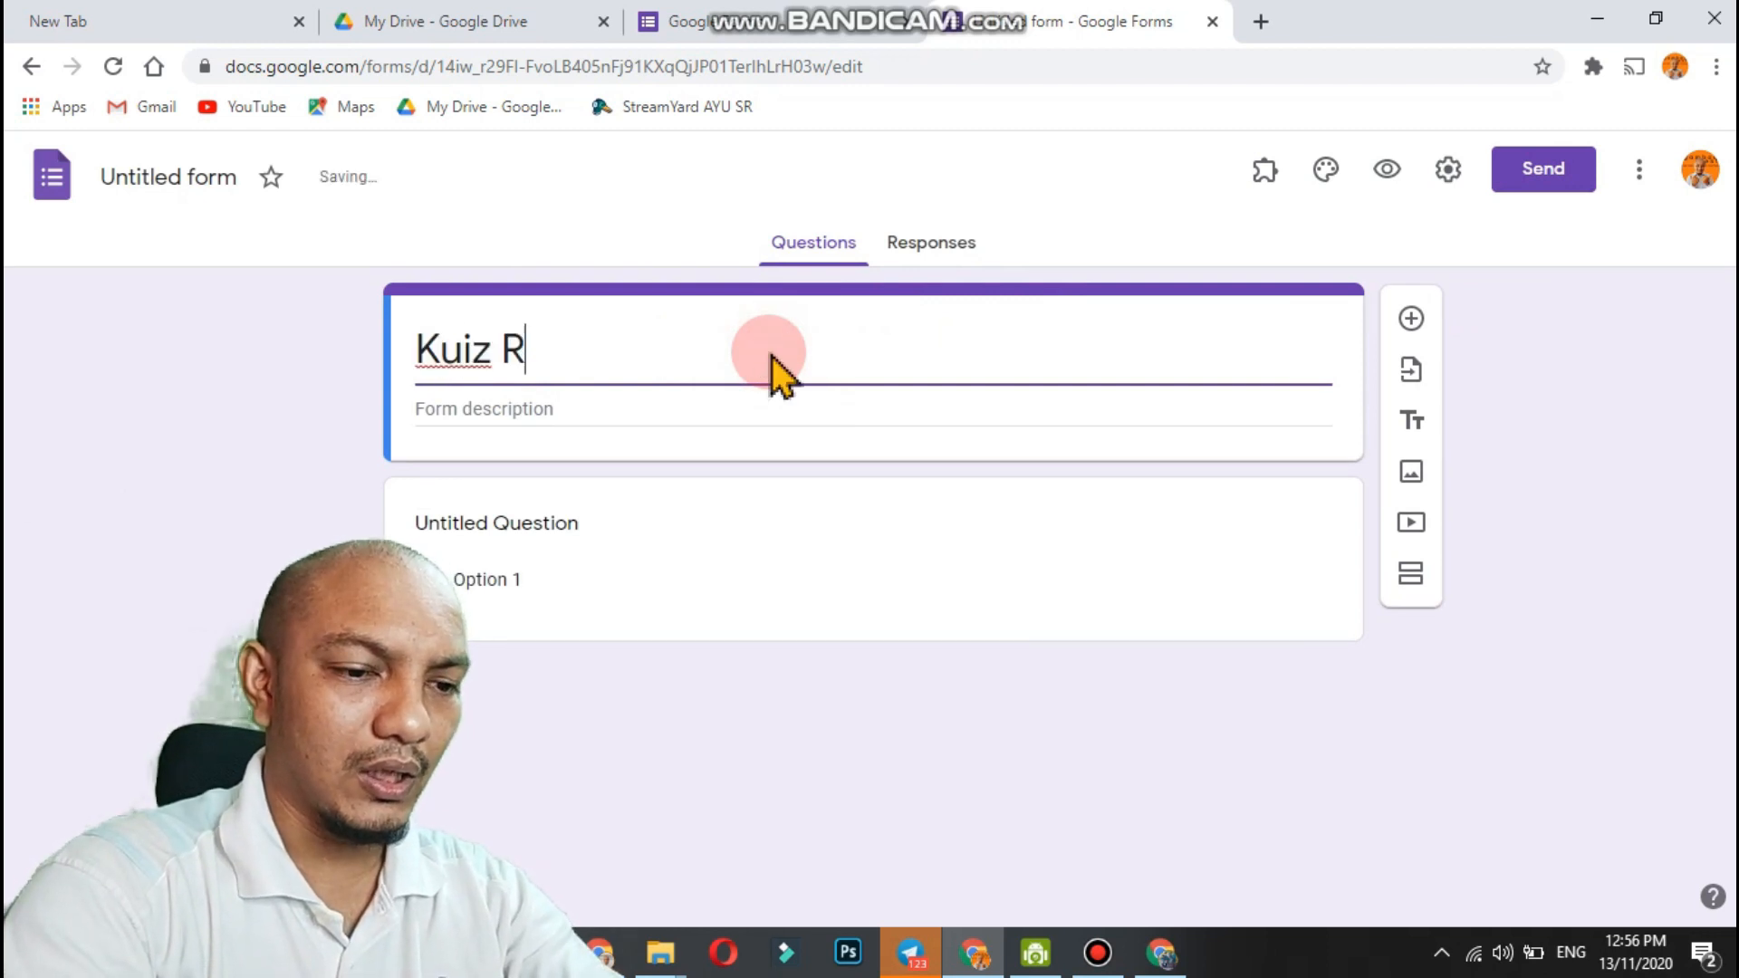
type("BT SIRI 2")
left_click(718, 403)
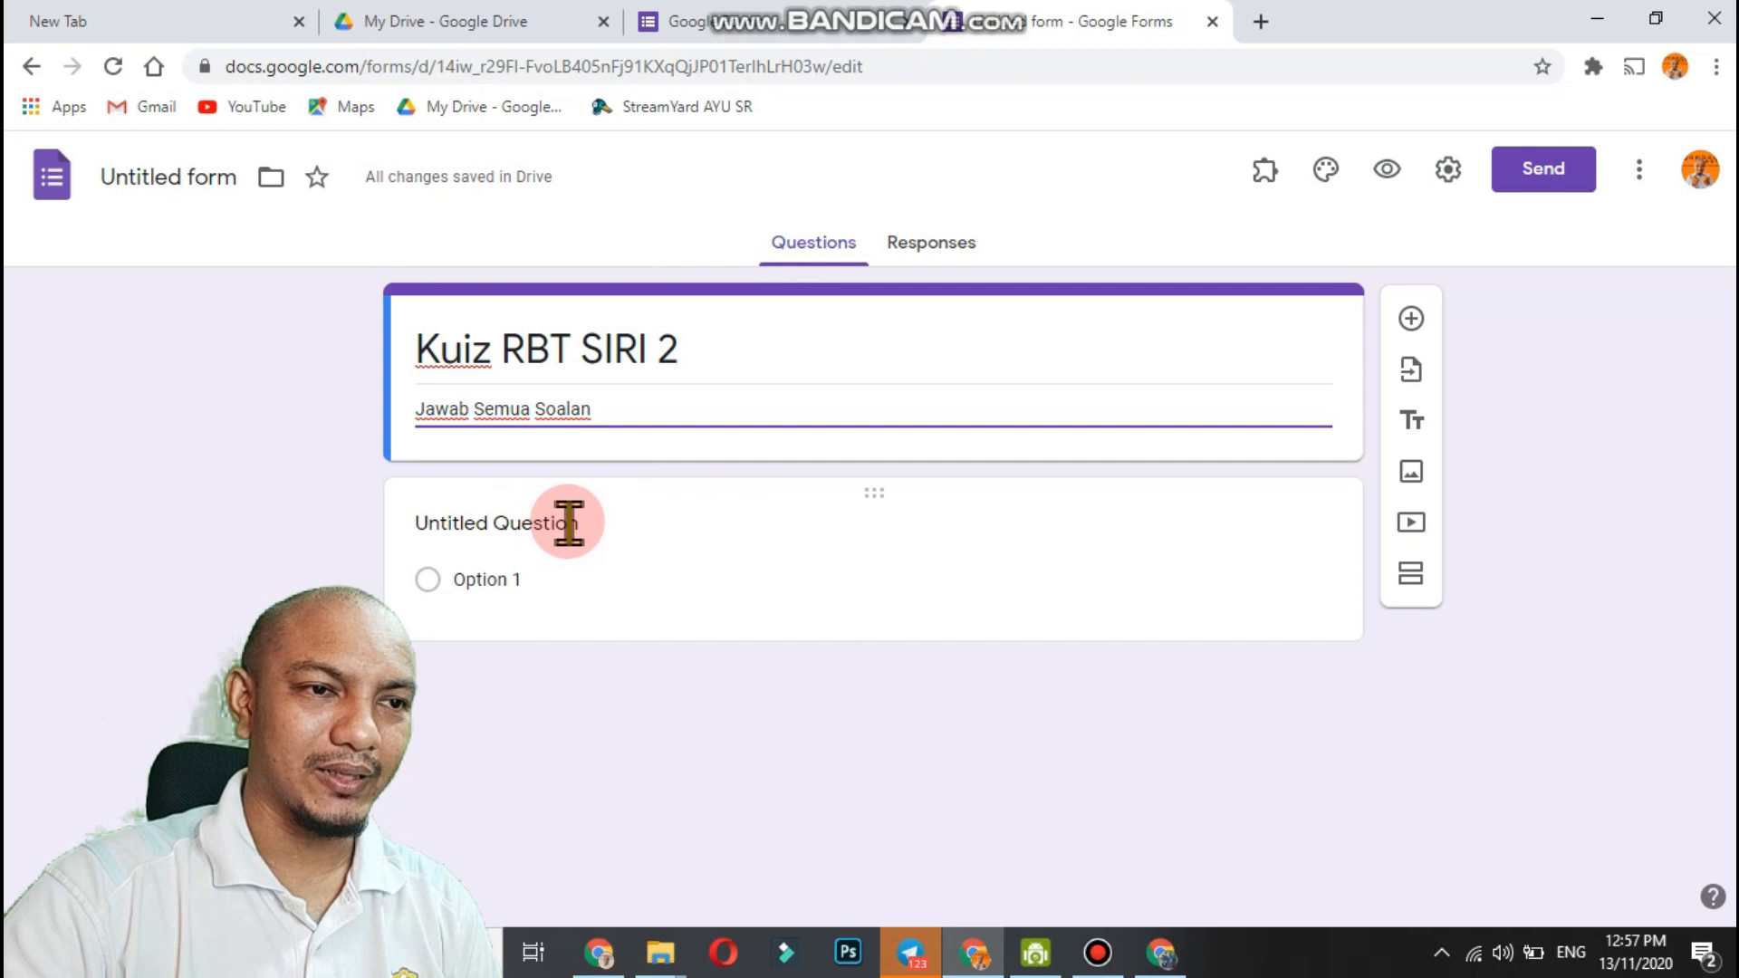
Examine the question types available for the form's untitled first question.
left_click(569, 523)
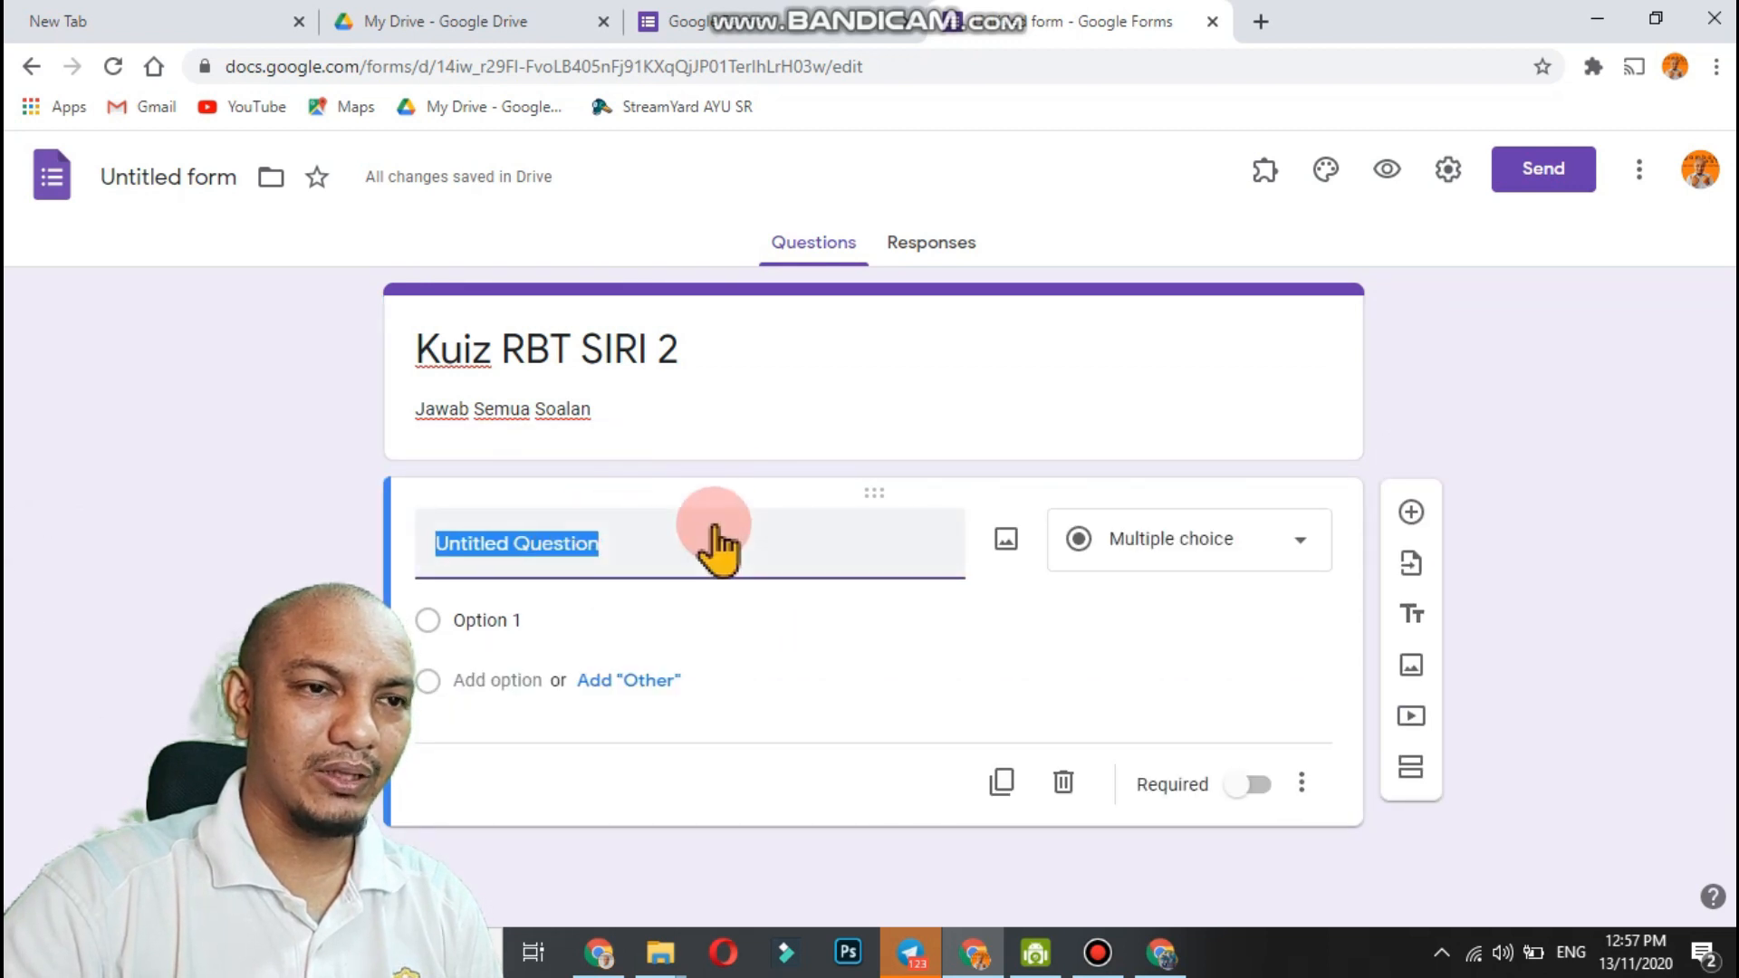
left_click(1293, 542)
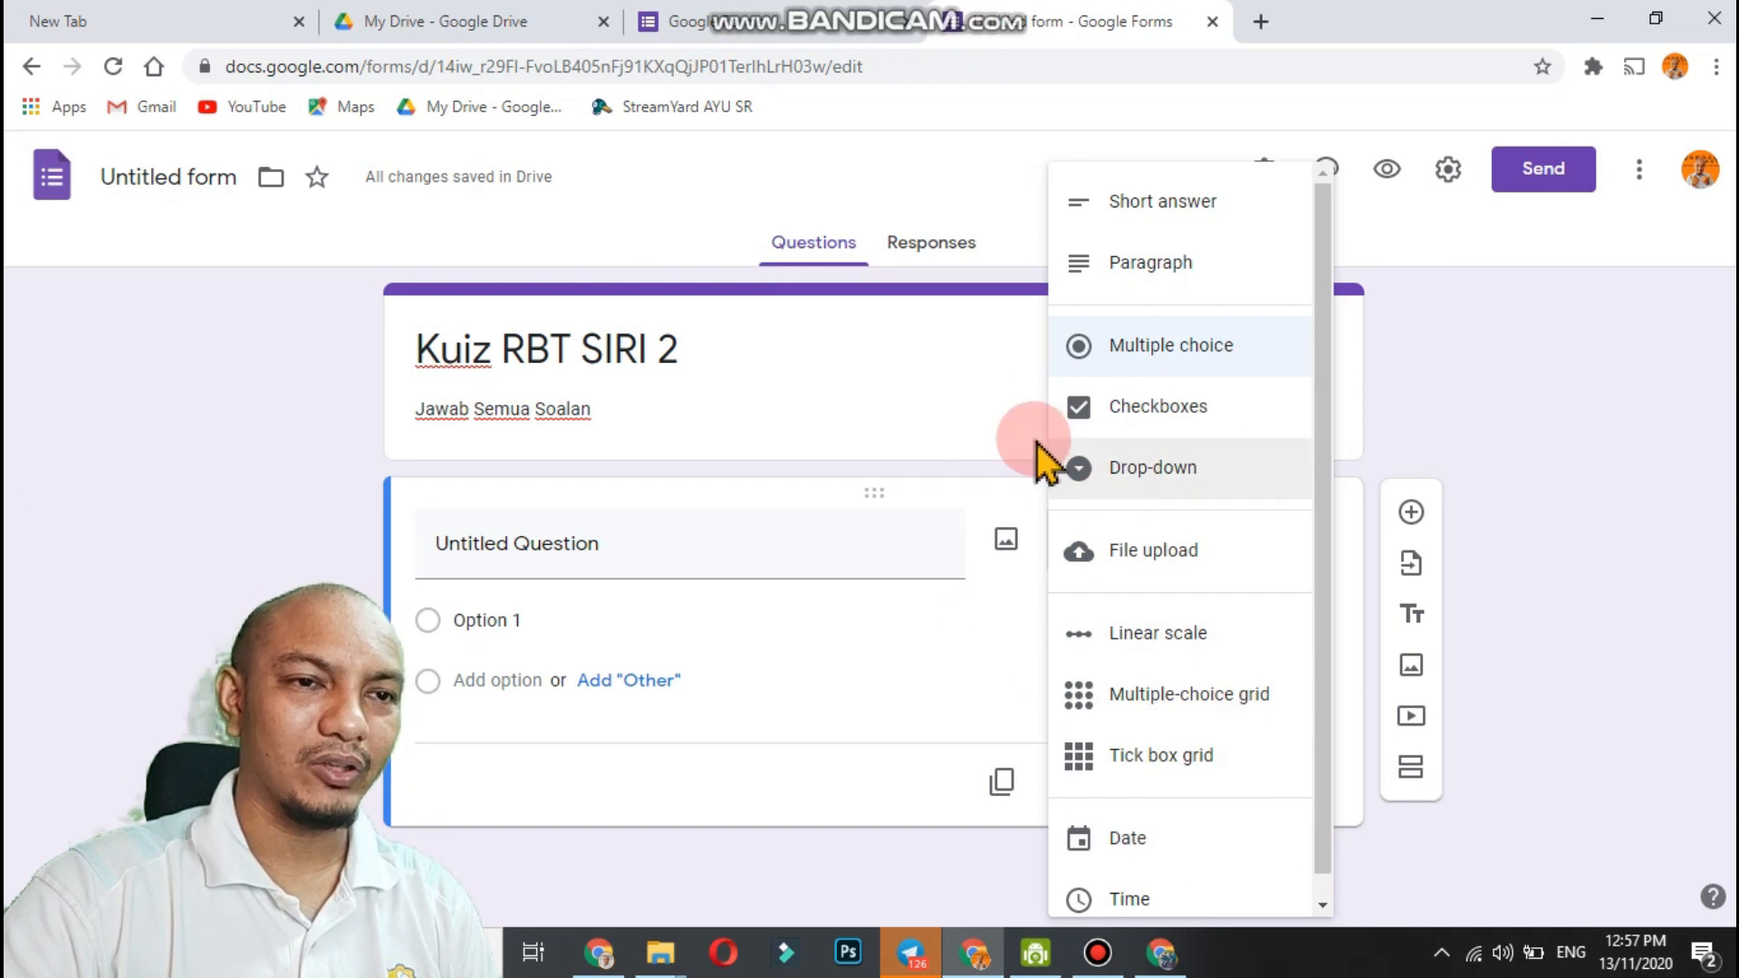
left_click(1007, 464)
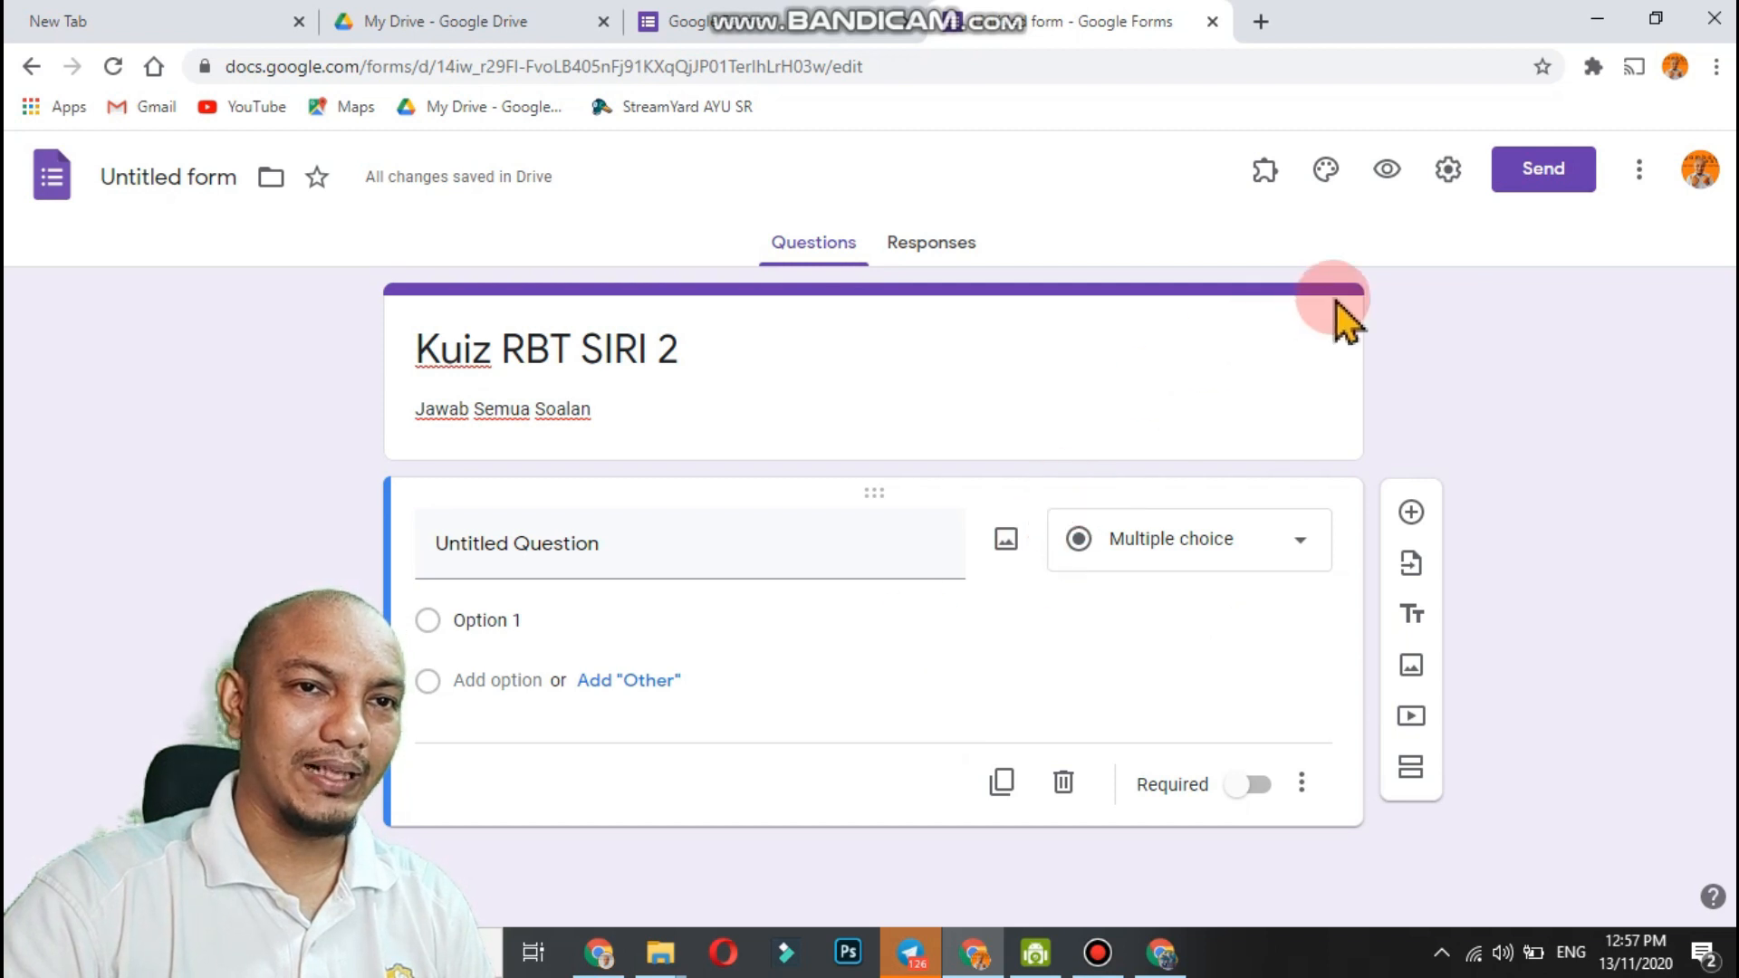
Set the form to collect email addresses, always send response receipts, and no longer restrict responses to eDidik dot edu users.
left_click(1447, 170)
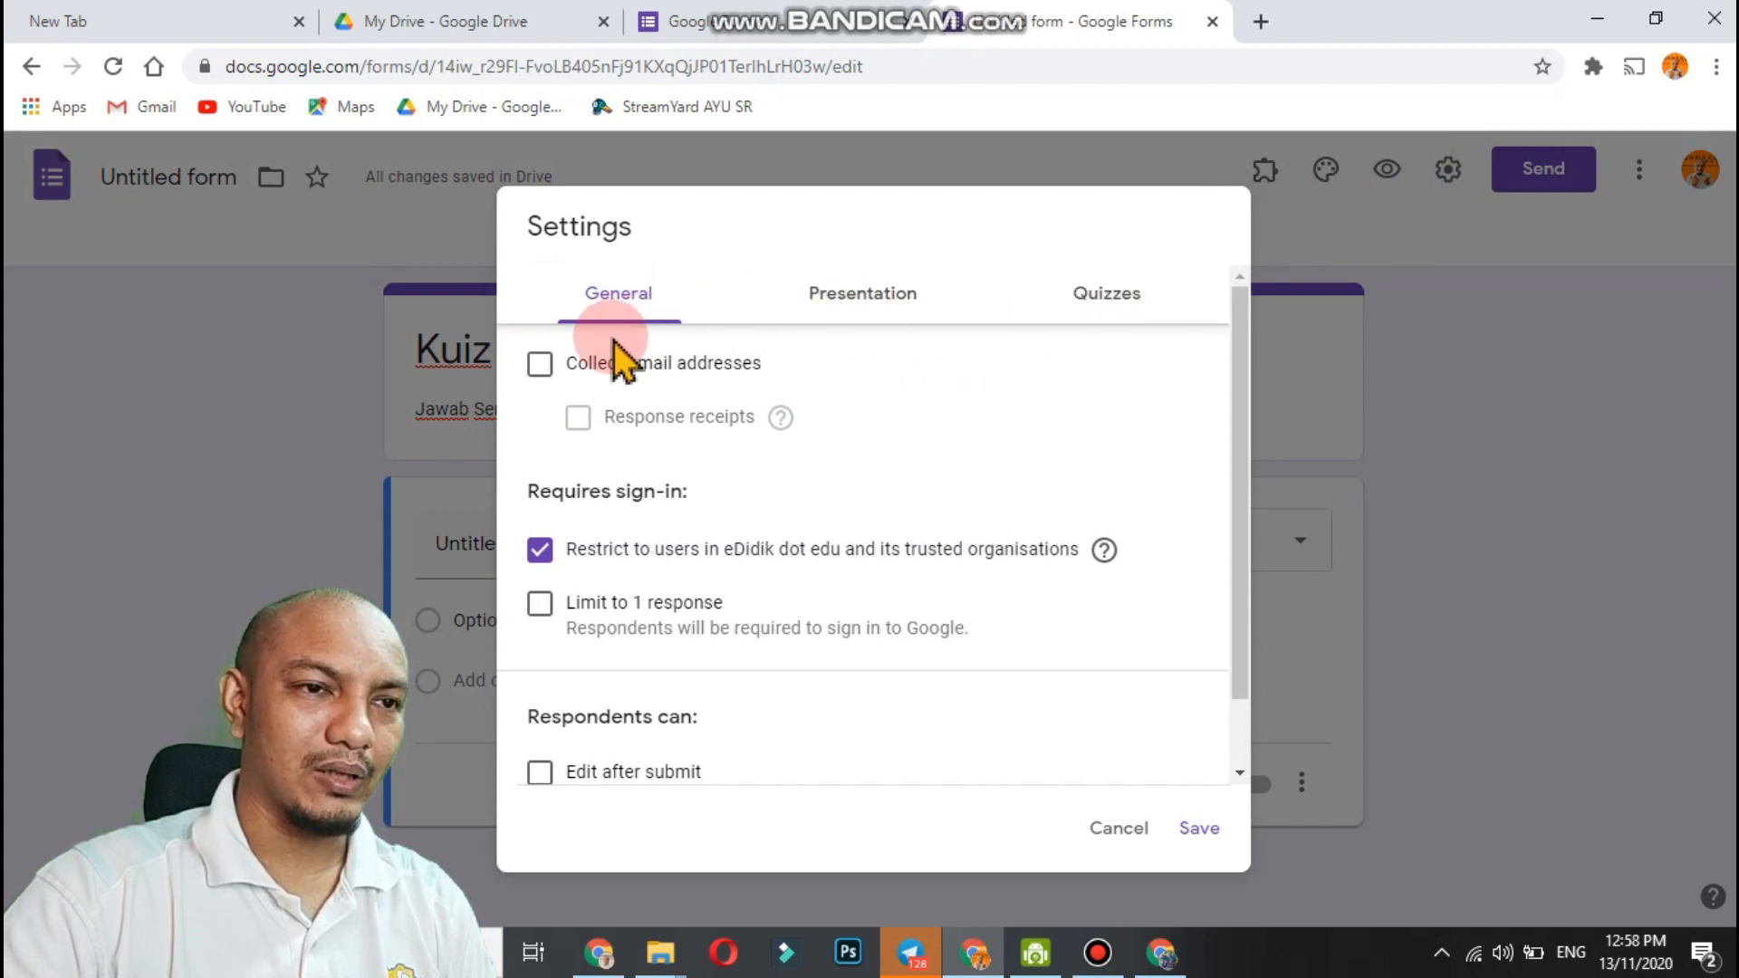
left_click(541, 365)
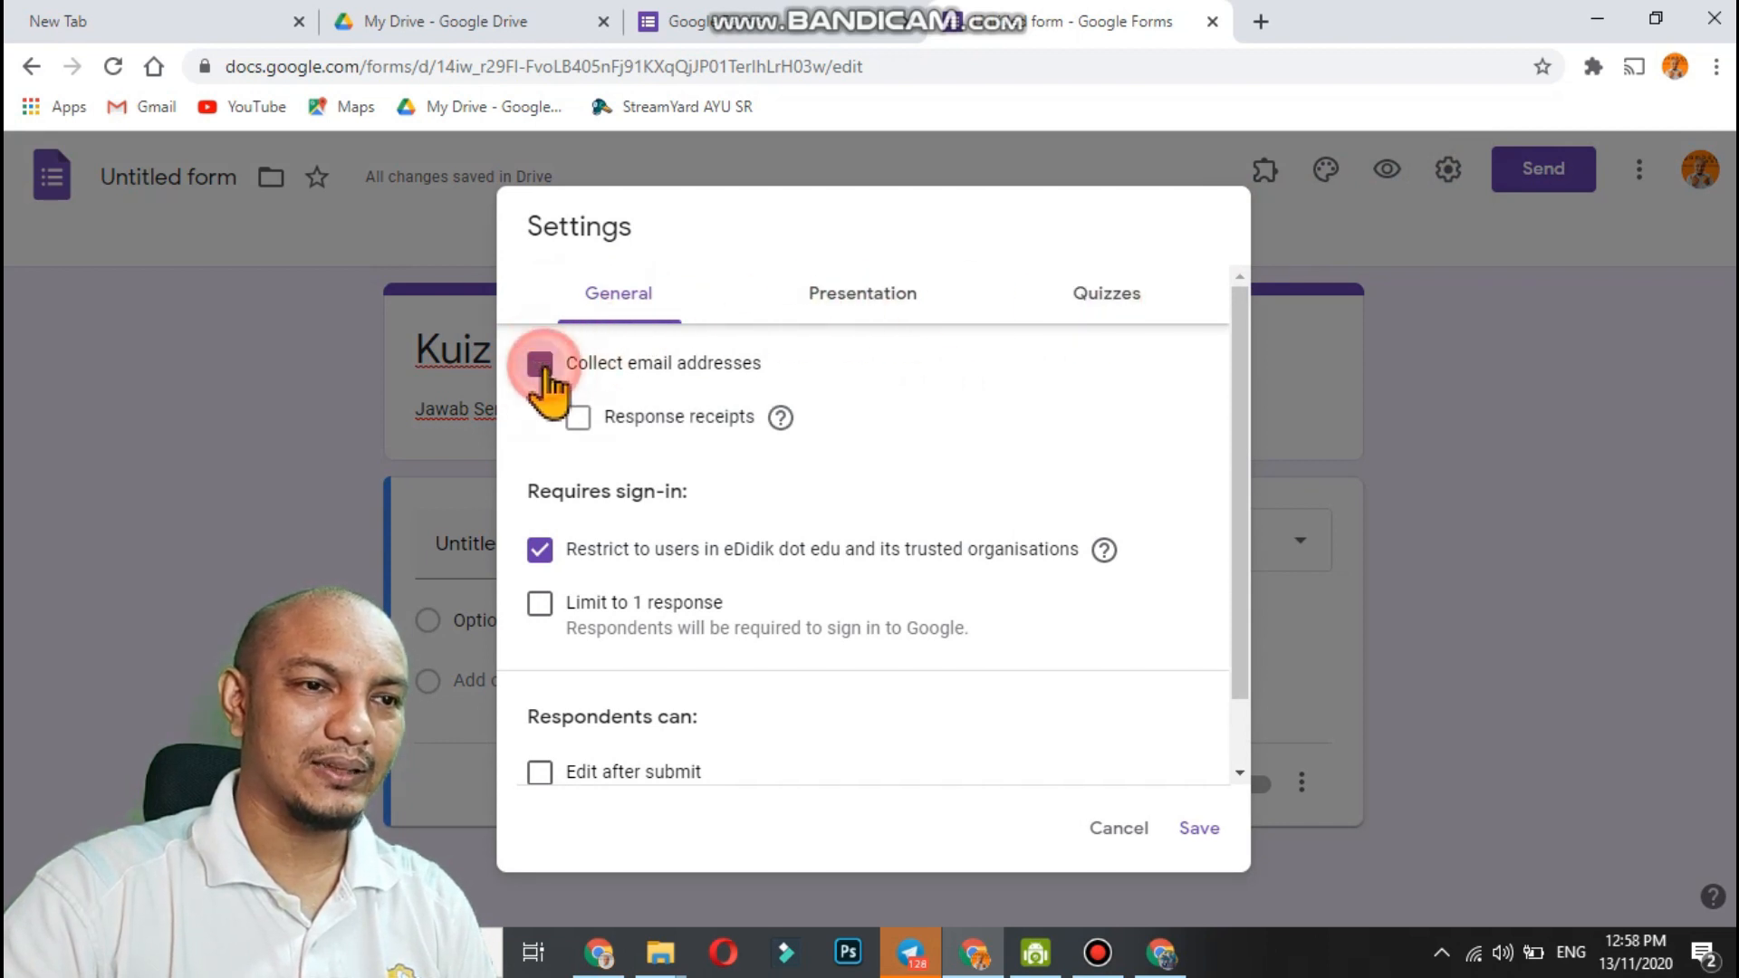
left_click(582, 420)
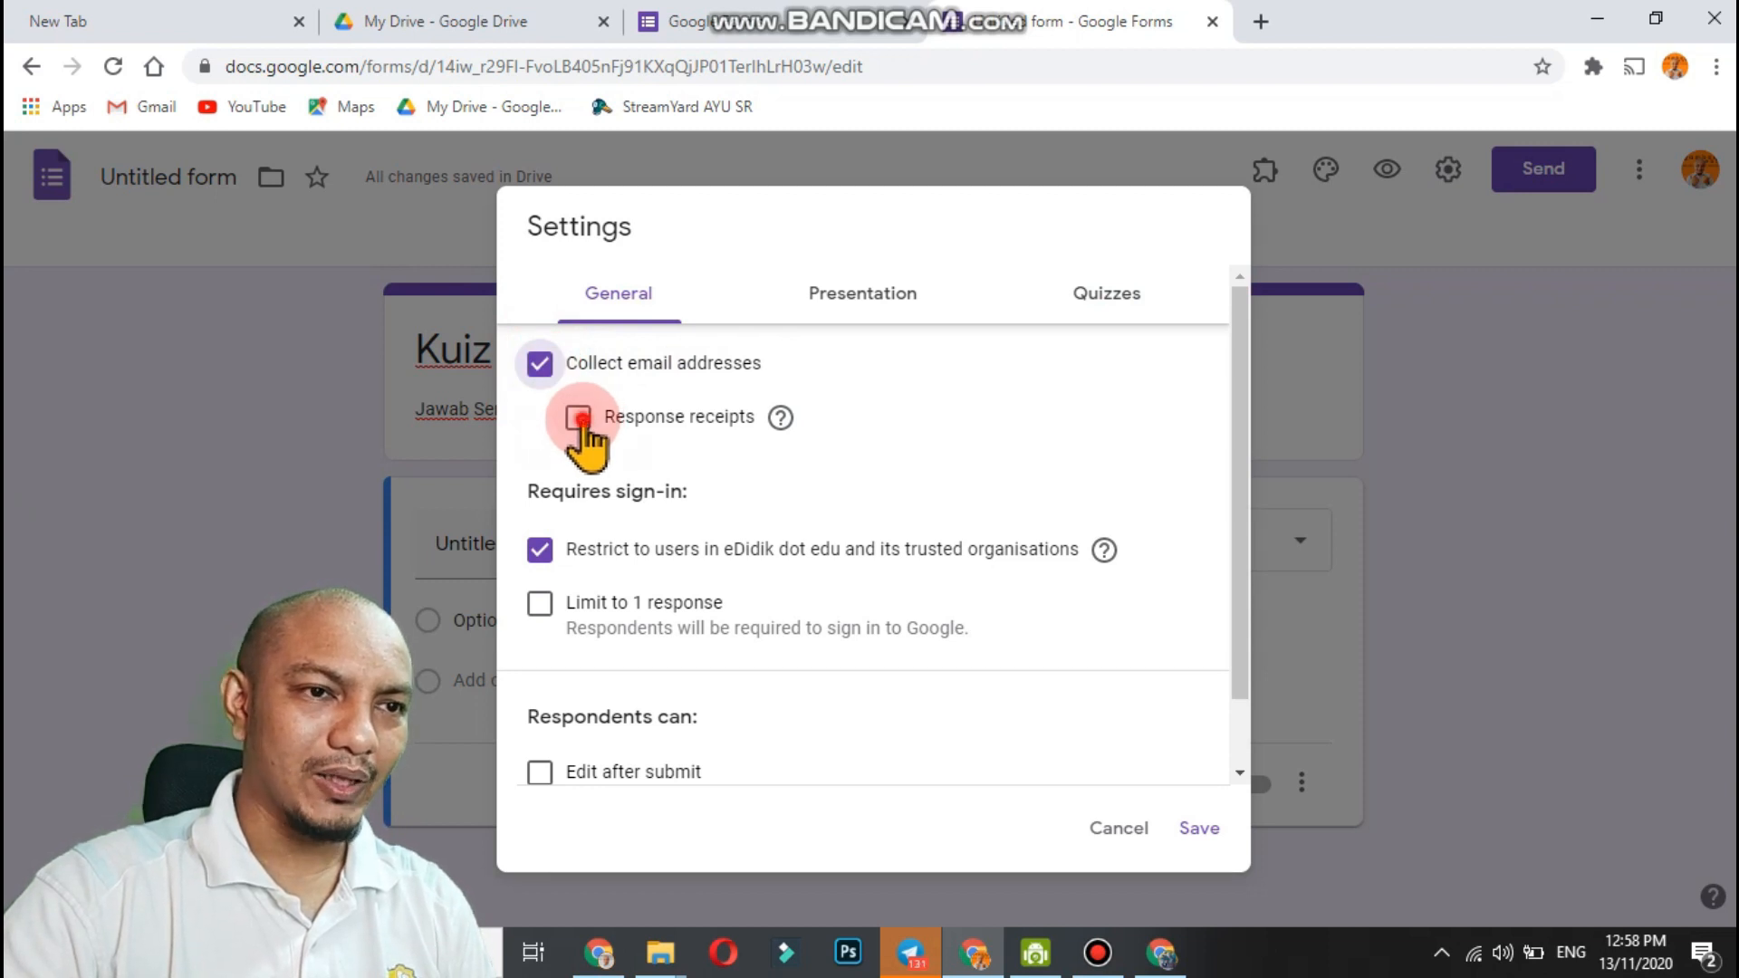
left_click(711, 529)
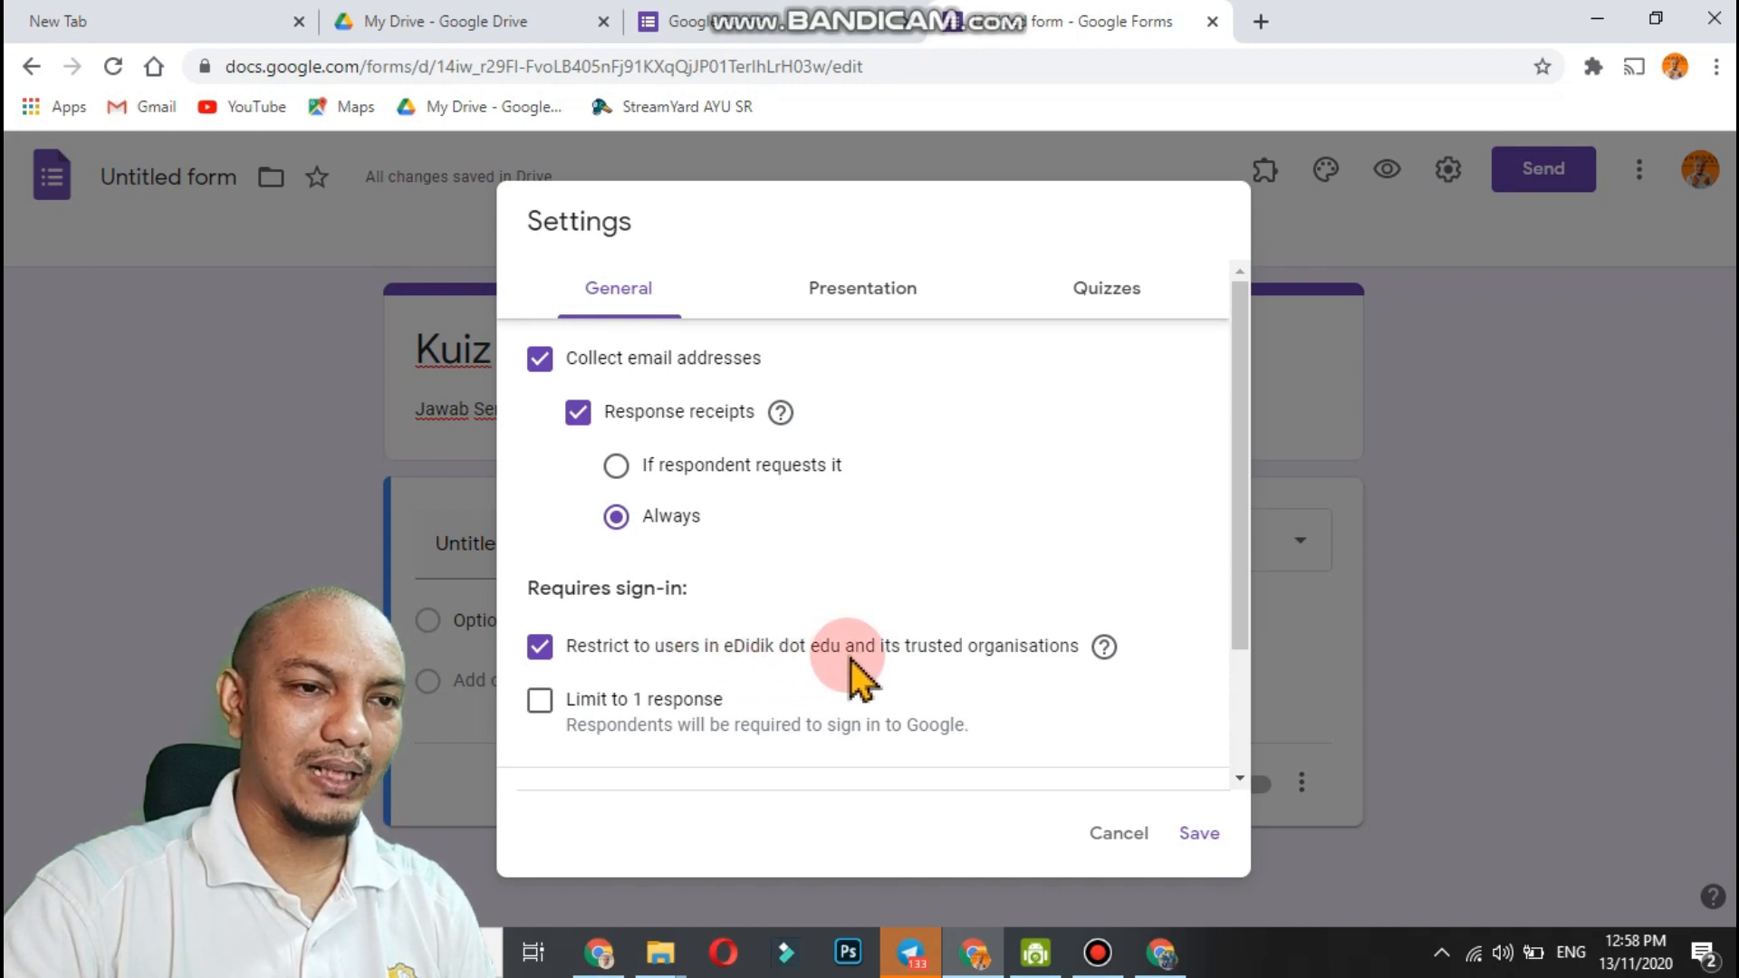
left_click(540, 648)
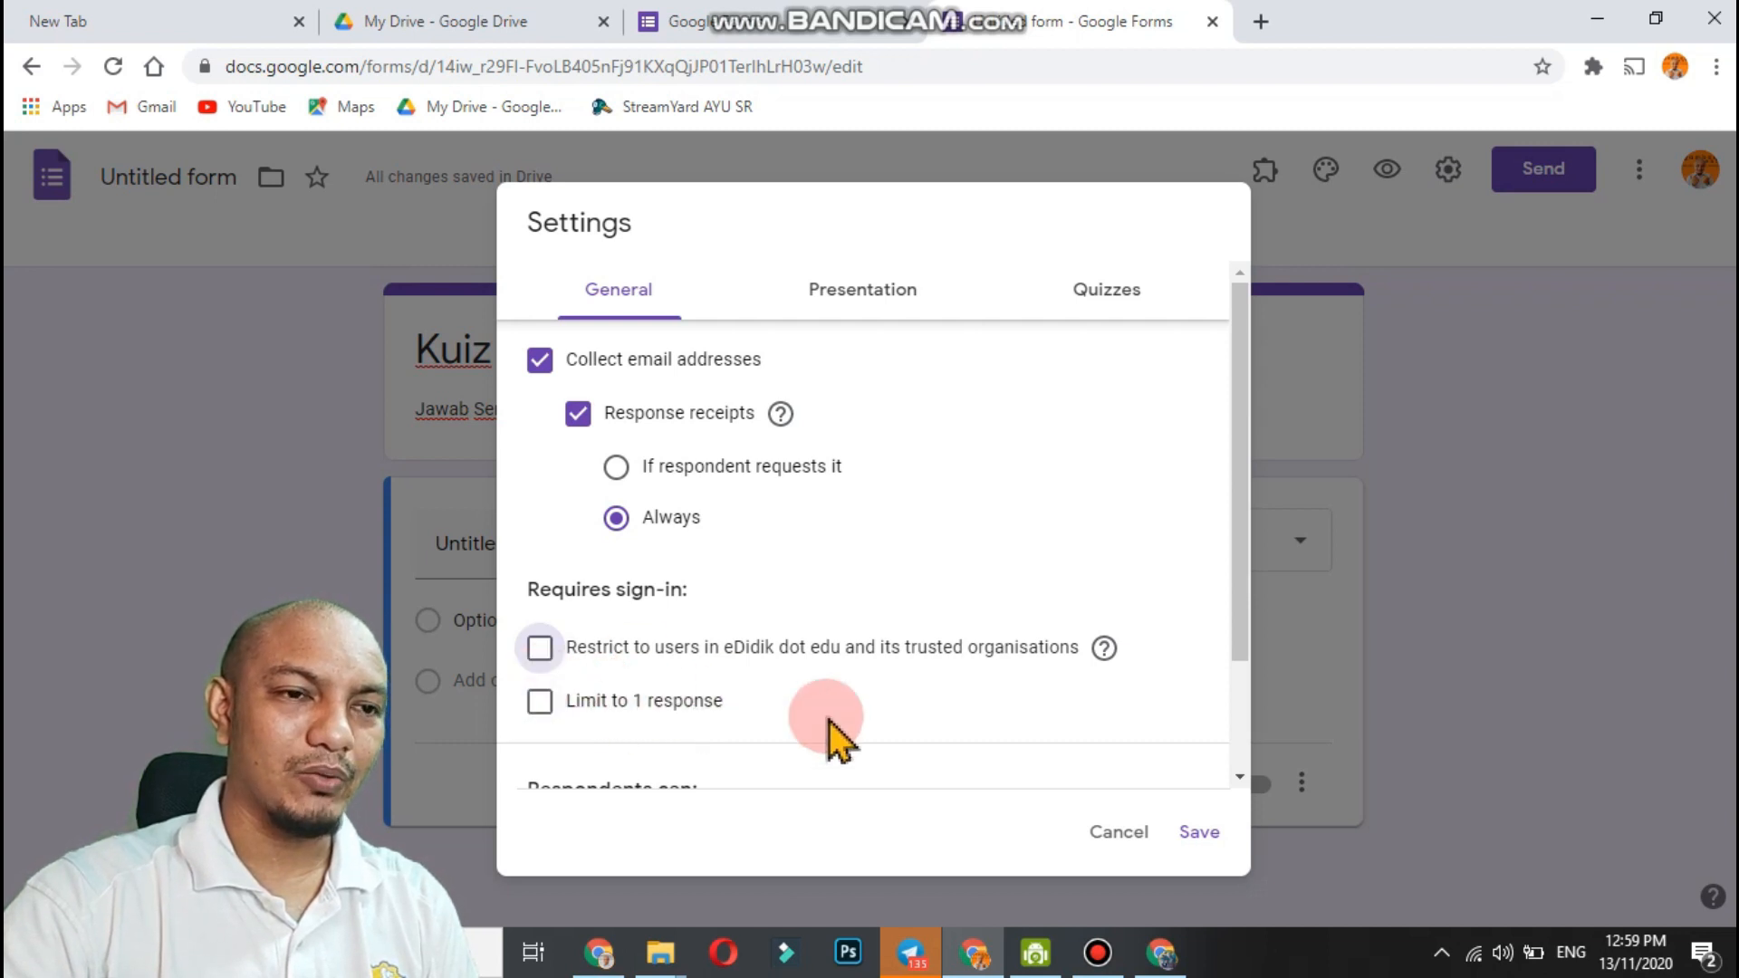
scroll(827, 729, "down", 2)
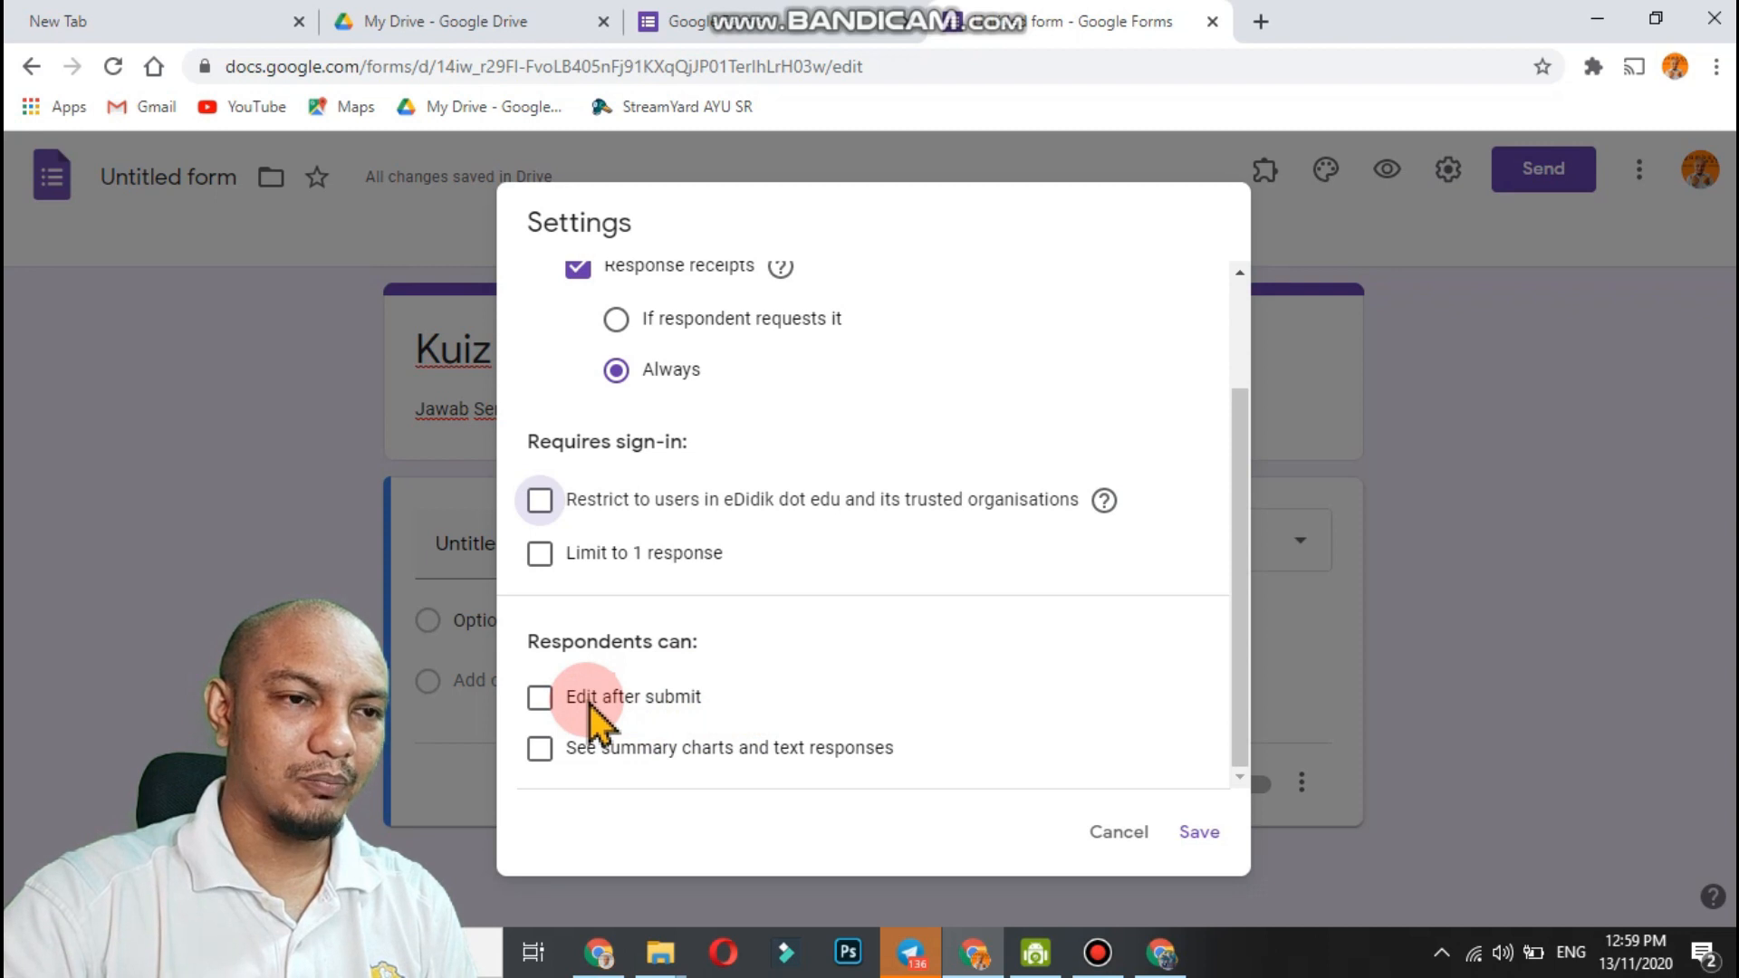
left_click(541, 696)
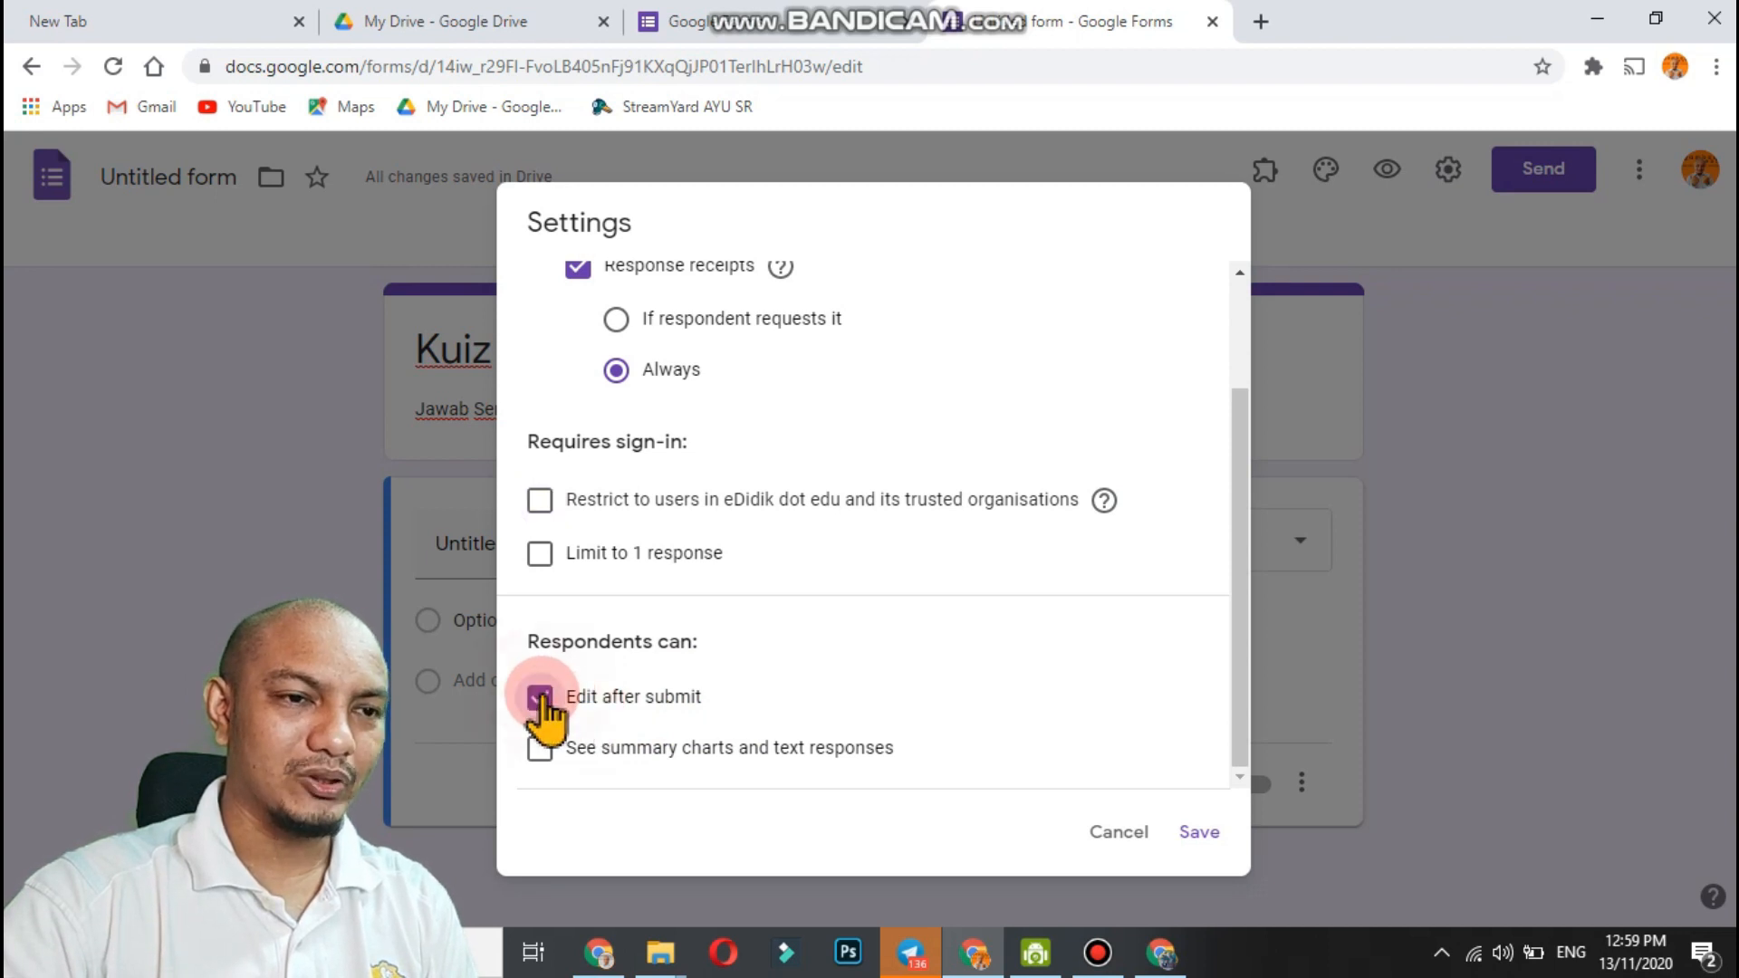
left_click(541, 697)
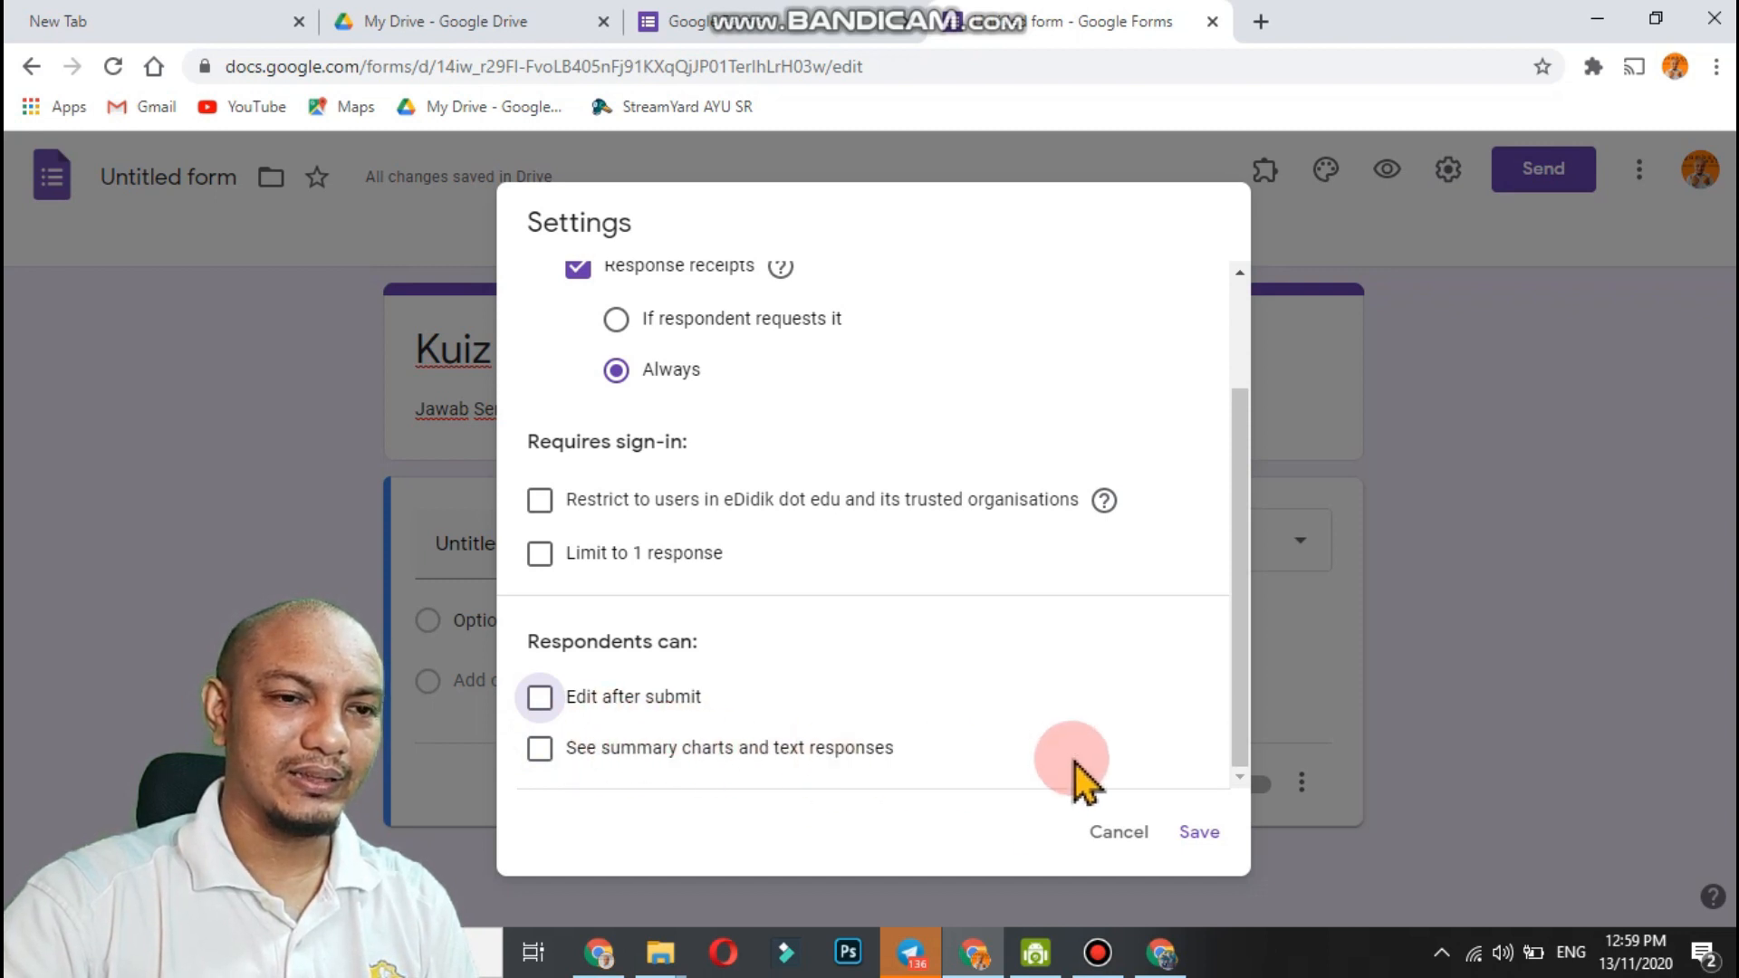
scroll(1078, 780, "up", 2)
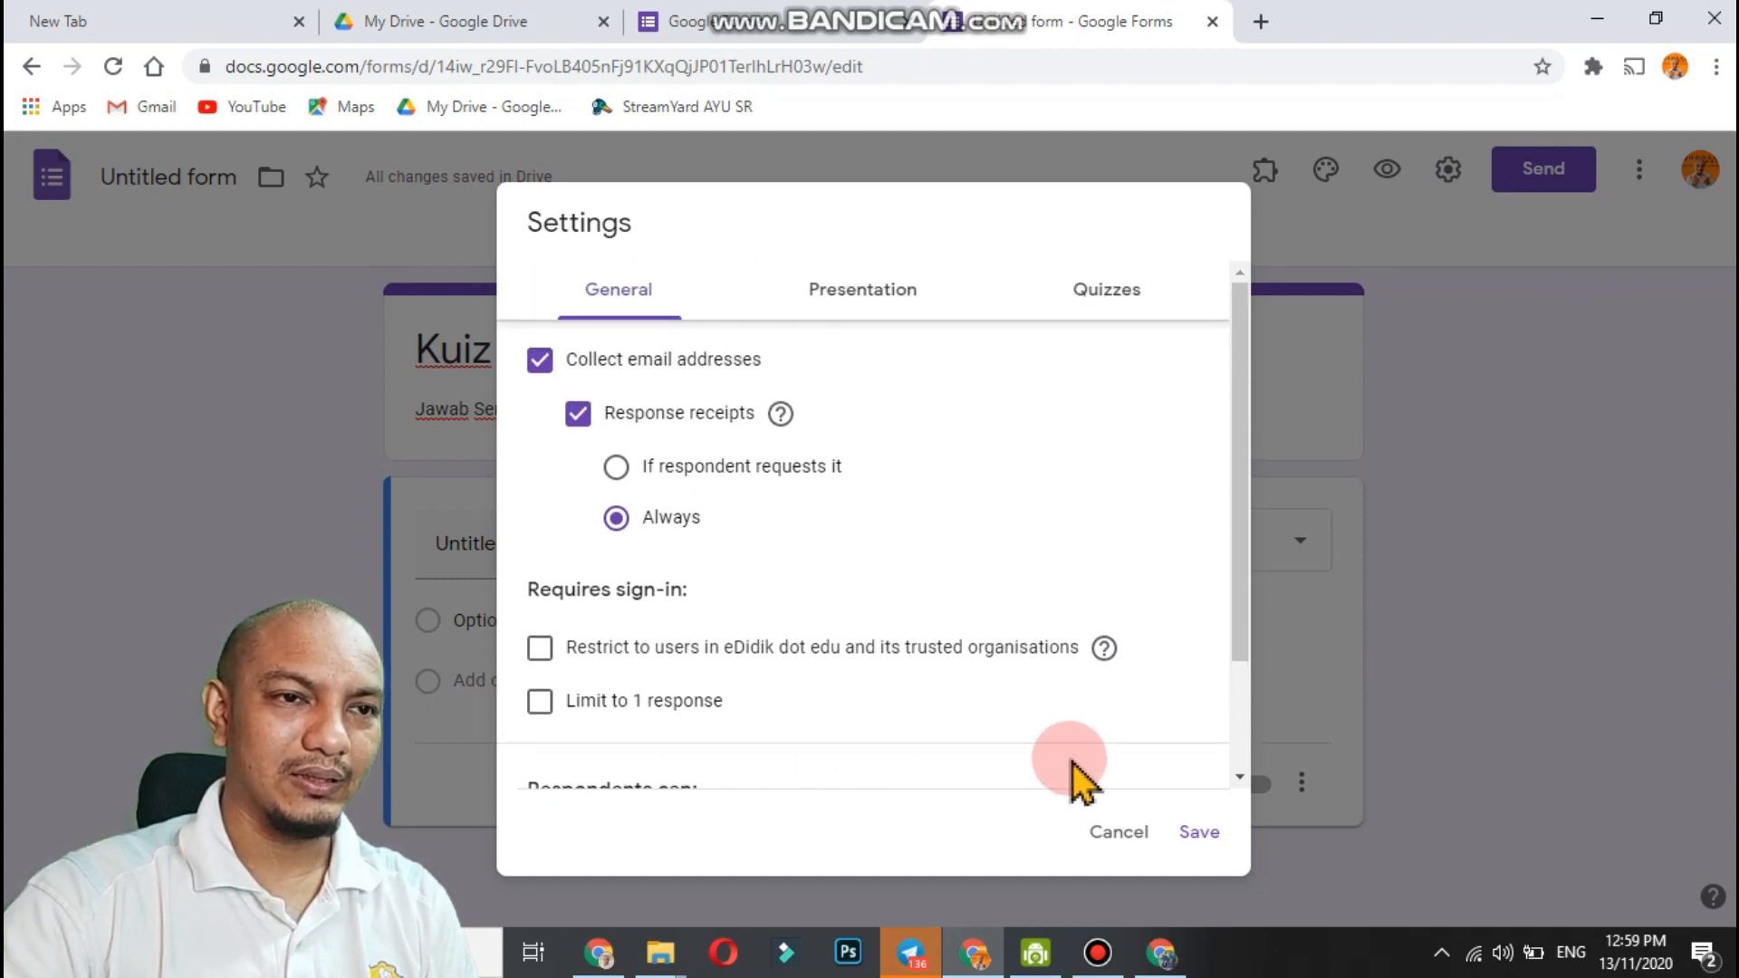
In the presentation settings, show the progress bar and set the confirmation message to "Terima Kasih Kerana Menajawab".
left_click(896, 295)
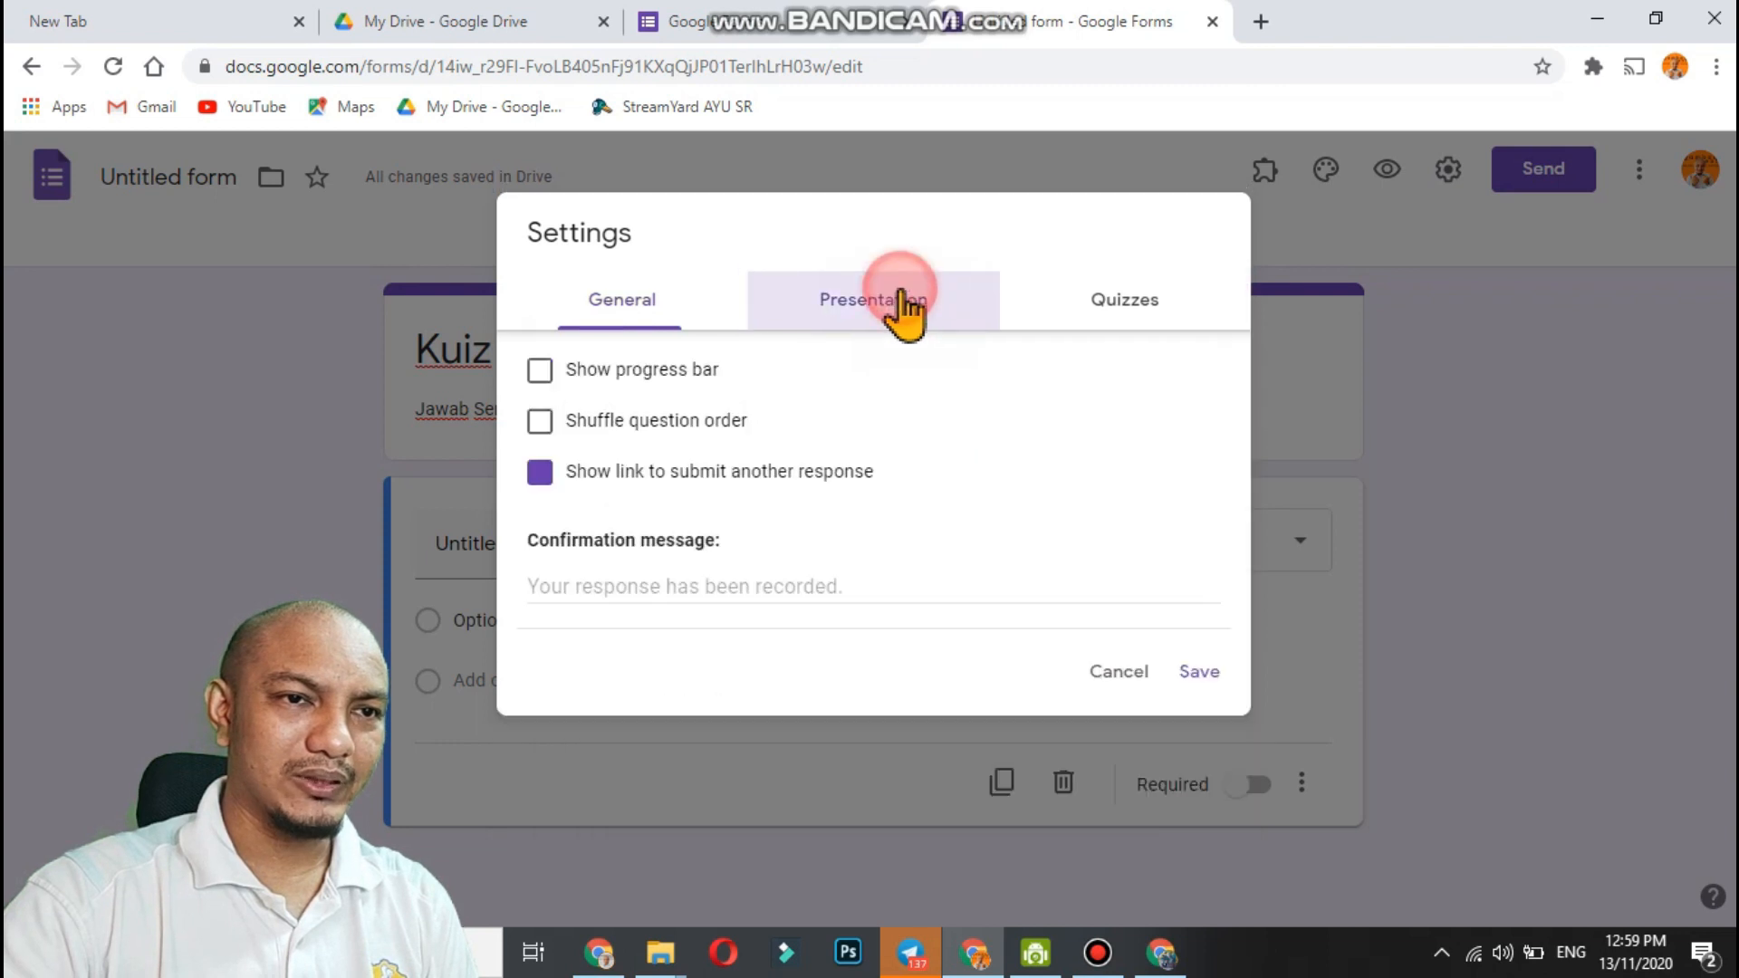
left_click(542, 372)
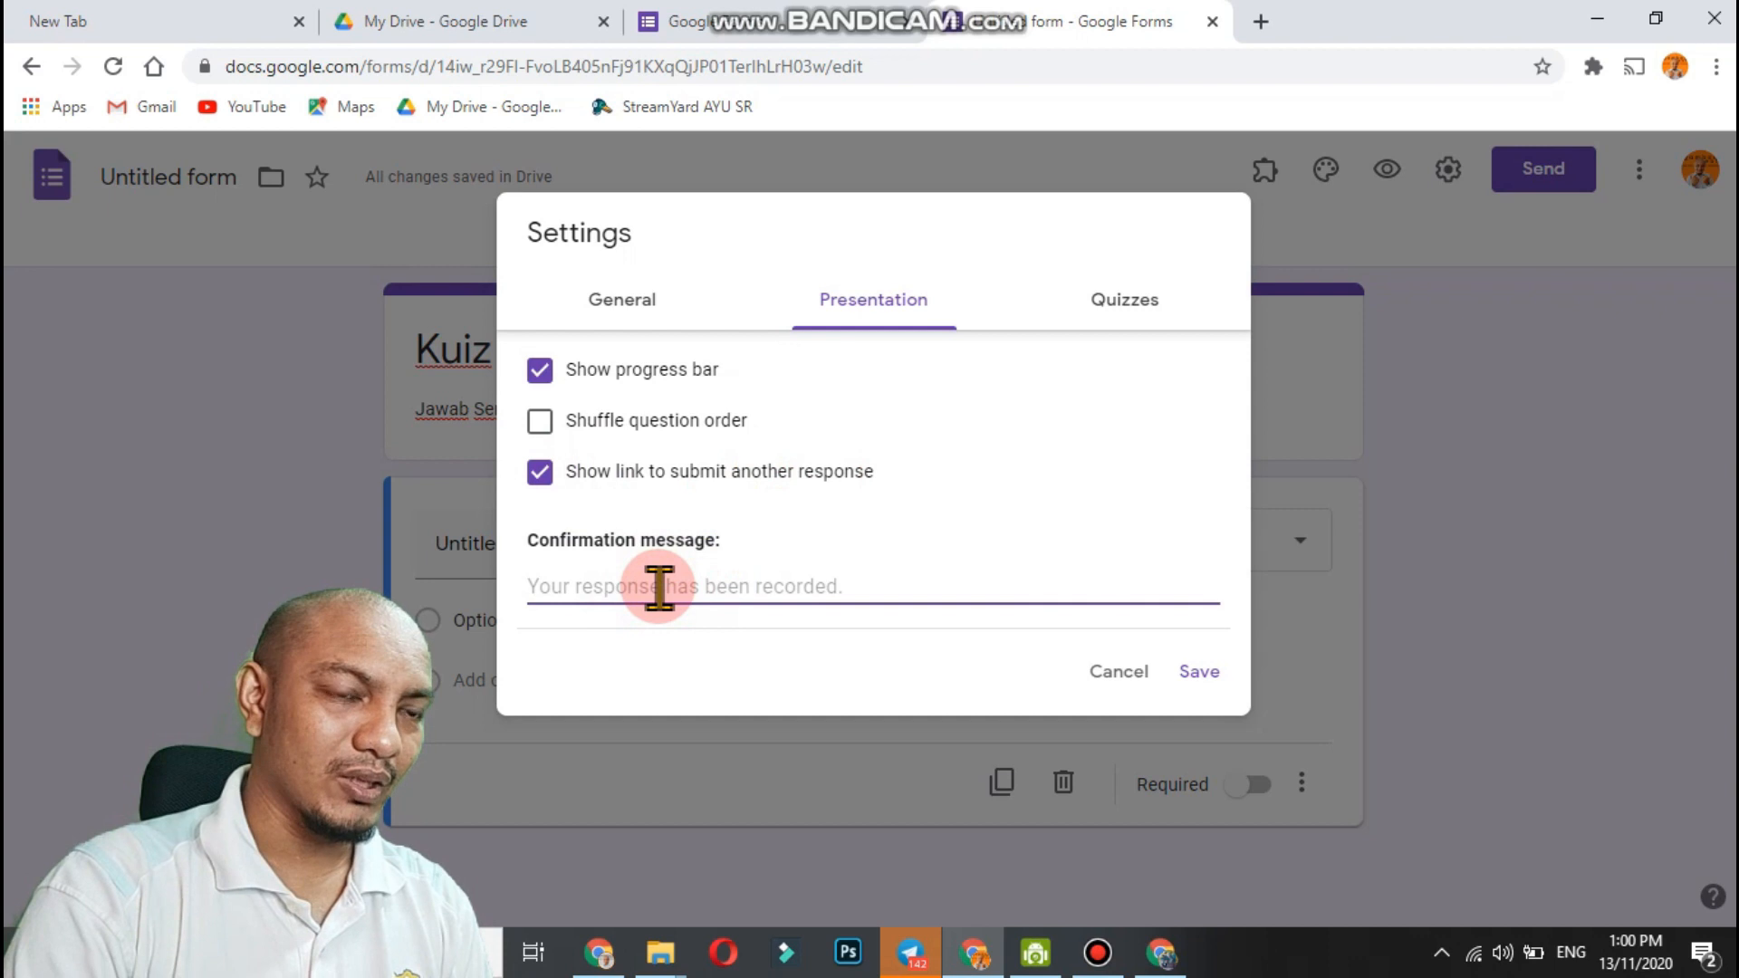
type("Terima Kasih Kerana Menajawab")
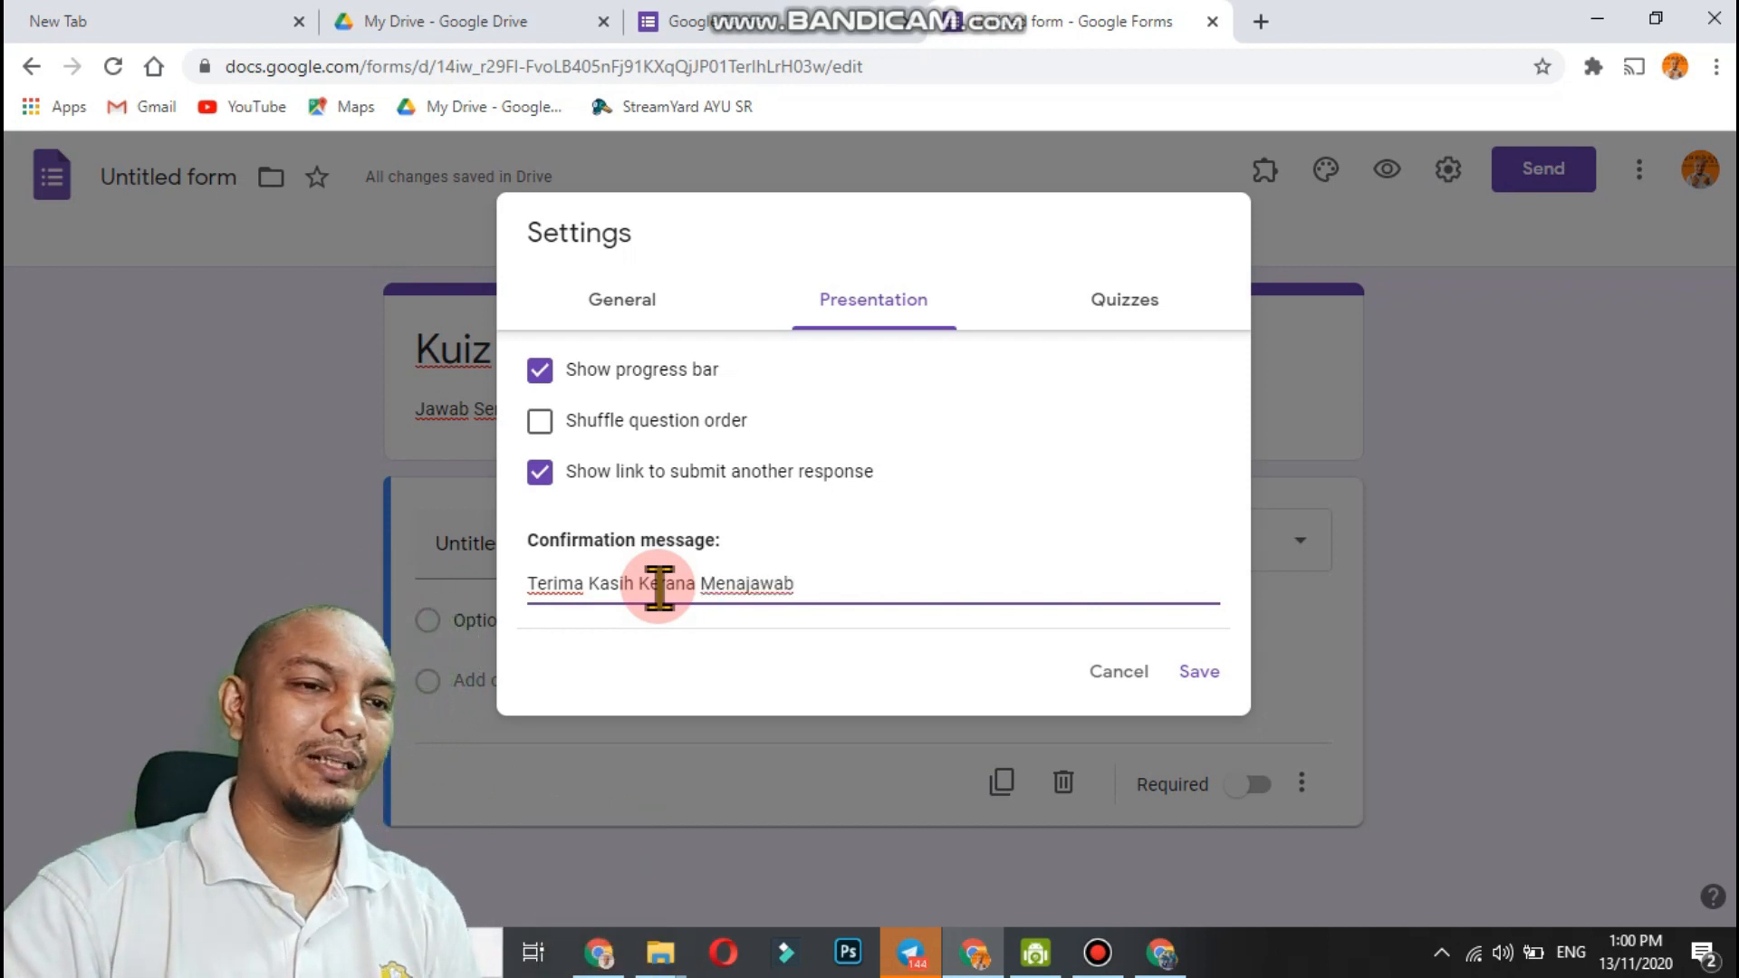
Make the form a quiz, review its mark release and respondent visibility options, and save the settings.
left_click(1118, 306)
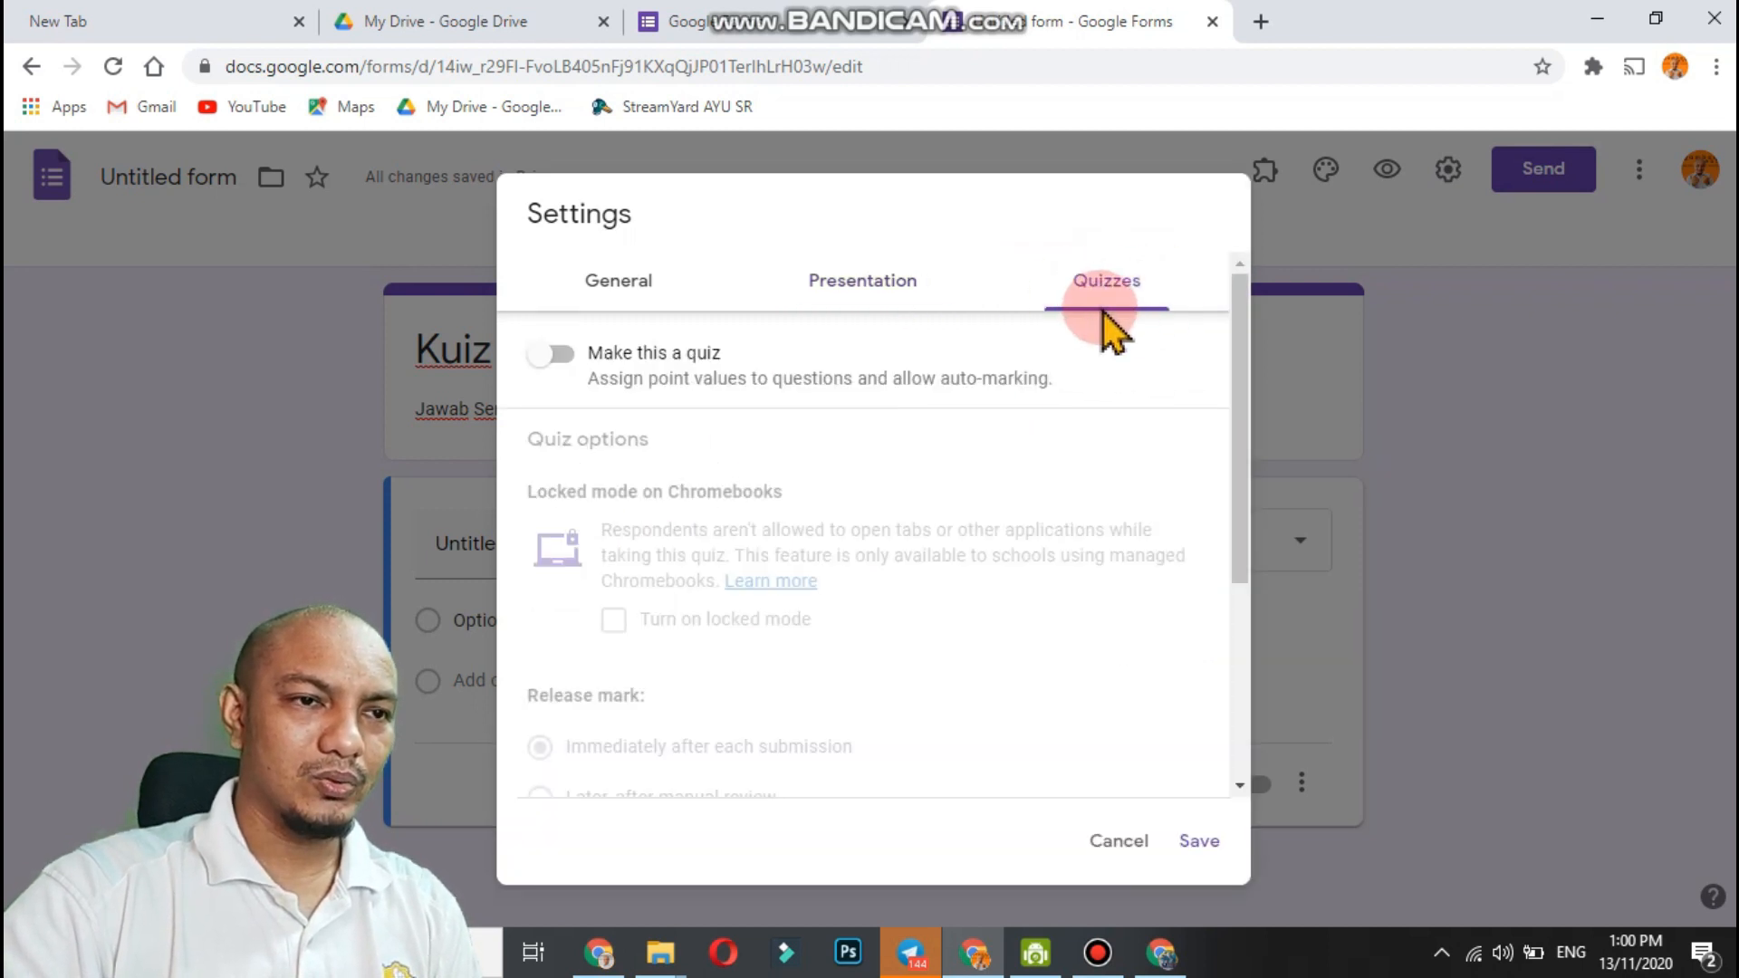
left_click(569, 362)
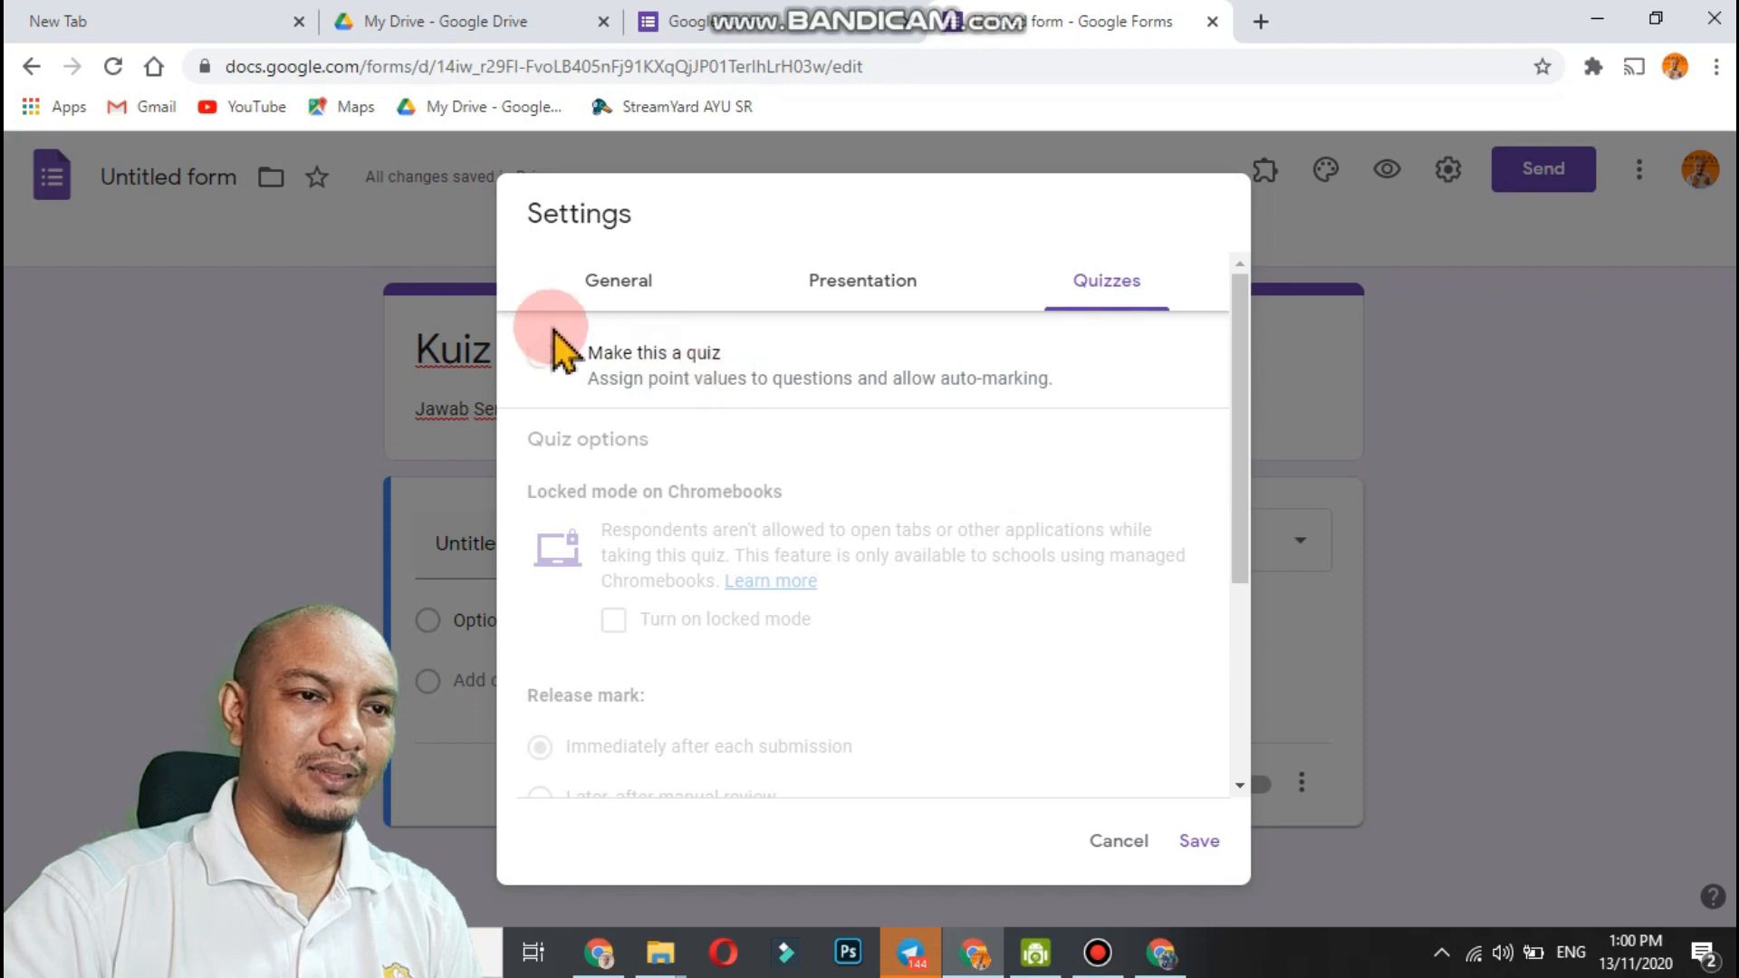
left_click(561, 353)
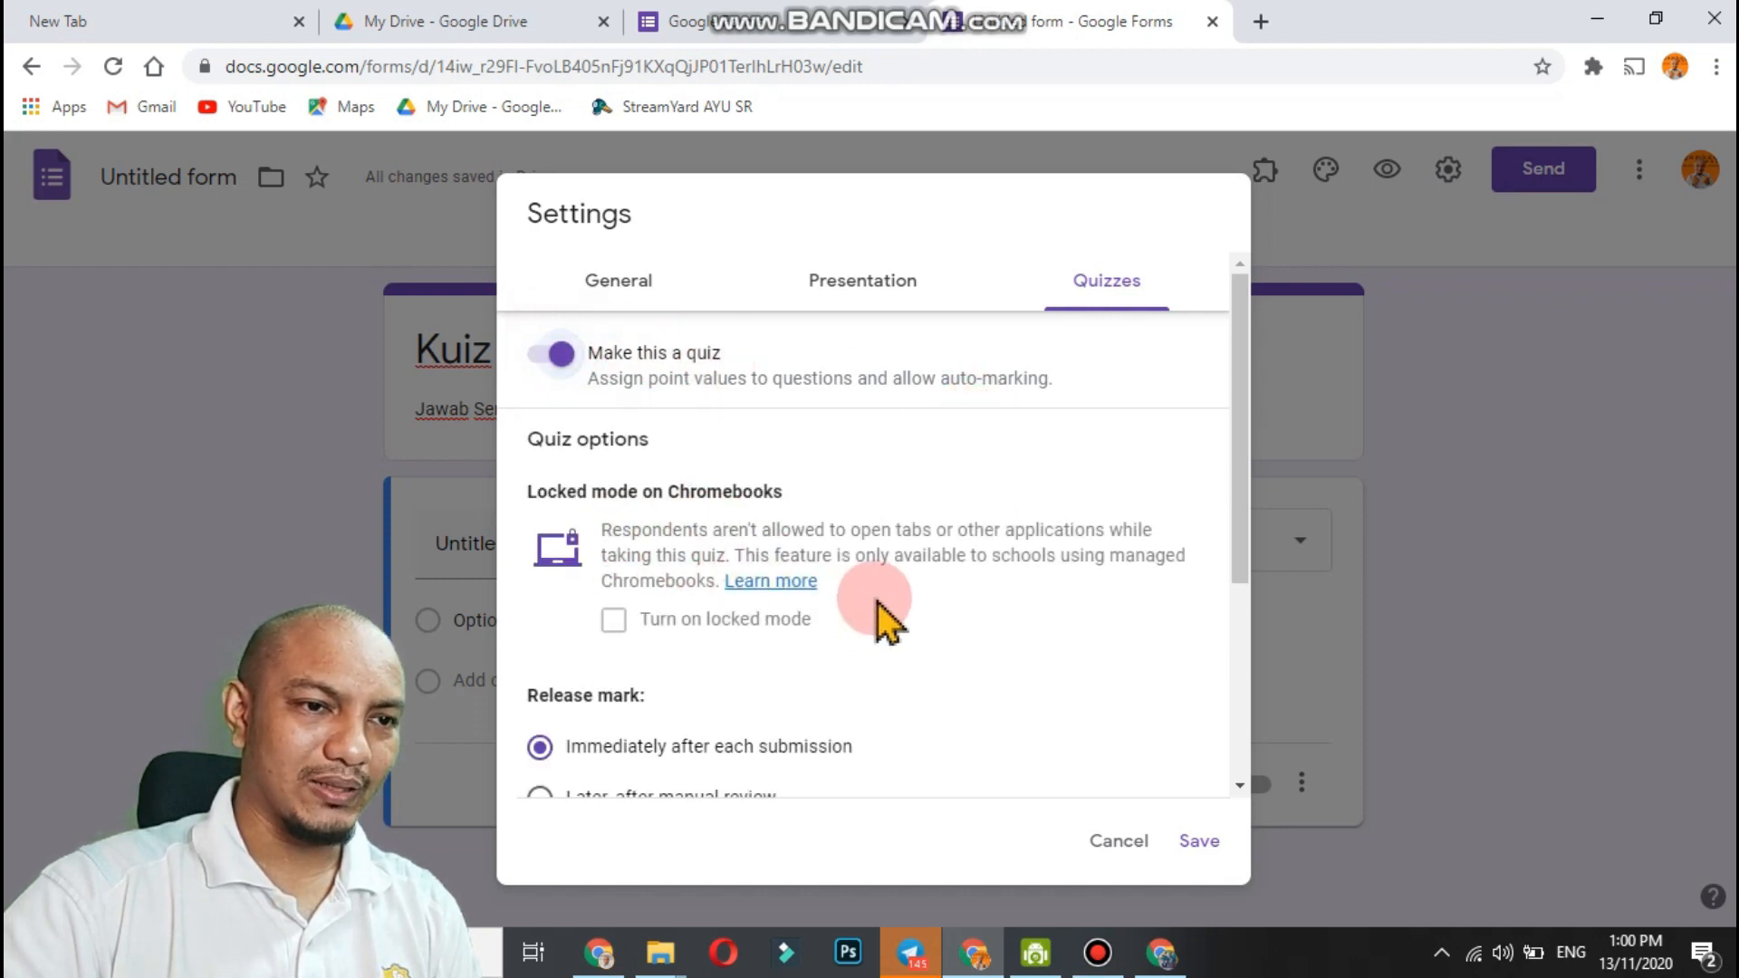
scroll(896, 620, "down", 2)
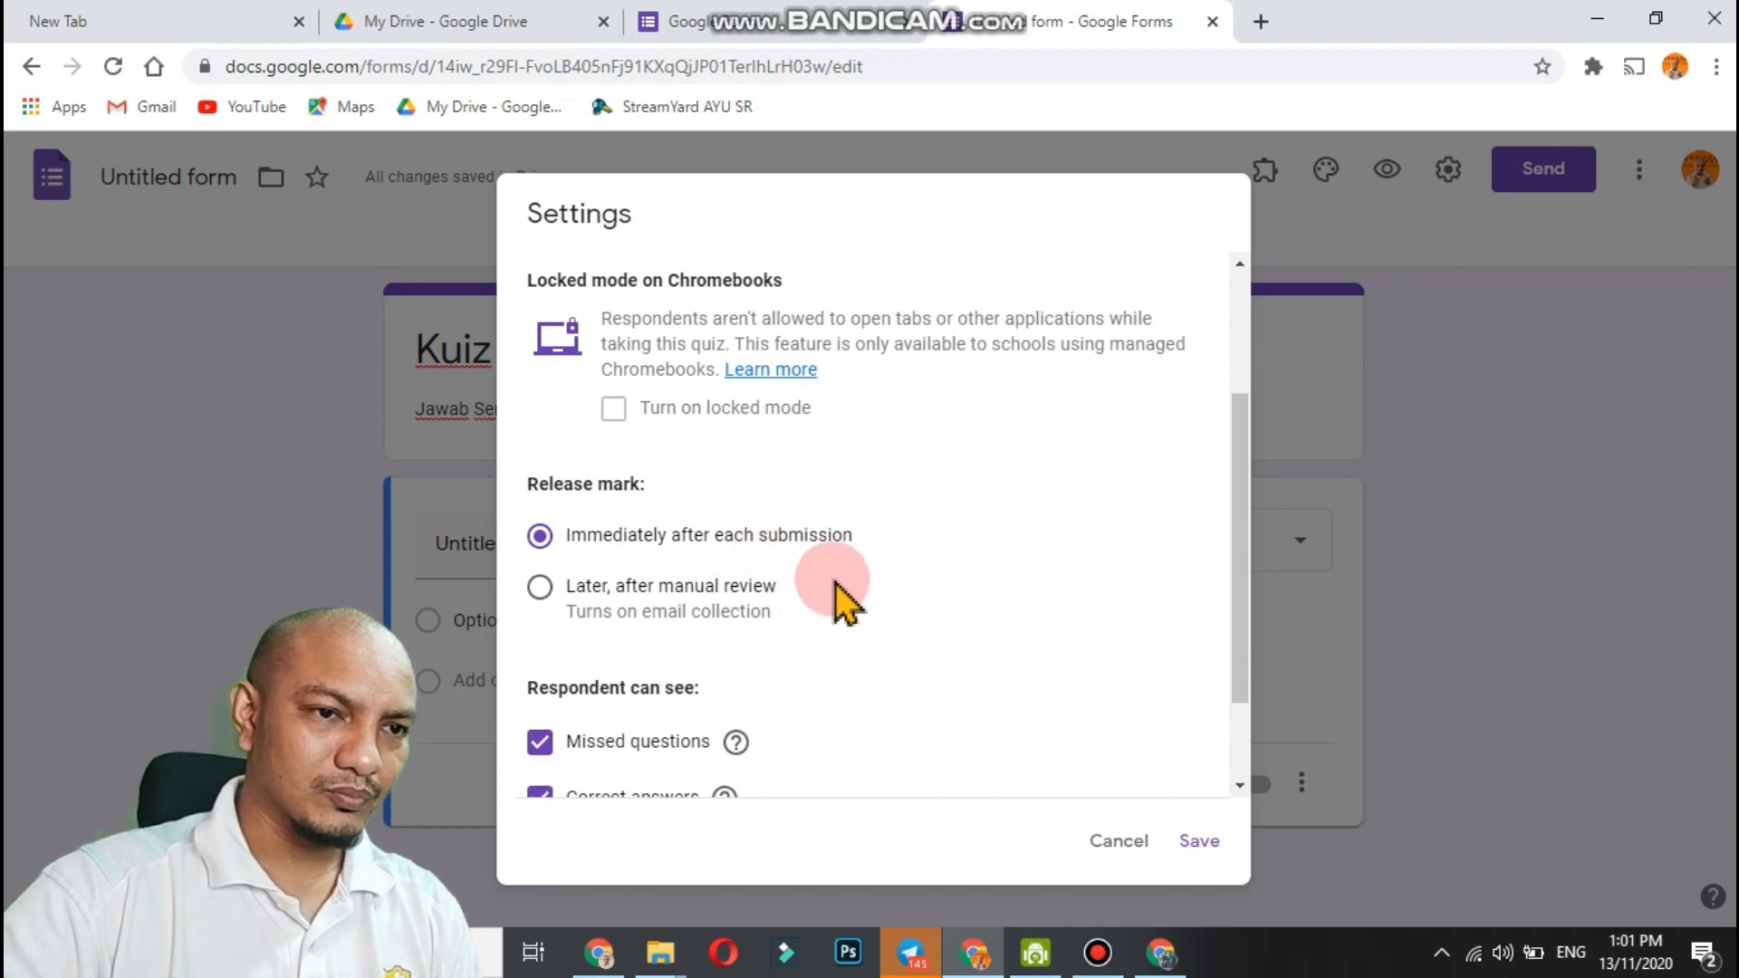
scroll(833, 598, "down", 2)
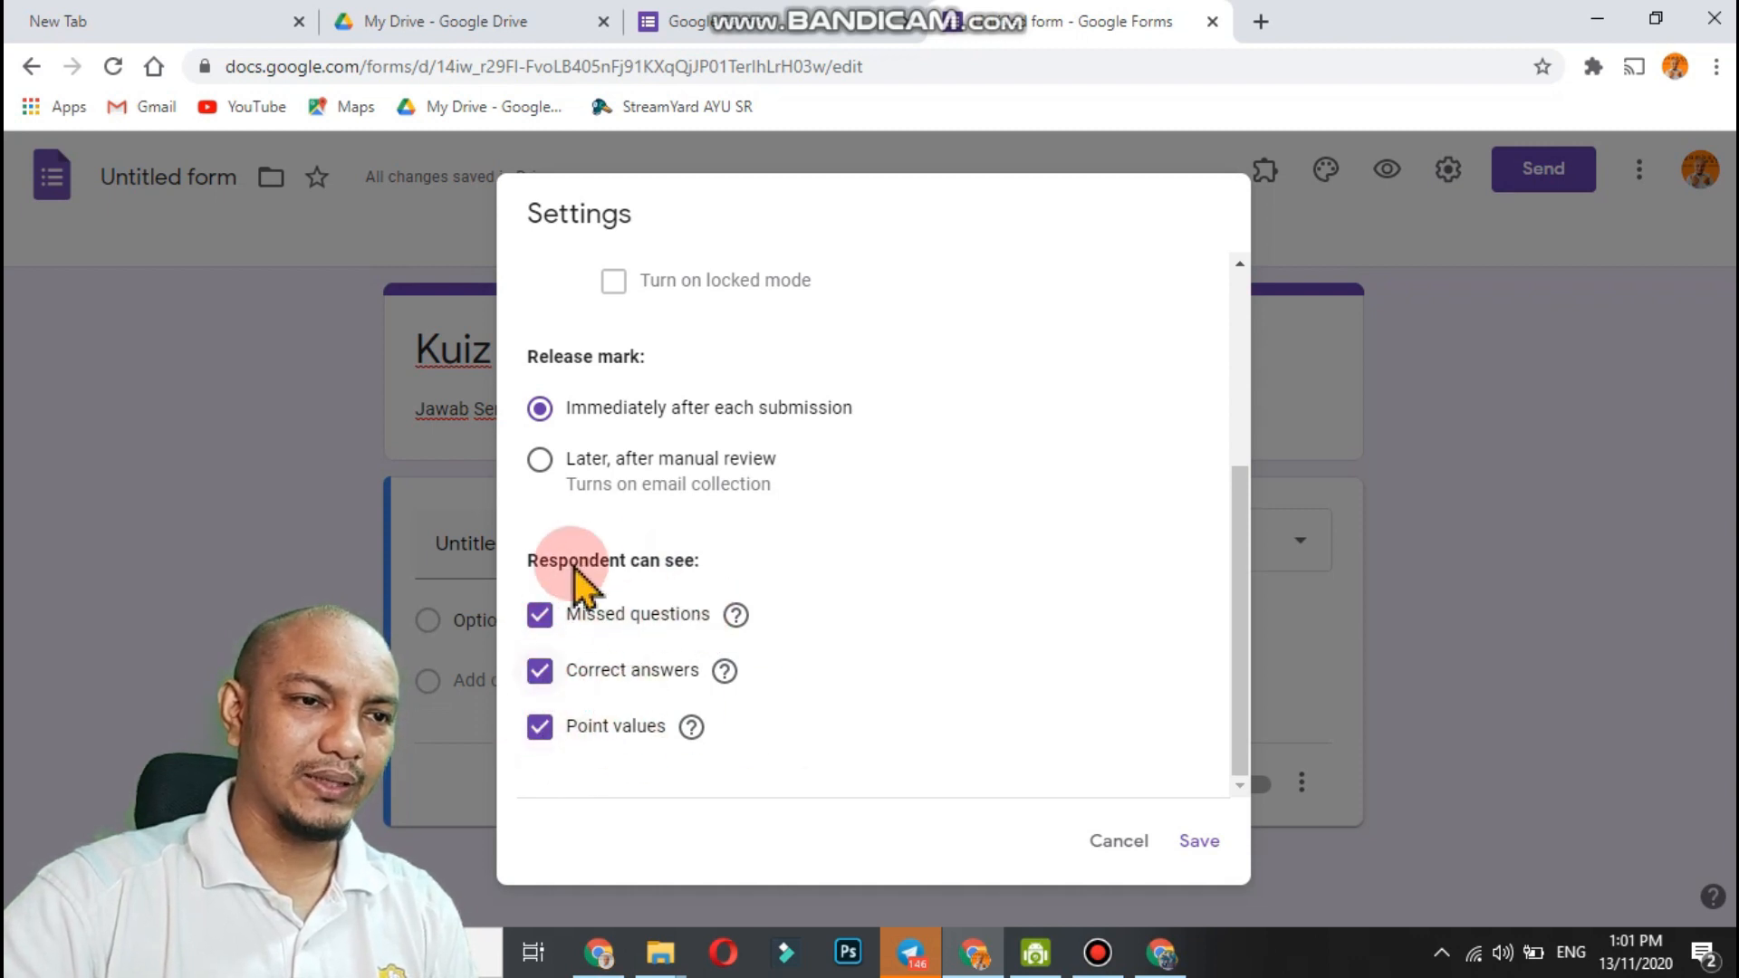
left_click(1200, 842)
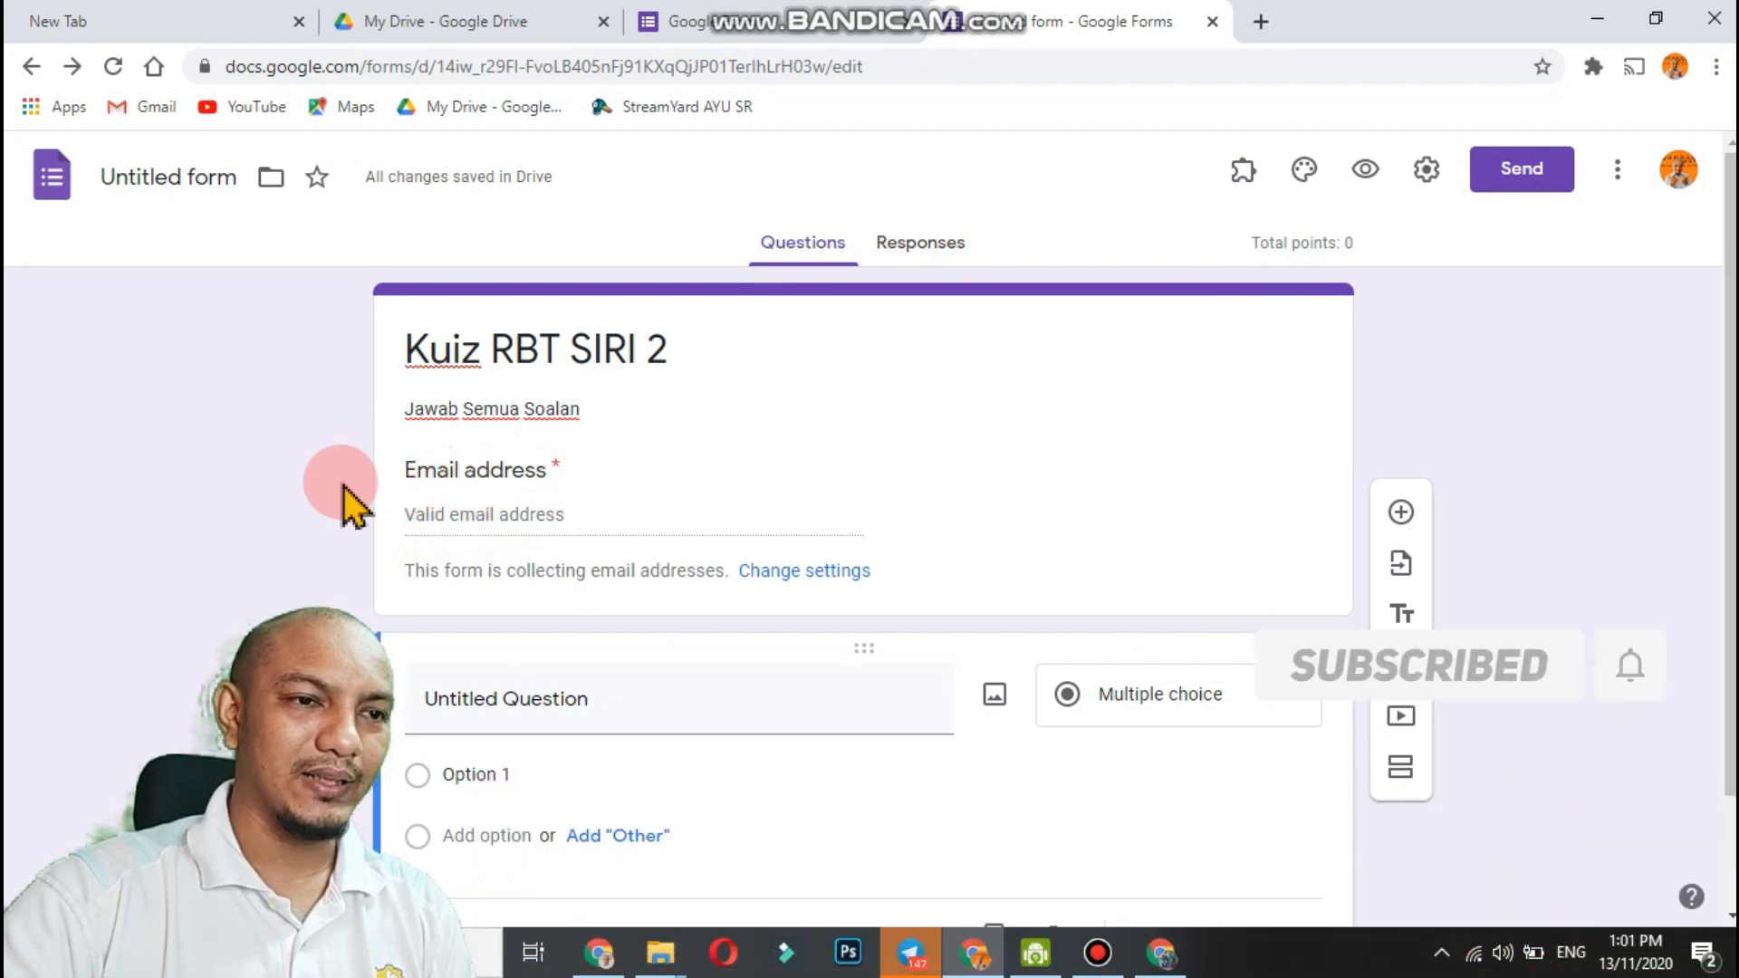
Title the first question "Nama Pelajar" and make it a required short-answer question.
left_click(608, 693)
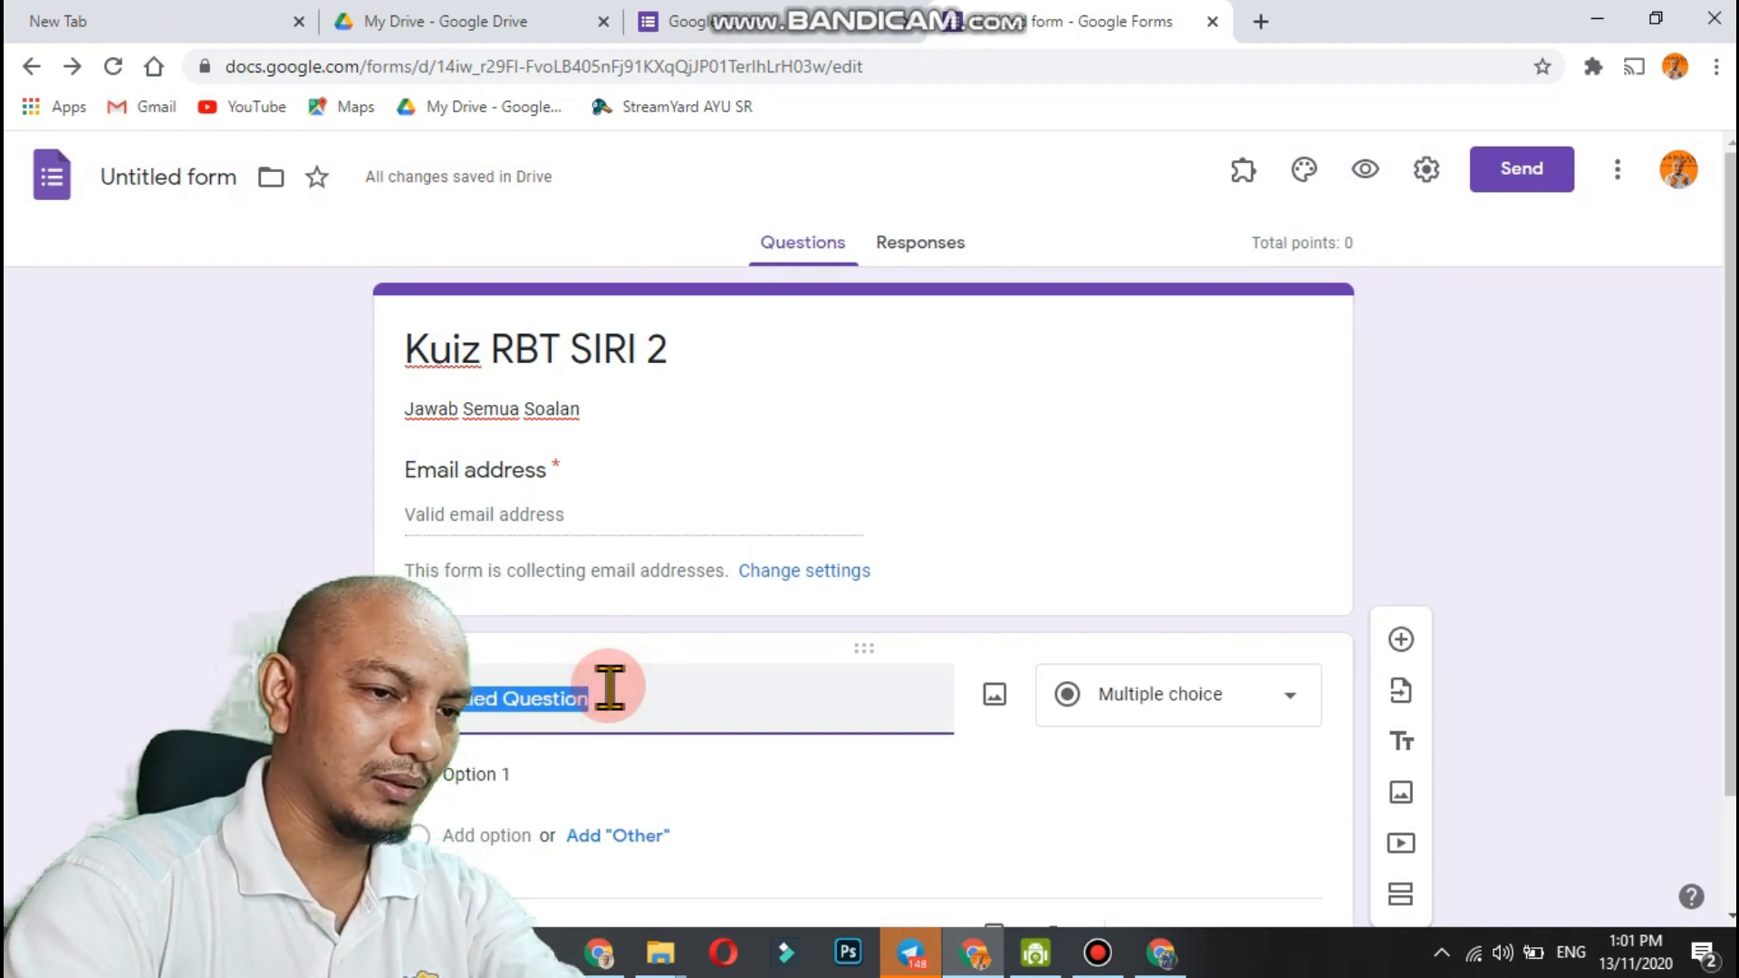
type("Nama Pelajar")
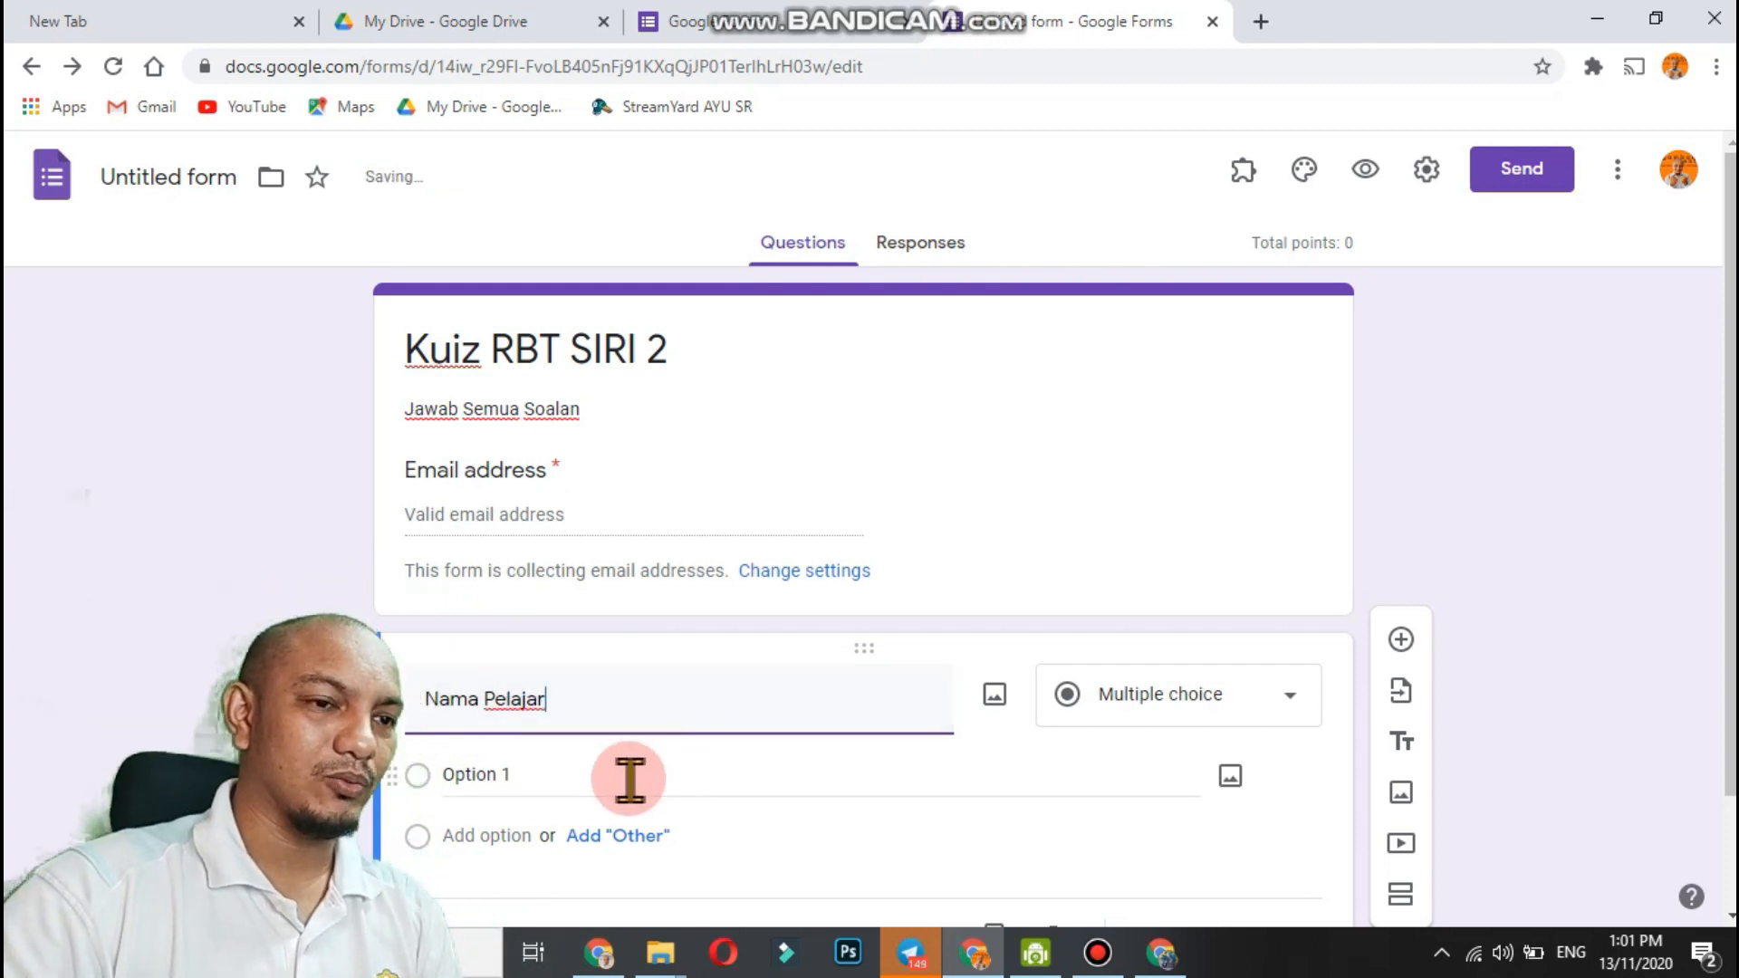
scroll(640, 776, "down", 2)
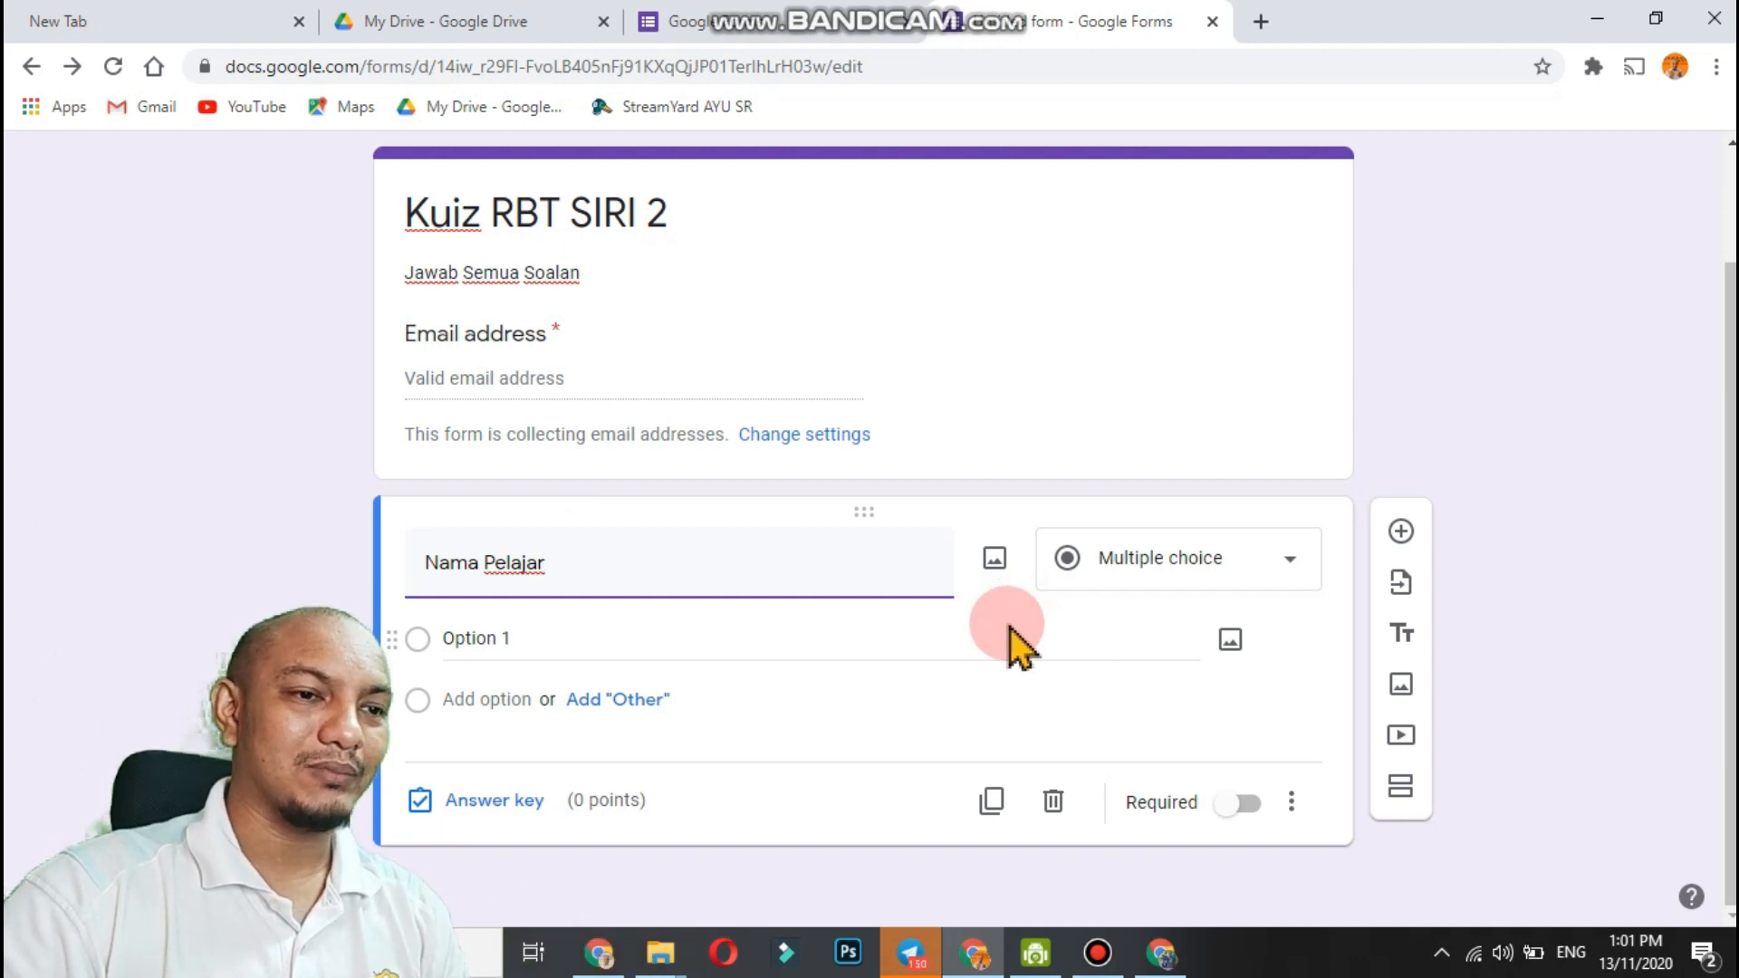
left_click(1174, 580)
left_click(1175, 204)
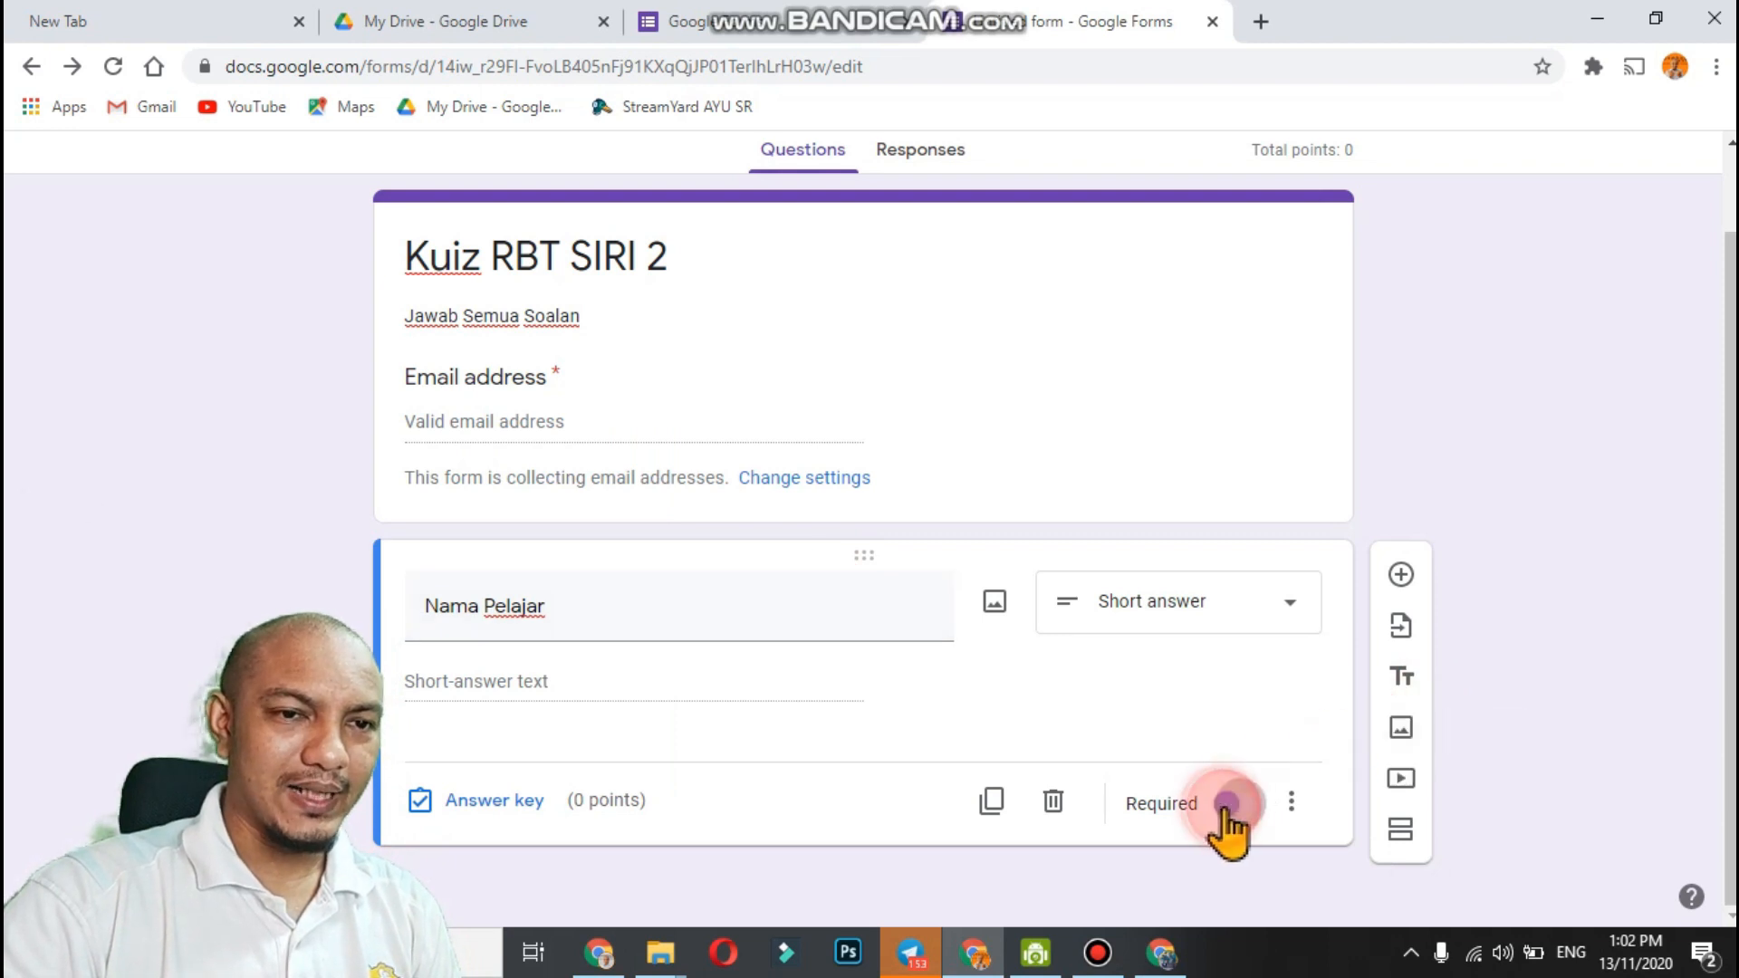
left_click(1248, 804)
left_click(1248, 804)
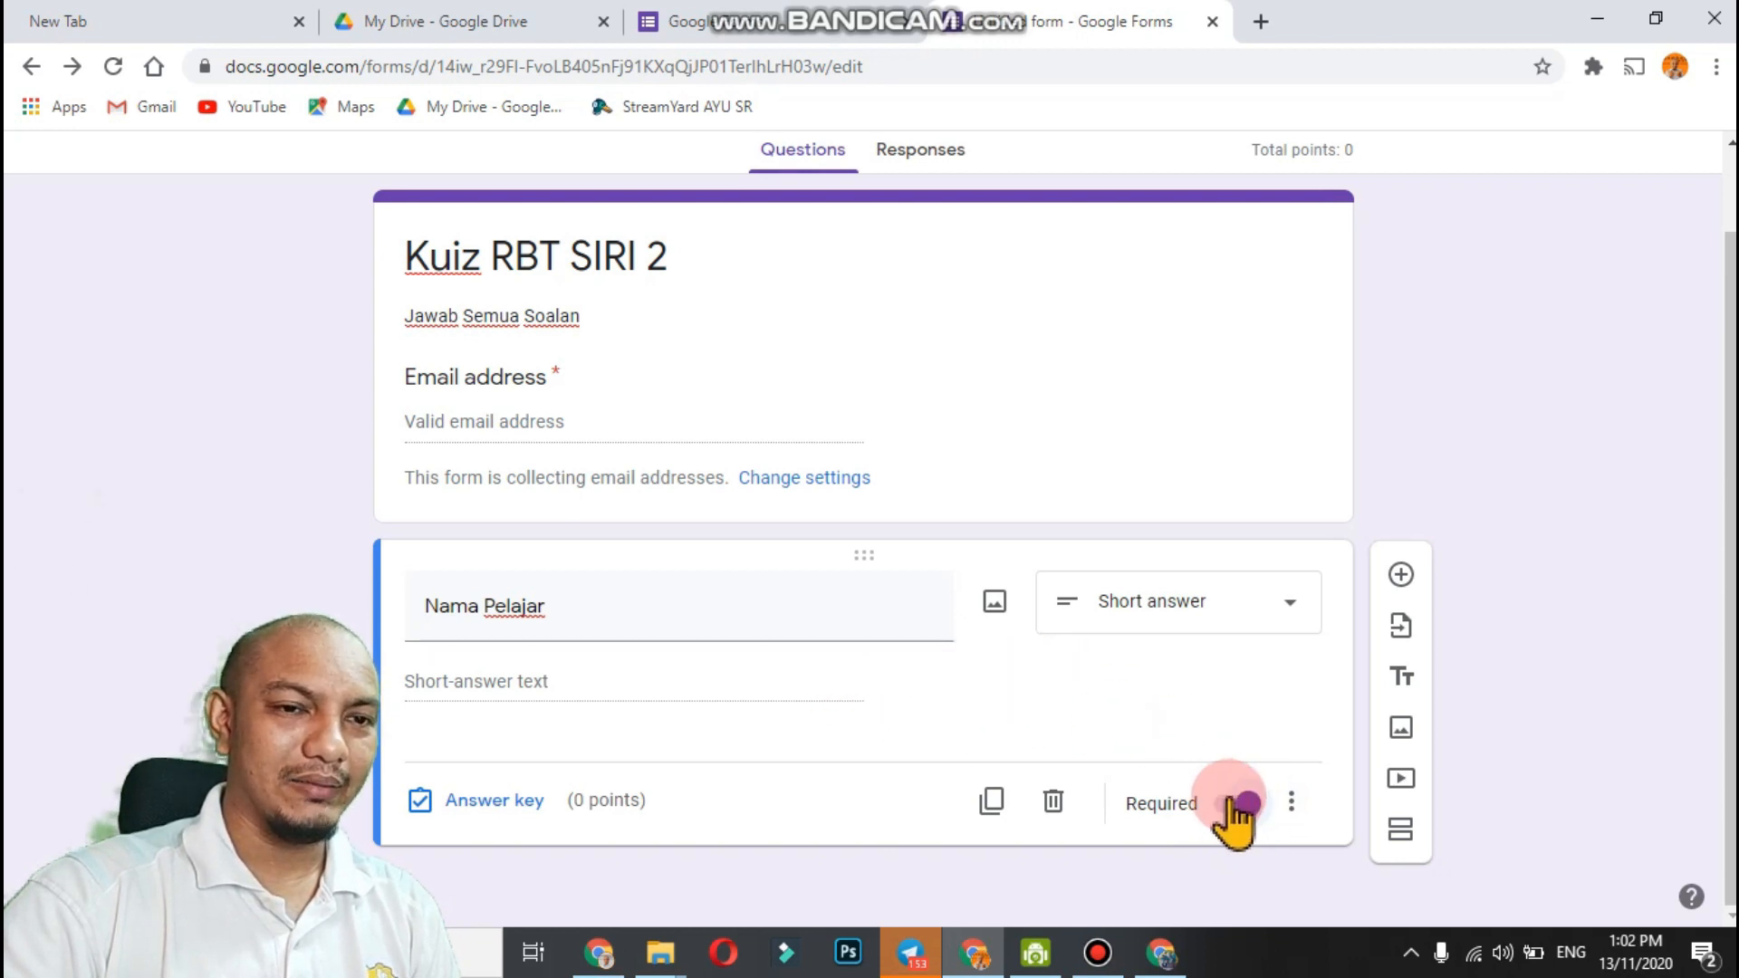
Add the description "Sila gunakan Huruf Besar Sahaja" to the "Nama Pelajar" question.
left_click(1296, 803)
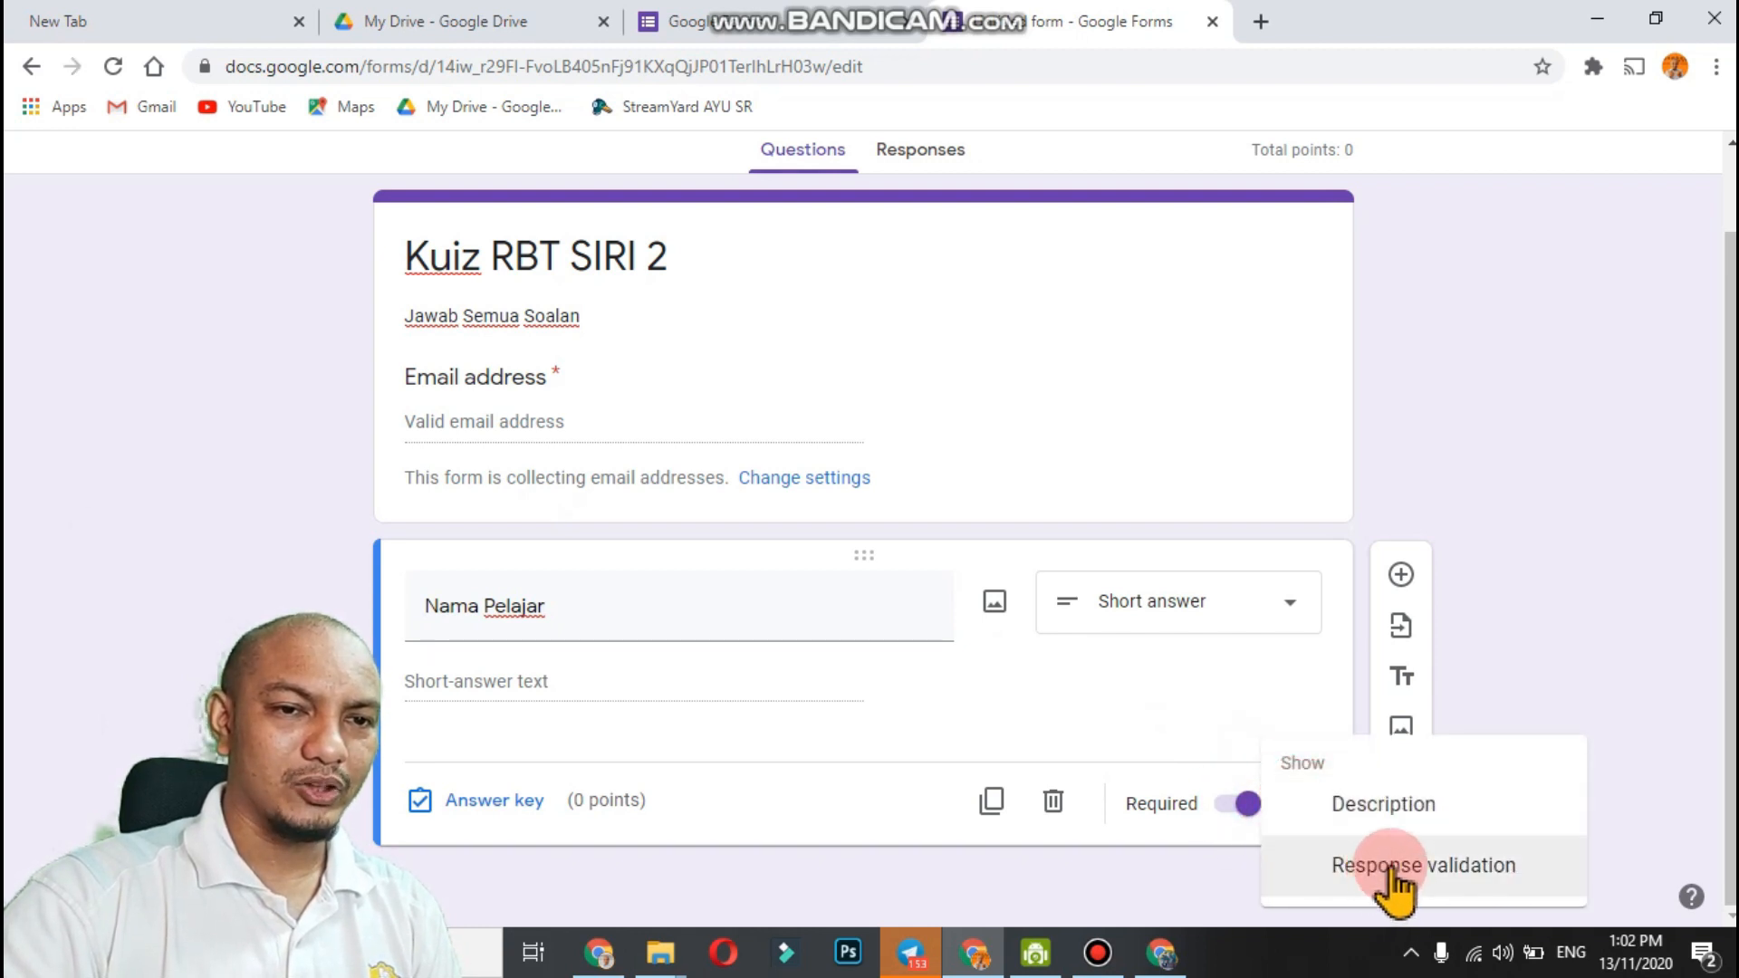
left_click(1386, 803)
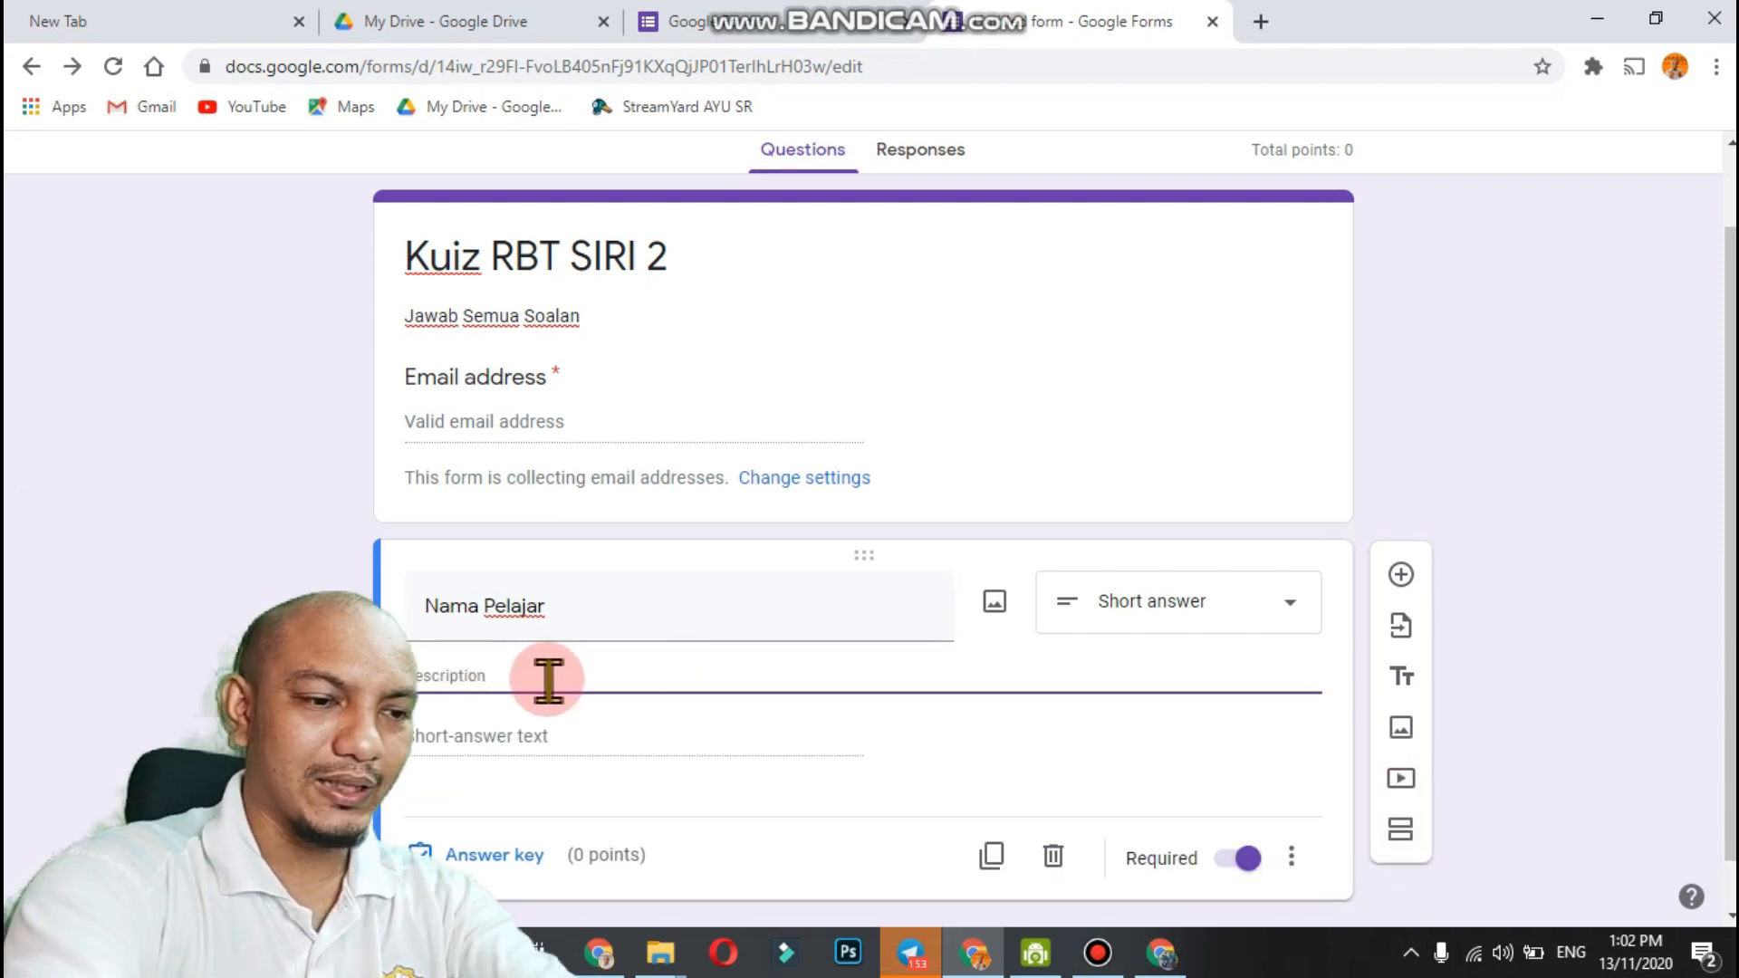
type("Gunakan Huruf Besar Sahaja")
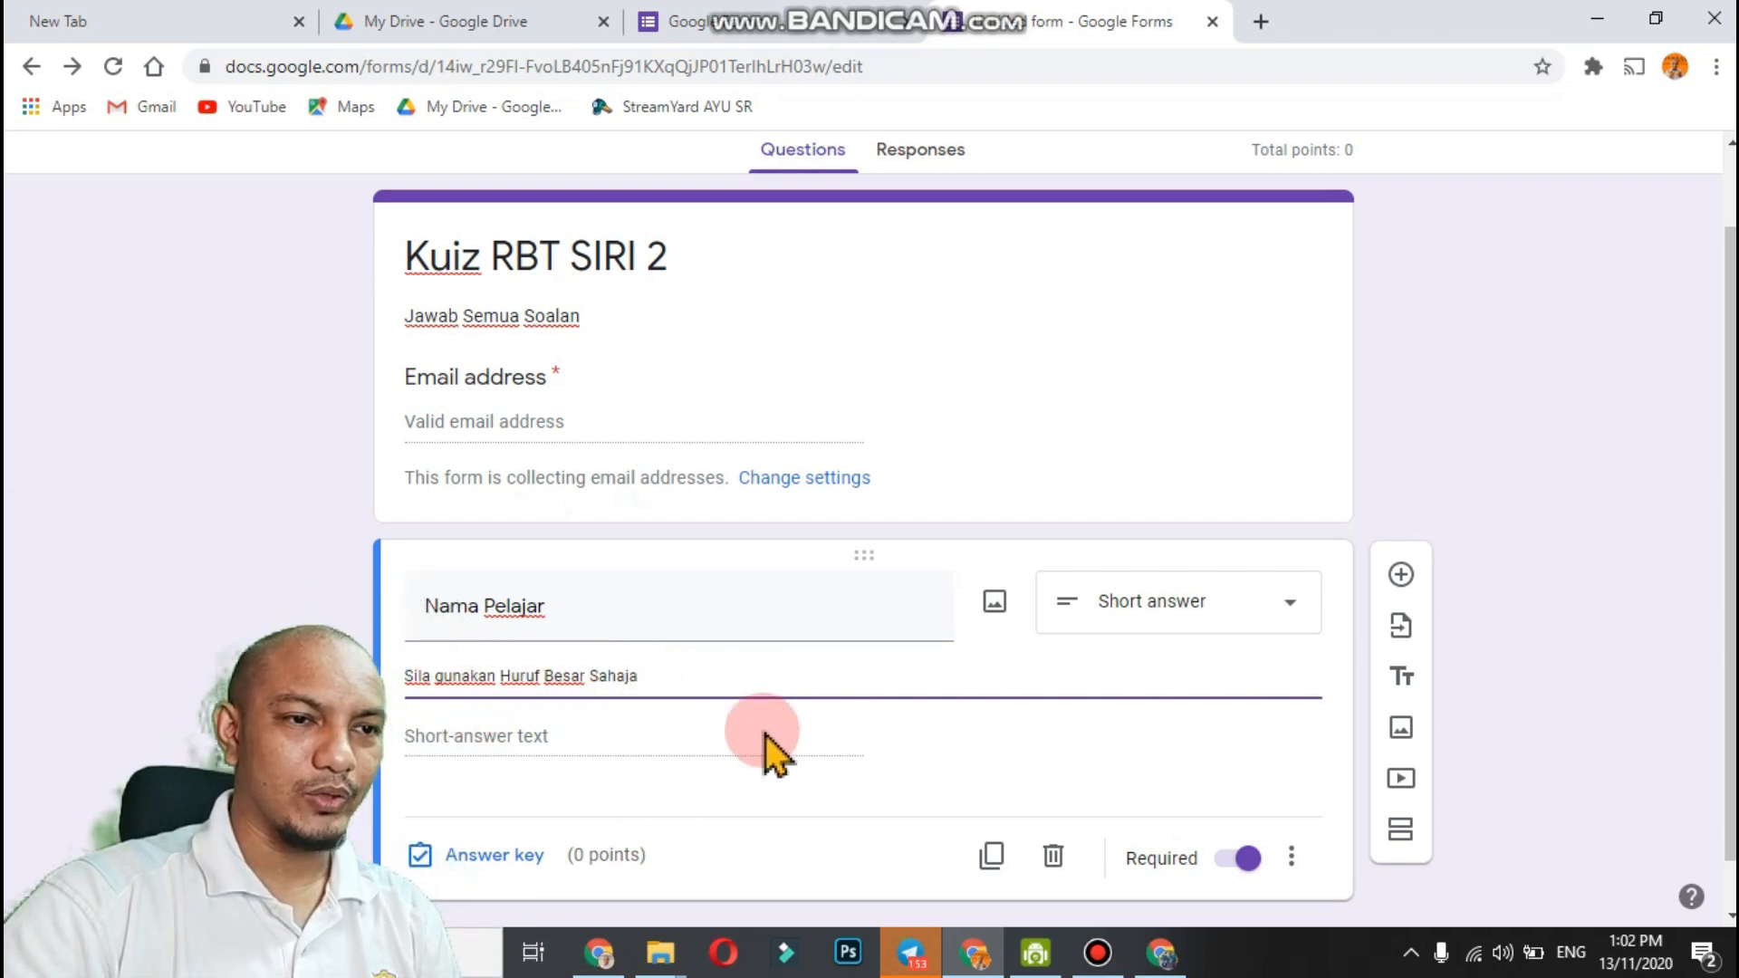
Add response validation to the "Nama Pelajar" question with the rule type Text and the condition Contains.
left_click(1293, 857)
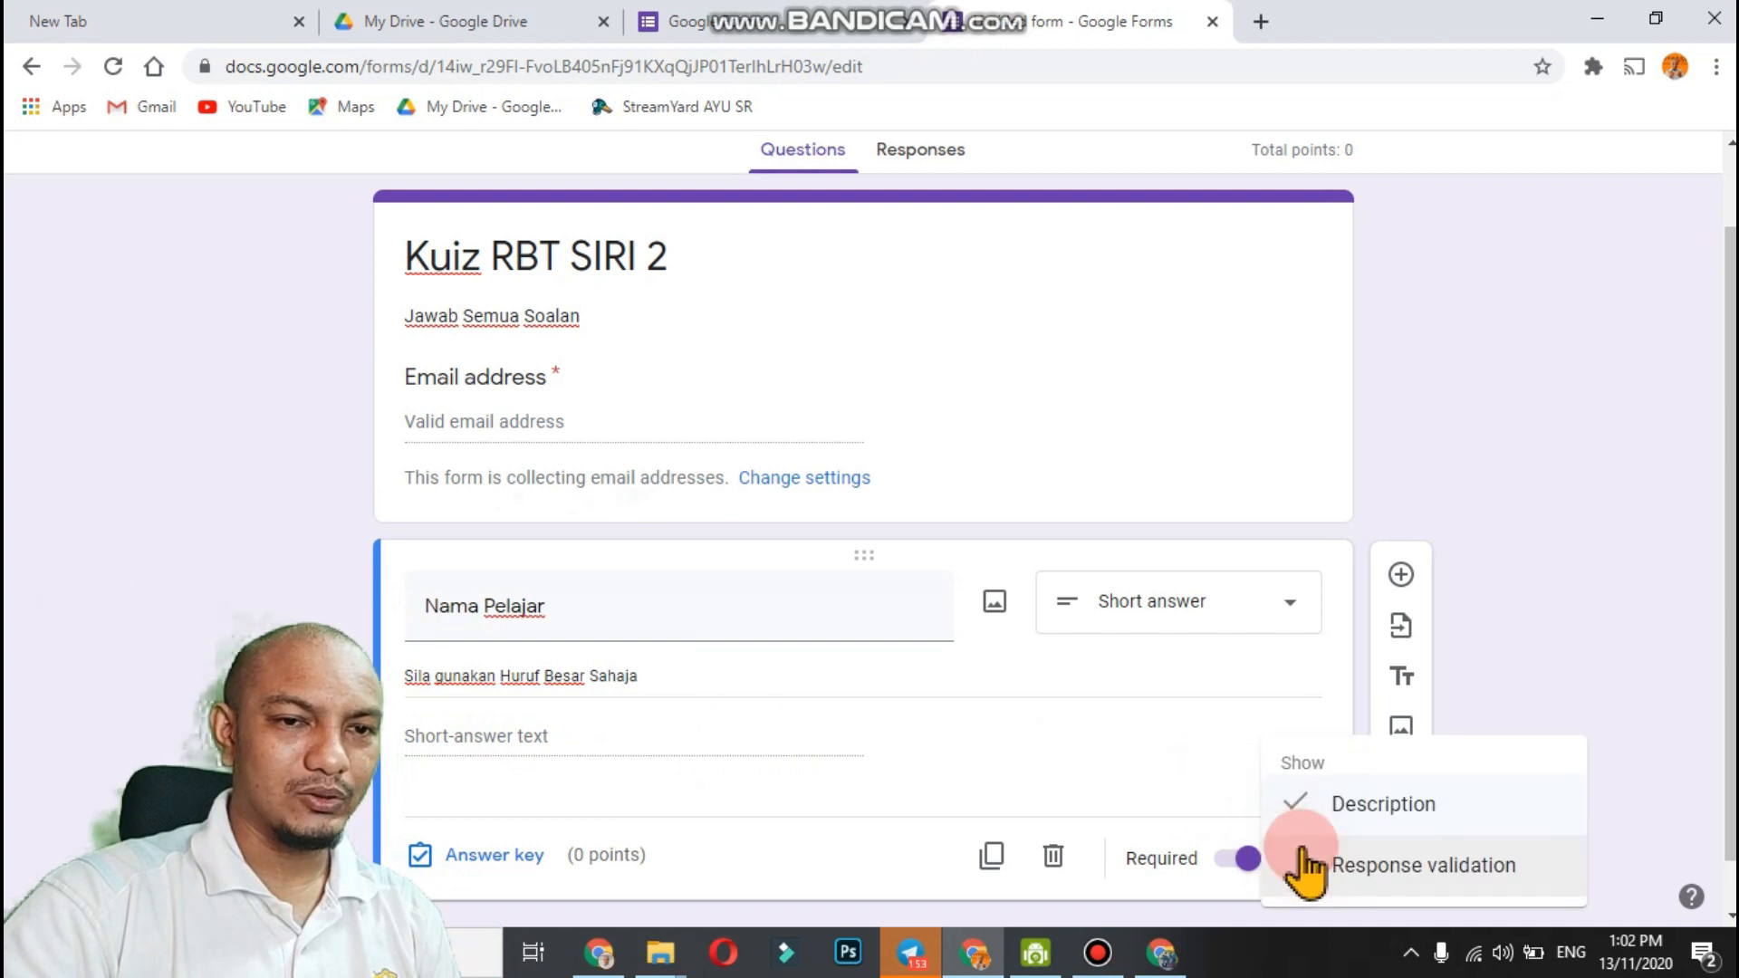
left_click(1363, 867)
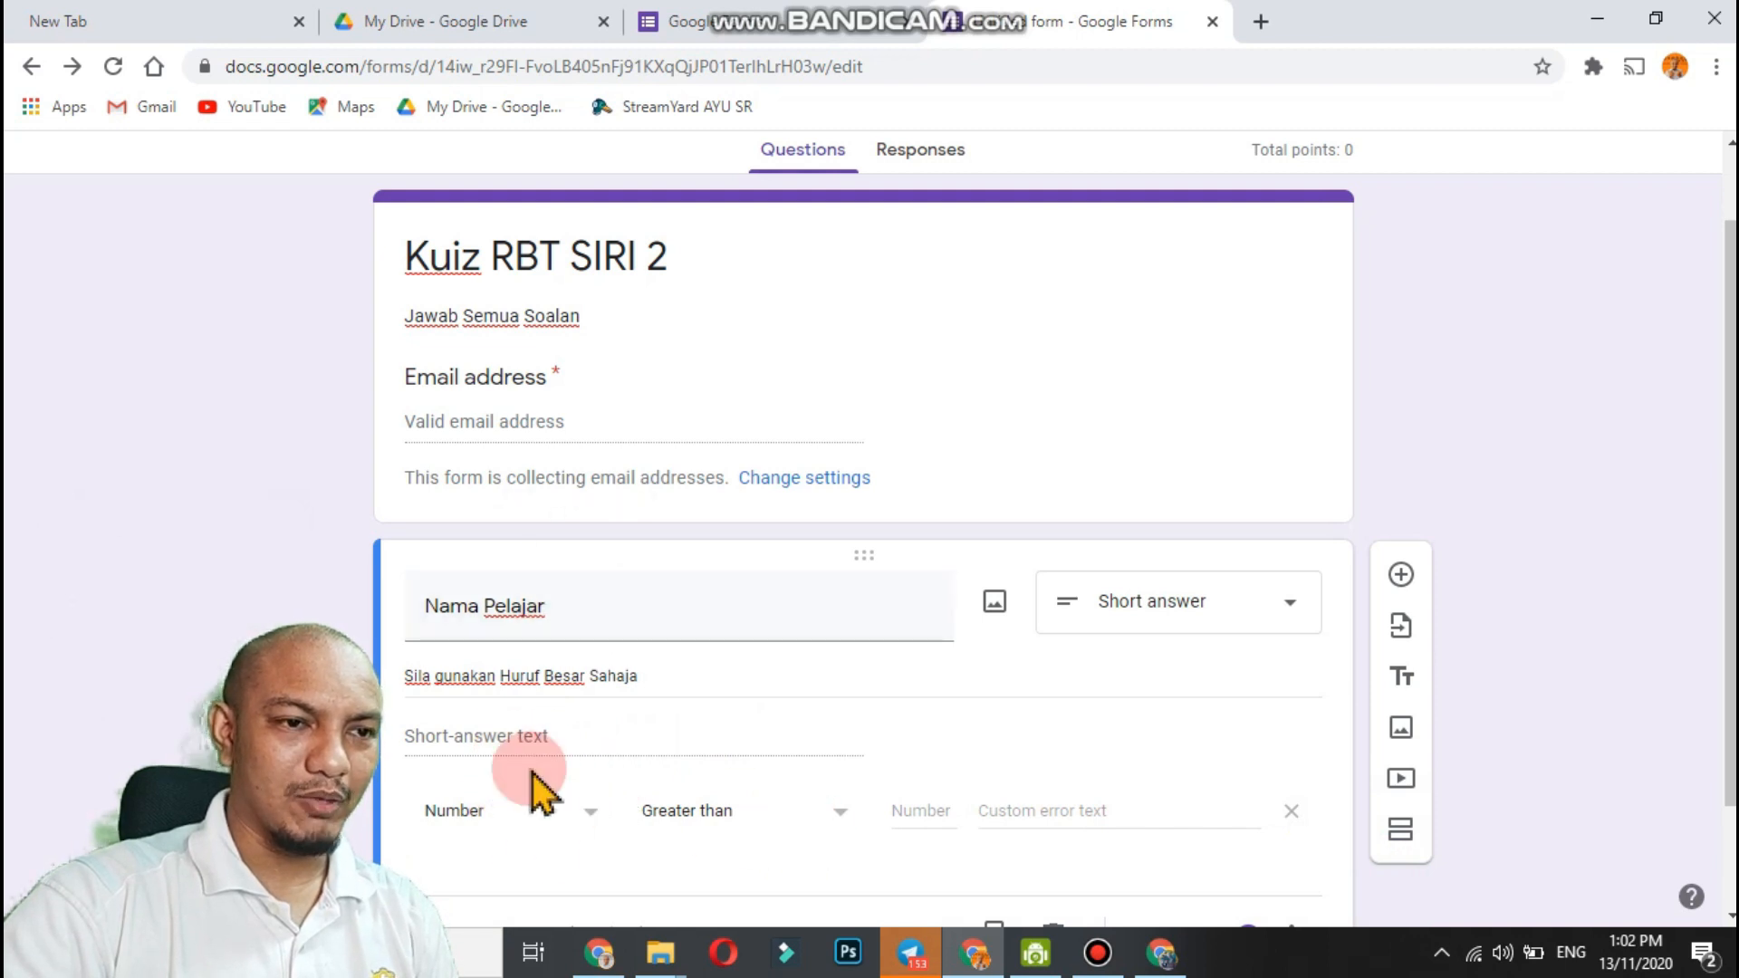
left_click(543, 815)
left_click(543, 761)
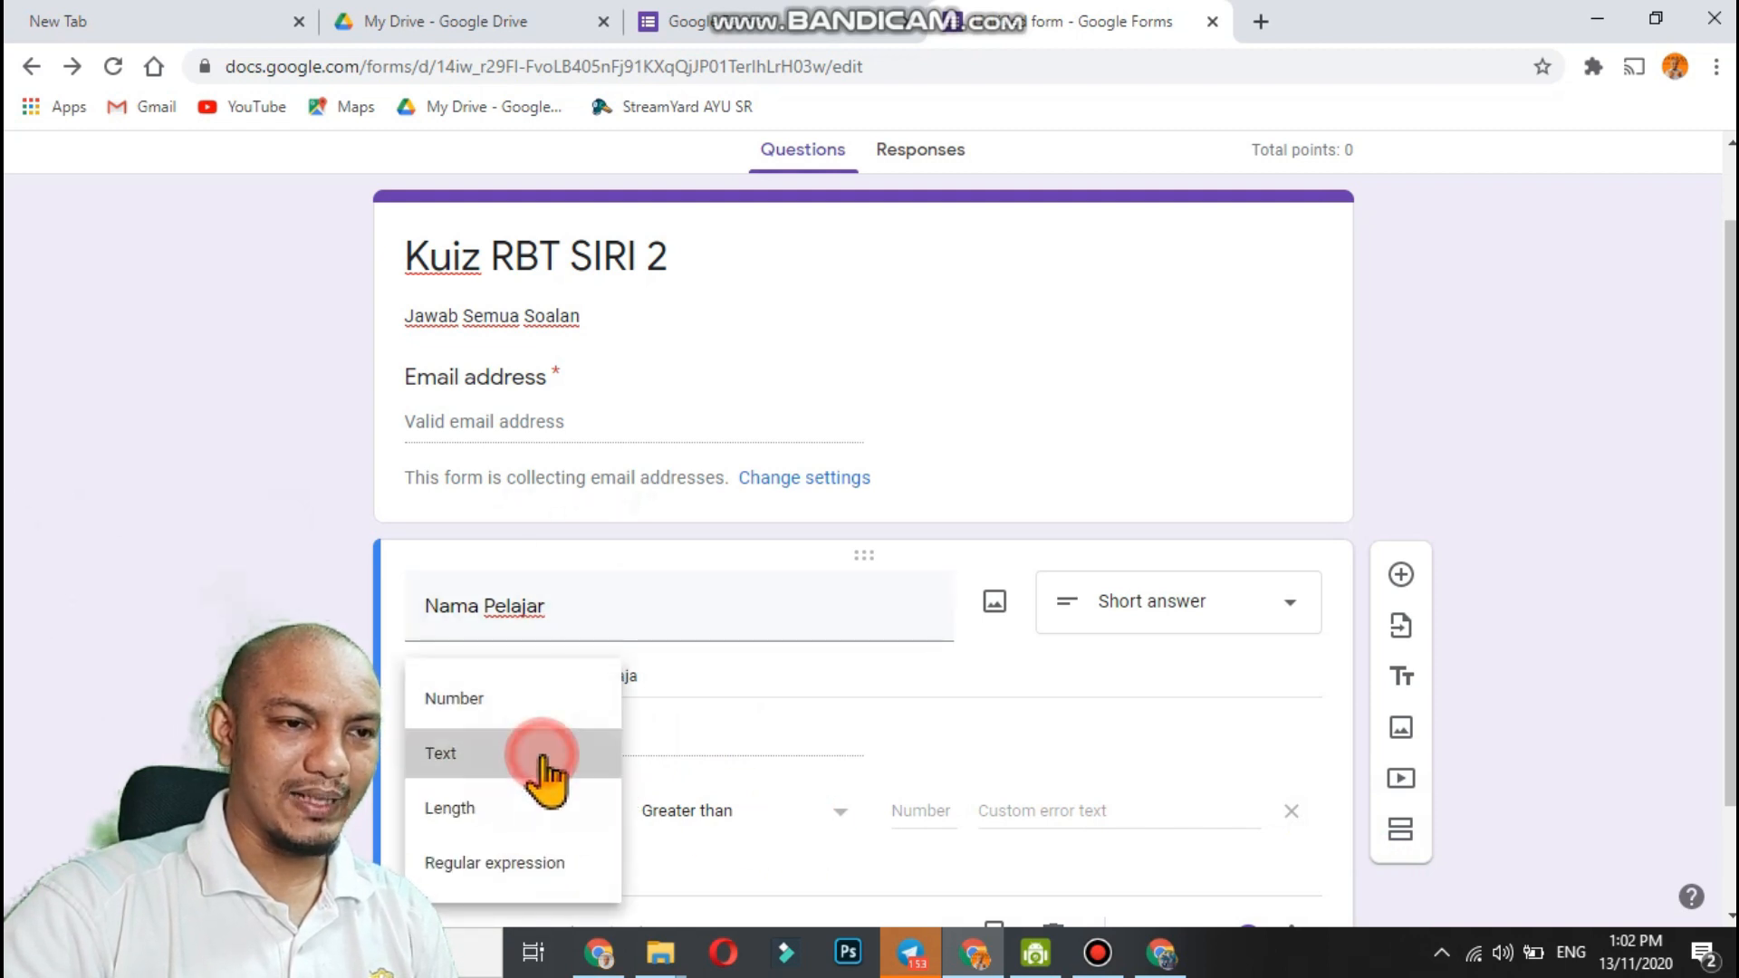
left_click(755, 810)
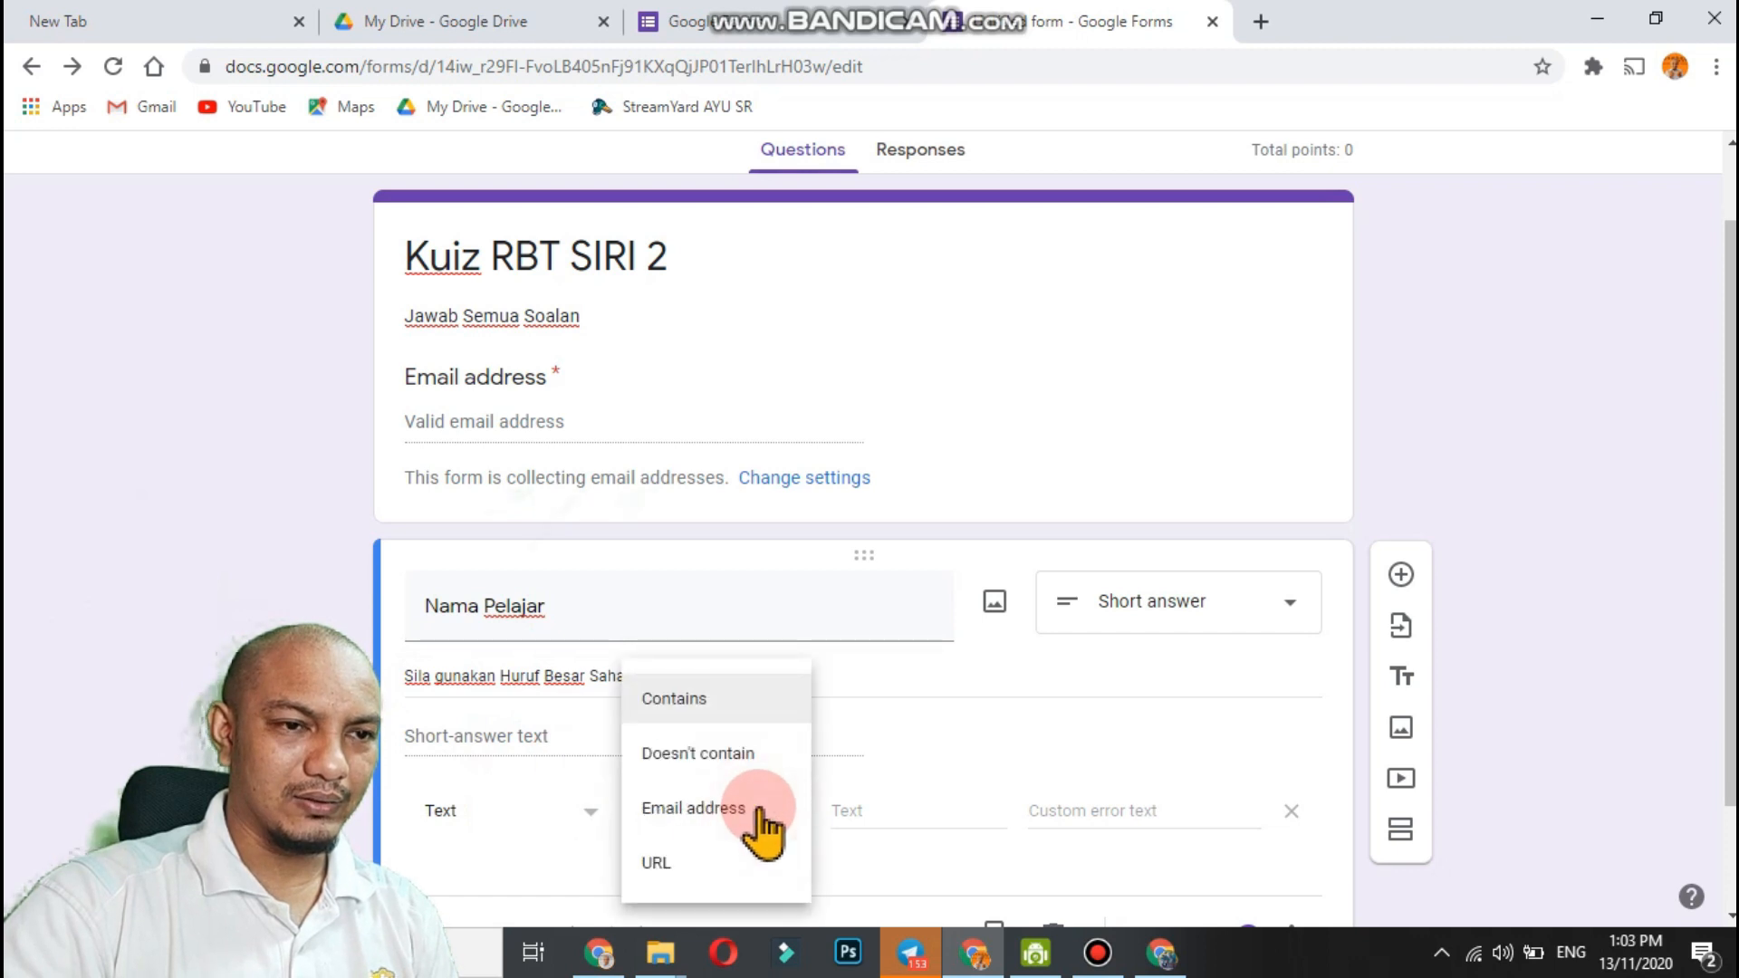
left_click(768, 699)
left_click(1061, 812)
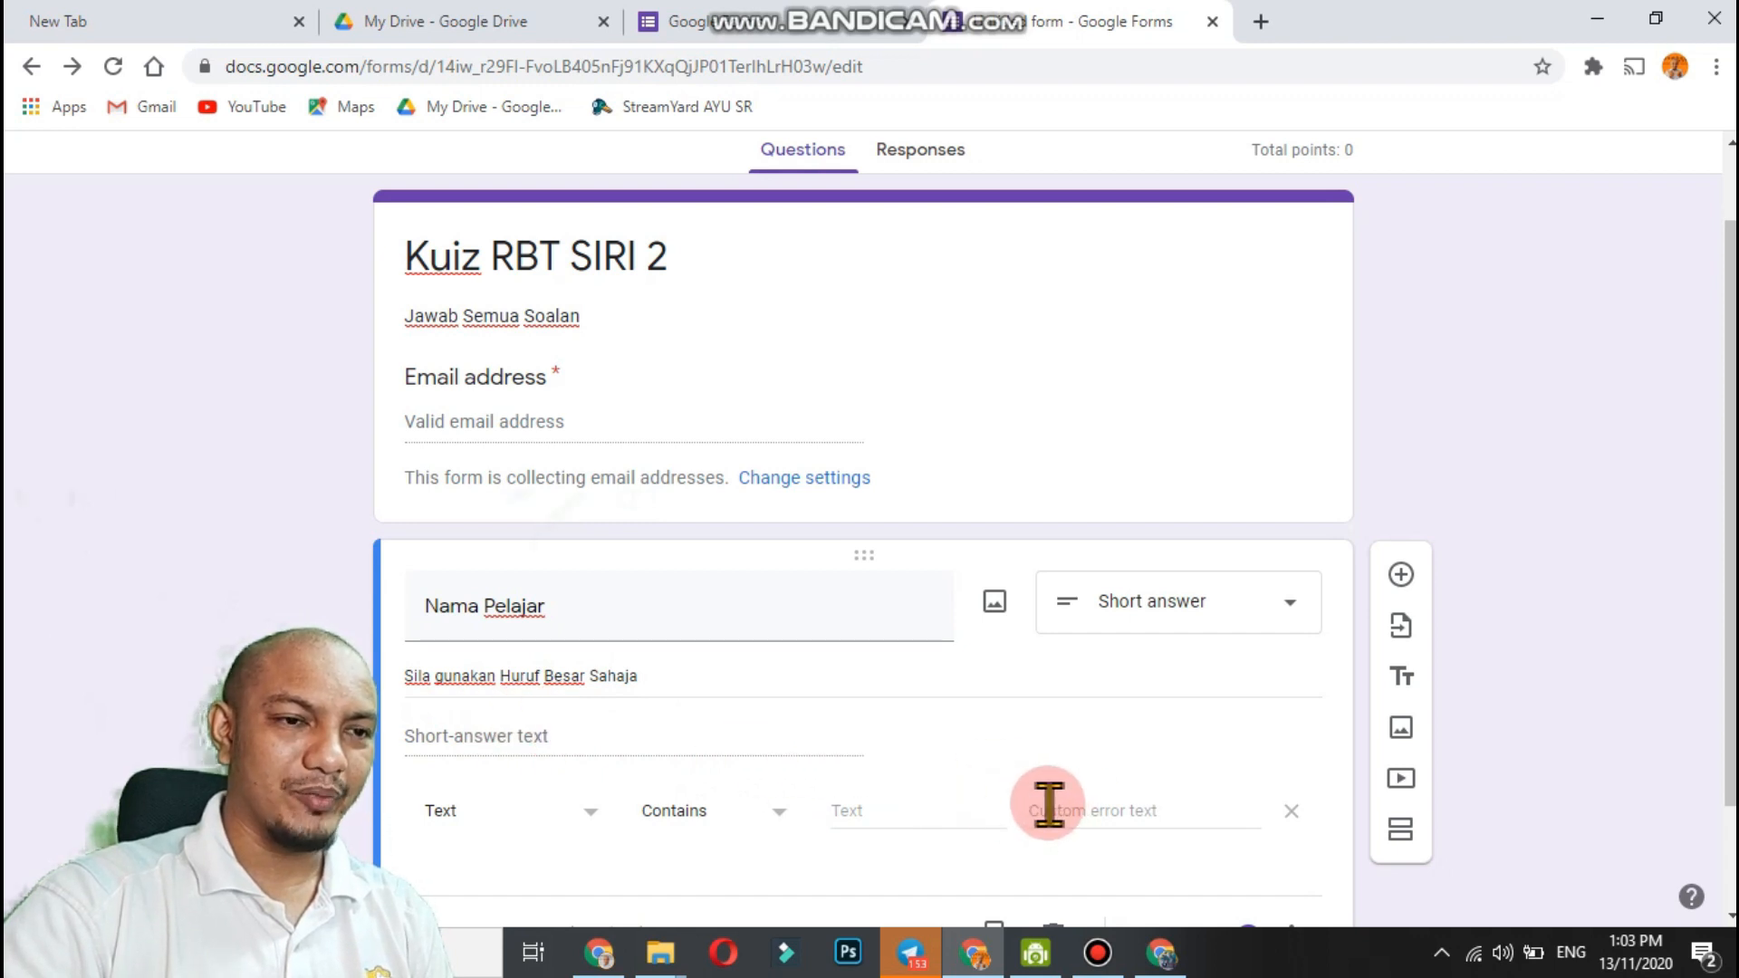
scroll(959, 766, "down", 1)
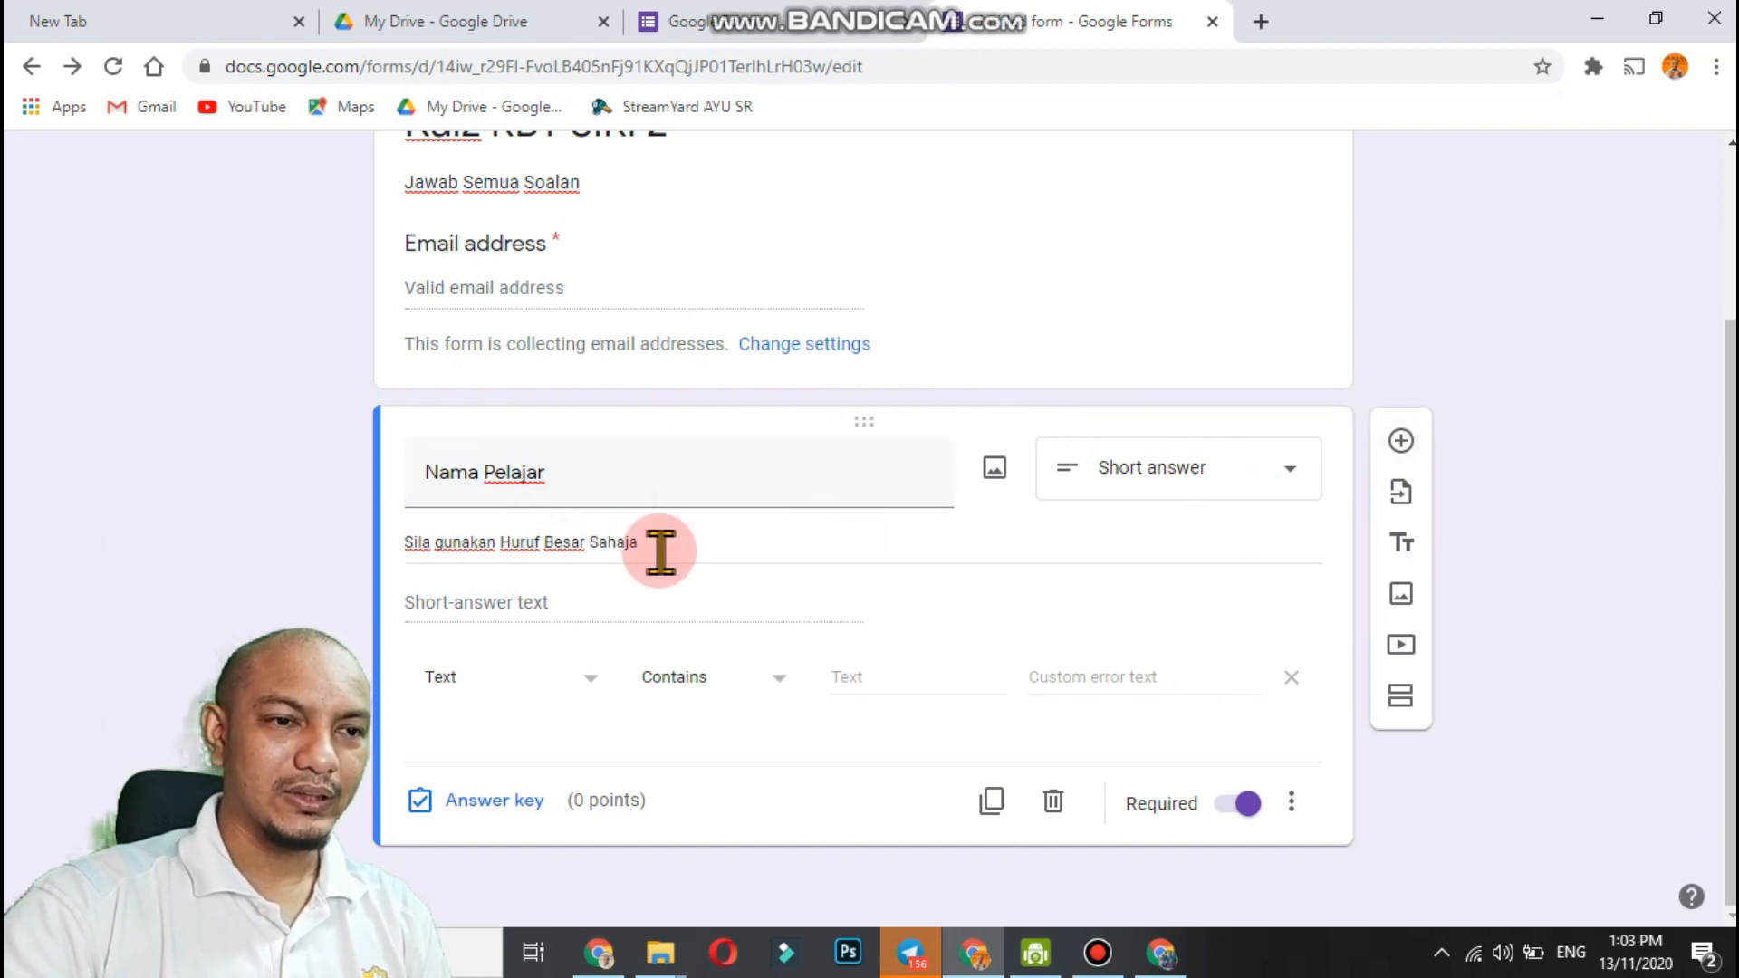
Duplicate the "Nama Pelajar" question, and add a blank question below the copy and delete it again.
left_click(993, 801)
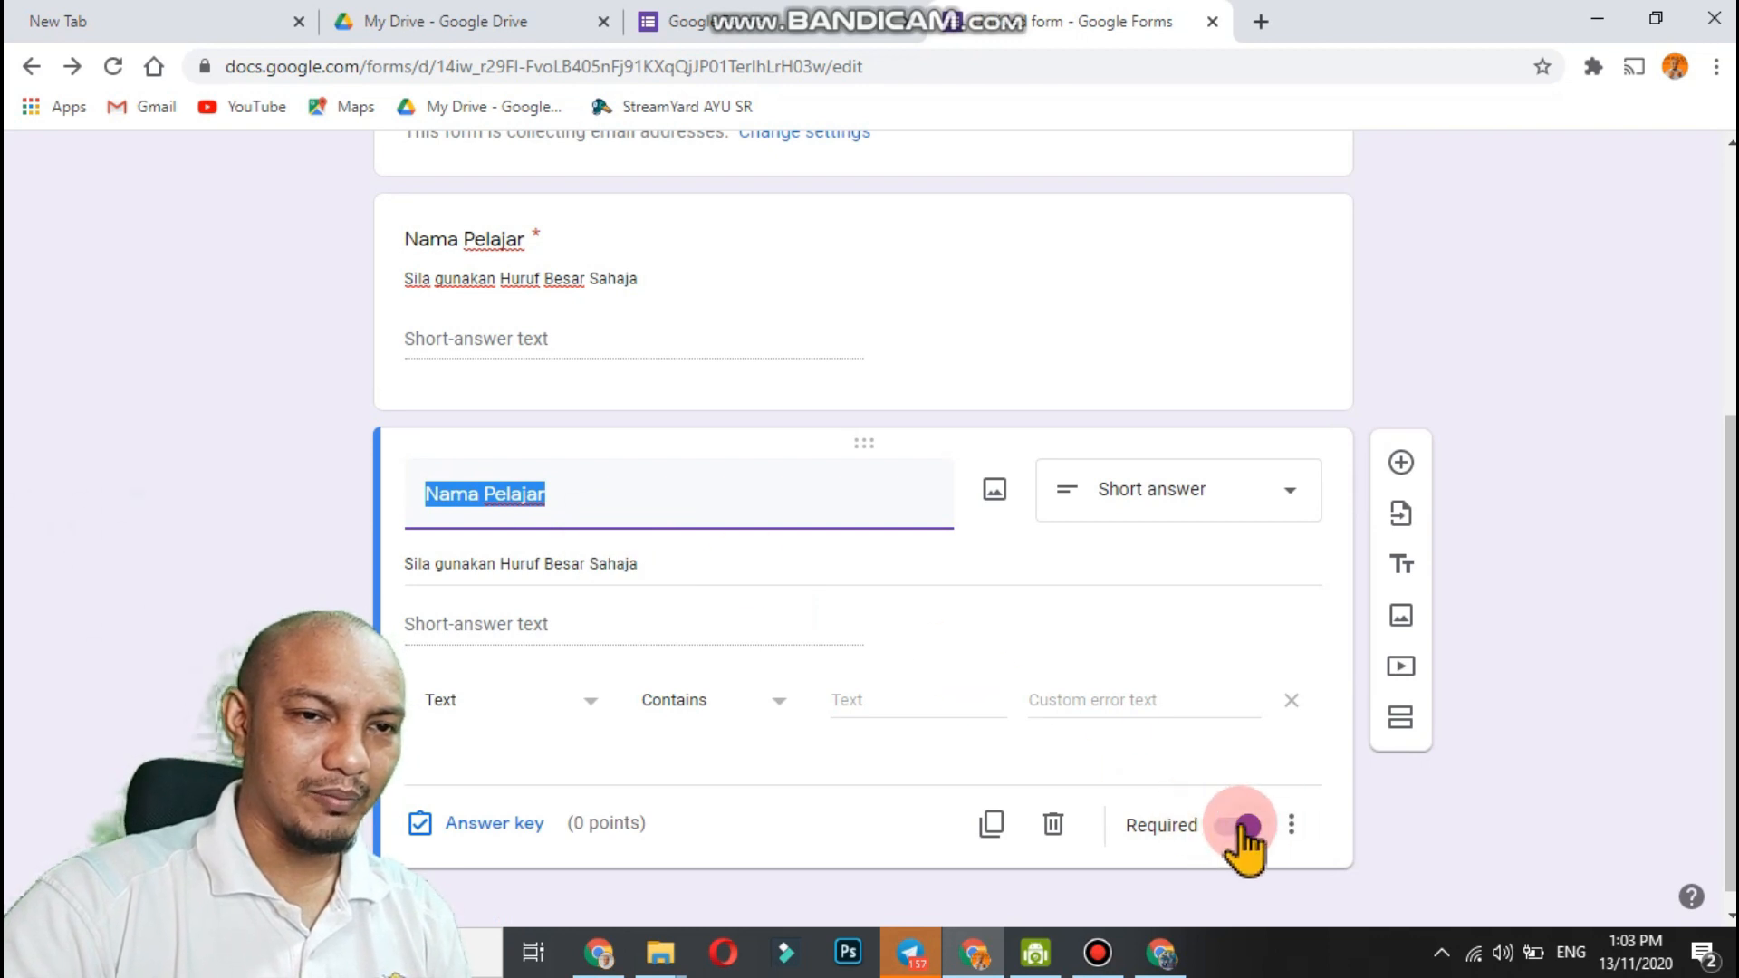
left_click(1400, 462)
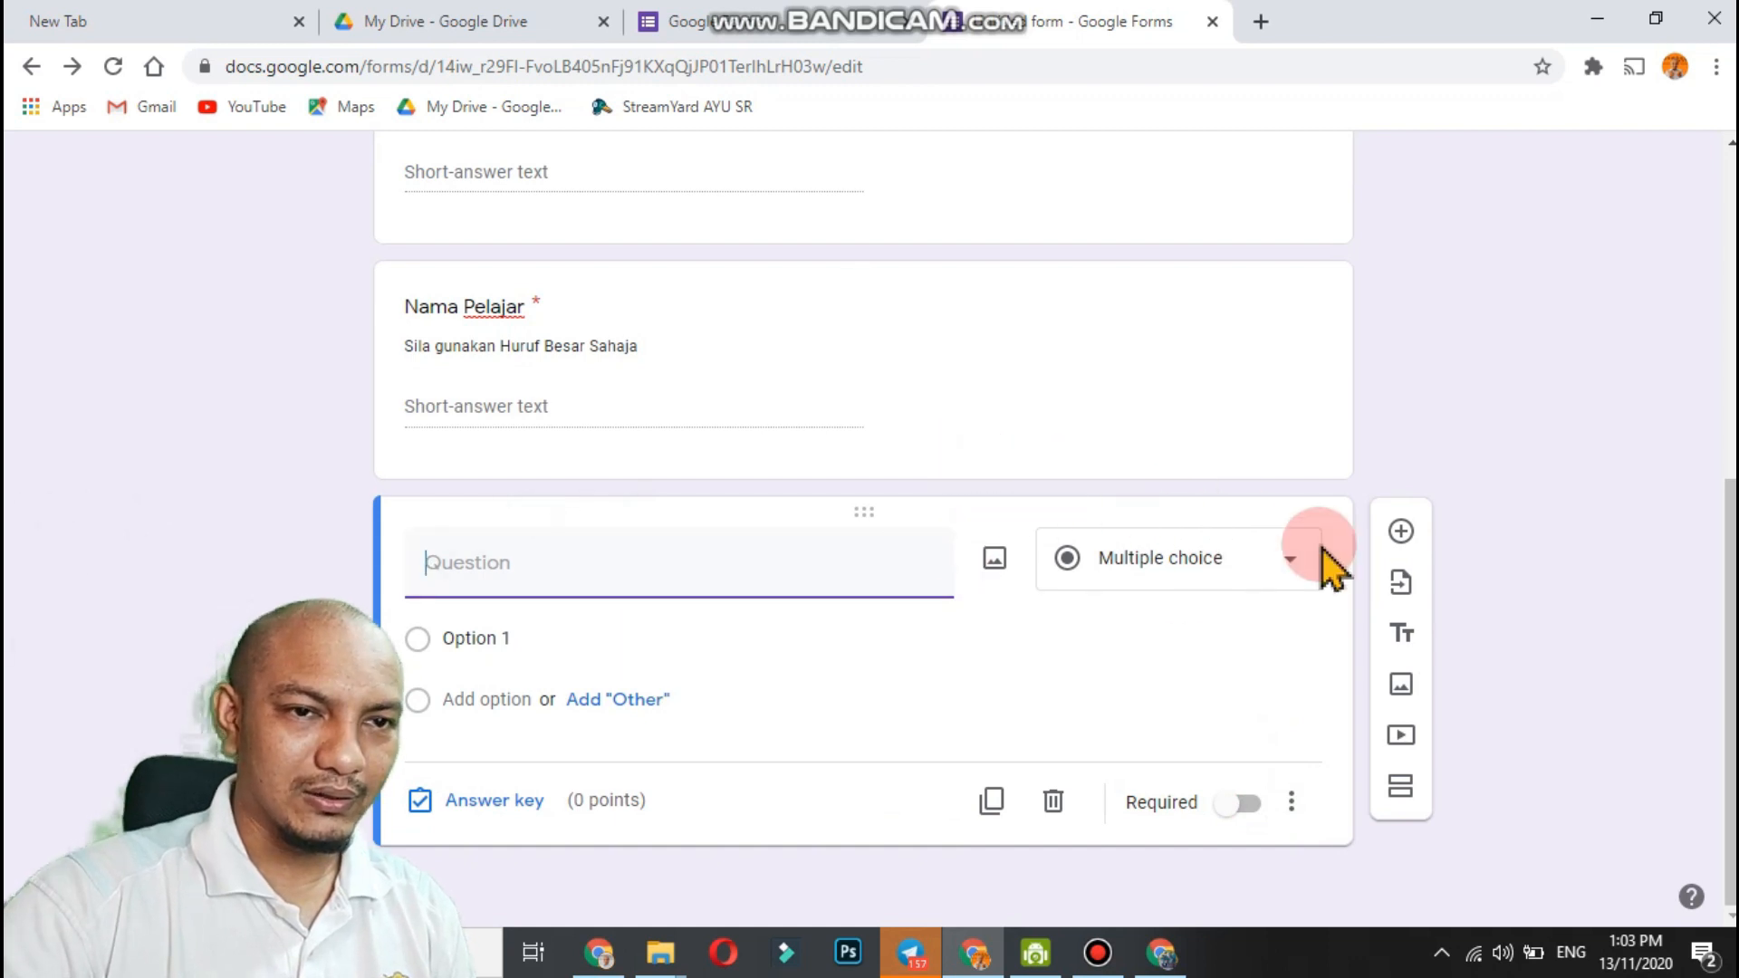
left_click(1053, 800)
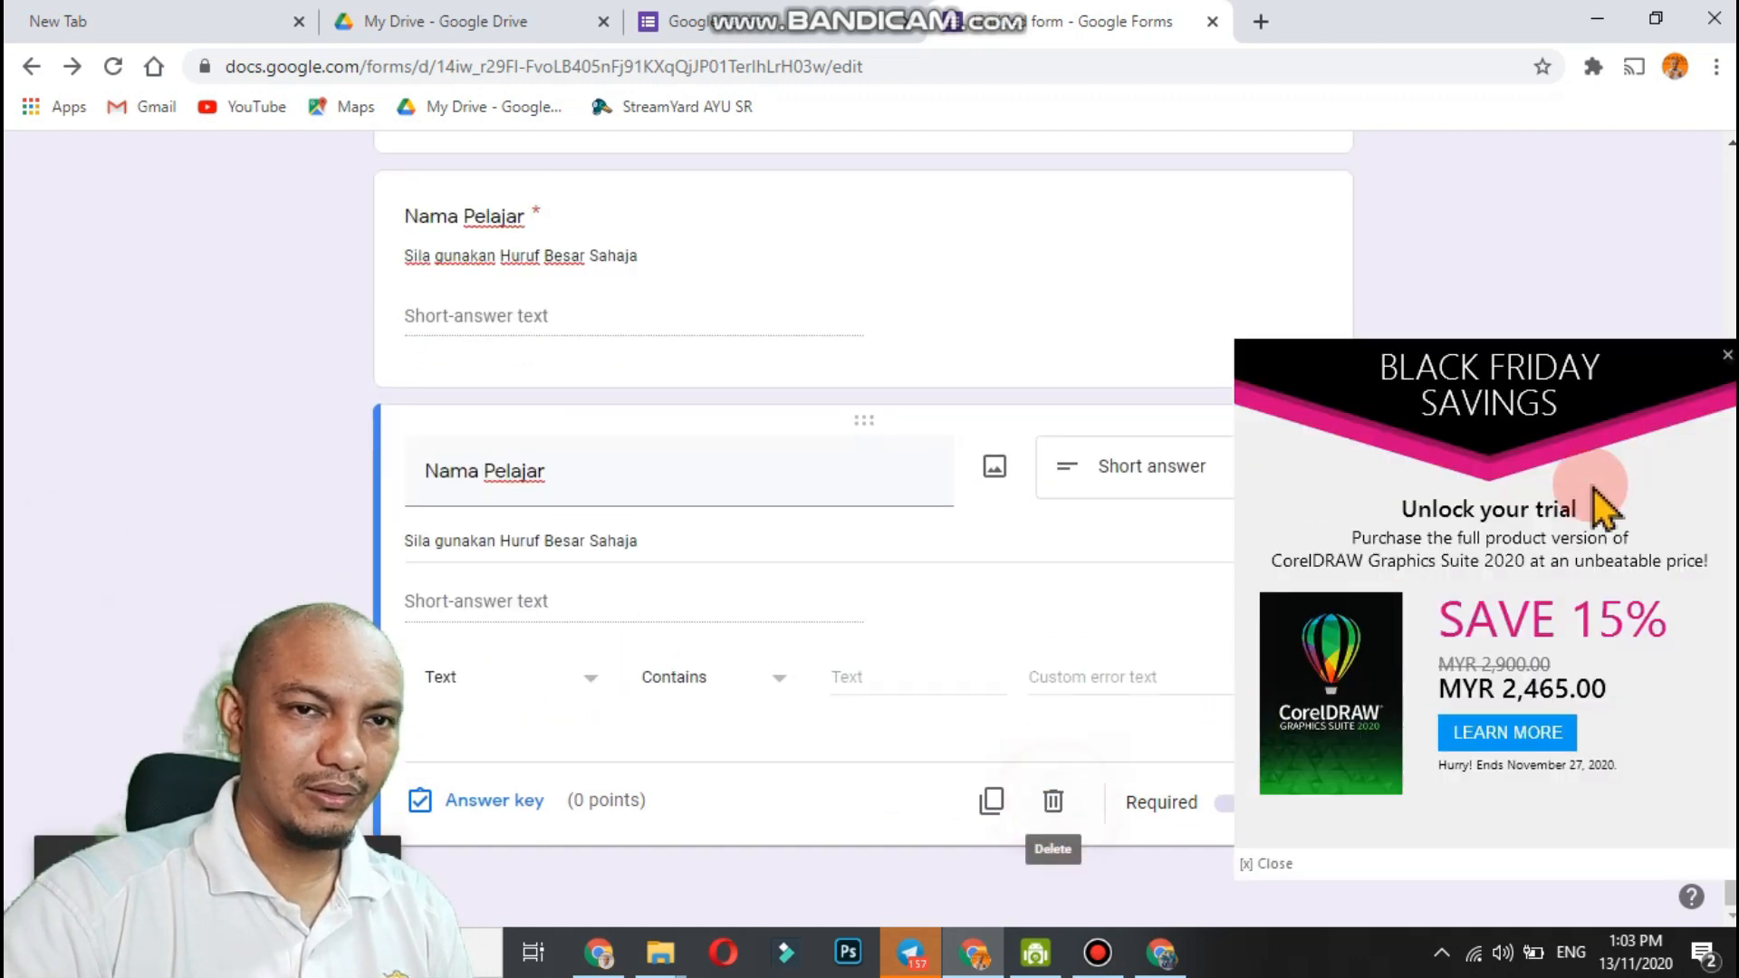
Dismiss the pop-up advertisement and retitle the duplicated question "Nama Sekolah".
left_click(1723, 361)
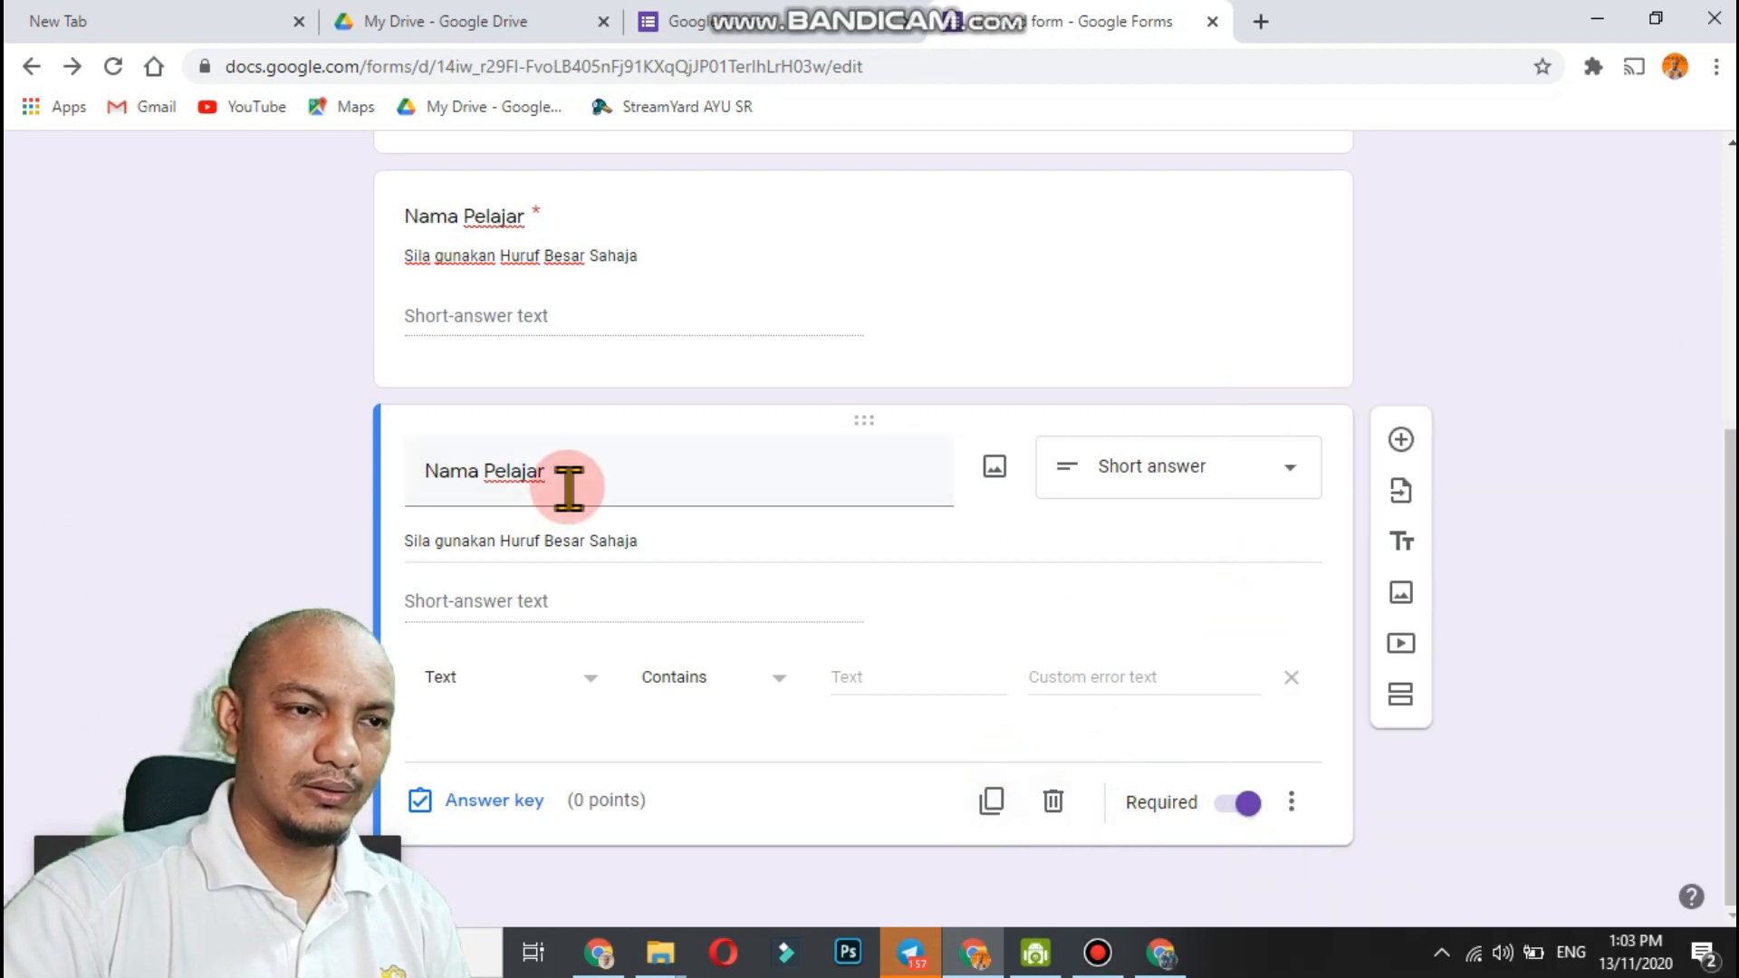
left_click_drag(571, 470, 415, 468)
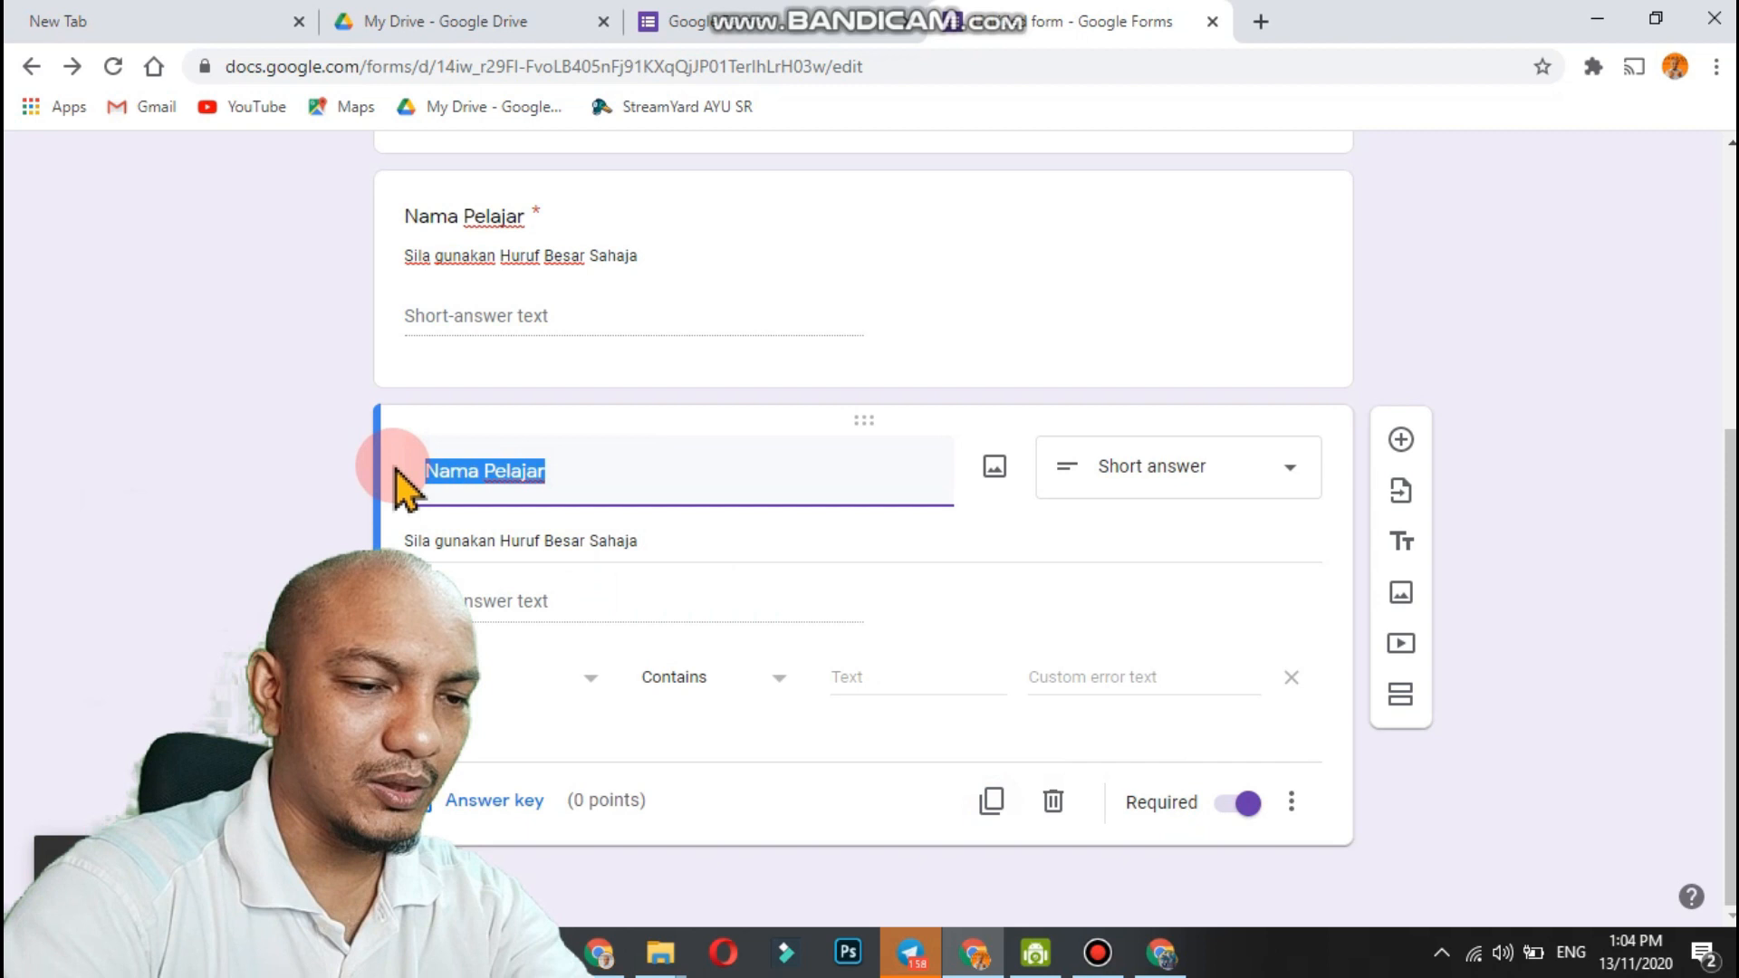
type("Nama")
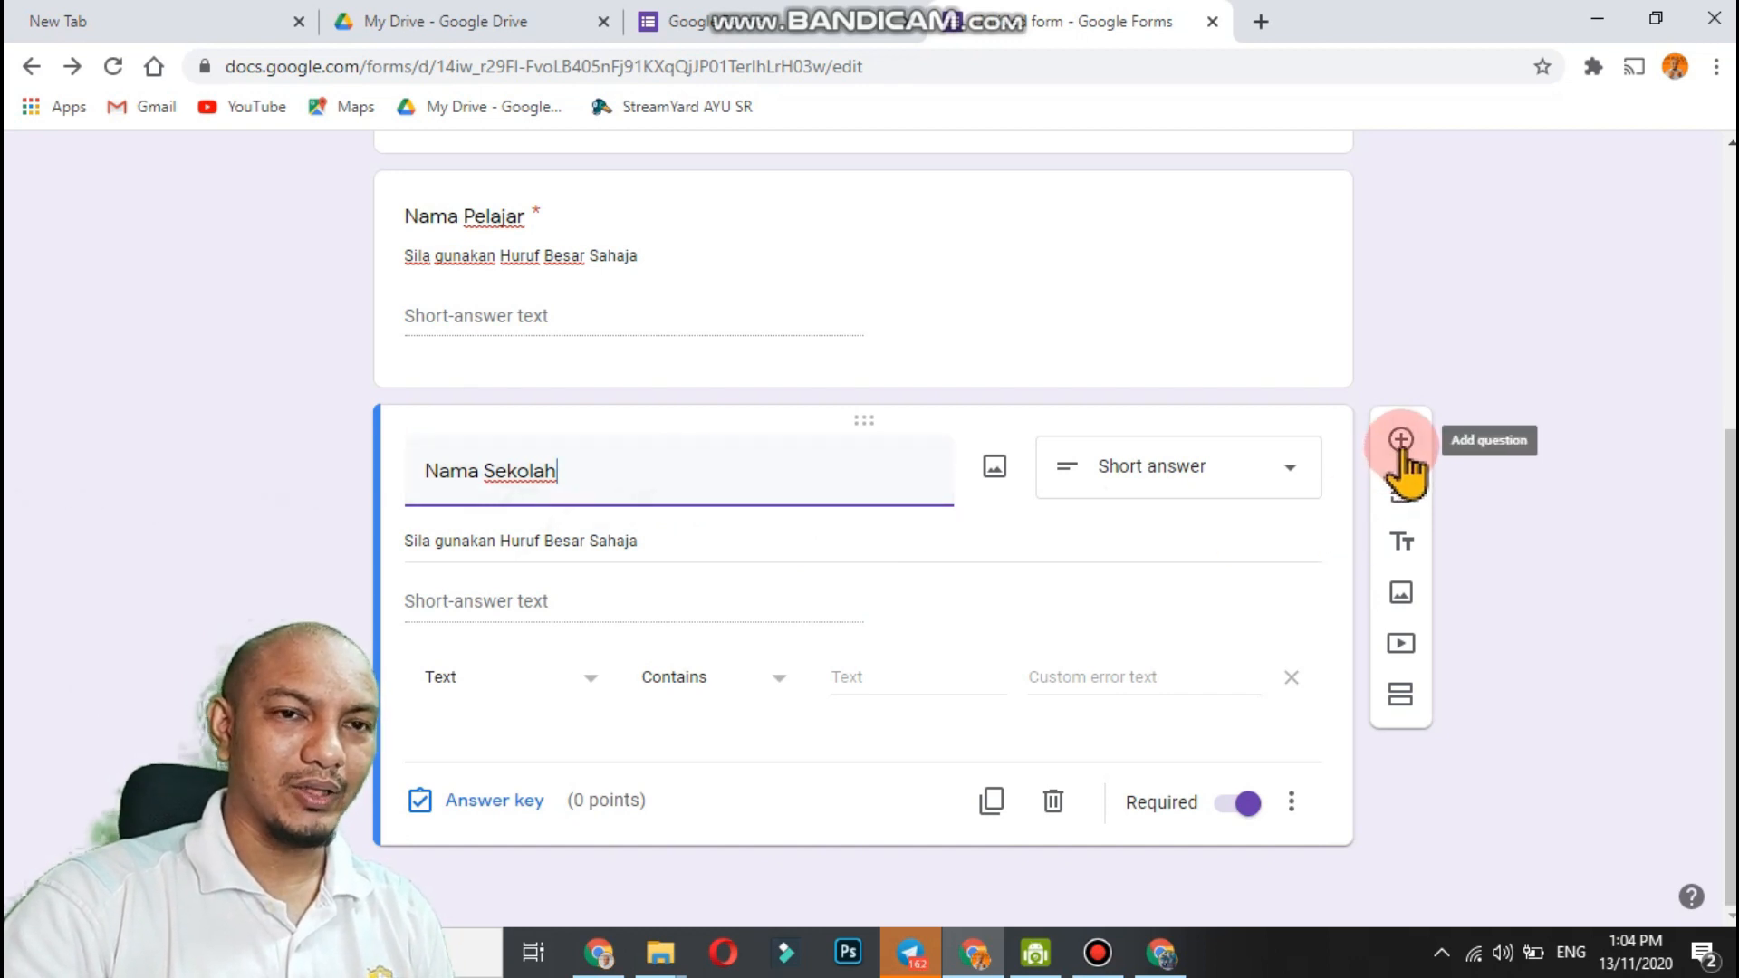
Duplicate the "Nama Sekolah" question, titling the copy "Tingkatan" and making it a multiple-choice question.
left_click(992, 801)
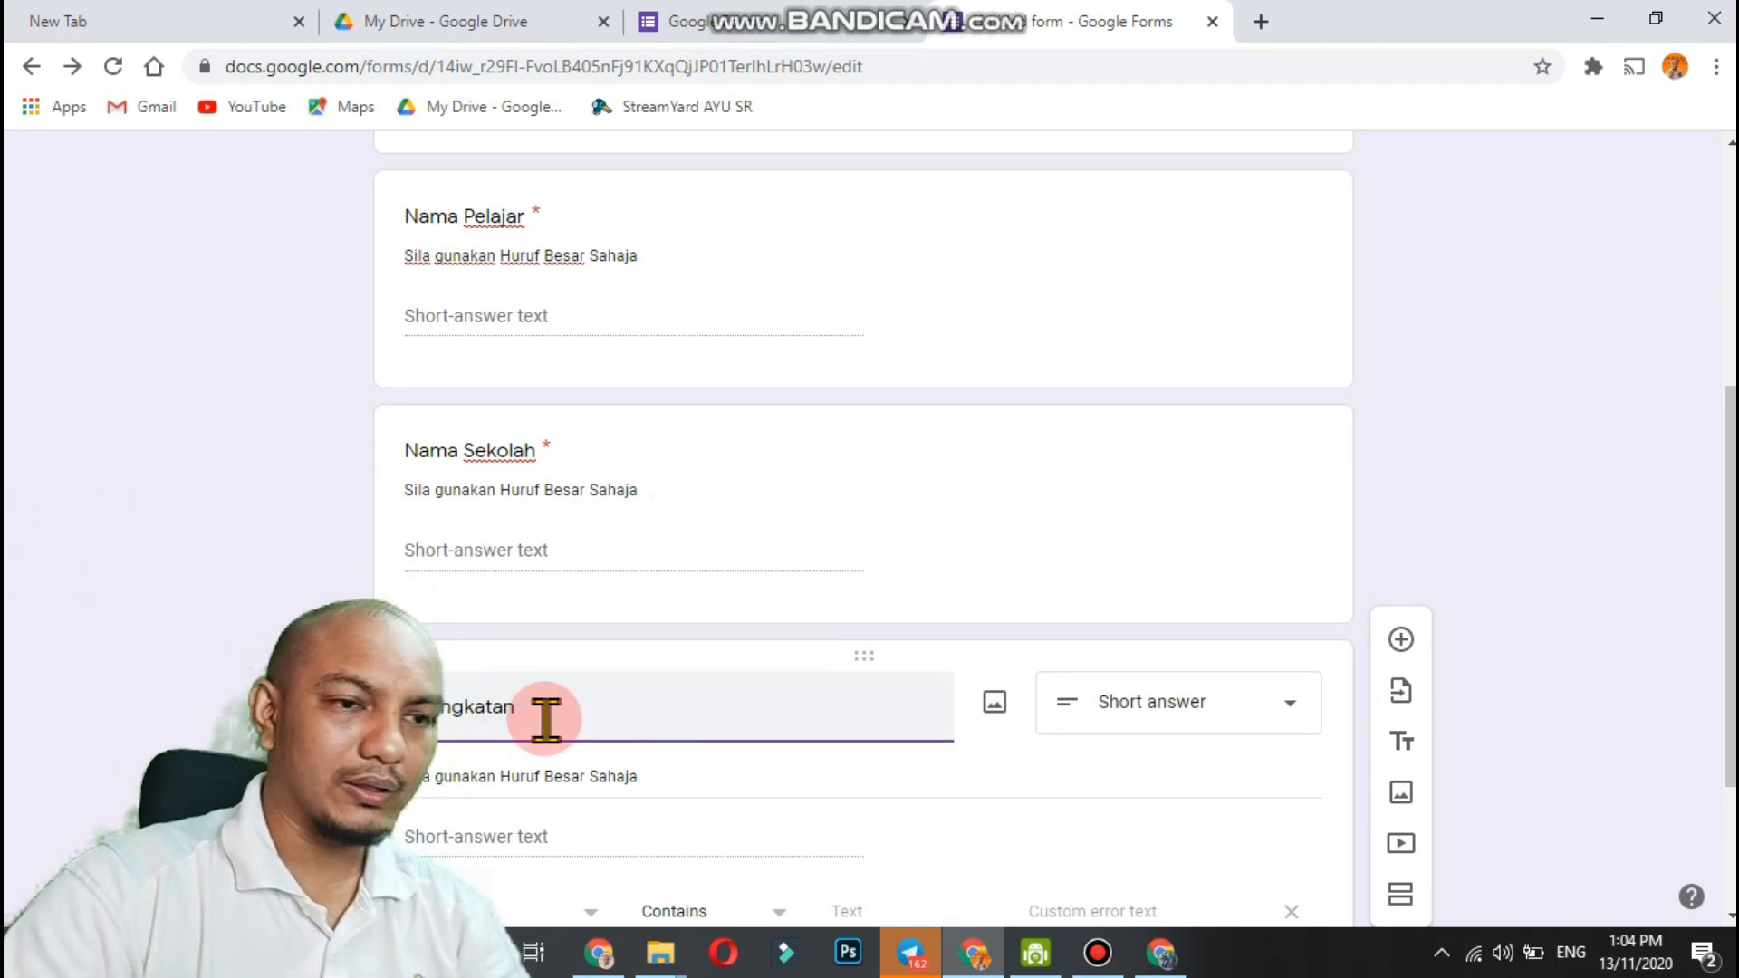
left_click(1095, 720)
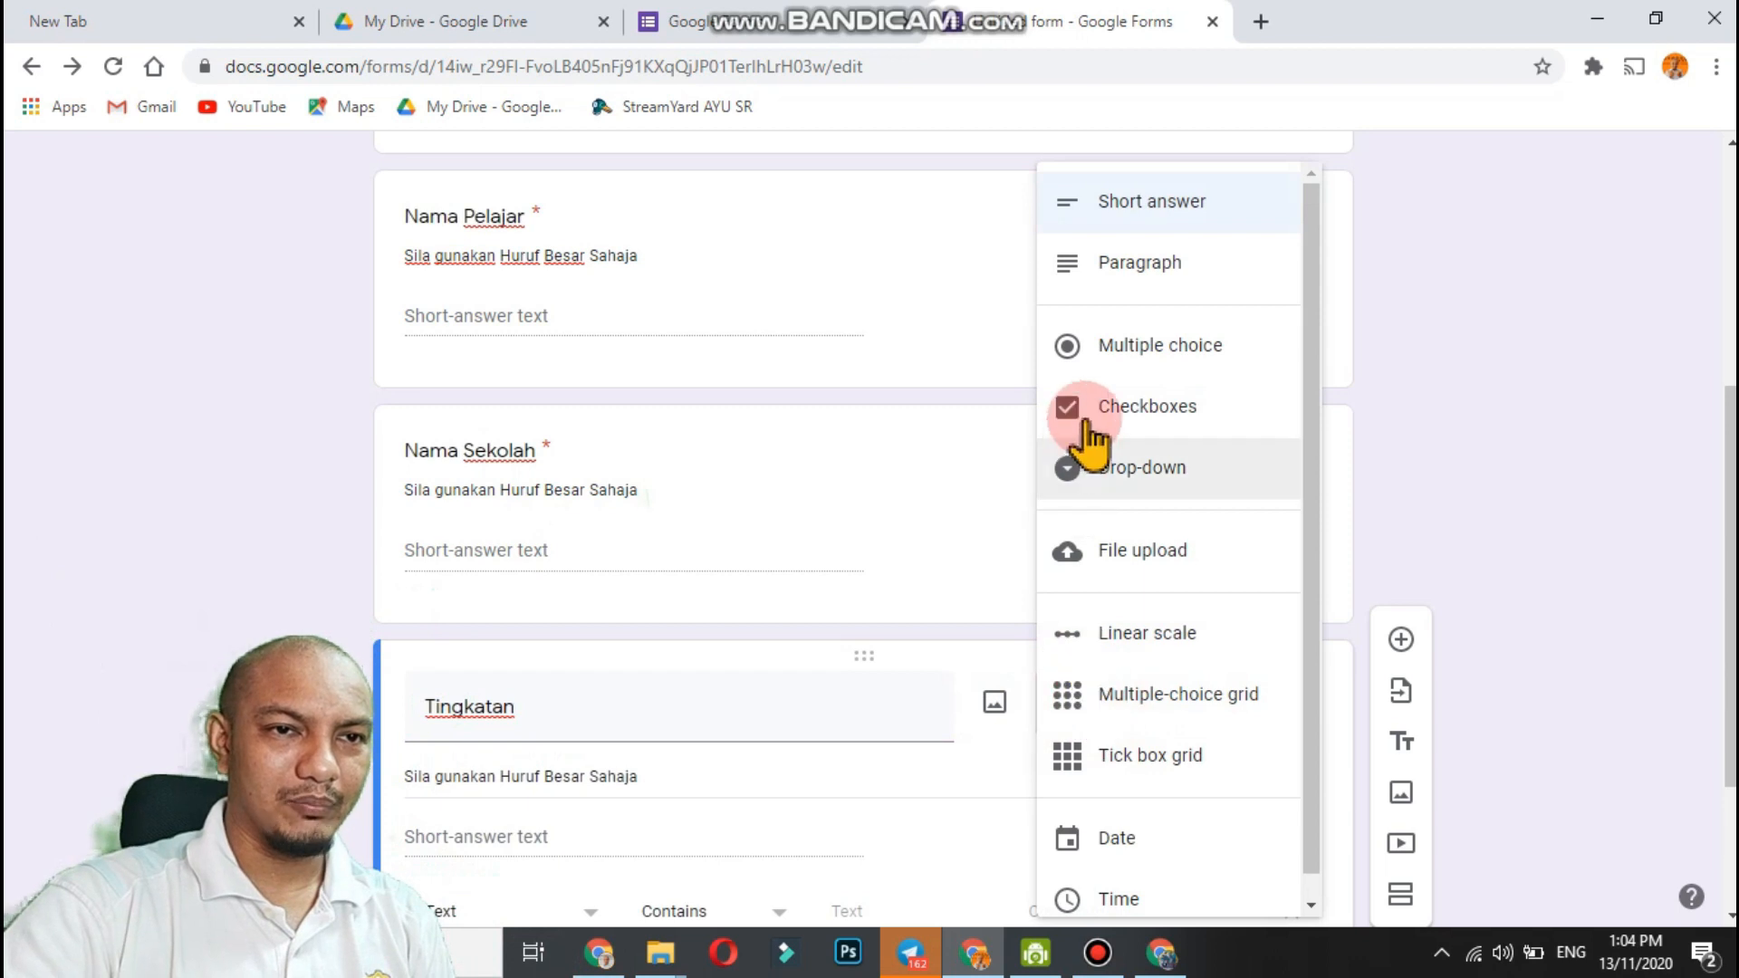
left_click(1137, 348)
Give the "Tingkatan" question the options "Satu", "Dua" and "Tiga", plus an "Other" option.
scroll(697, 562, "down", 2)
left_click(525, 639)
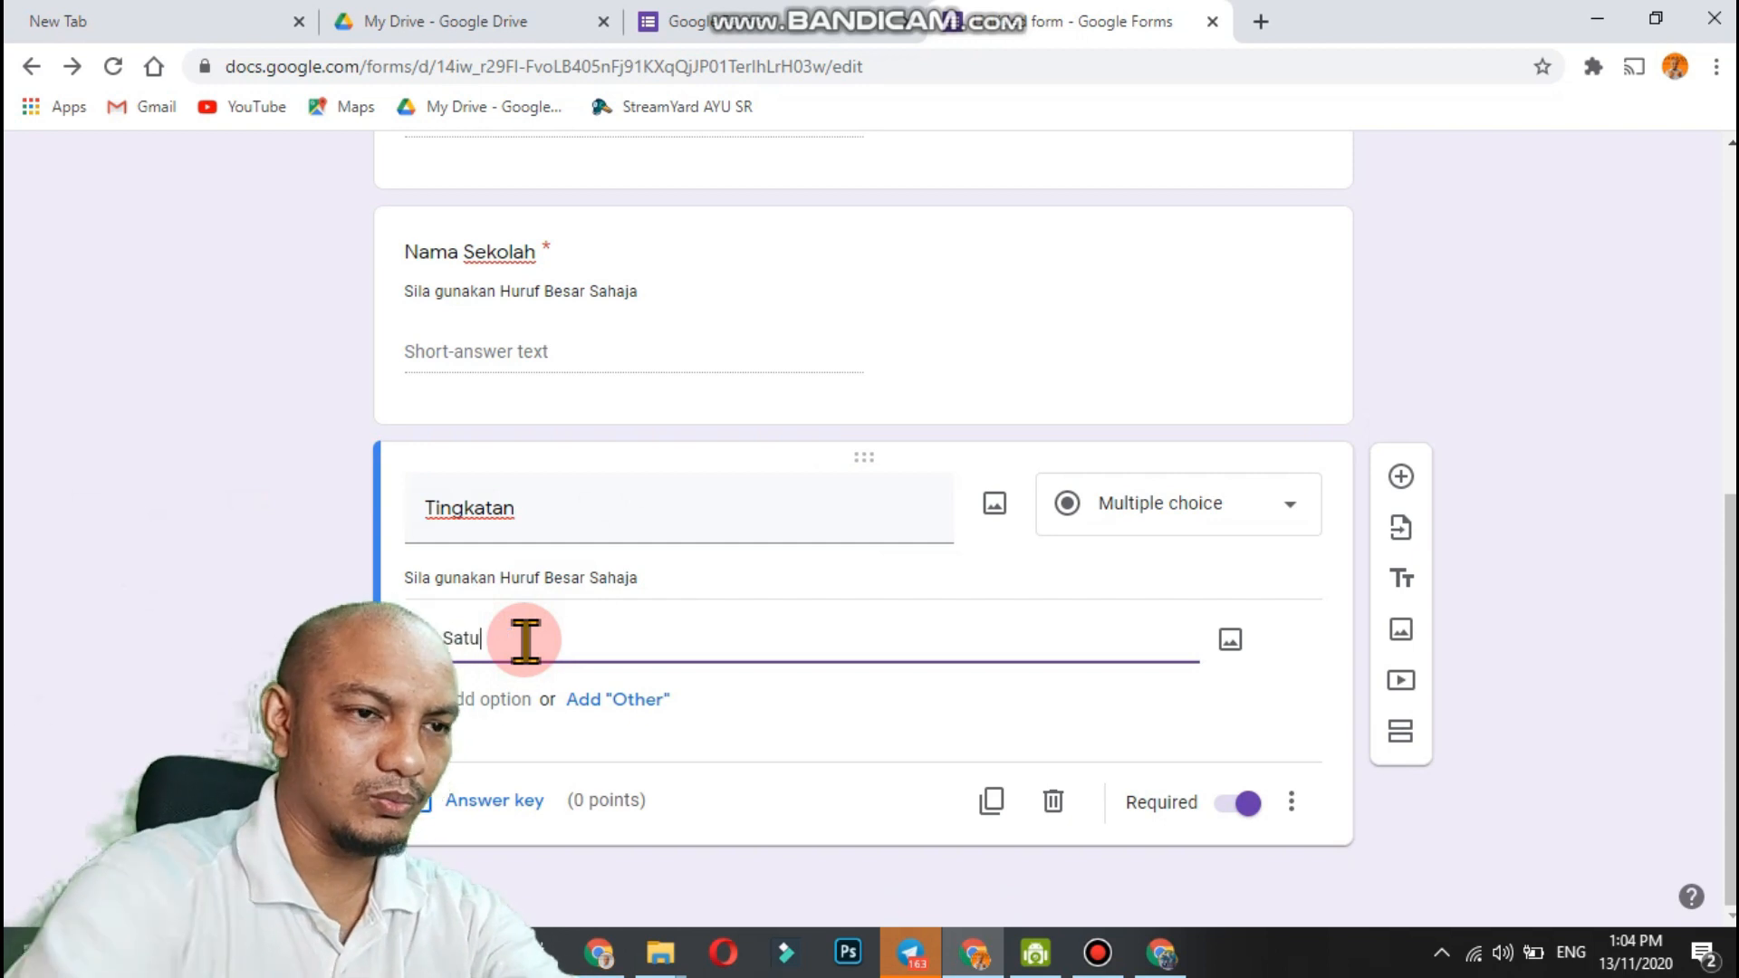
type("Satu")
left_click(484, 698)
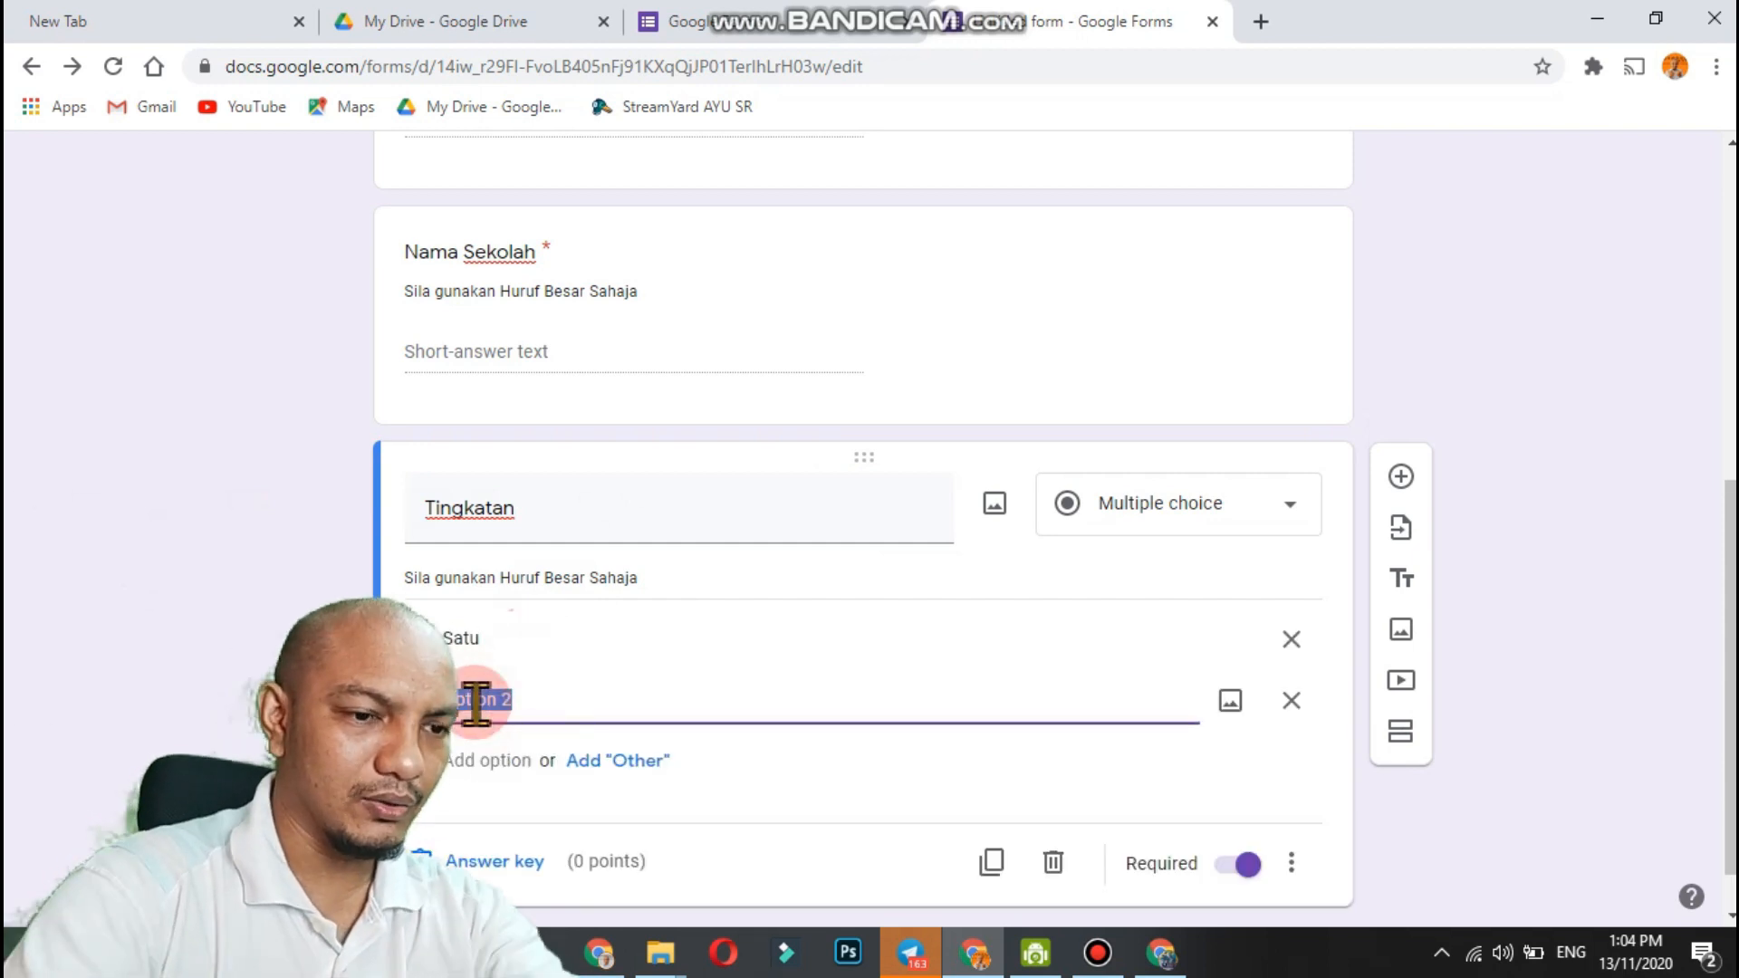
type("Dua")
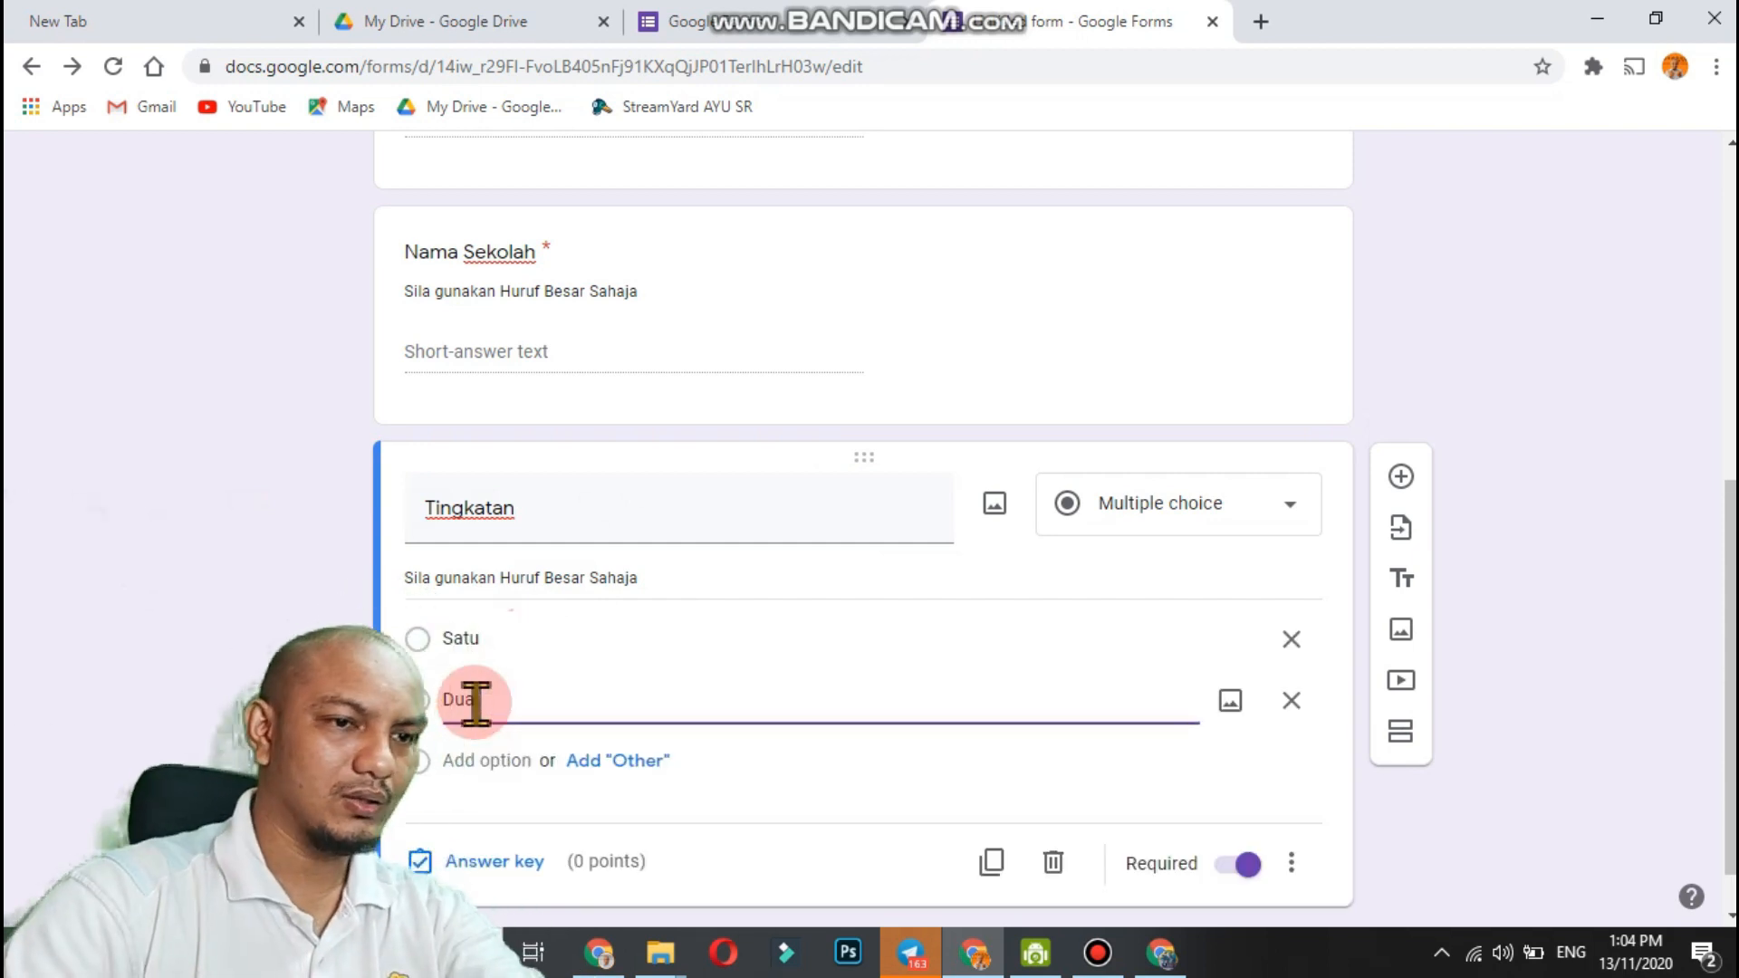
left_click(473, 764)
type("Tiga")
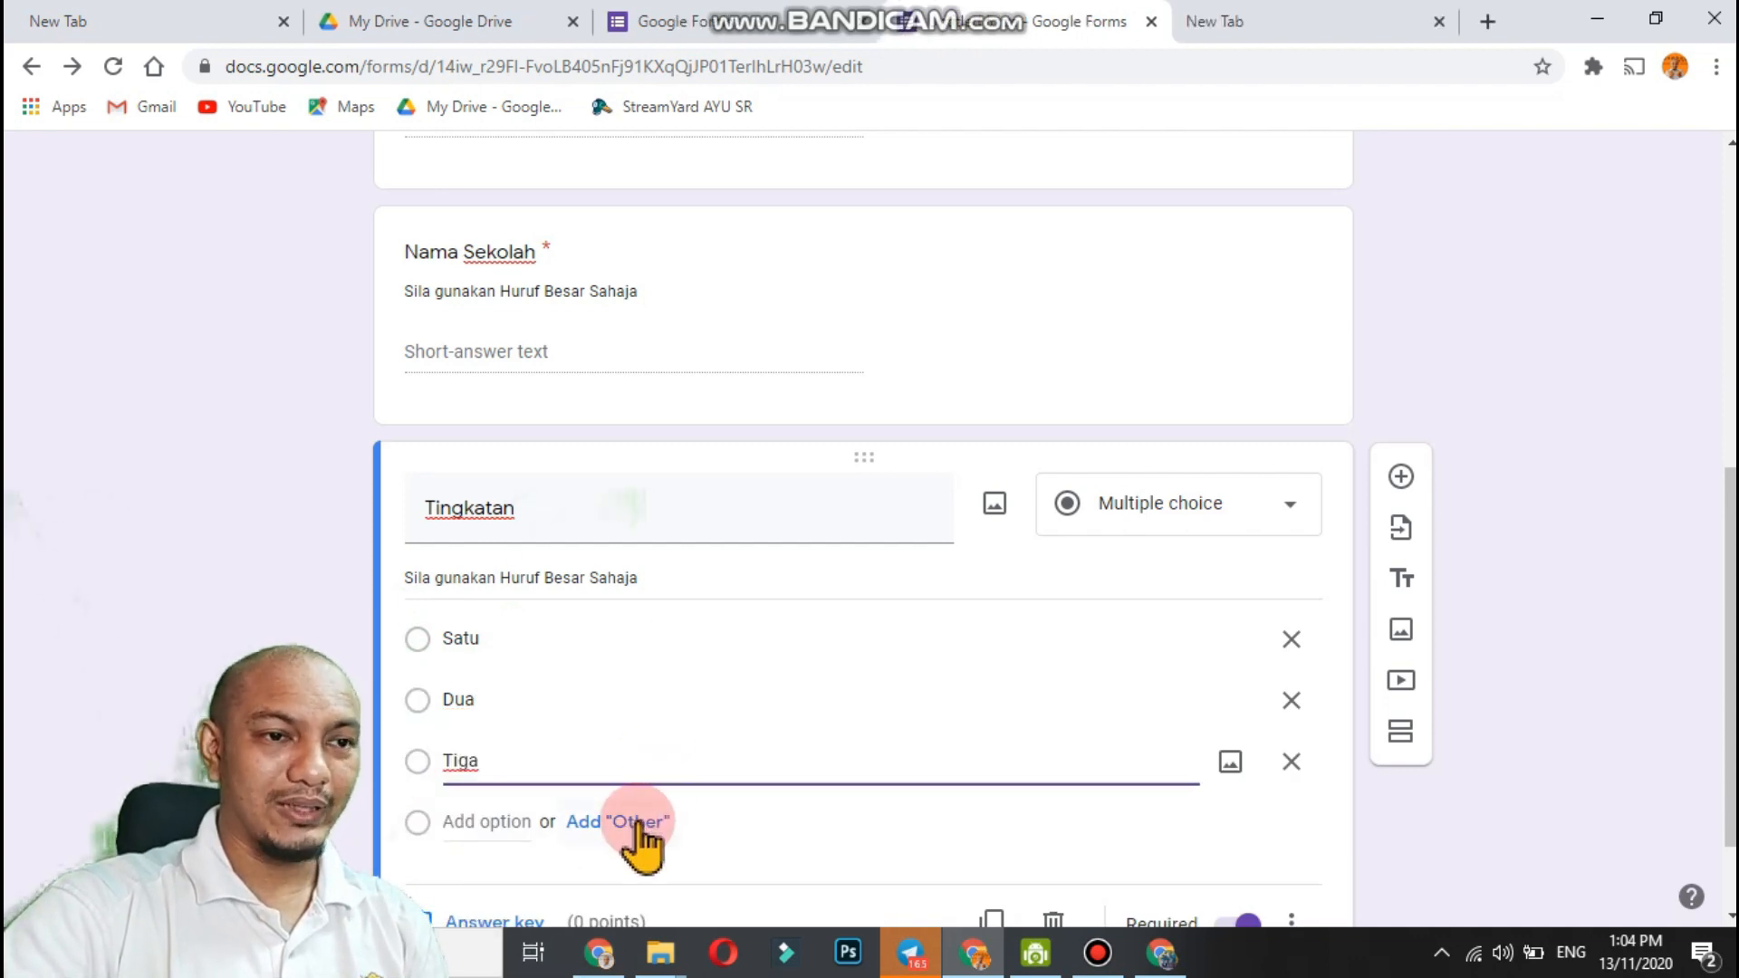
left_click(639, 833)
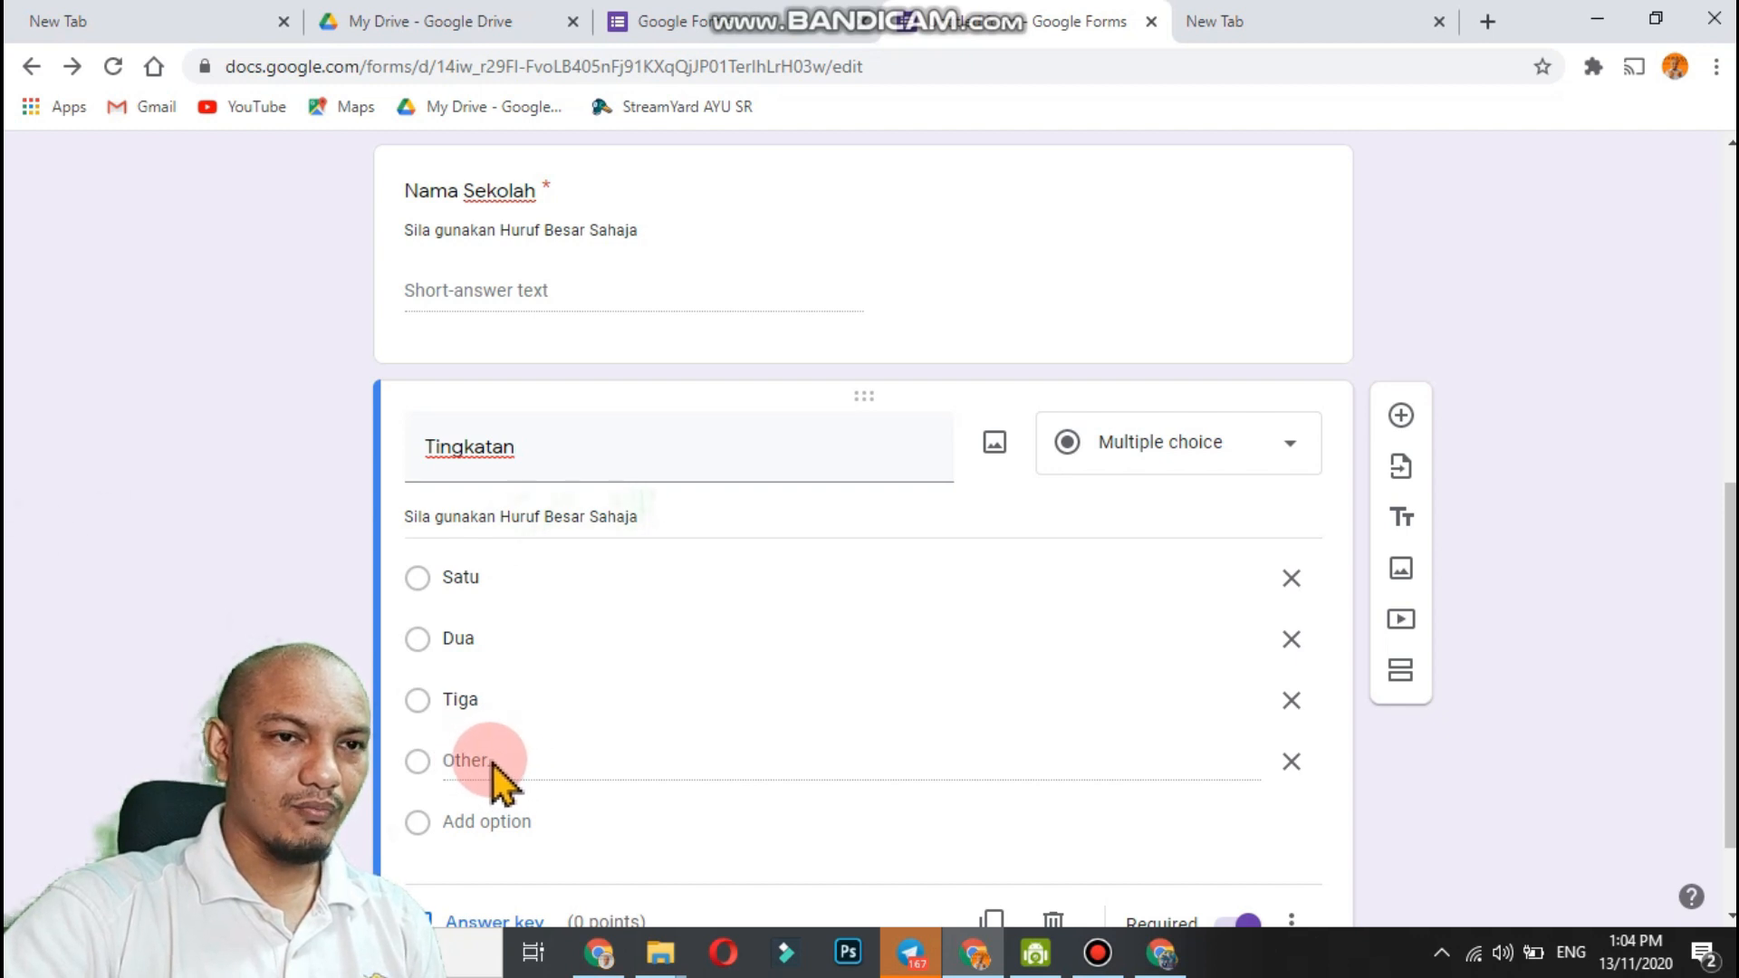
Review the respondent detail questions and add a new section after the "Tingkatan" question.
scroll(511, 779, "down", 1)
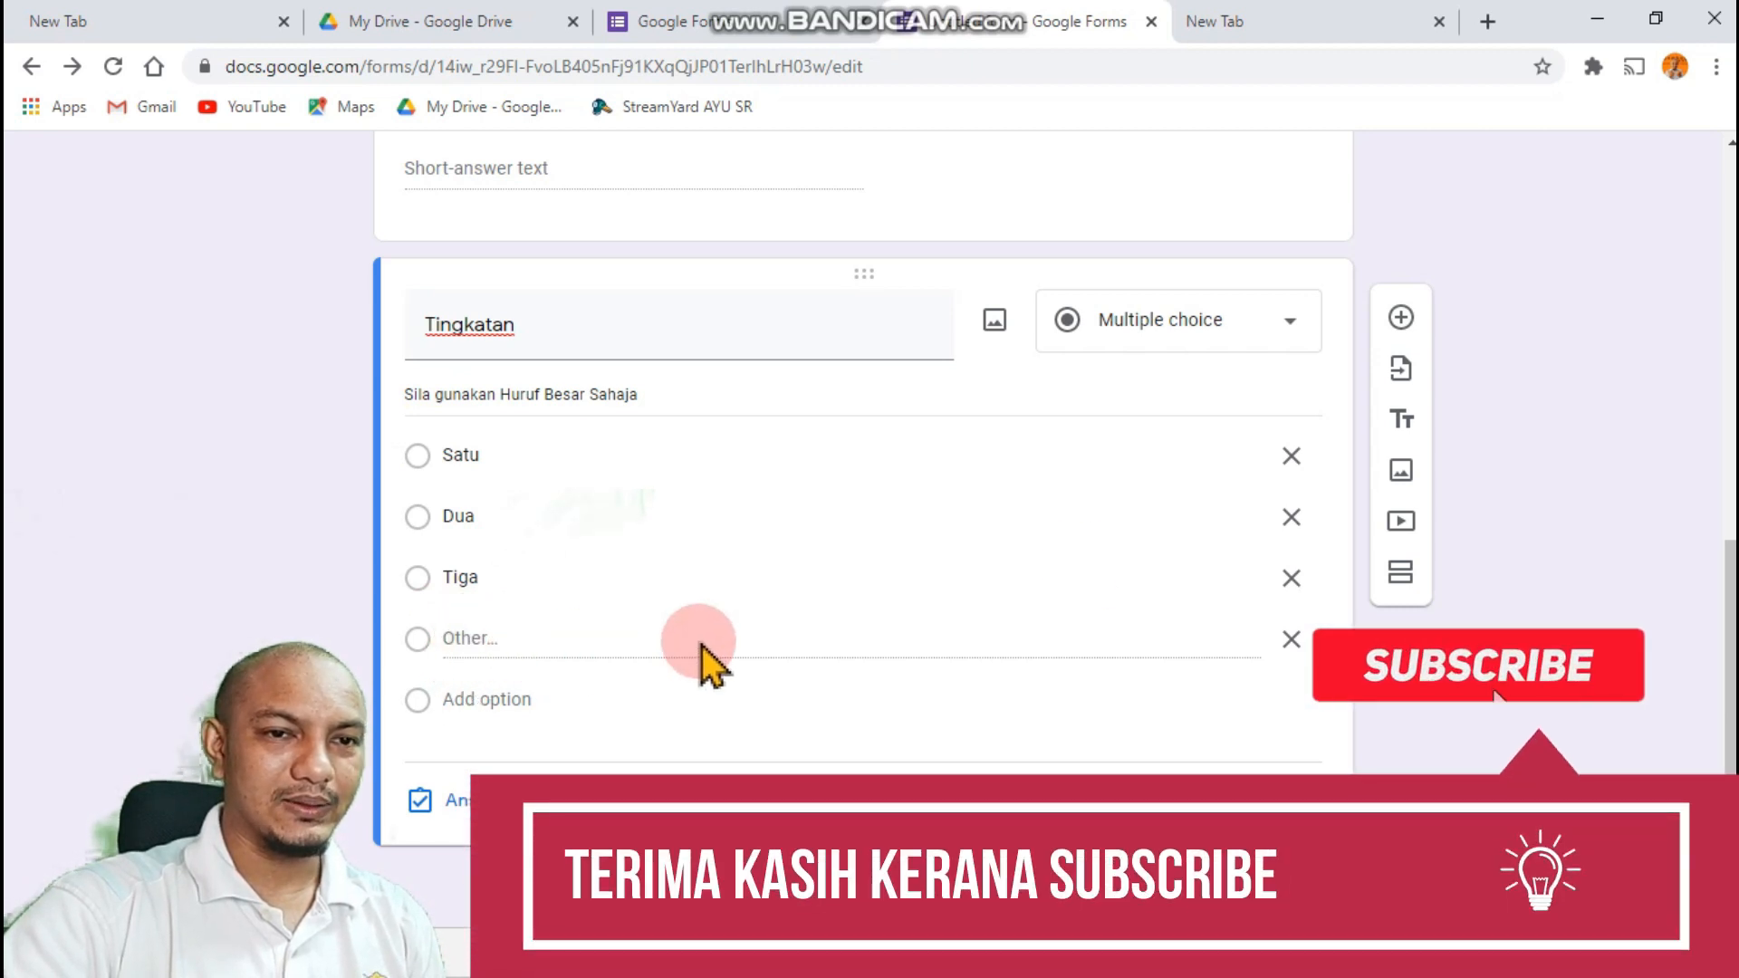
scroll(971, 404, "up", 7)
scroll(929, 648, "down", 3)
scroll(928, 647, "down", 5)
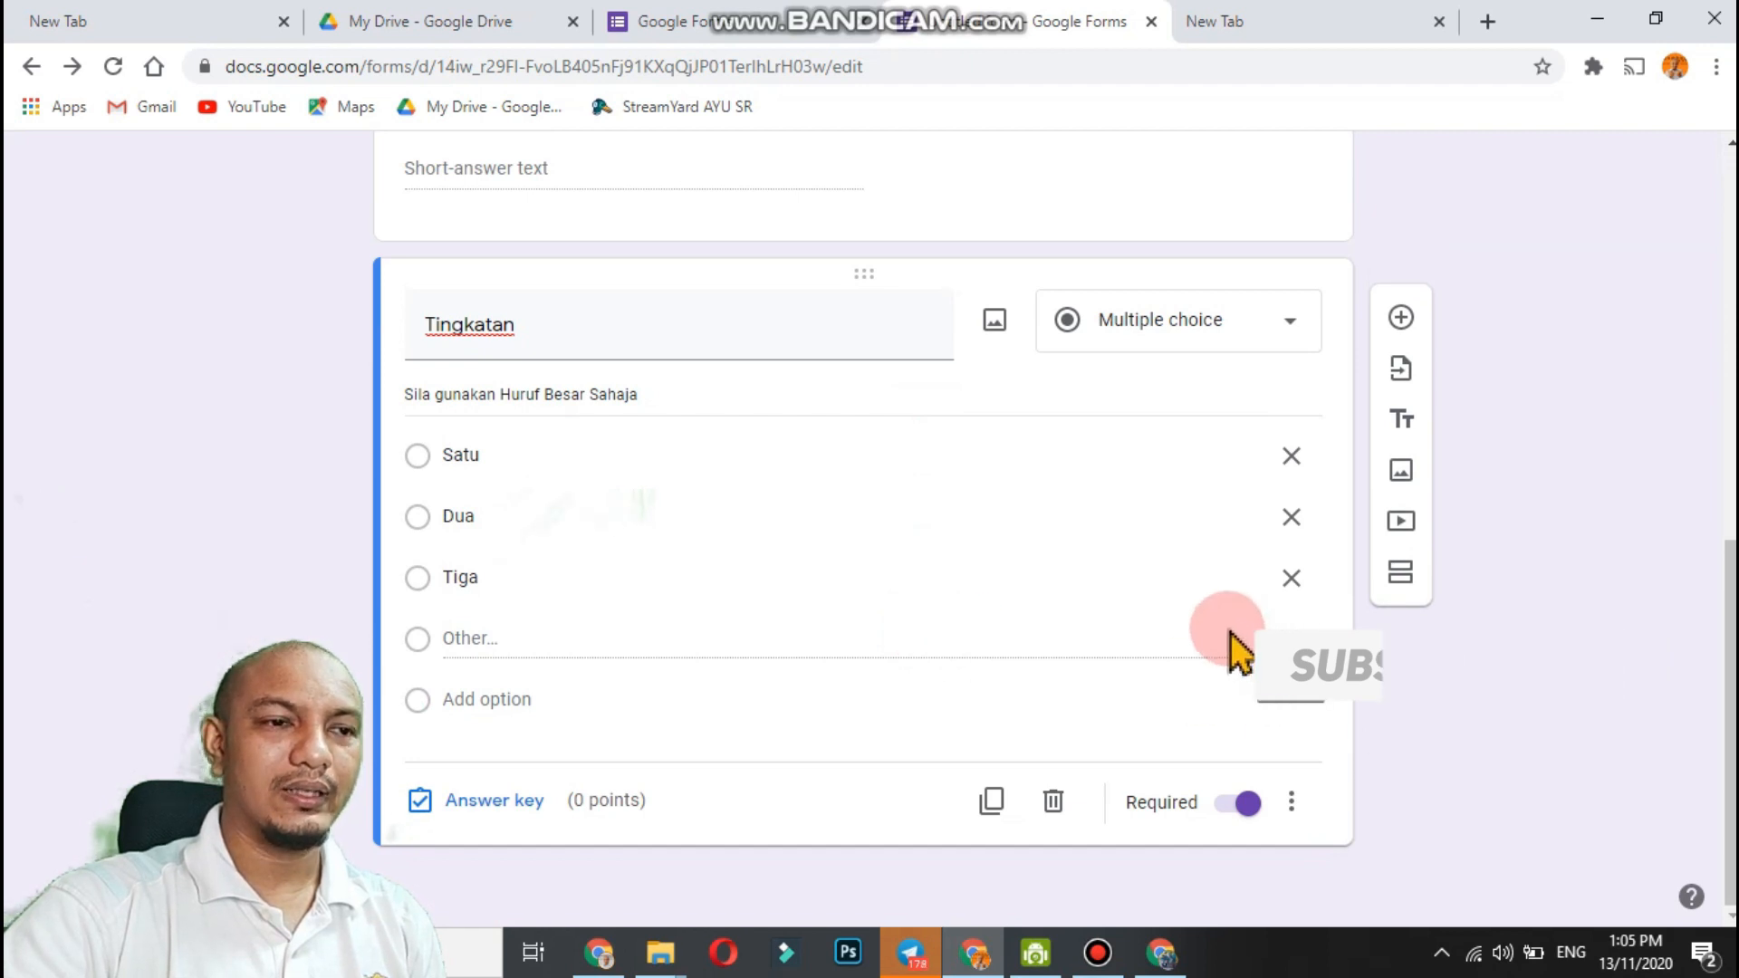
left_click(1400, 571)
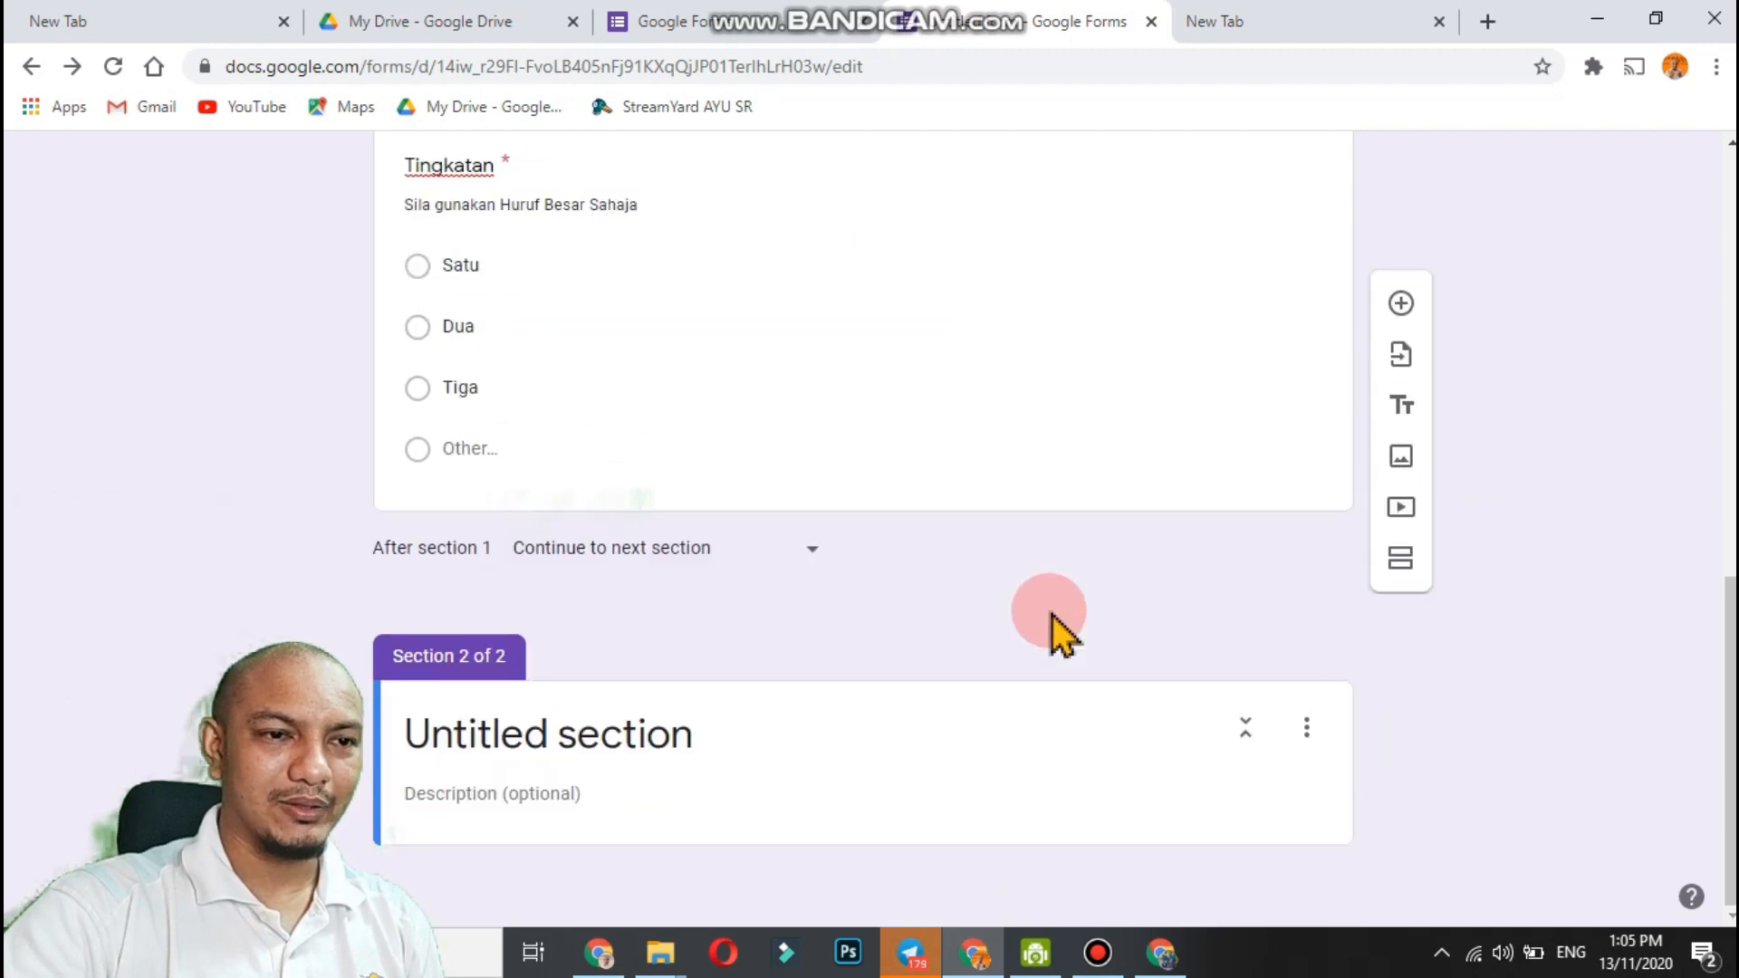
Preview the existing form "kuiz PKP Pendidikan KHAS", examine its participant details page down to the end, and return to the quiz form.
scroll(738, 722, "up", 7)
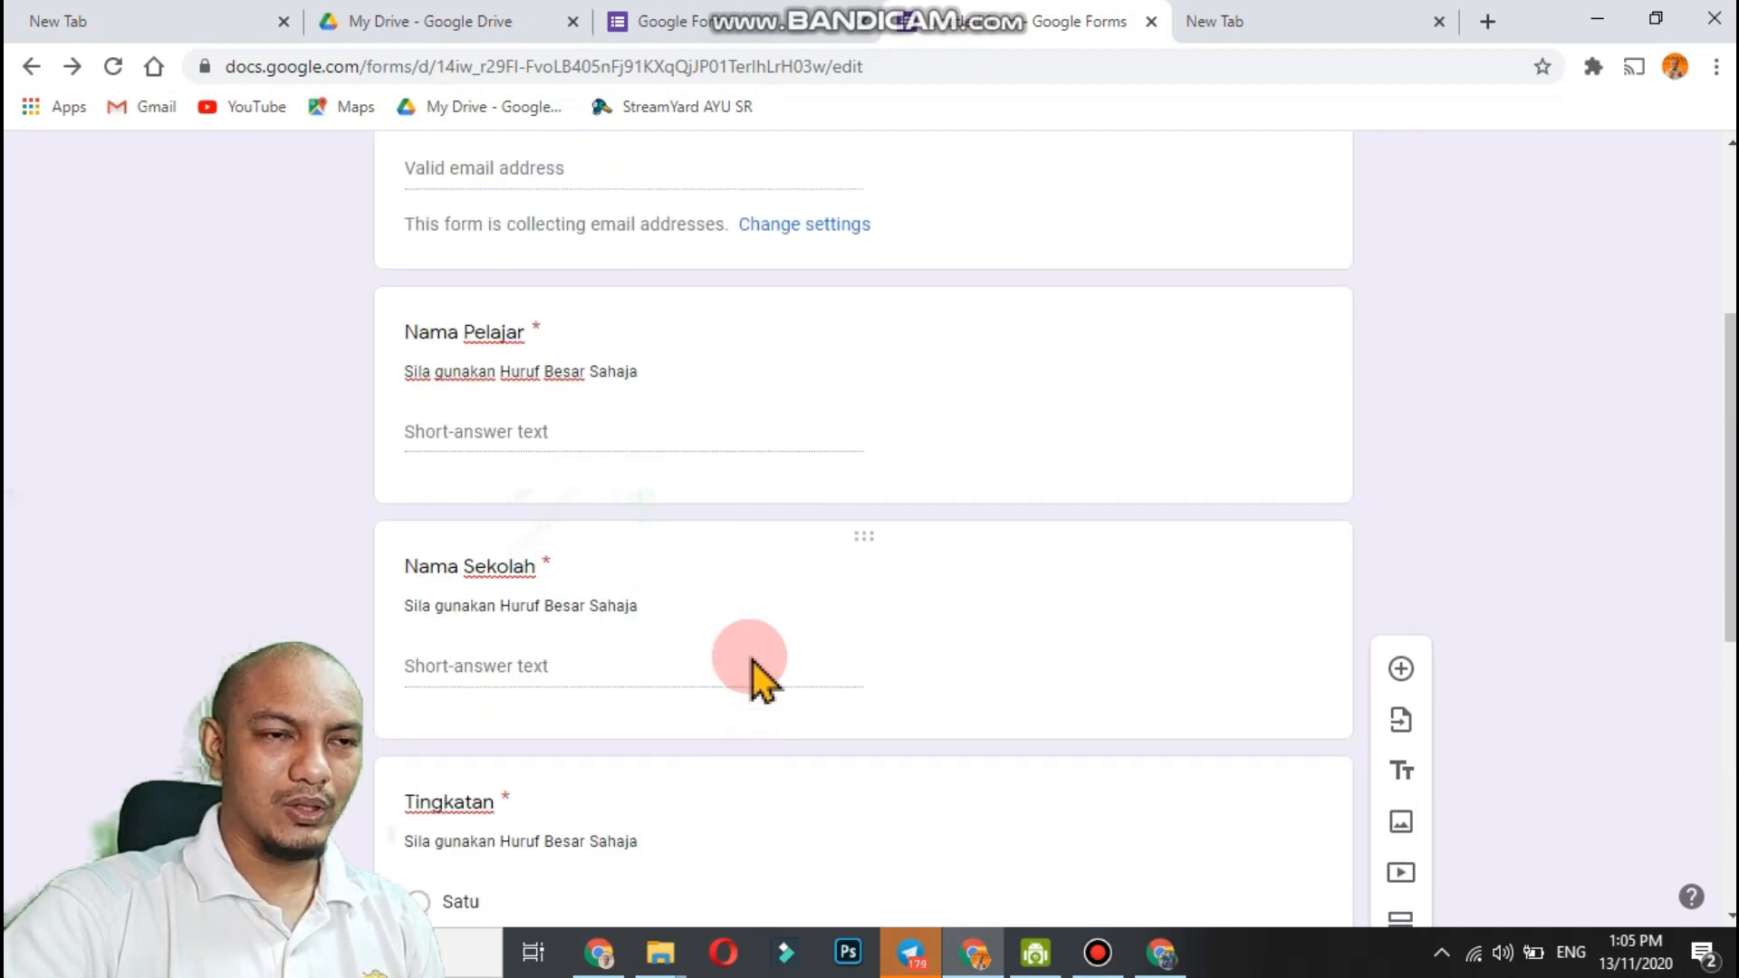
scroll(799, 457, "up", 4)
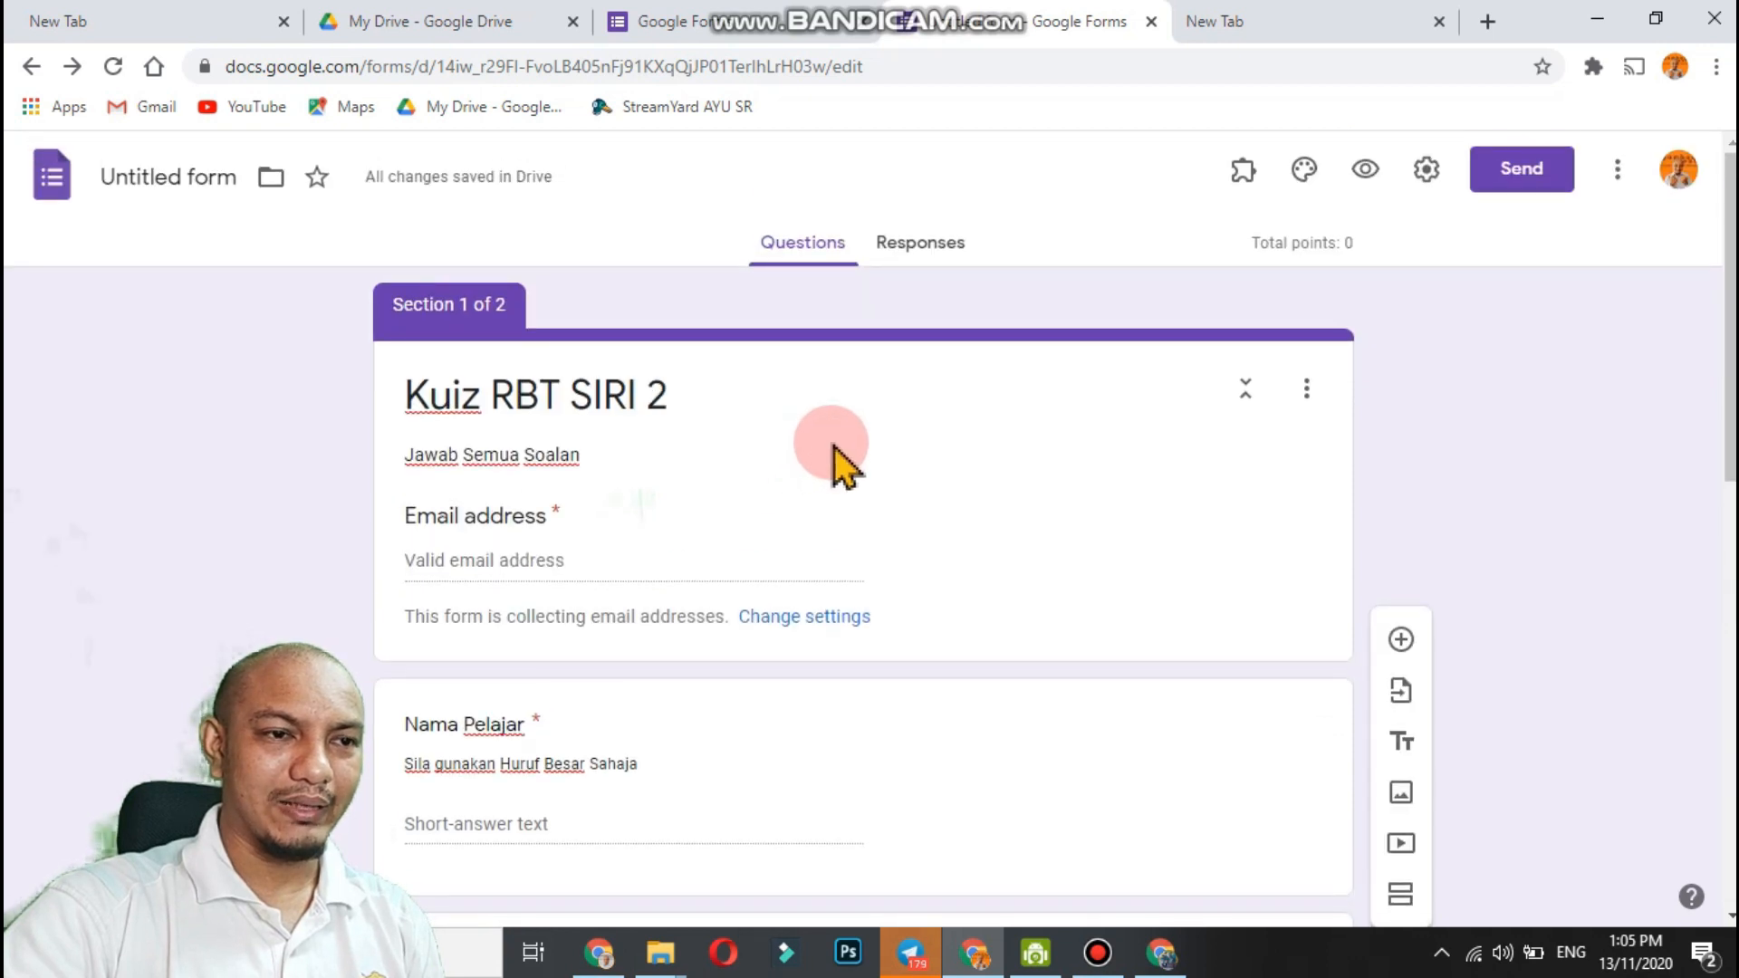
left_click(1158, 946)
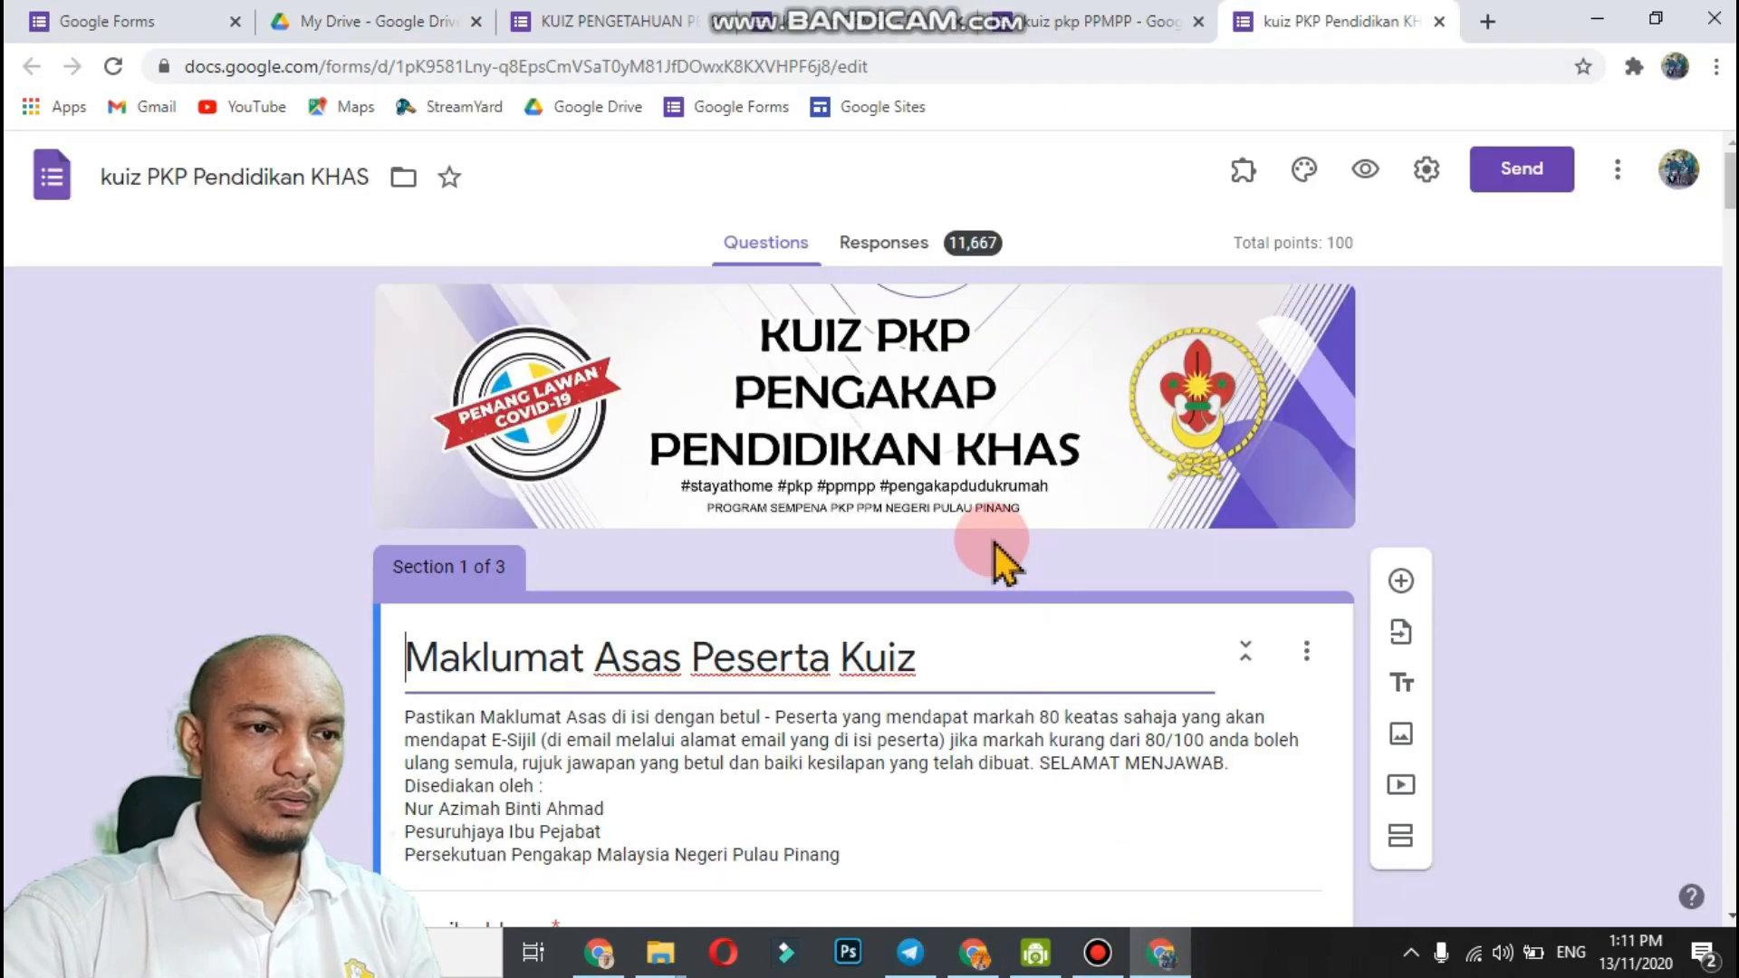
left_click(1357, 360)
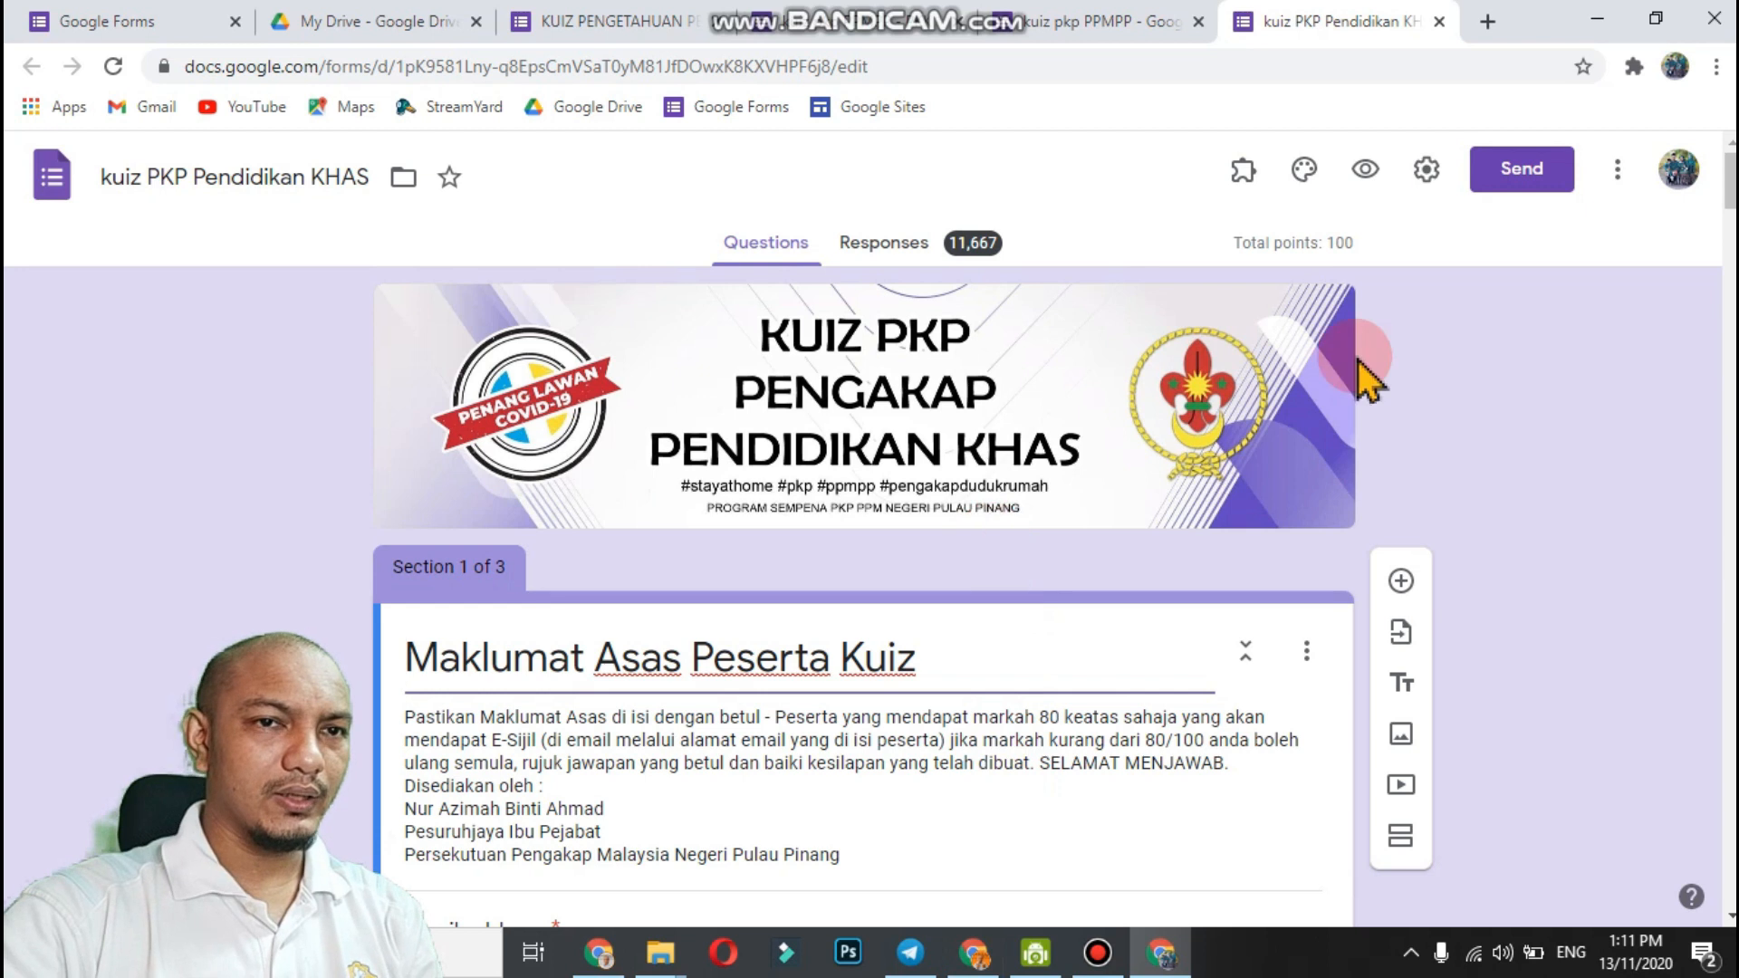
left_click(1366, 170)
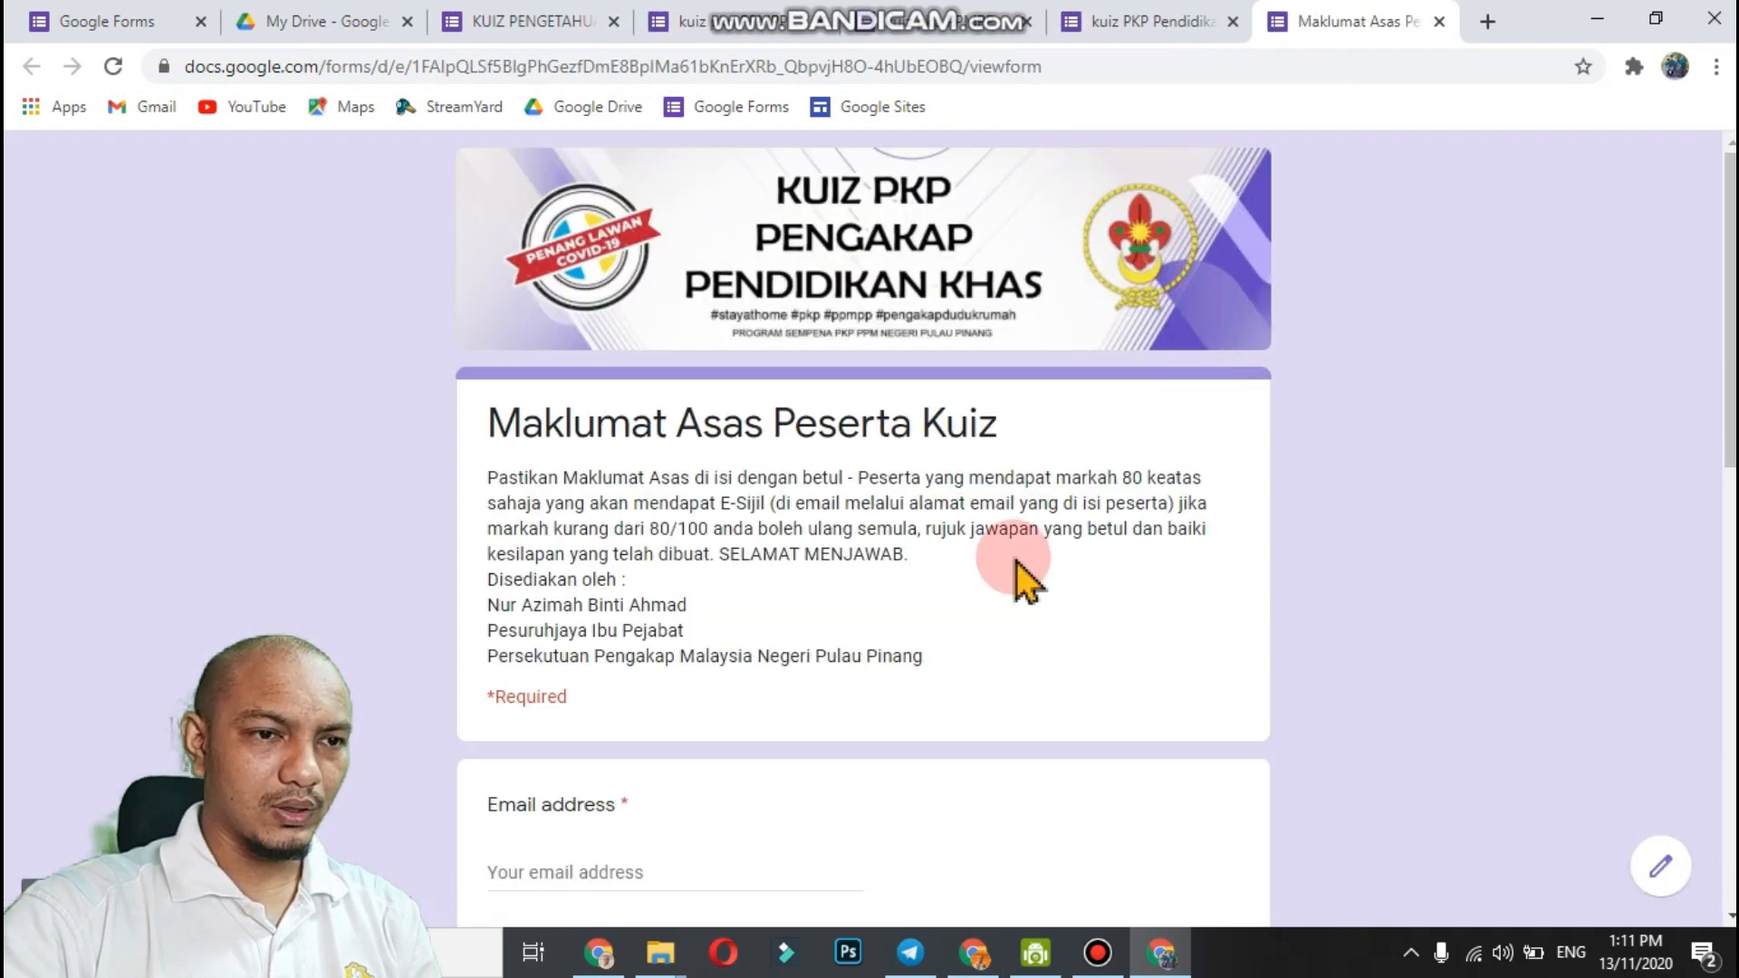
left_click_drag(1730, 219, 1660, 637)
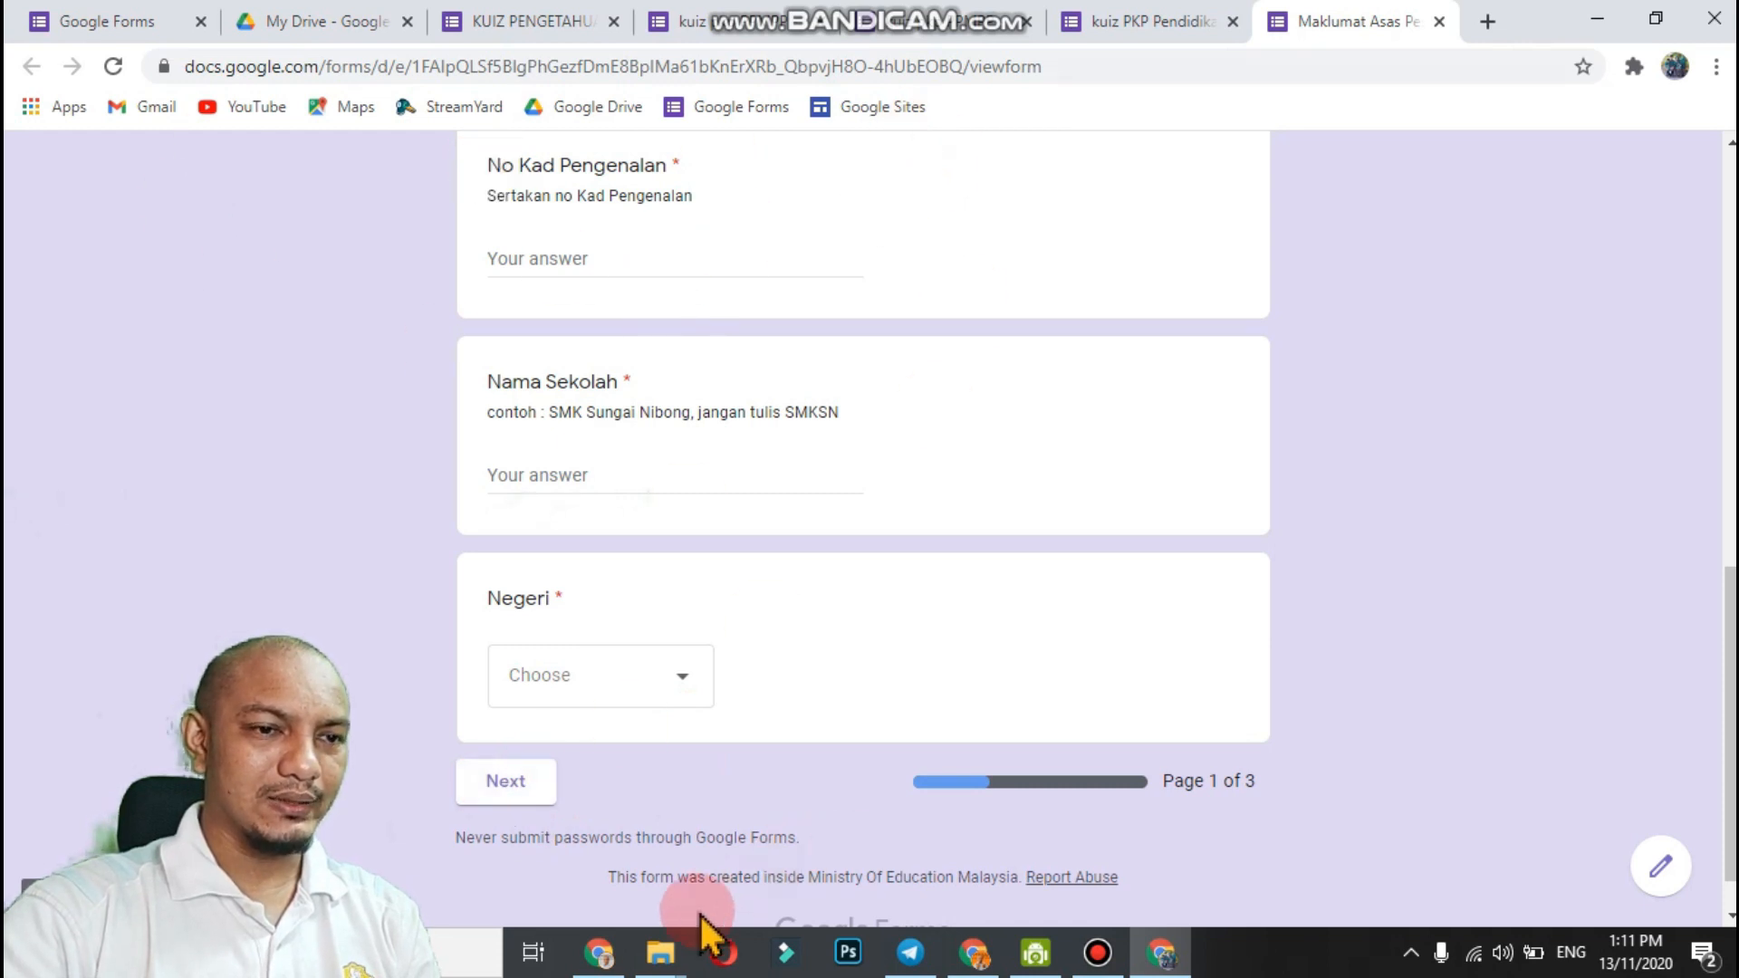
left_click(983, 951)
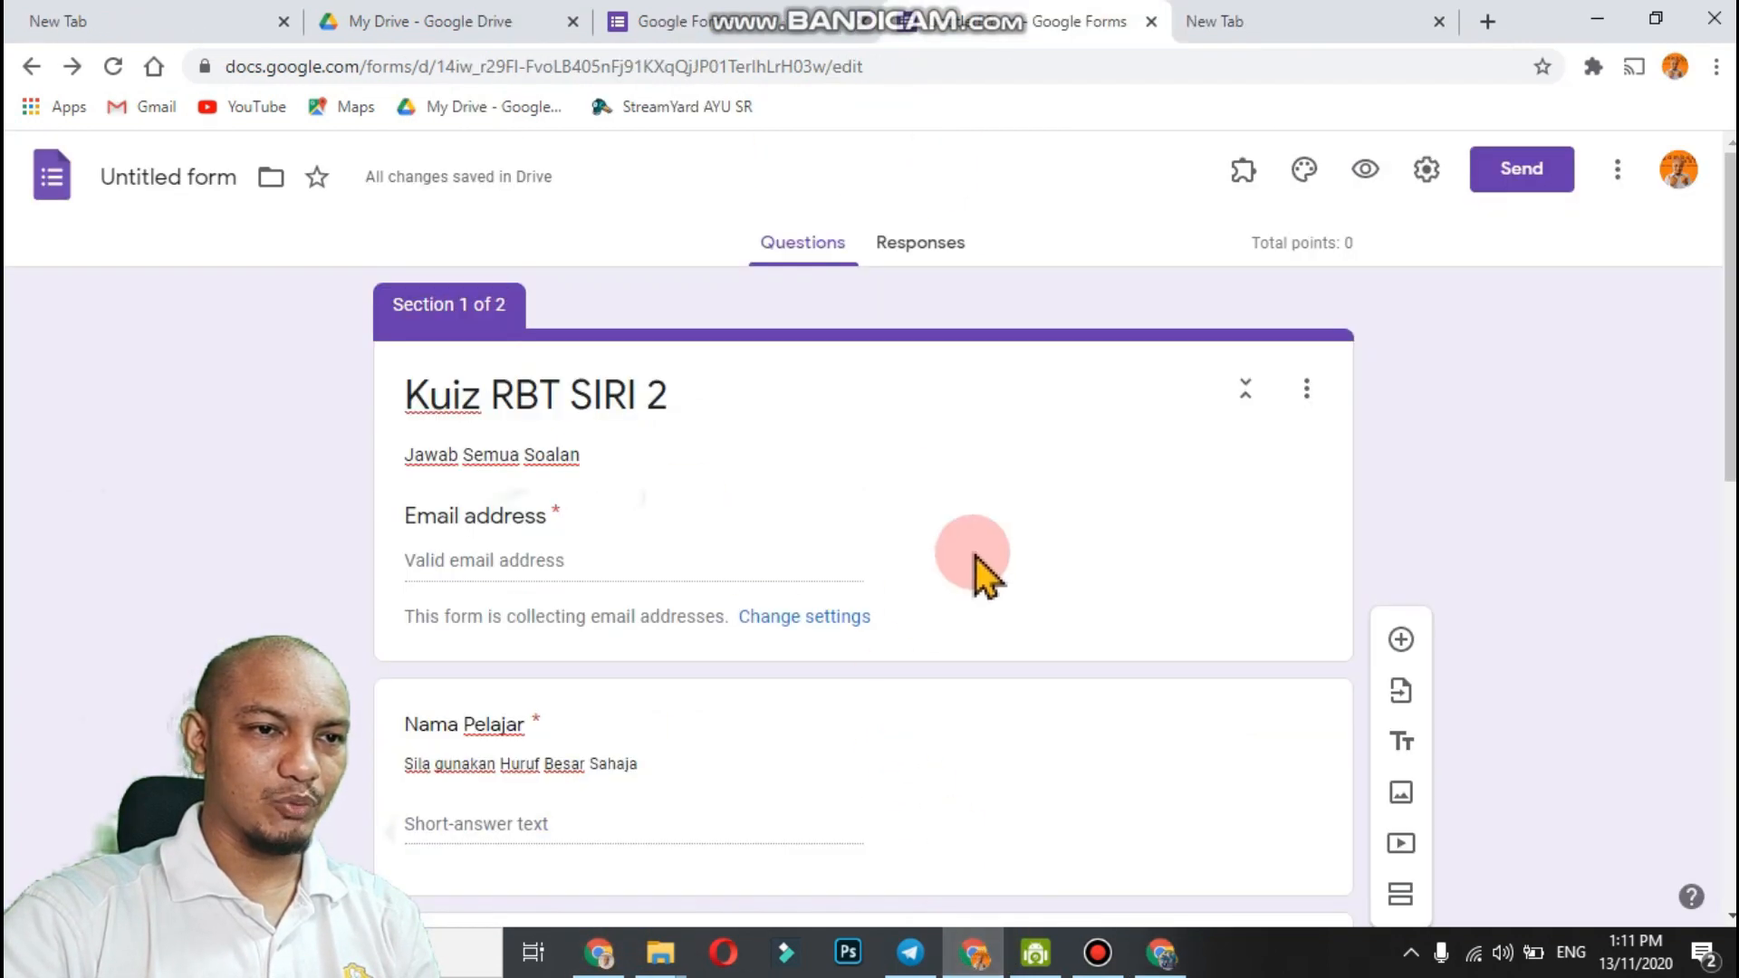
Title the second section "Soalan RBT SIRI 2" and add a blank question below it.
scroll(1007, 571, "down", 10)
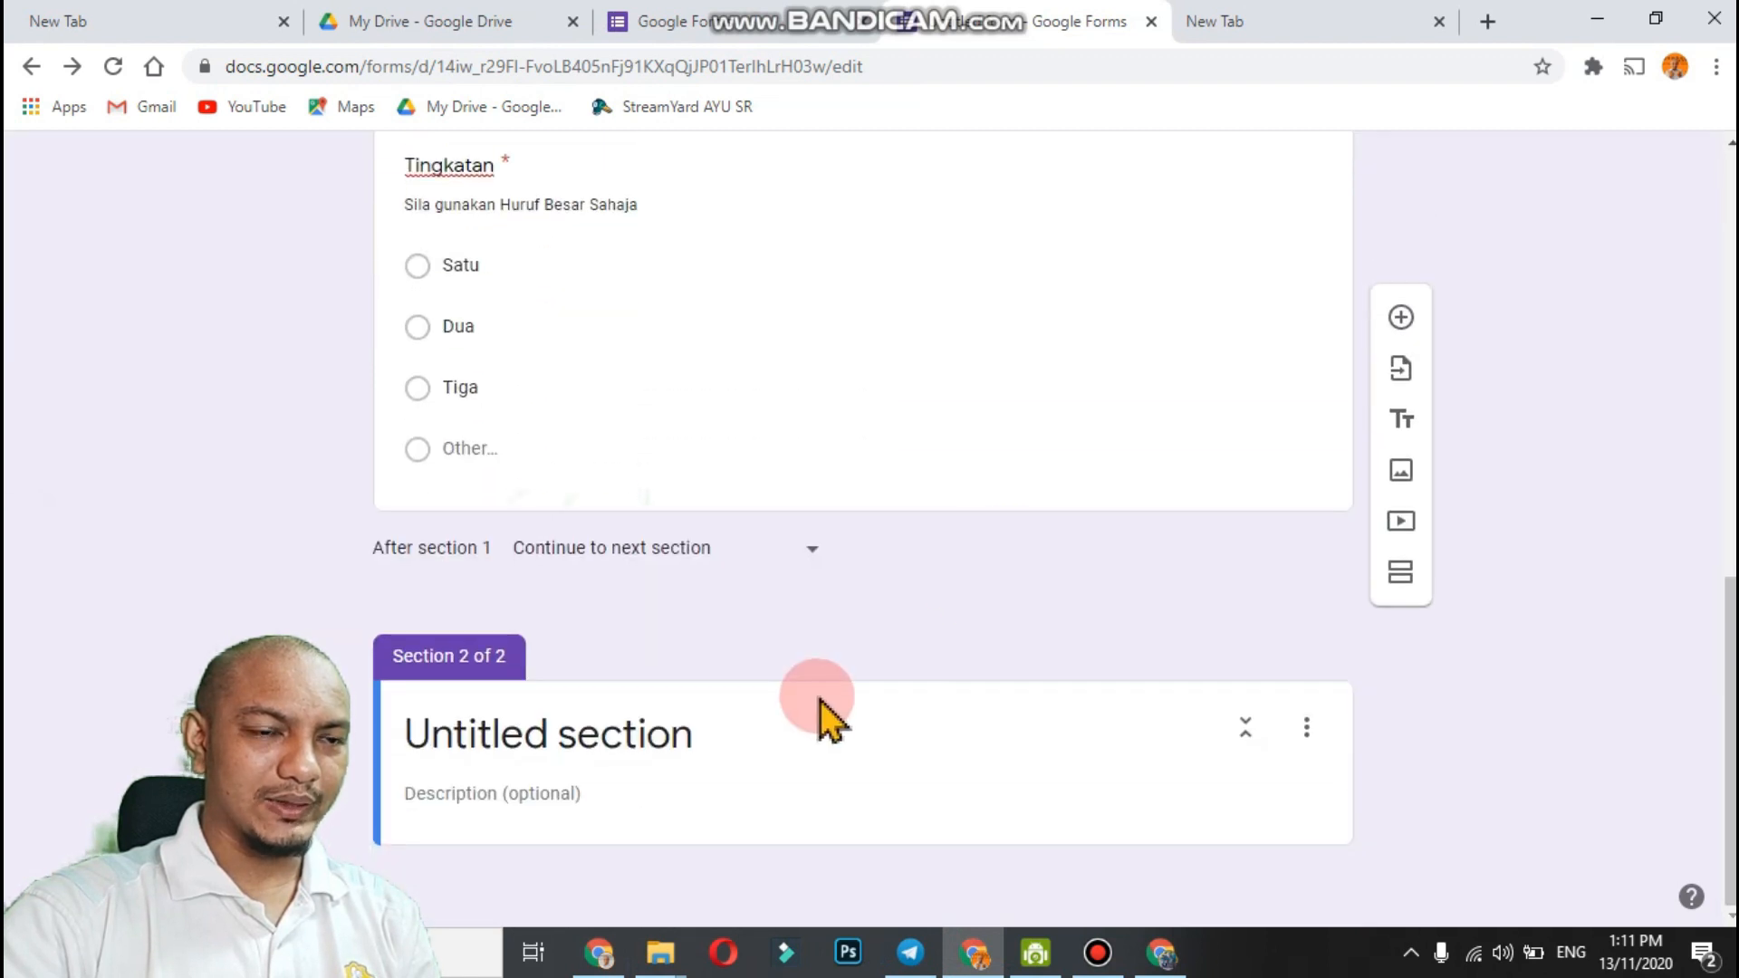
left_click(648, 745)
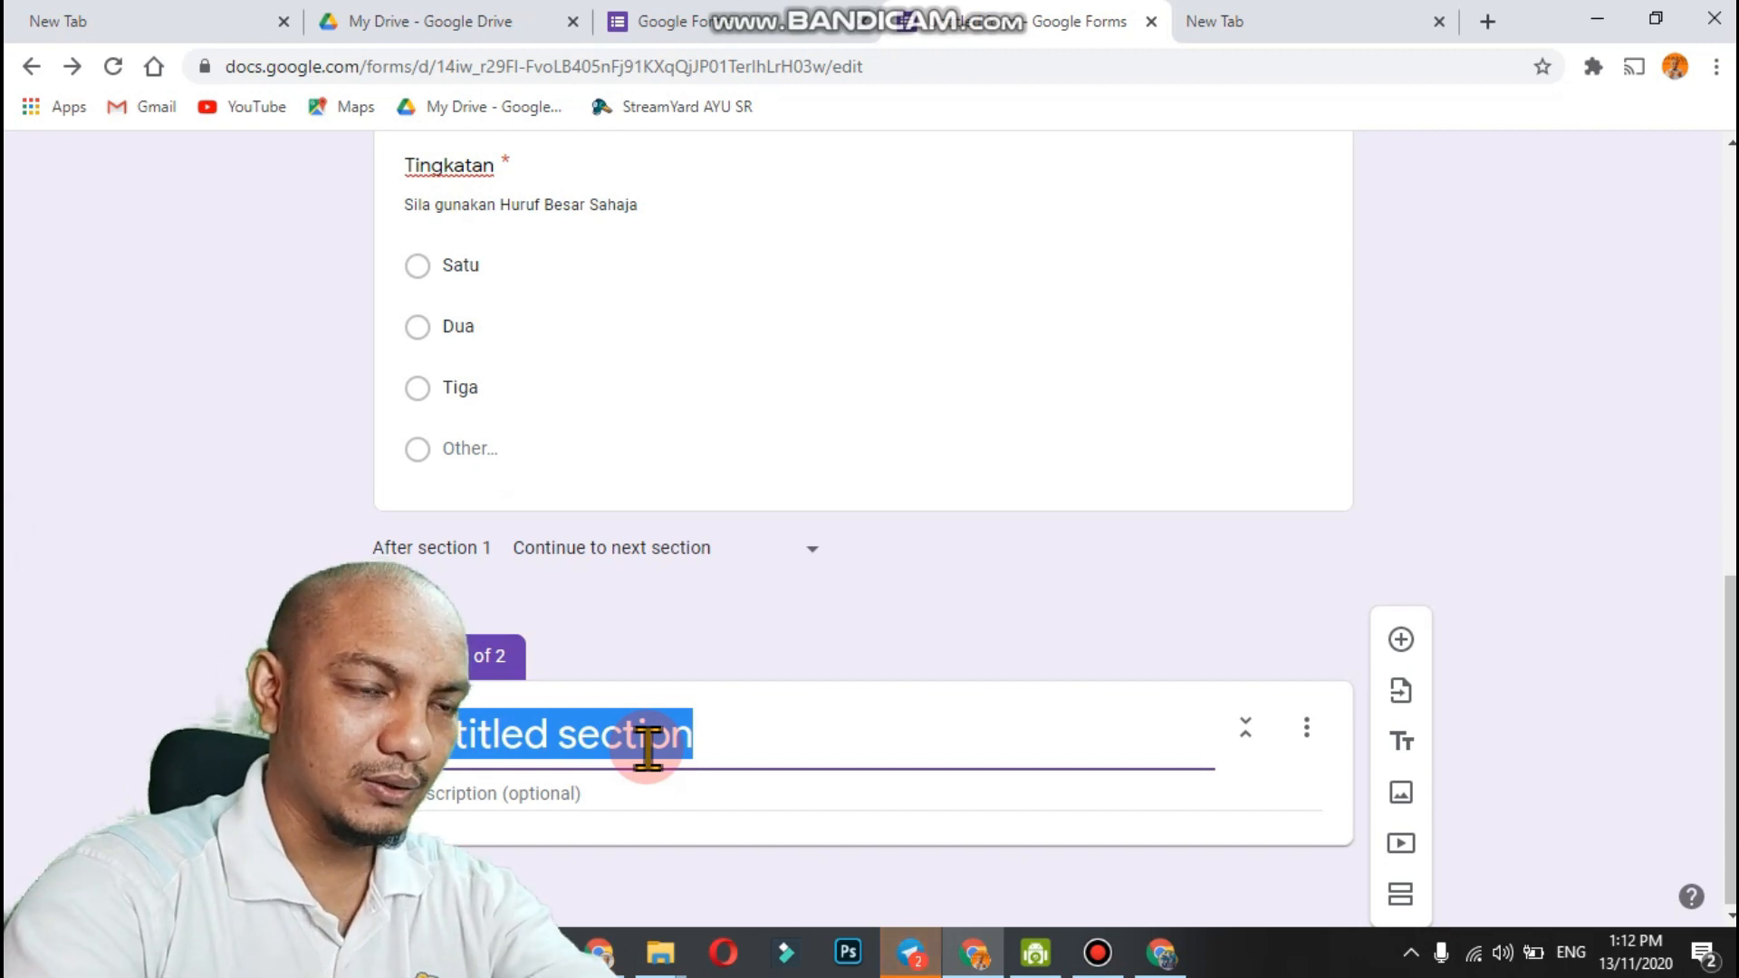
type("Soalan RBT SIRI 2")
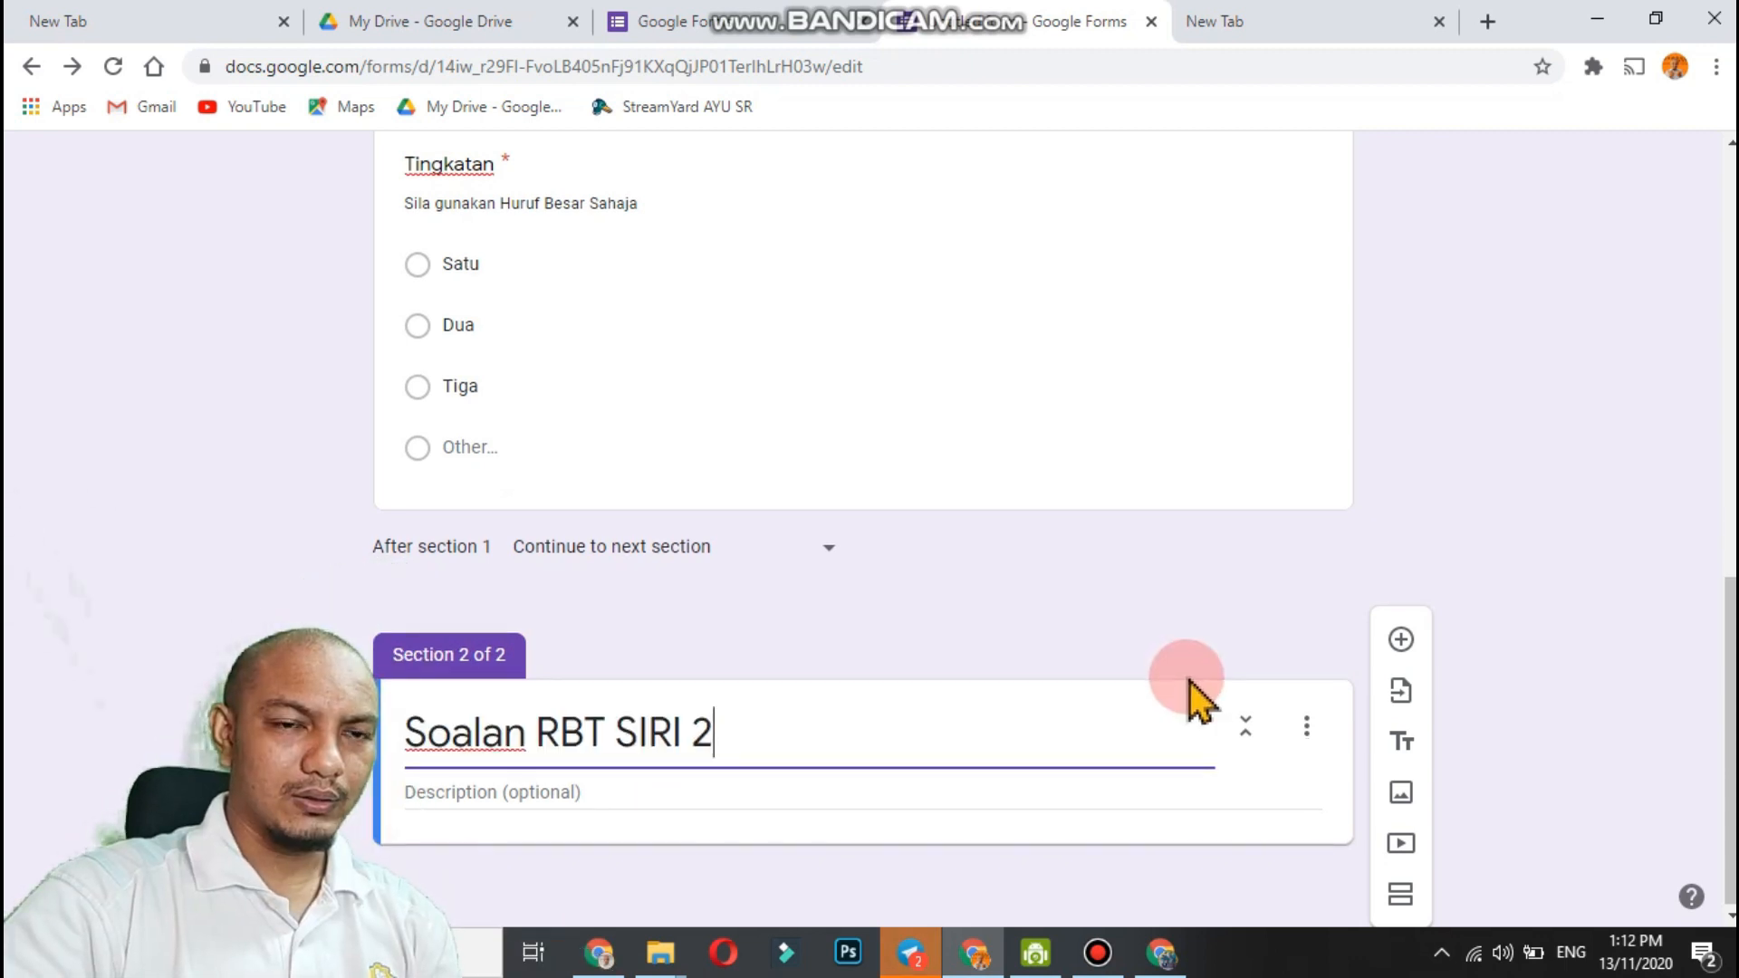
left_click(1401, 639)
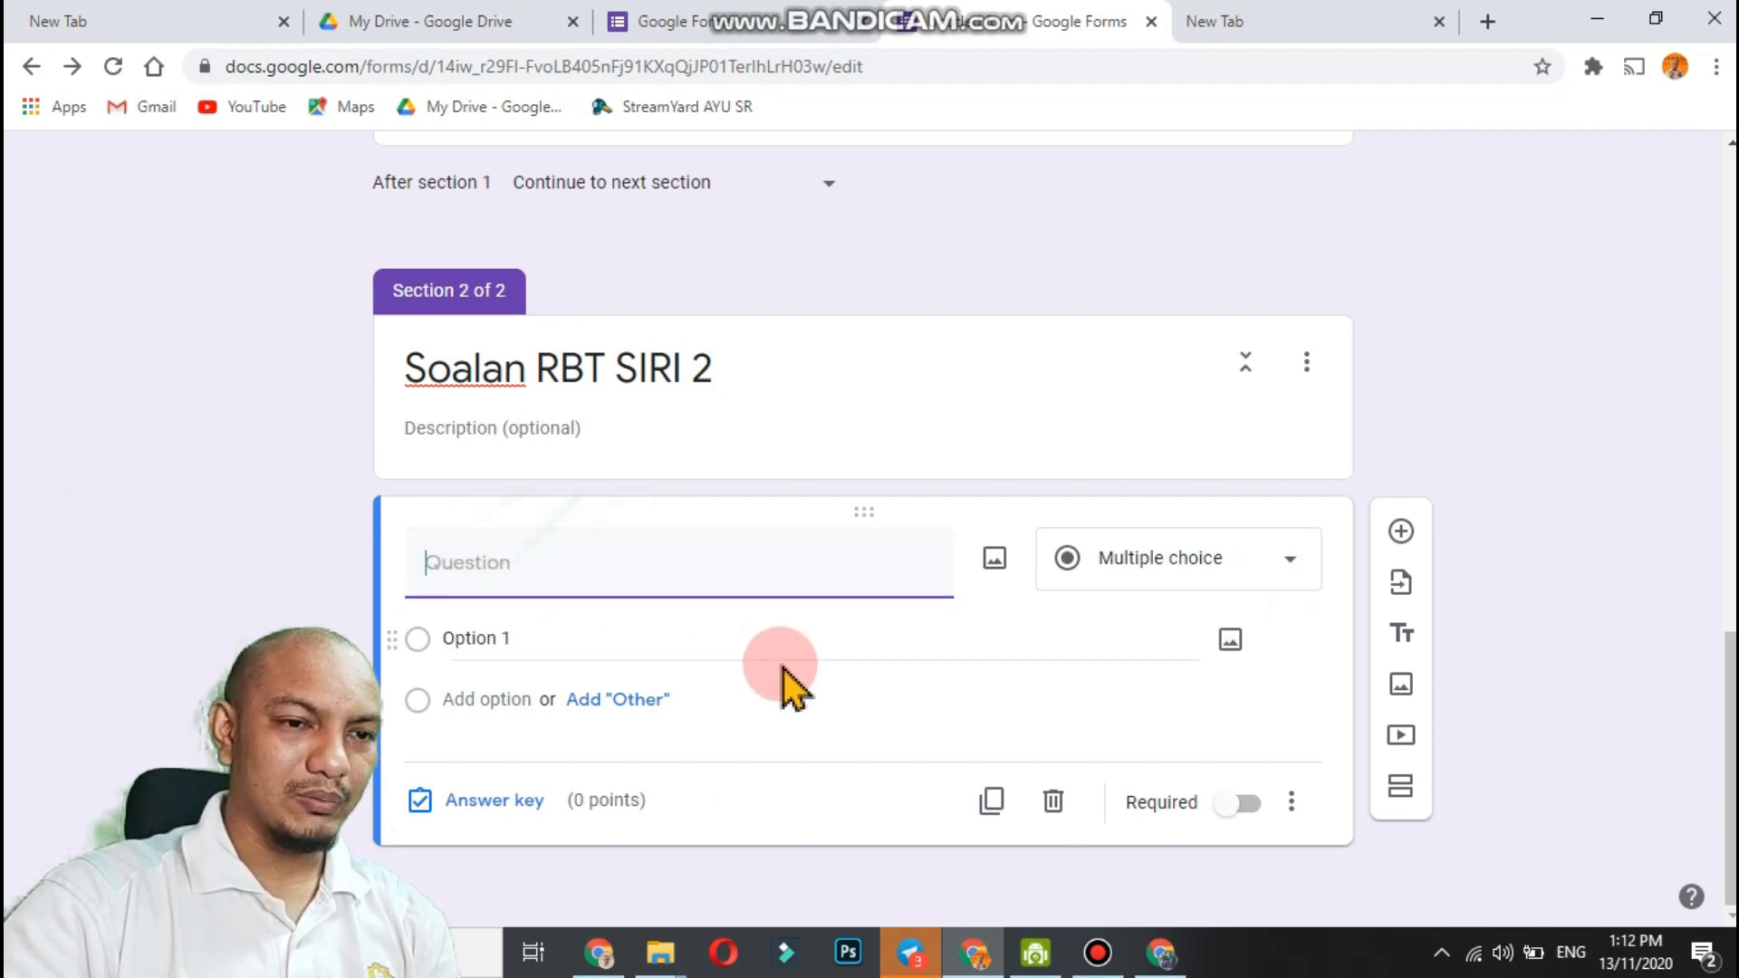
Open the "19 Percubaan PT 2019" document in Word and copy the text of question 1 under "BAHAGIAN A".
left_click(674, 959)
left_click(748, 844)
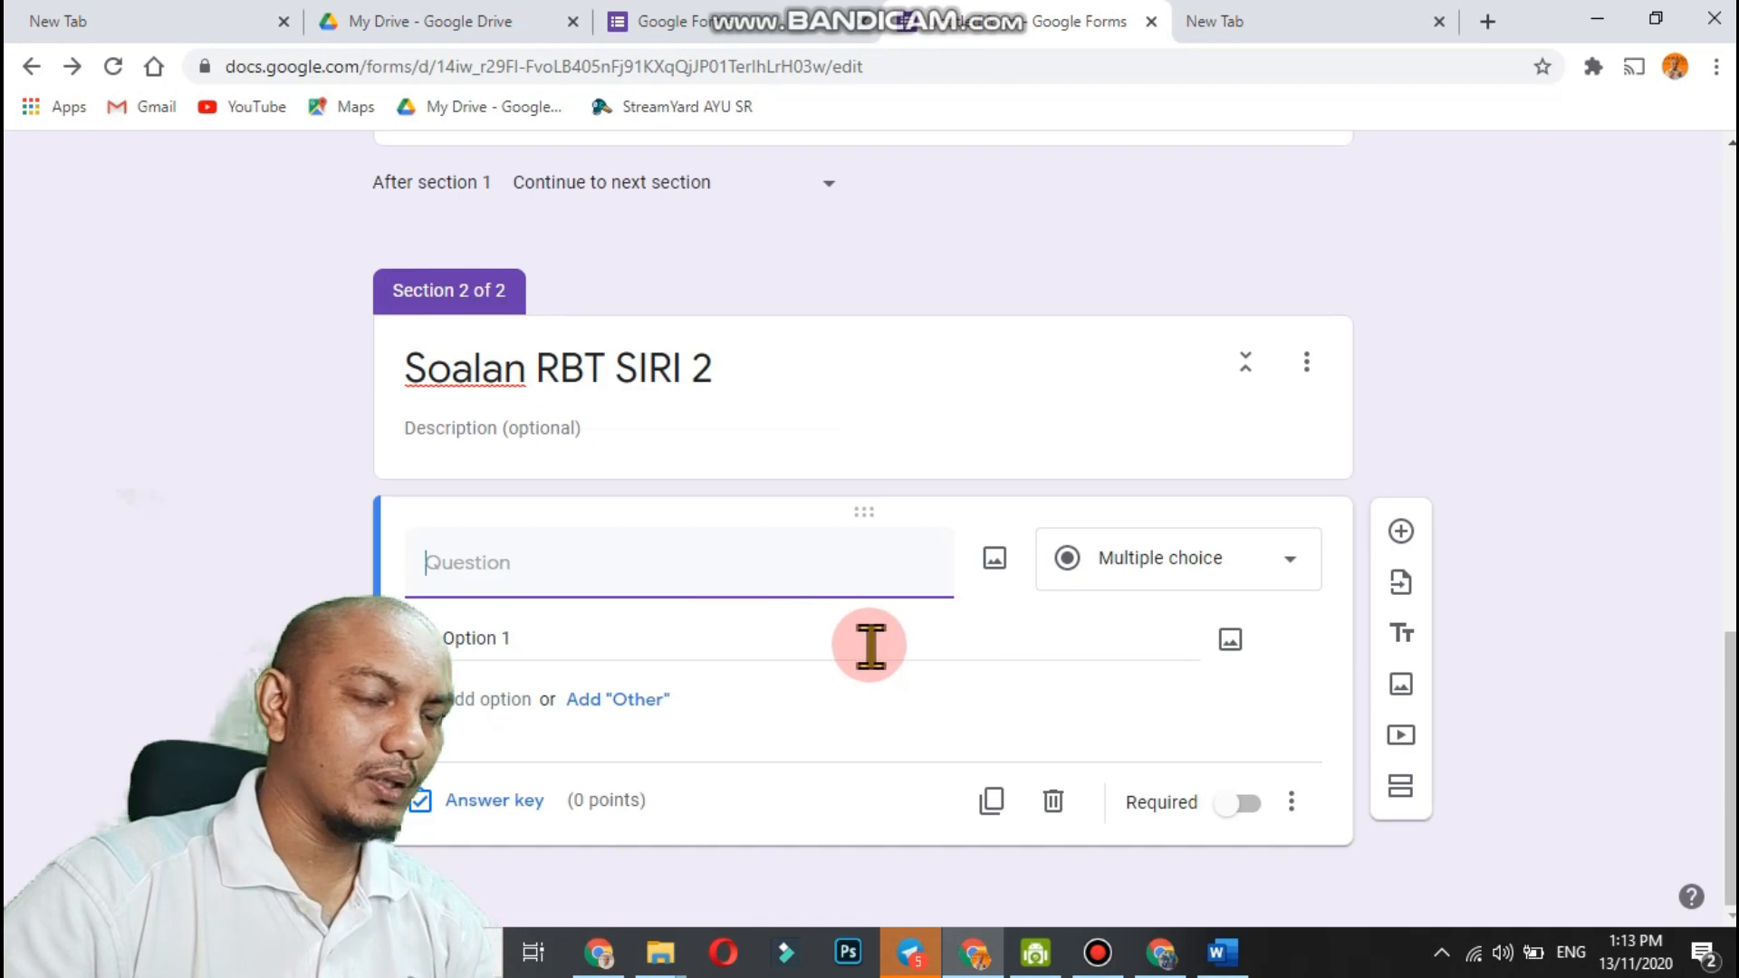
left_click(1220, 952)
left_click(541, 399)
left_click_drag(532, 396, 1204, 419)
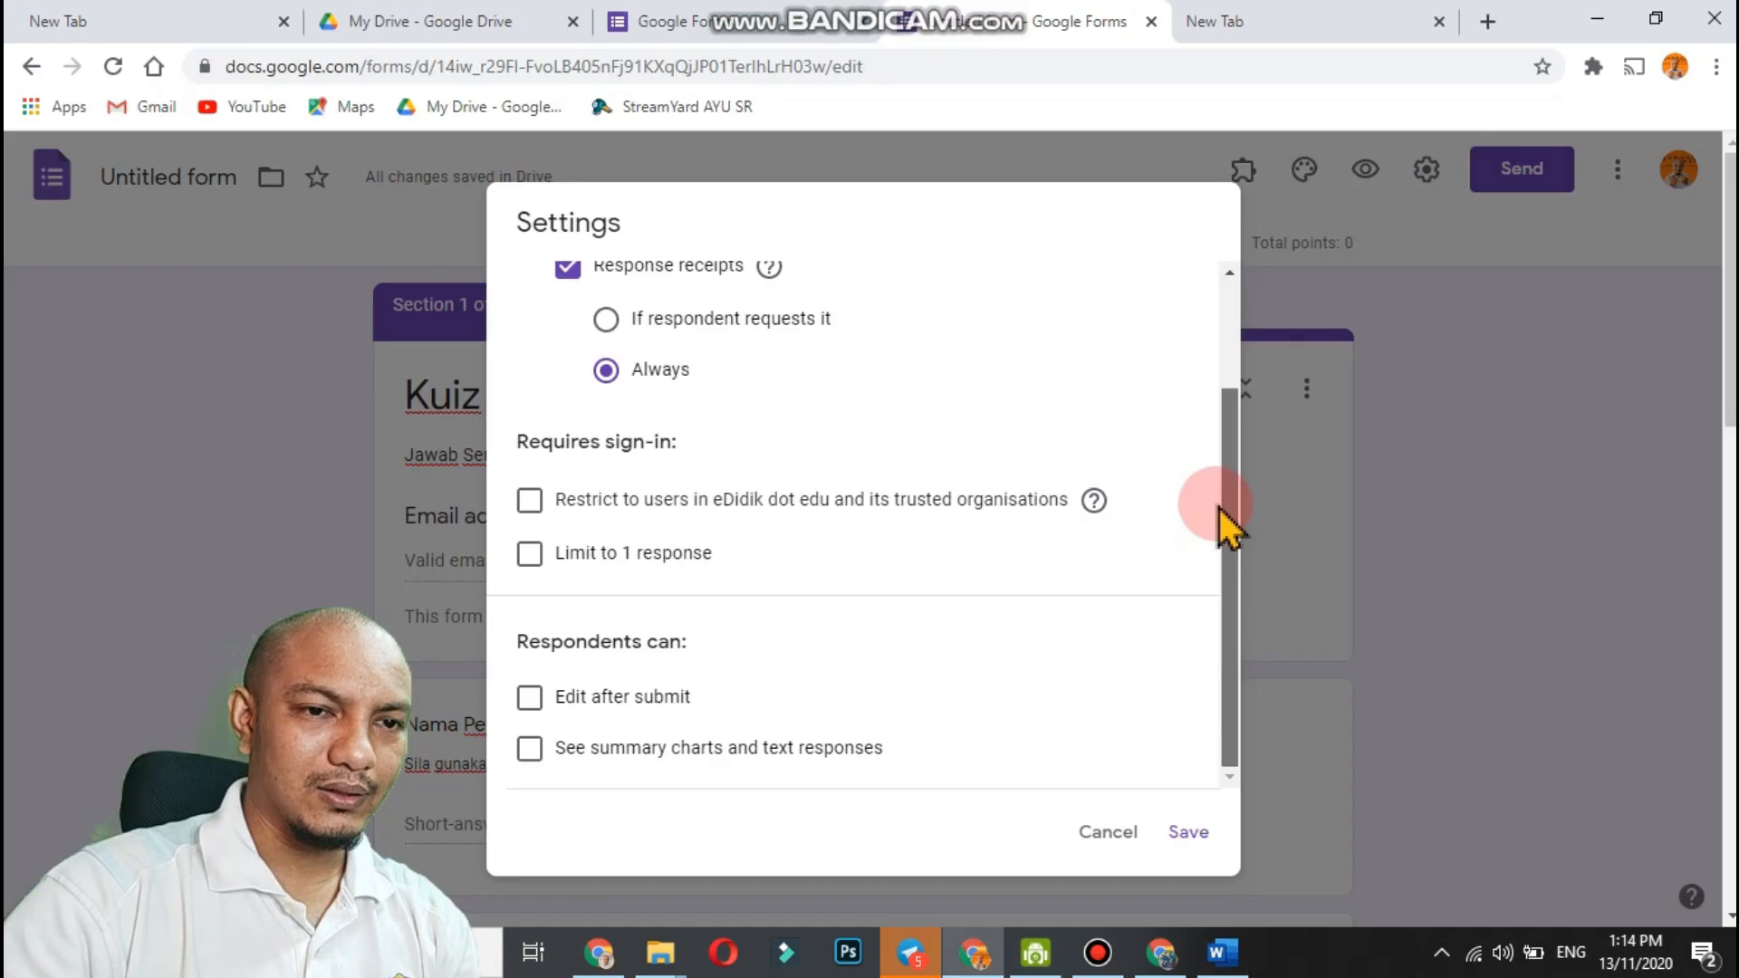
Review the form's general settings and close them without saving.
scroll(1245, 389, "up", 5)
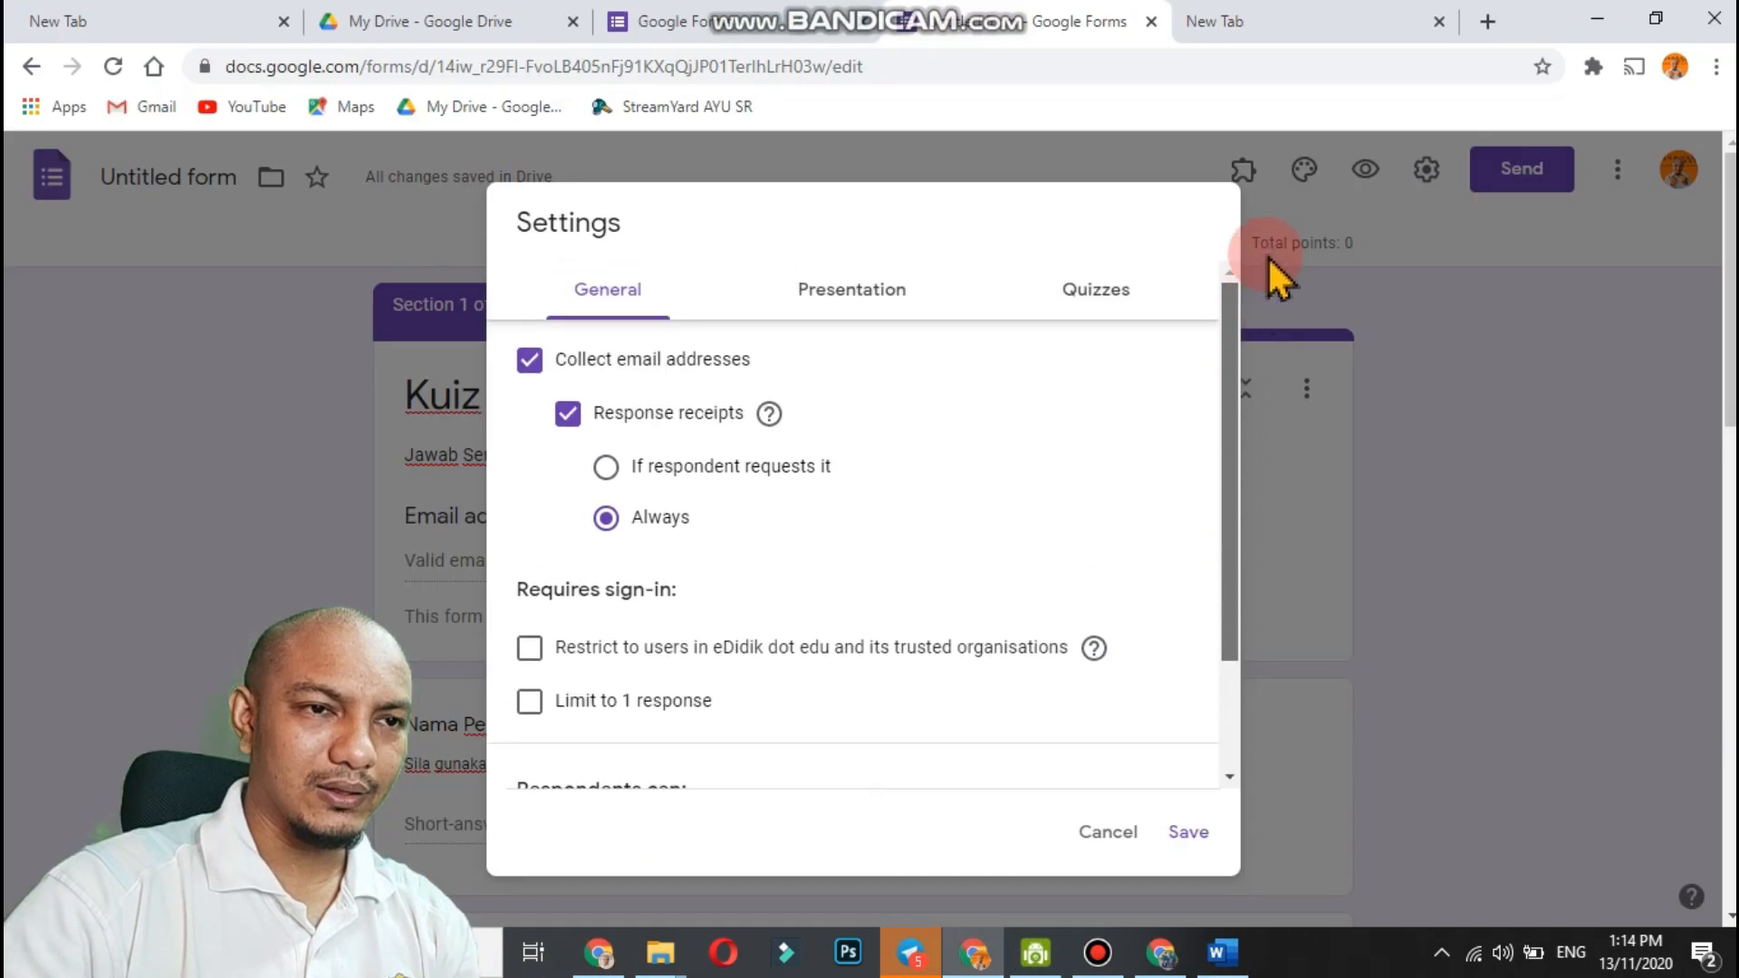
left_click(1107, 832)
Set the new question's text to "1. Antara berikut yang manakah produk reka bentuk dan teknologi berbentuk konkrit.".
scroll(992, 759, "down", 13)
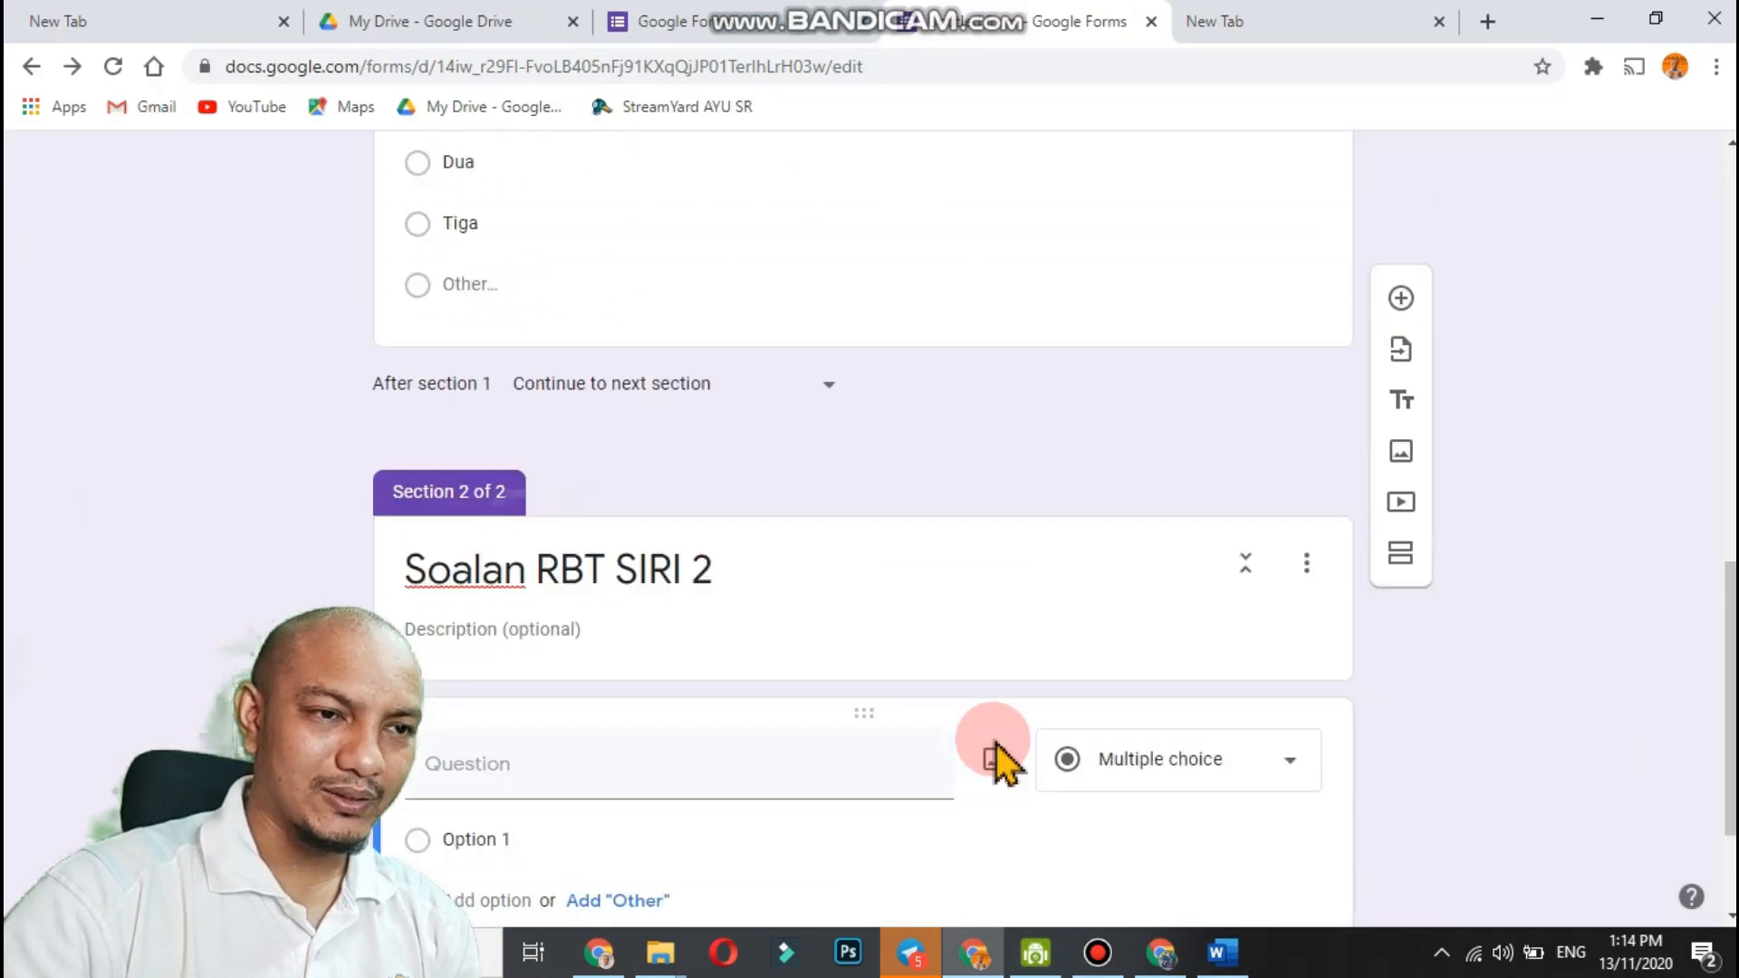
scroll(994, 759, "down", 2)
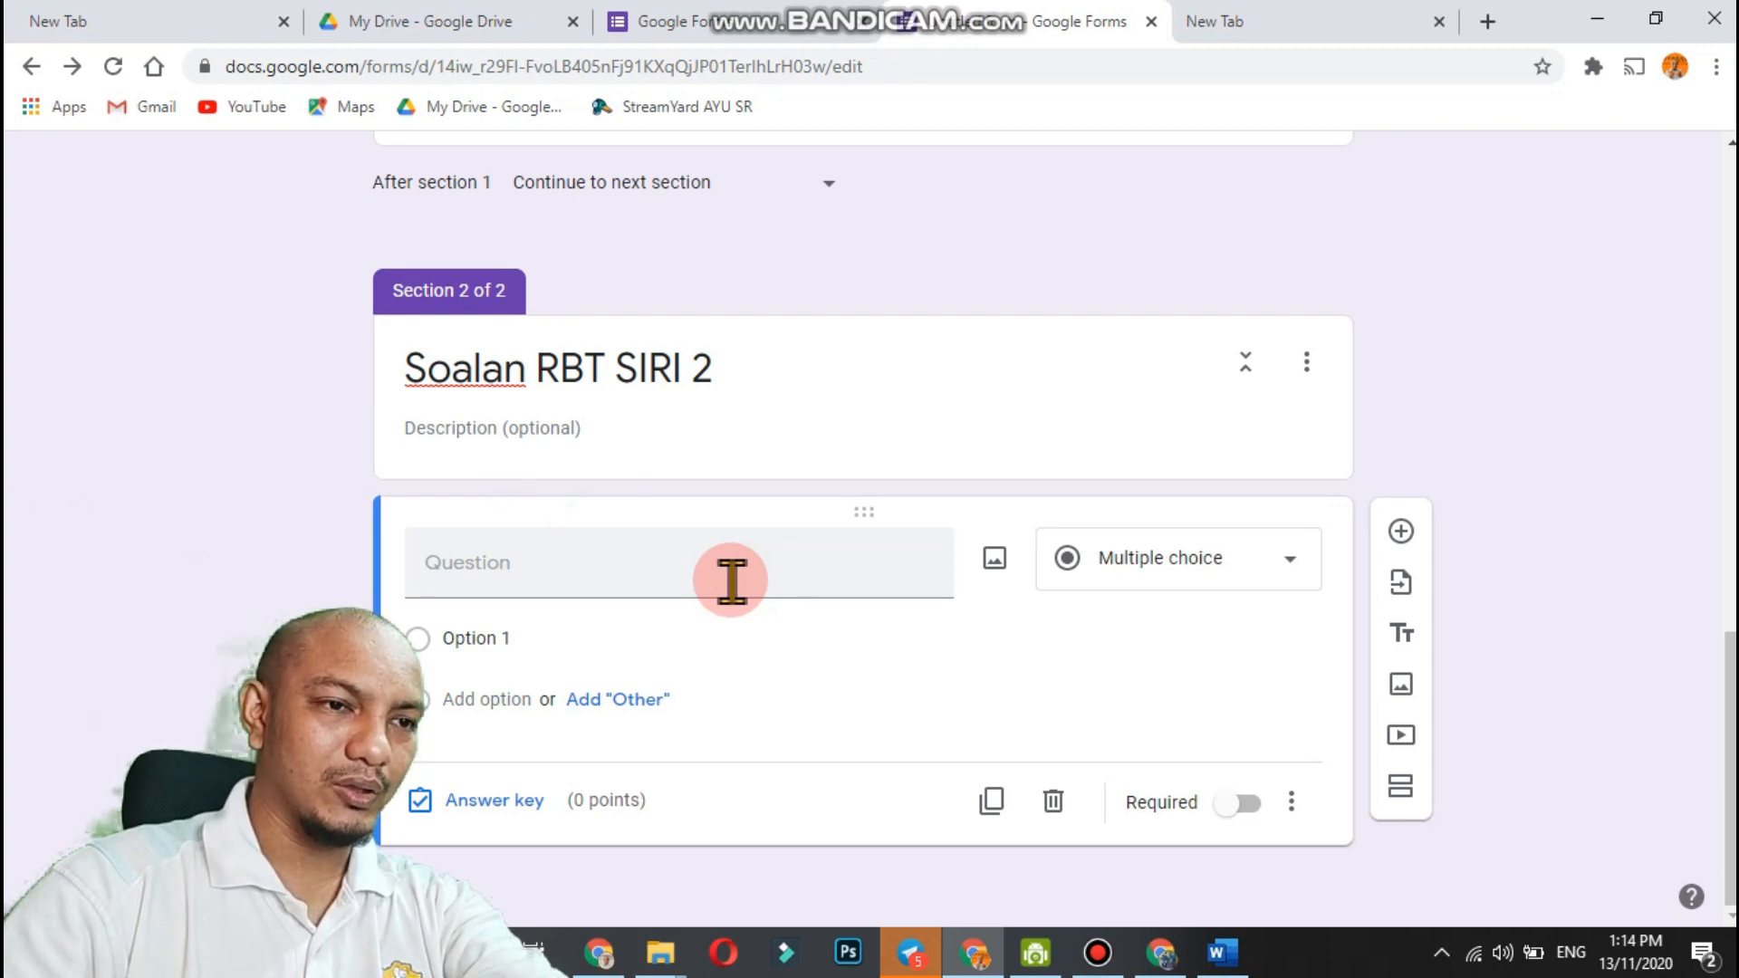
type("1\tAntara berikut yang manakah produk reka bentuk dan teknologi berbentuk konkrit")
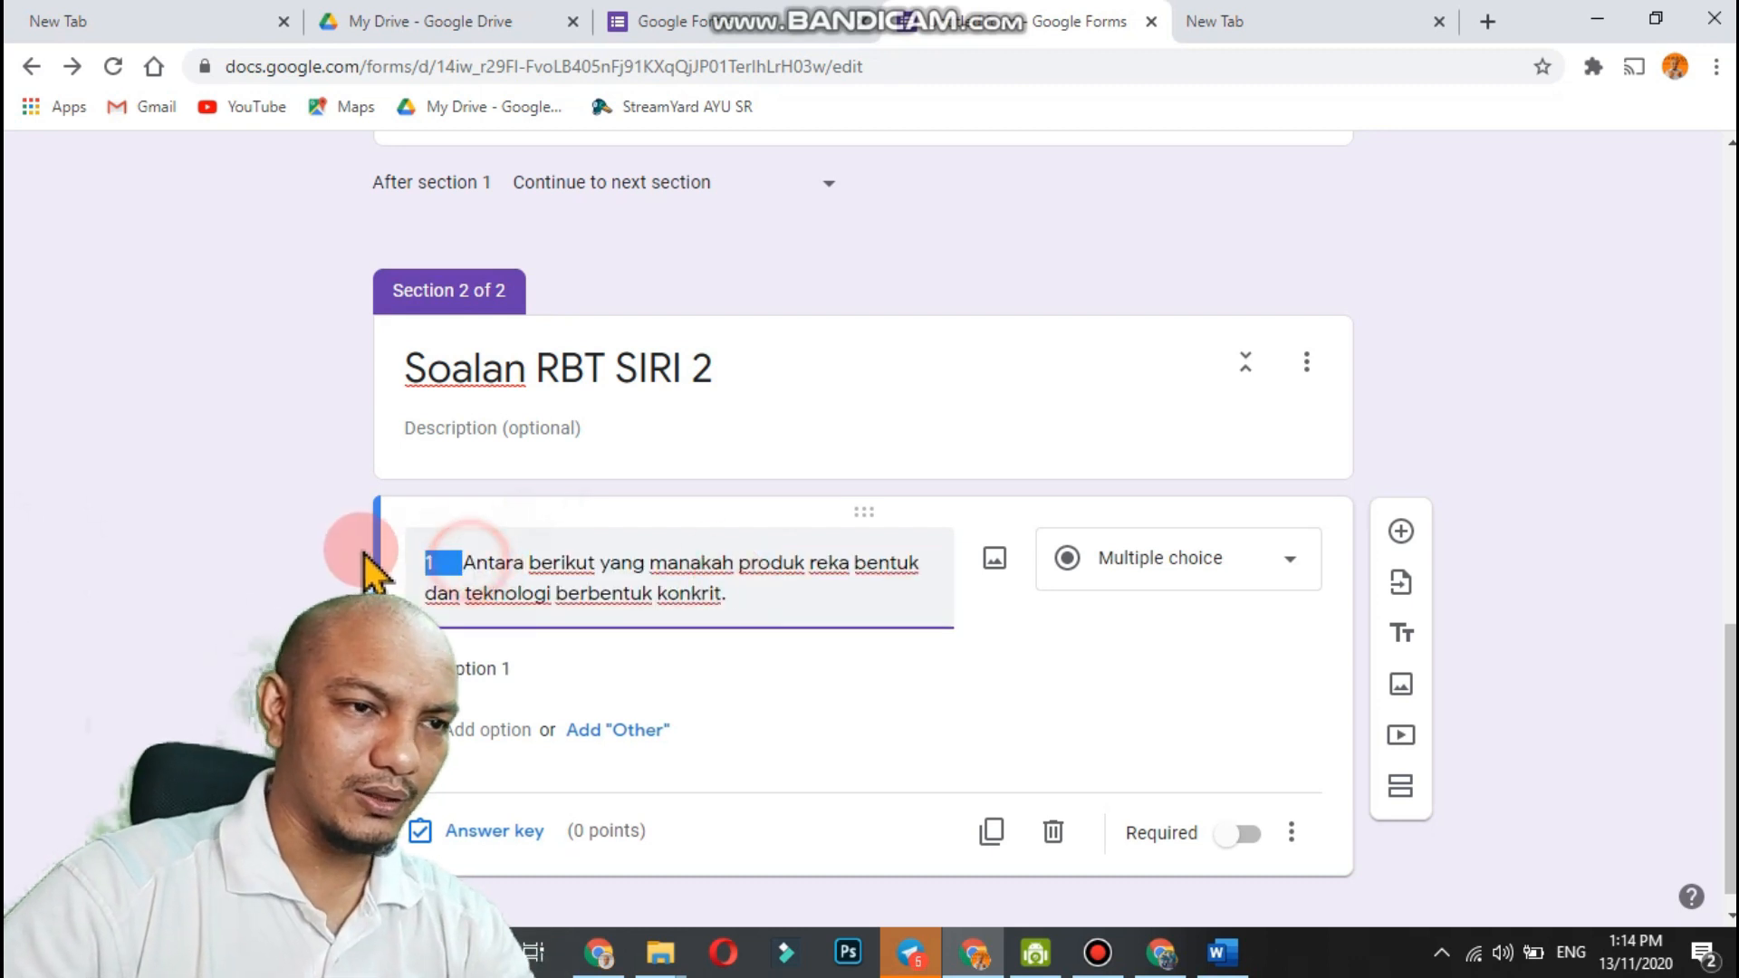
key("BackSpace")
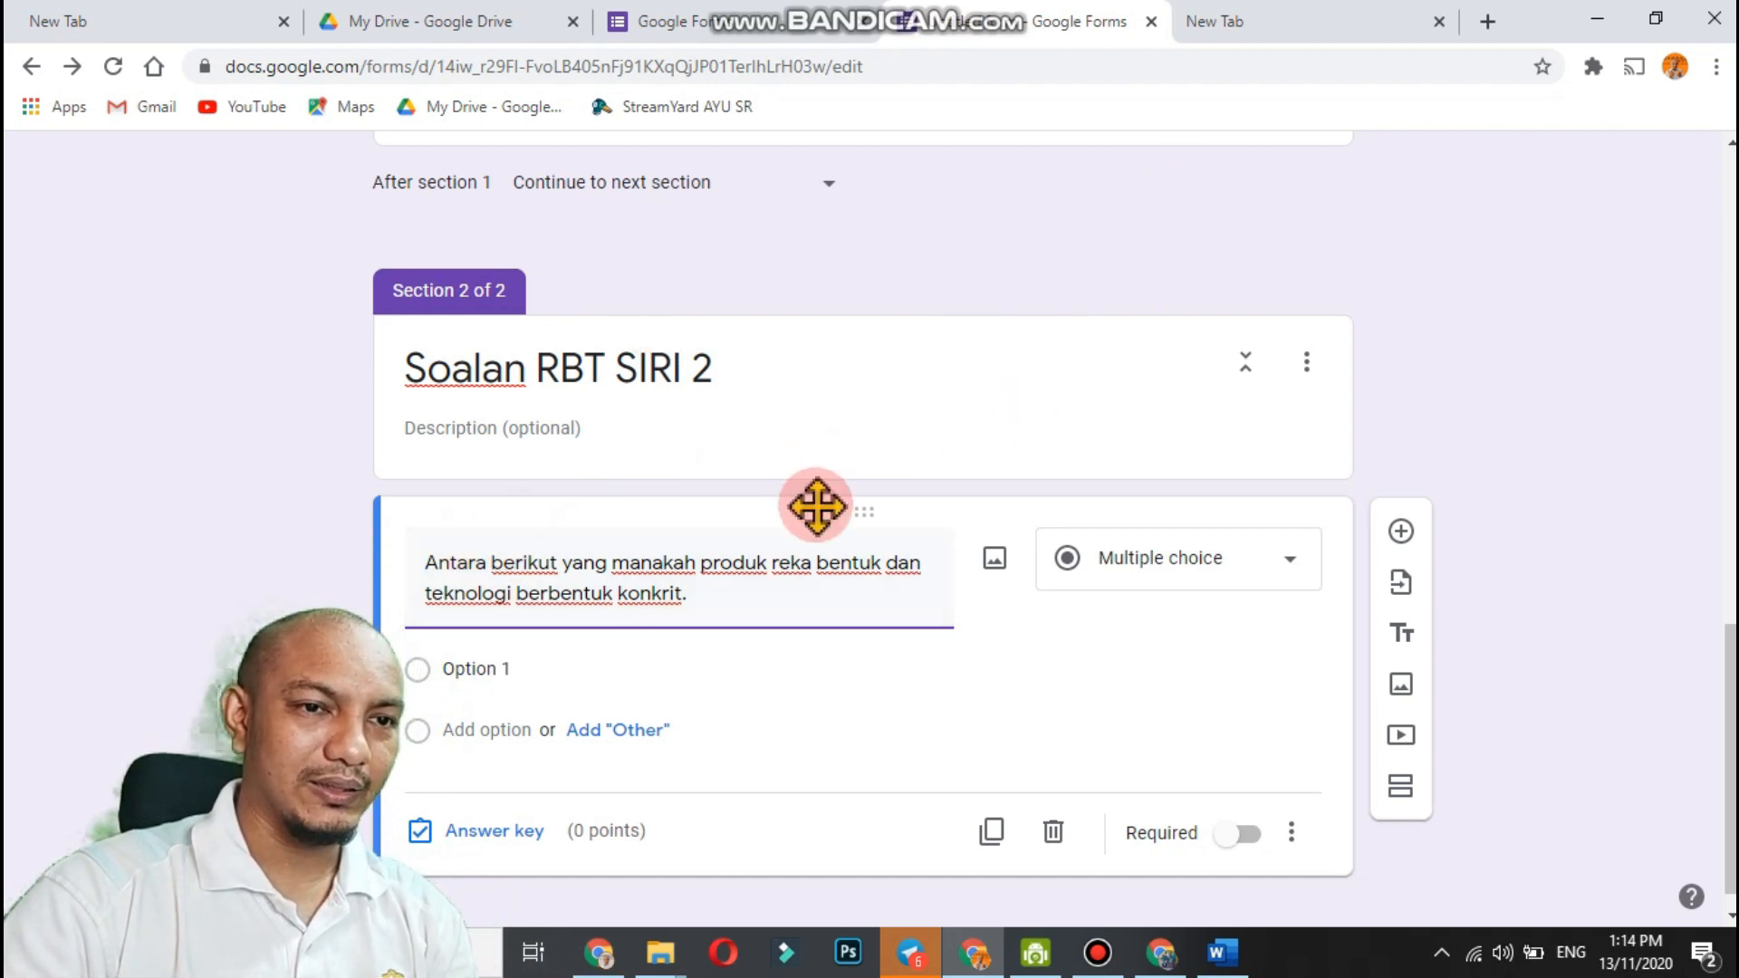
type("1.")
Select the first answer option for editing and arrange the Word document and the form side by side.
left_click(555, 667)
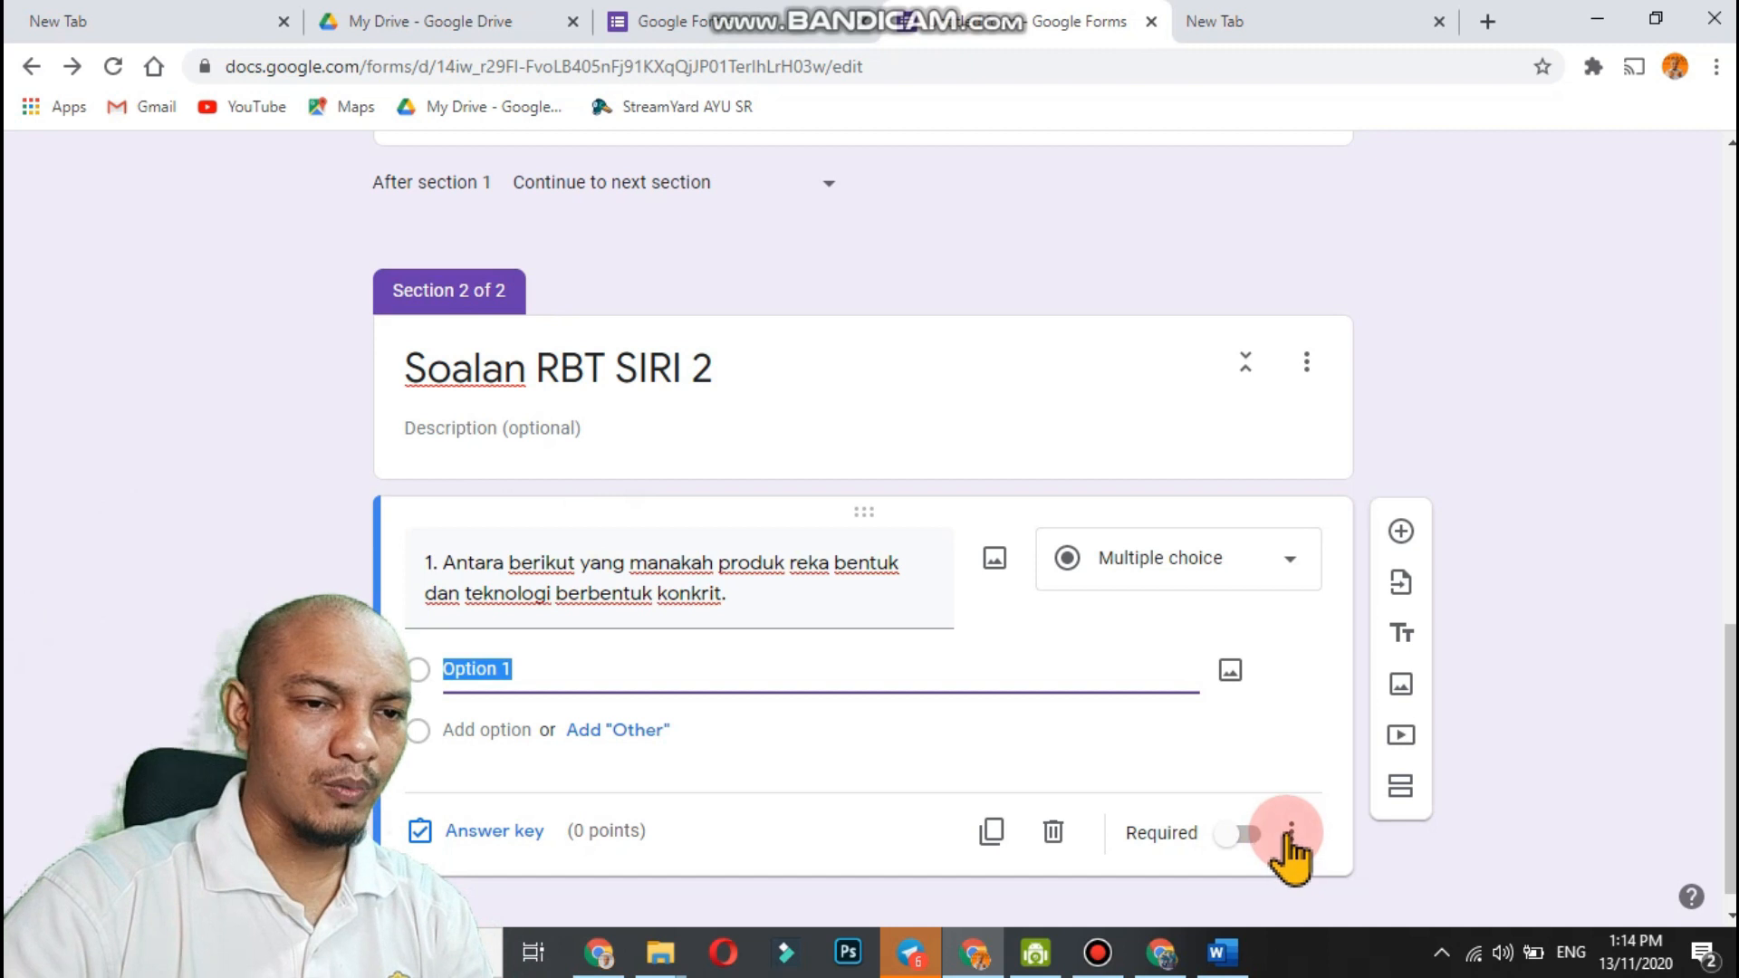
left_click(1220, 952)
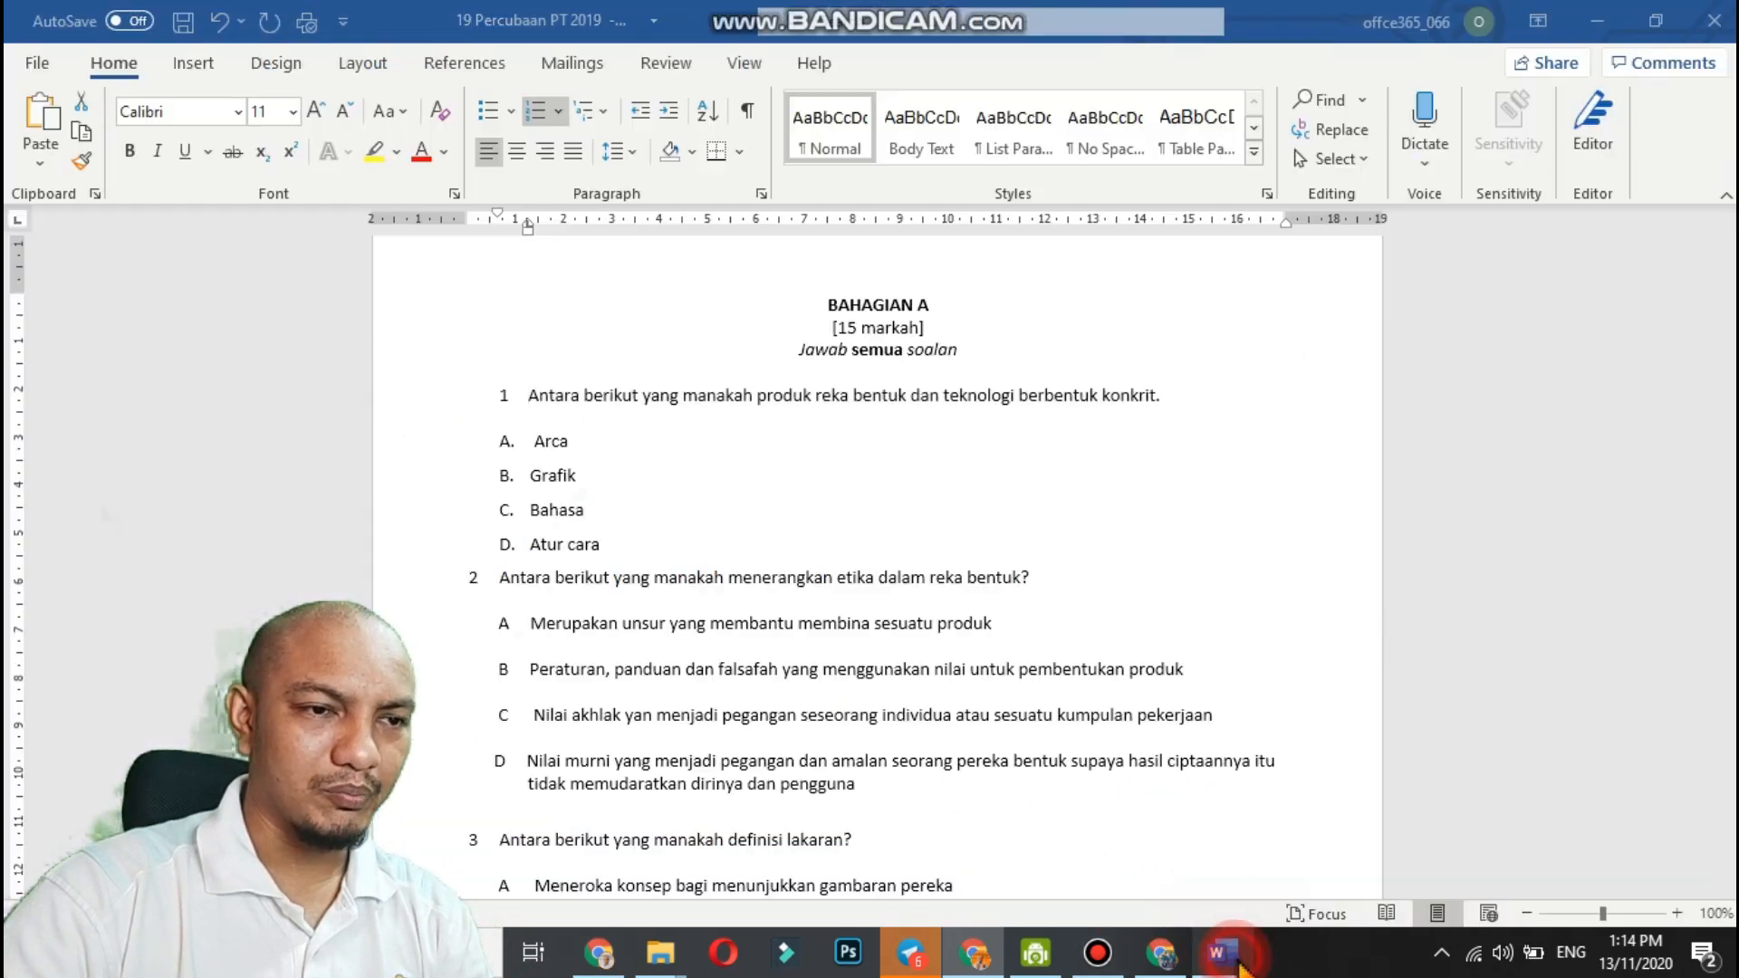
double_click(1286, 36)
left_click_drag(1734, 96, 1737, 96)
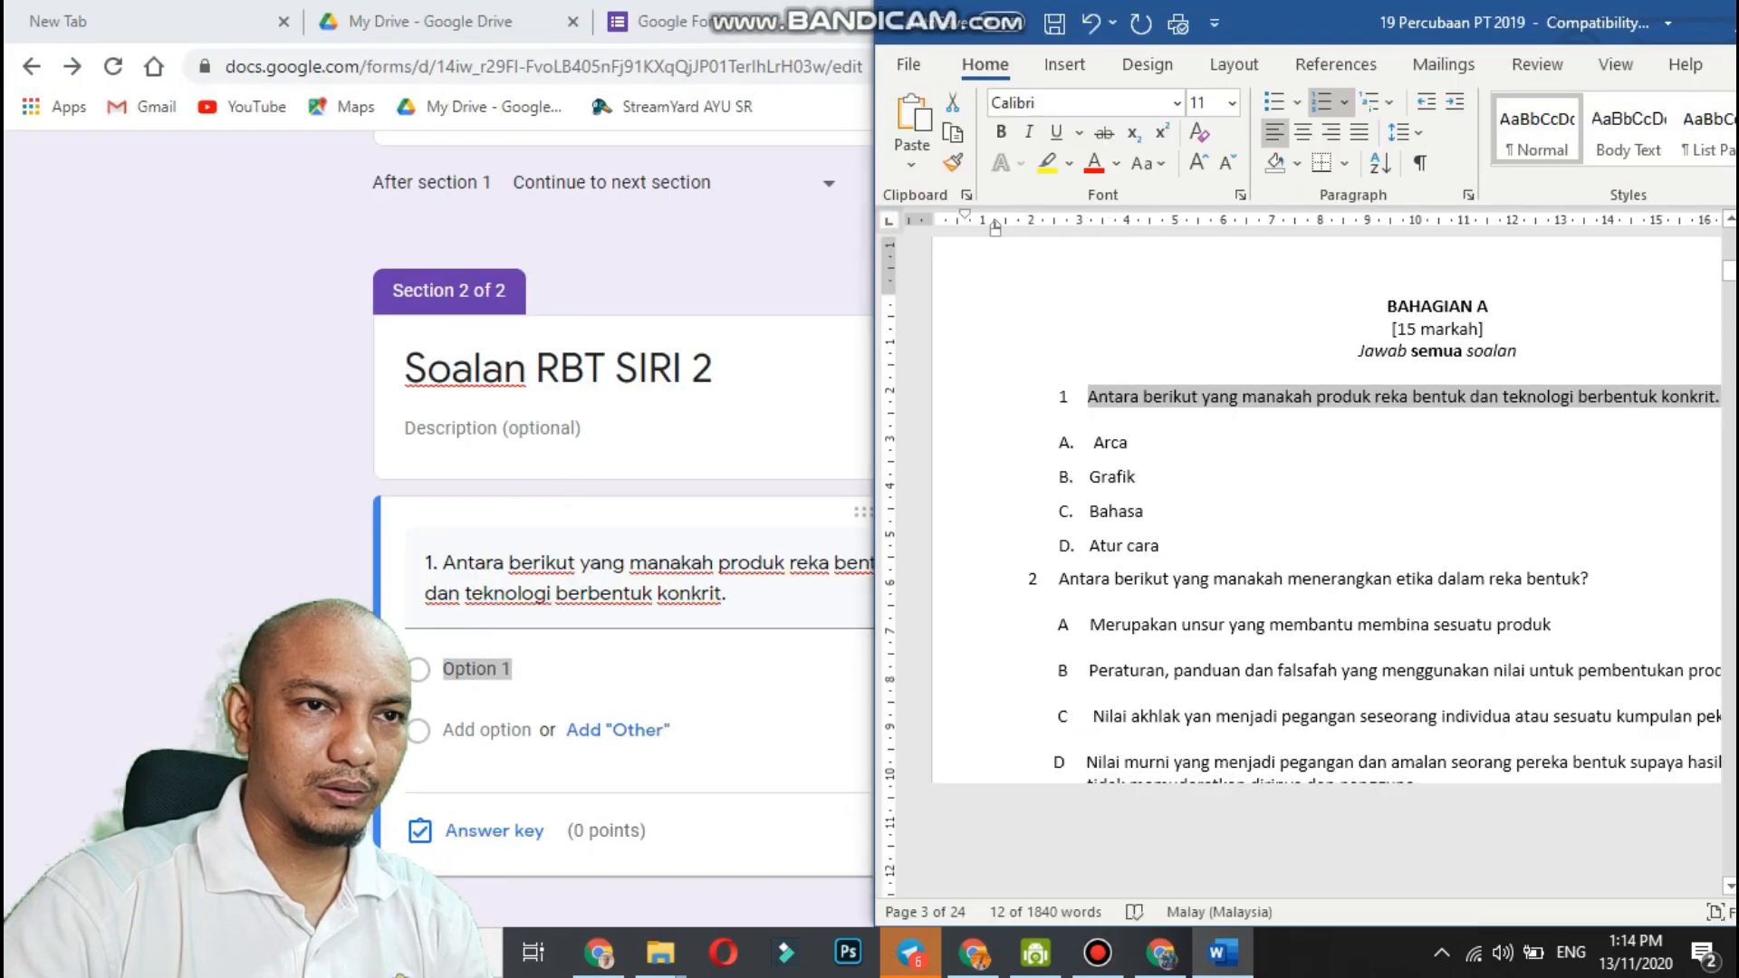
left_click(275, 272)
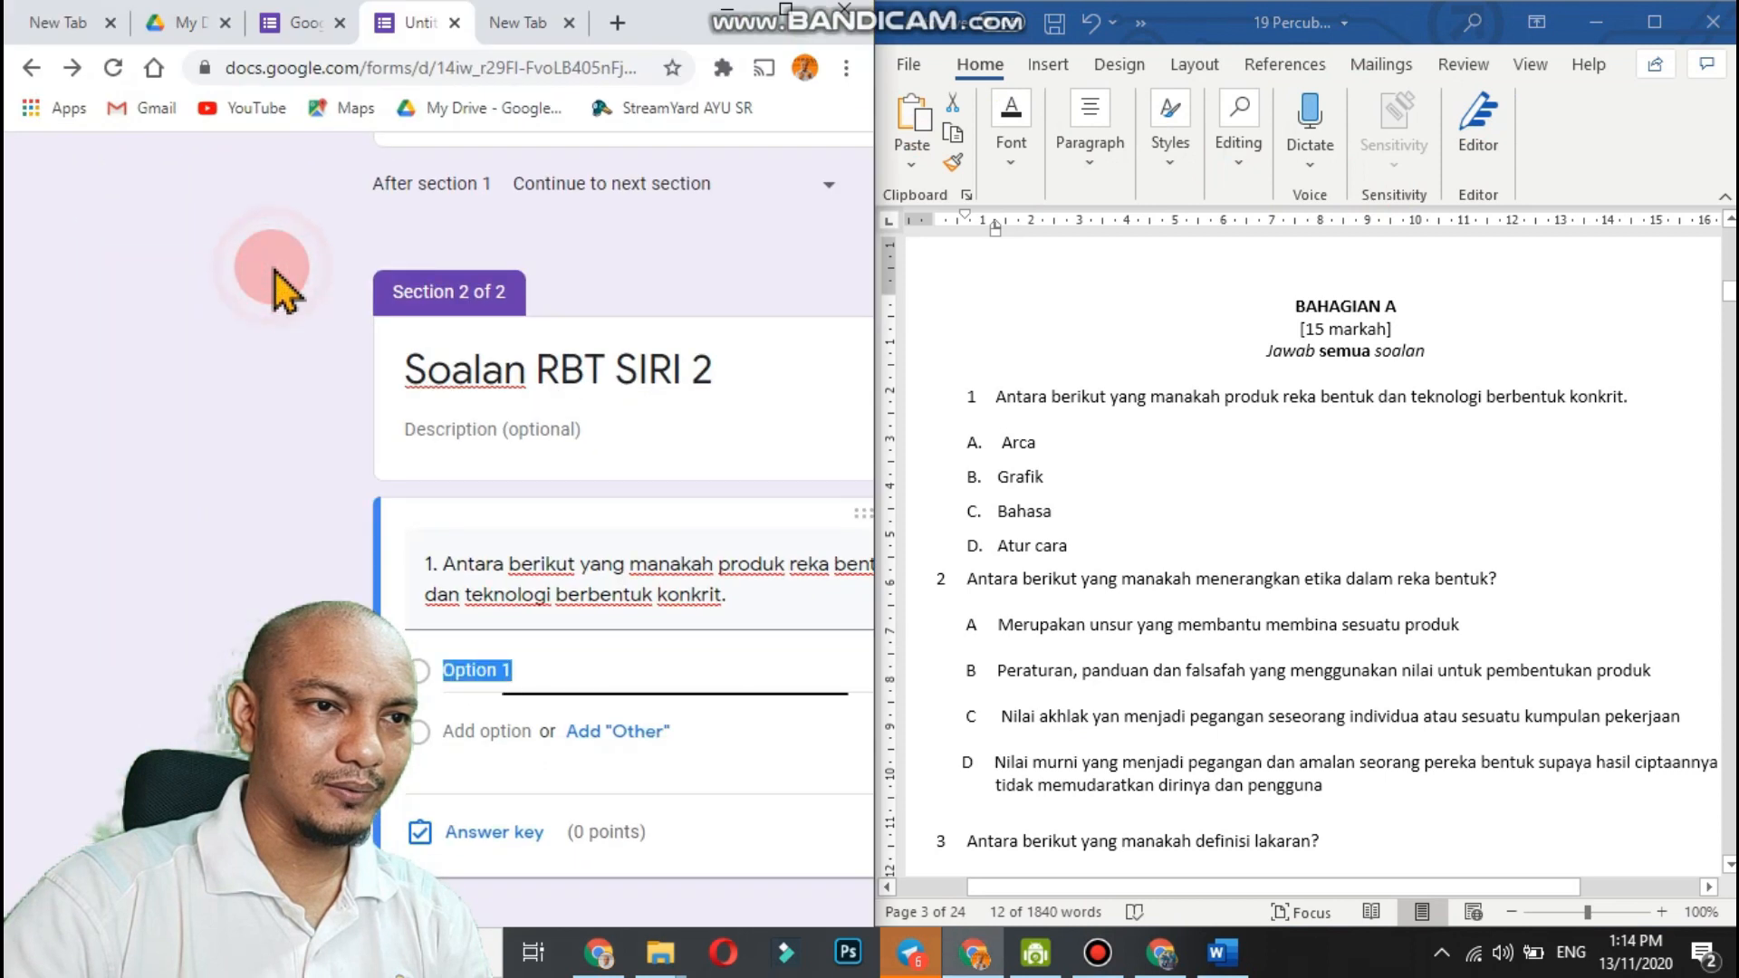
Copy "Arca" from answer A of question 1 in the Word document into the form's first option.
left_click(1018, 443)
double_click(1020, 446)
key("ctrl+c")
key("ctrl+v")
left_click_drag(145, 673, 83, 671)
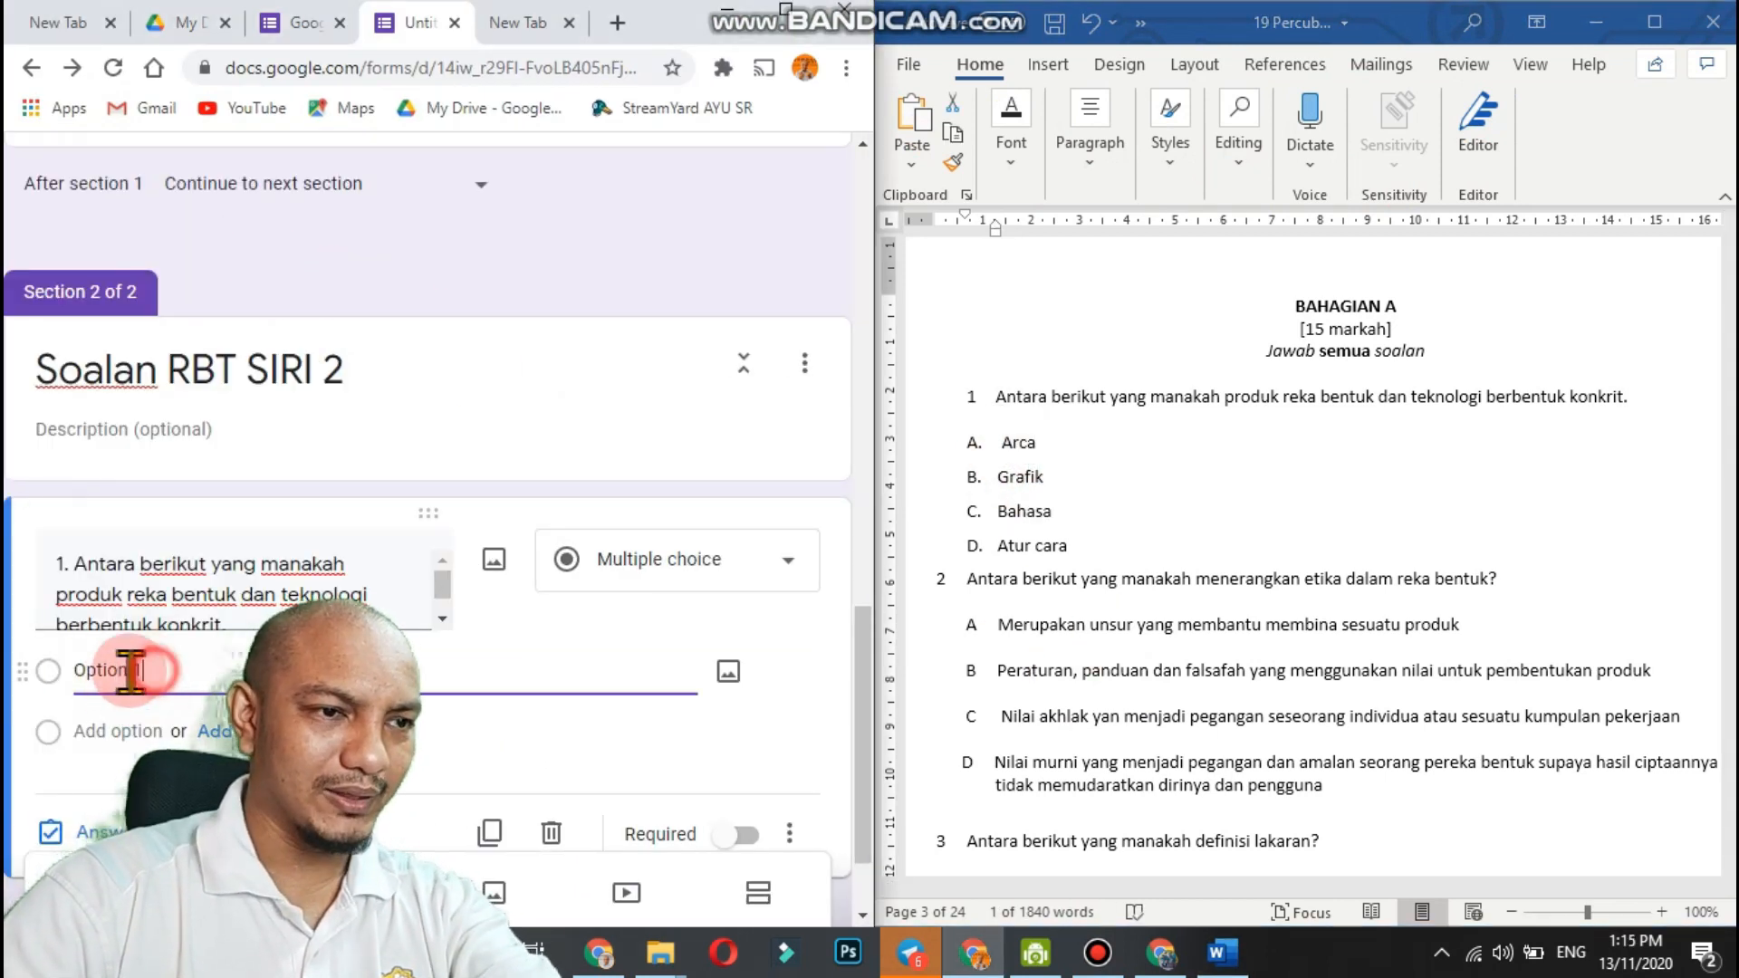
Add the second and third answer options, "B. Grafik" and "C. Bahasa", copied from the Word document.
left_click(118, 731)
double_click(1020, 477)
left_click_drag(145, 731, 84, 738)
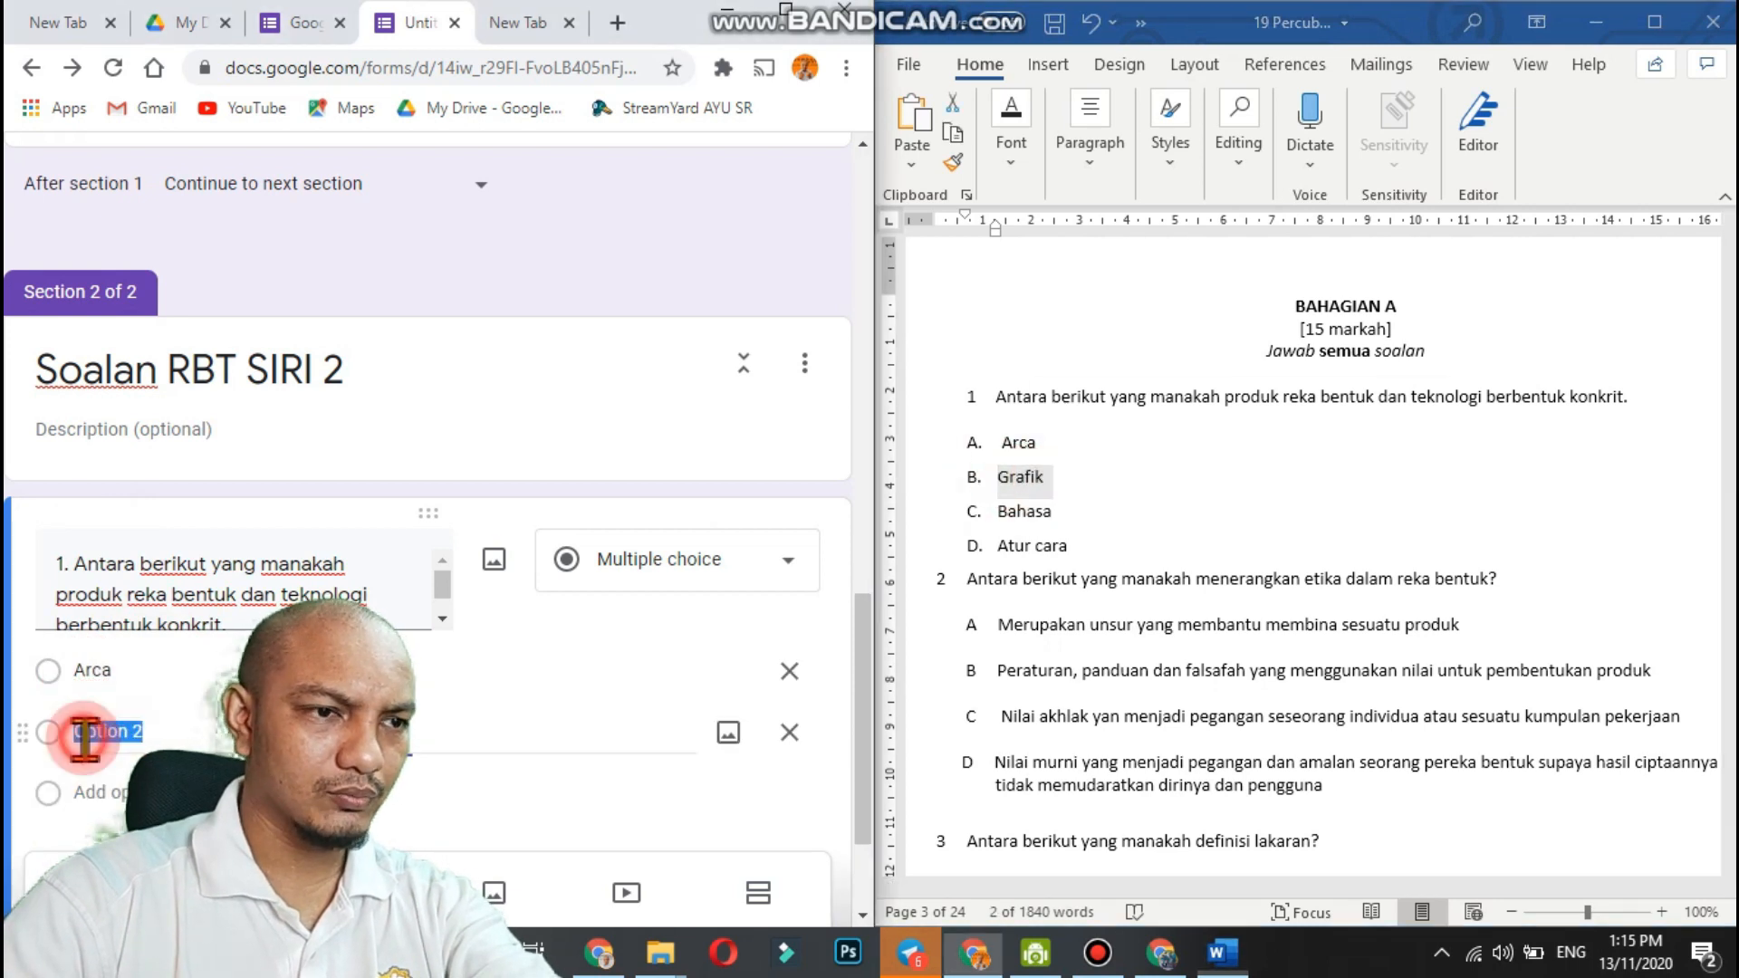
left_click(91, 792)
double_click(1024, 511)
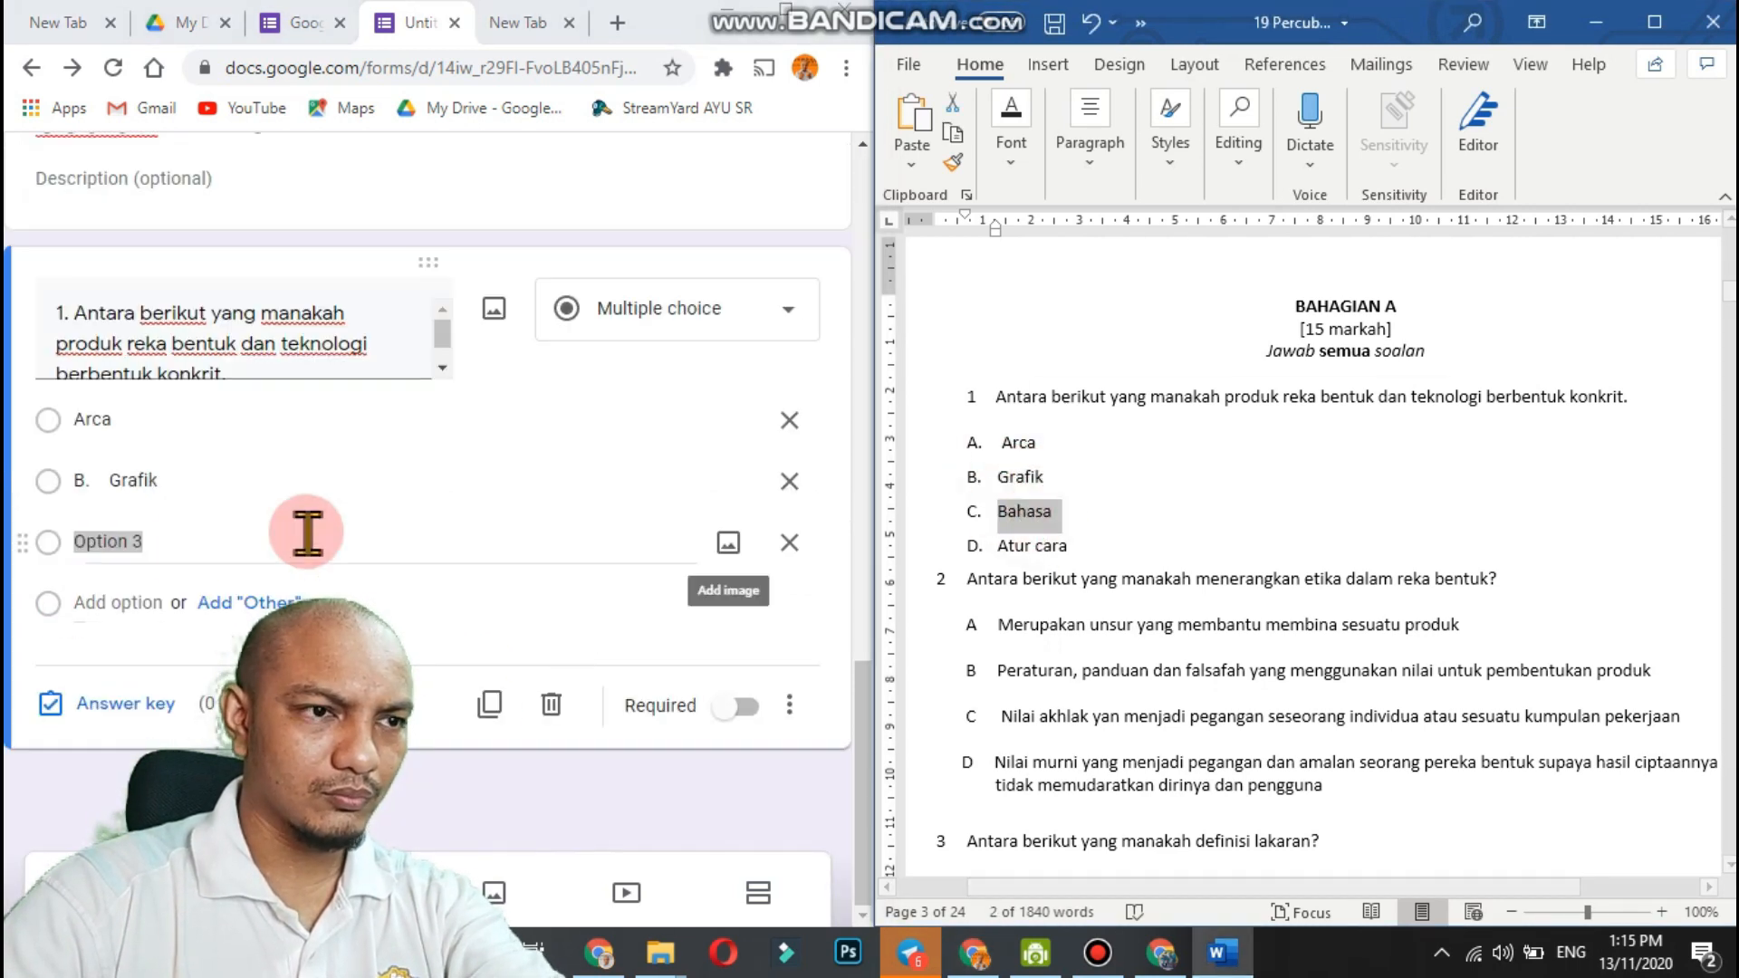
left_click(159, 541)
left_click_drag(159, 542, 80, 543)
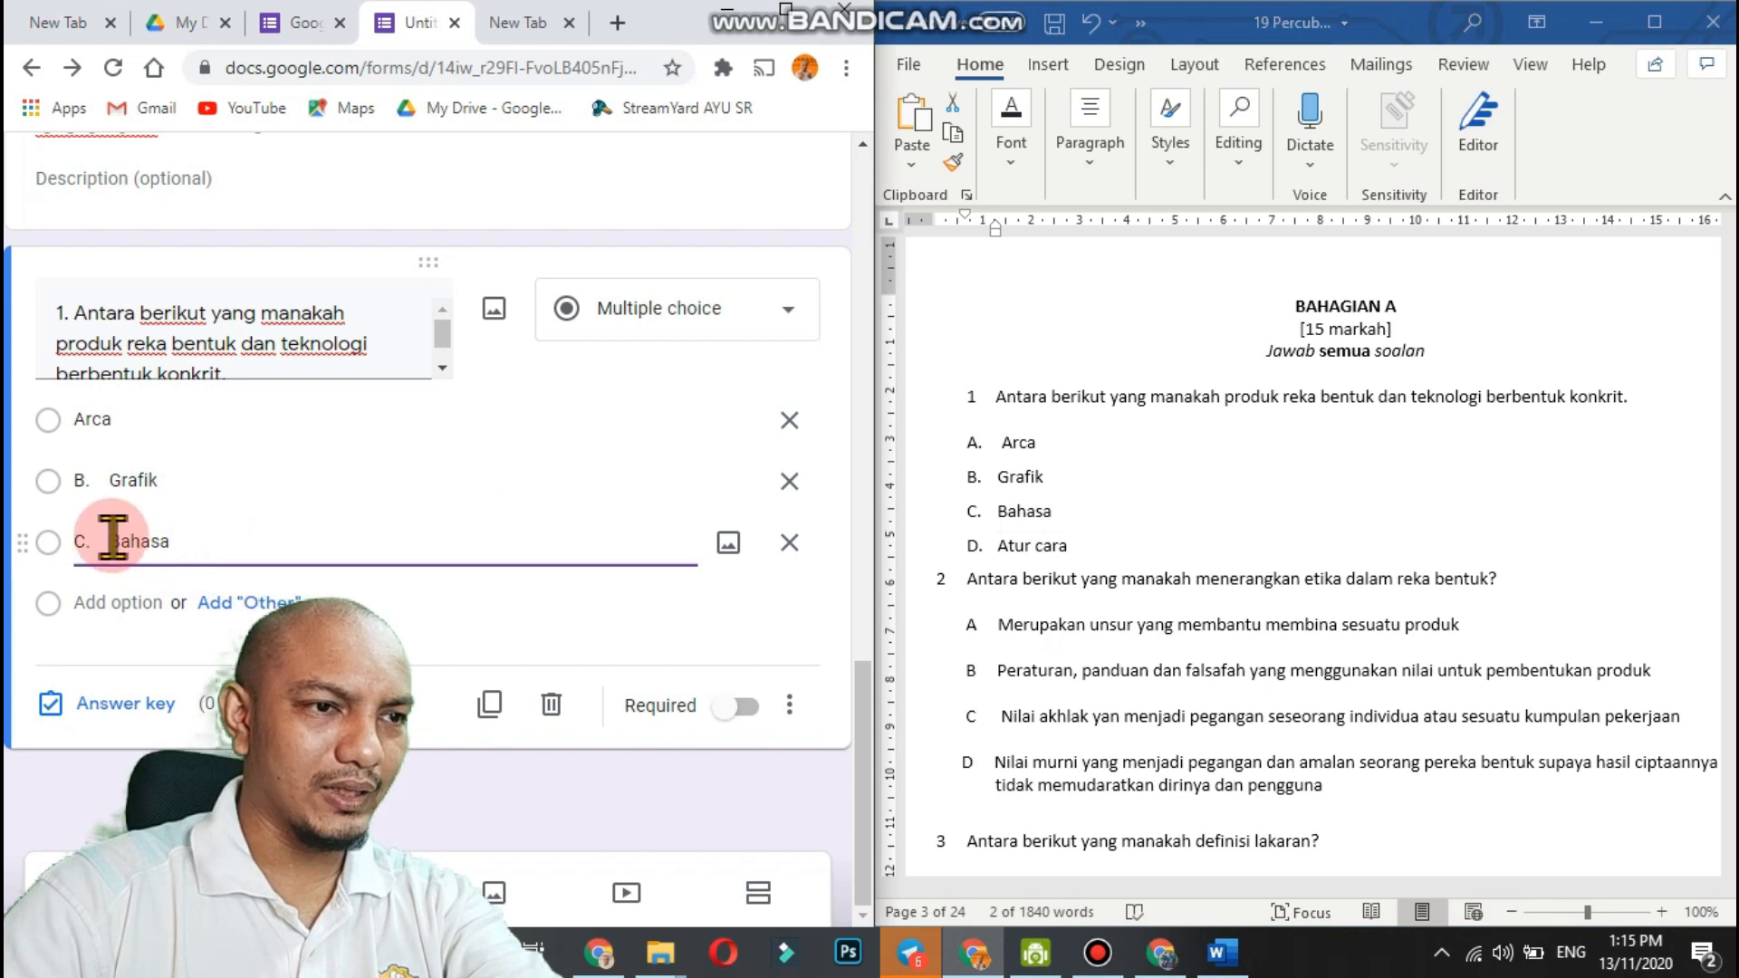
Remove the letter prefixes so the second and third options read only "Grafik" and "Bahasa".
left_click(112, 538)
key("BackSpace")
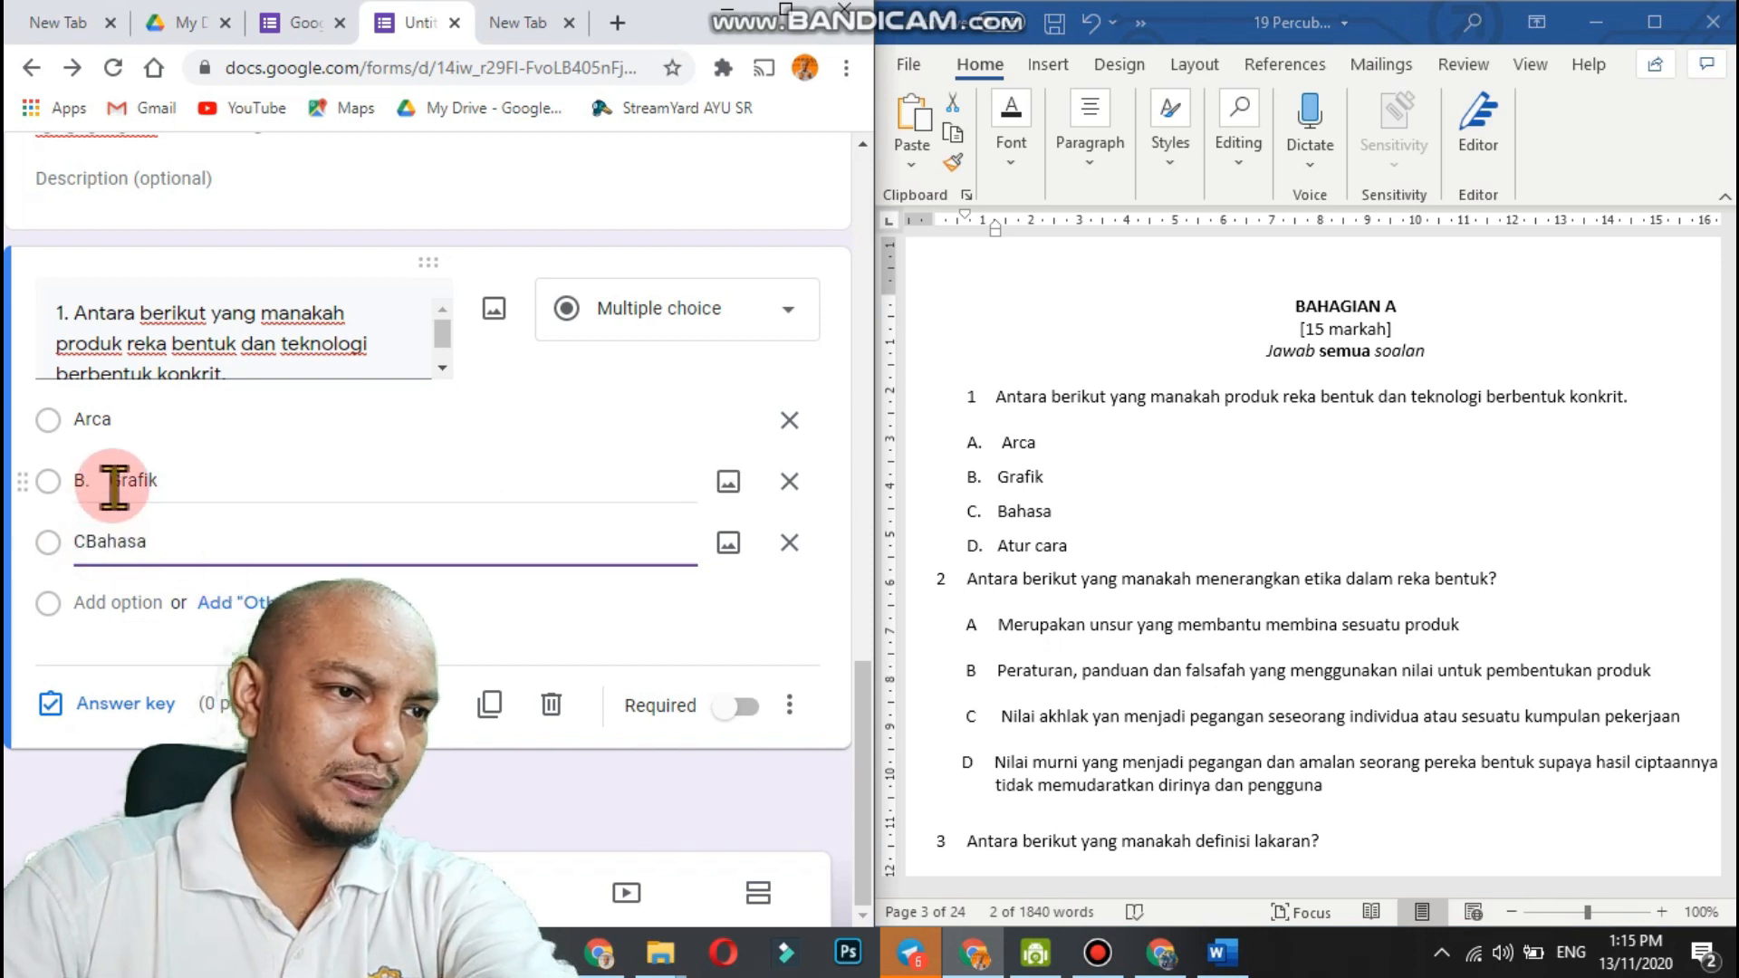
triple_click(114, 481)
key("BackSpace")
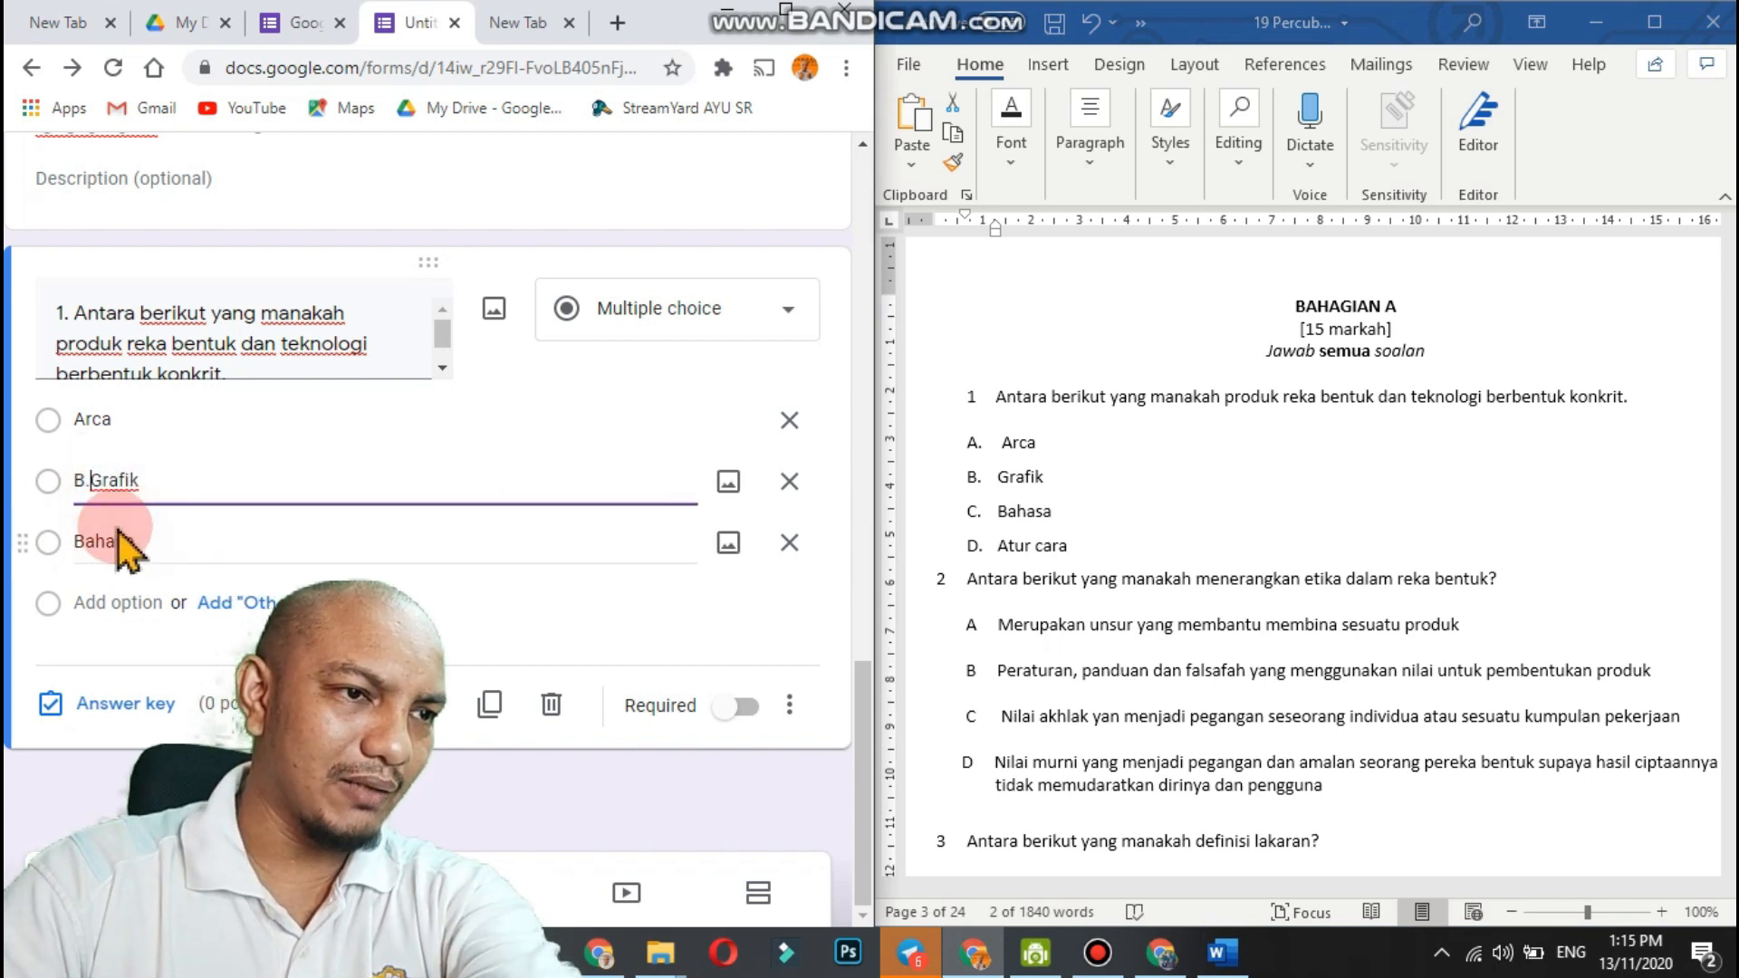
Add a fourth option, "Atur cara", copied from the Word document, and strip its letter prefix.
left_click(118, 602)
double_click(1019, 511)
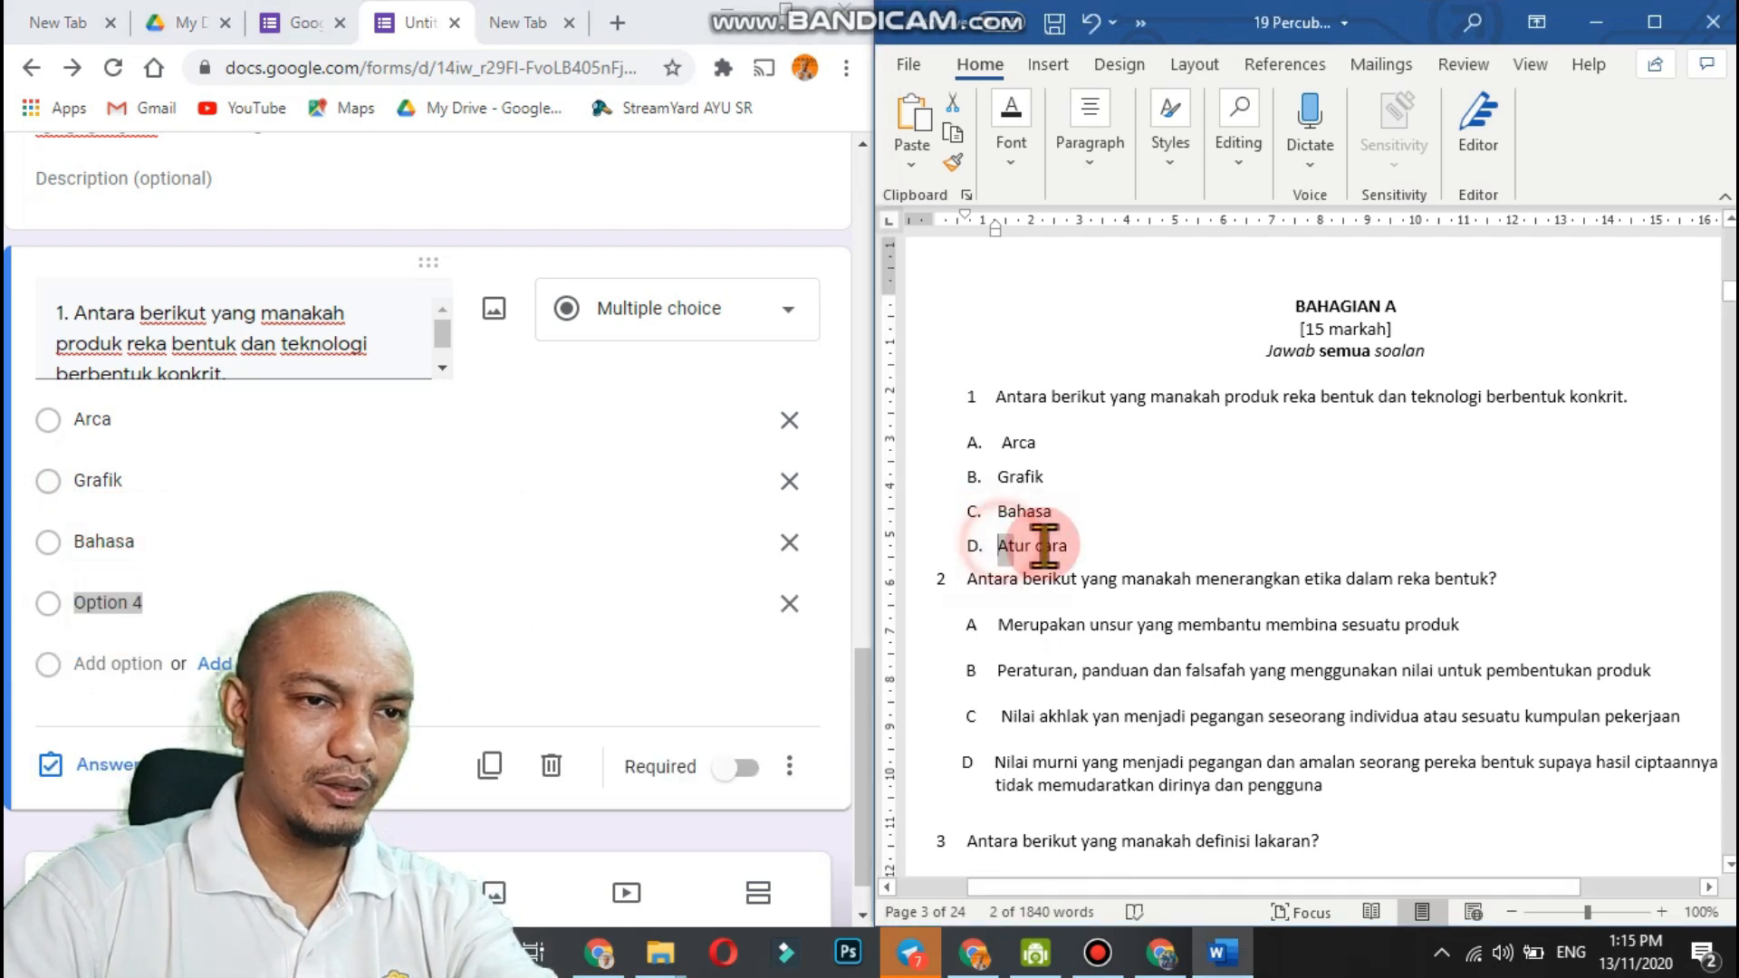
left_click(103, 602)
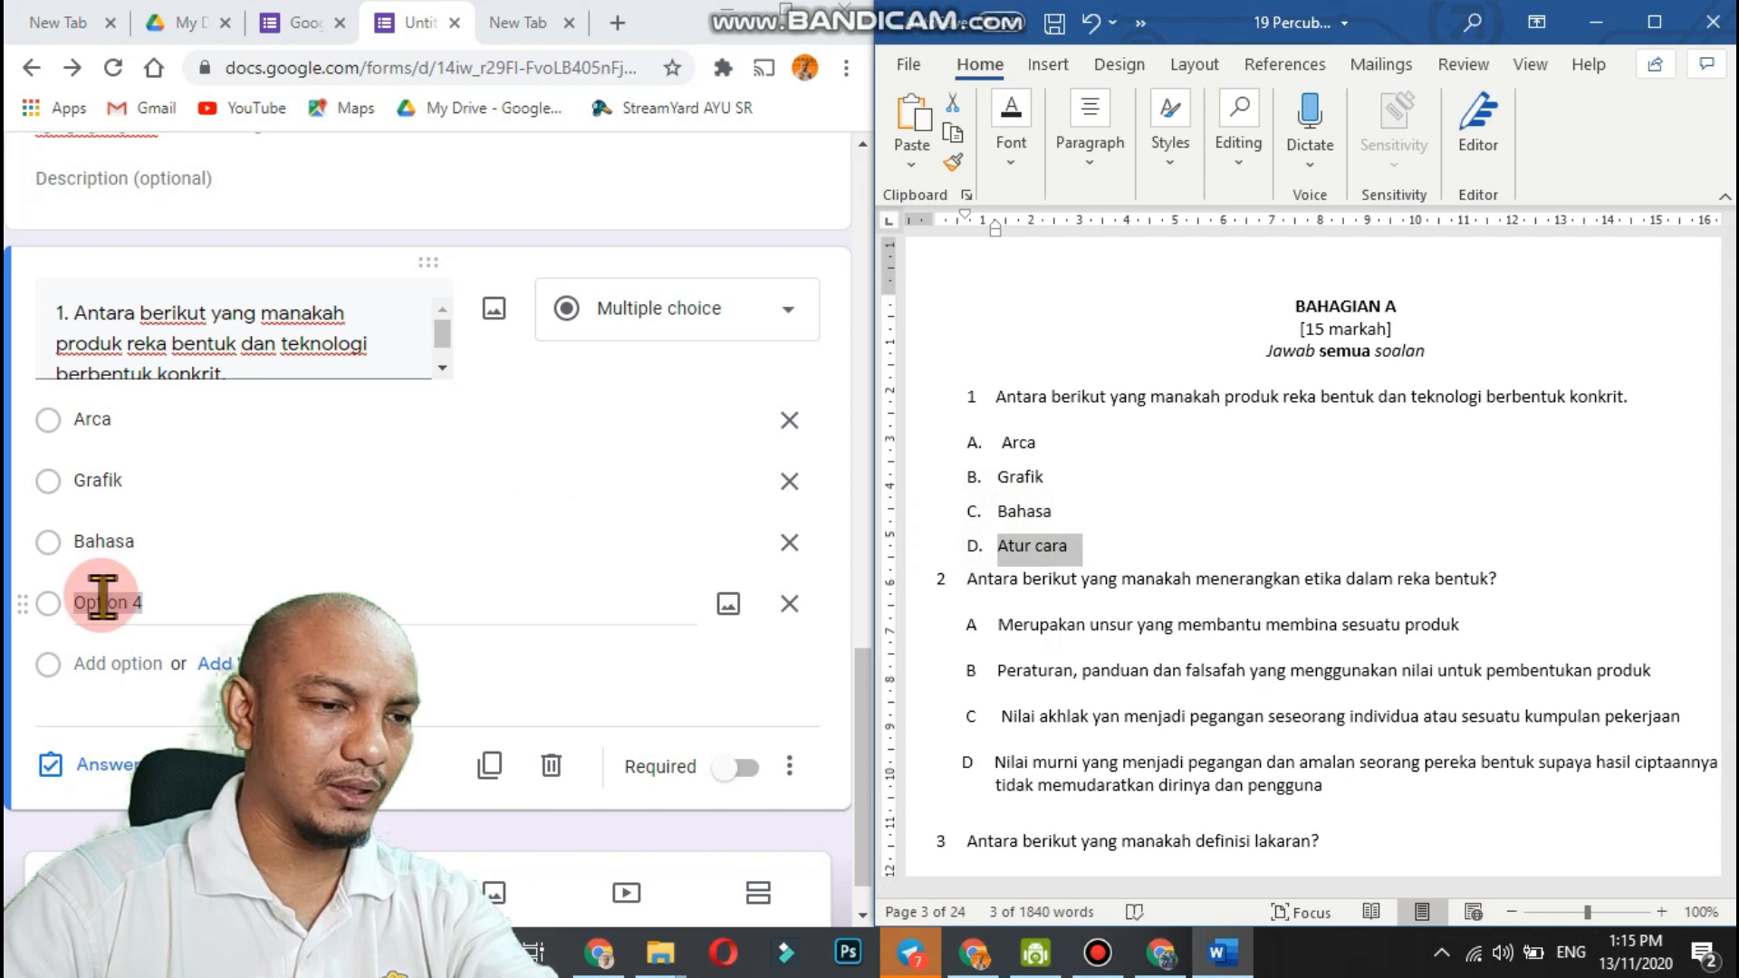
left_click(116, 605)
left_click_drag(145, 603, 76, 602)
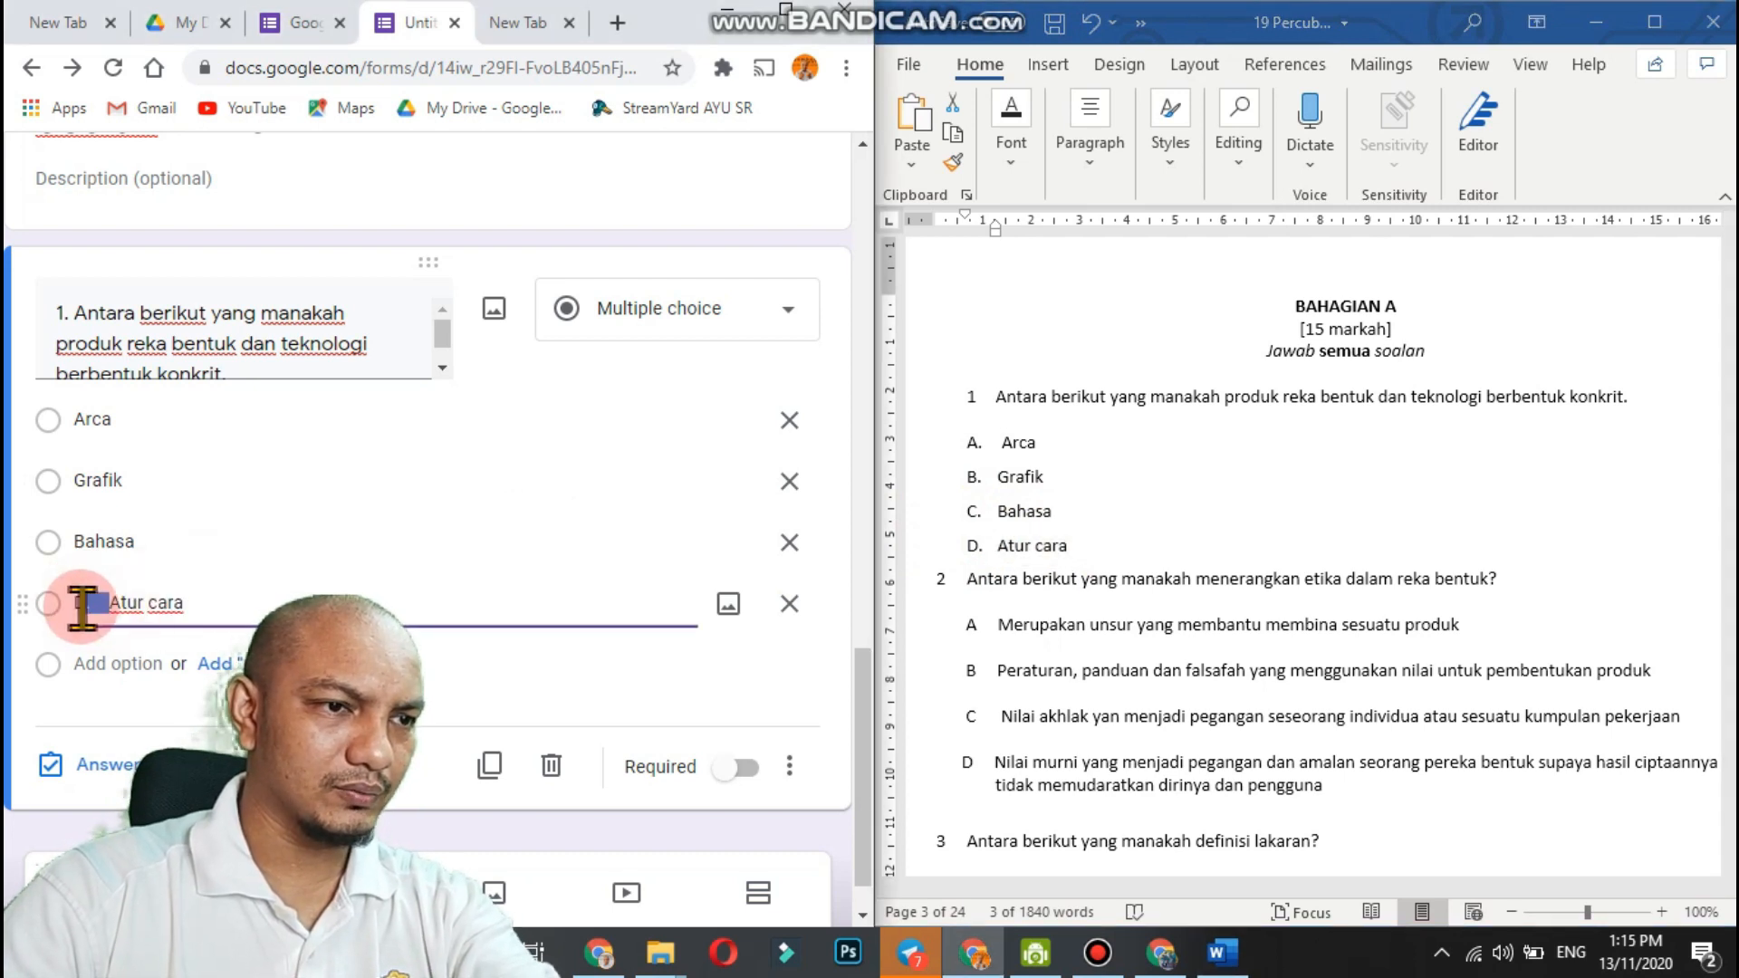
key("BackSpace")
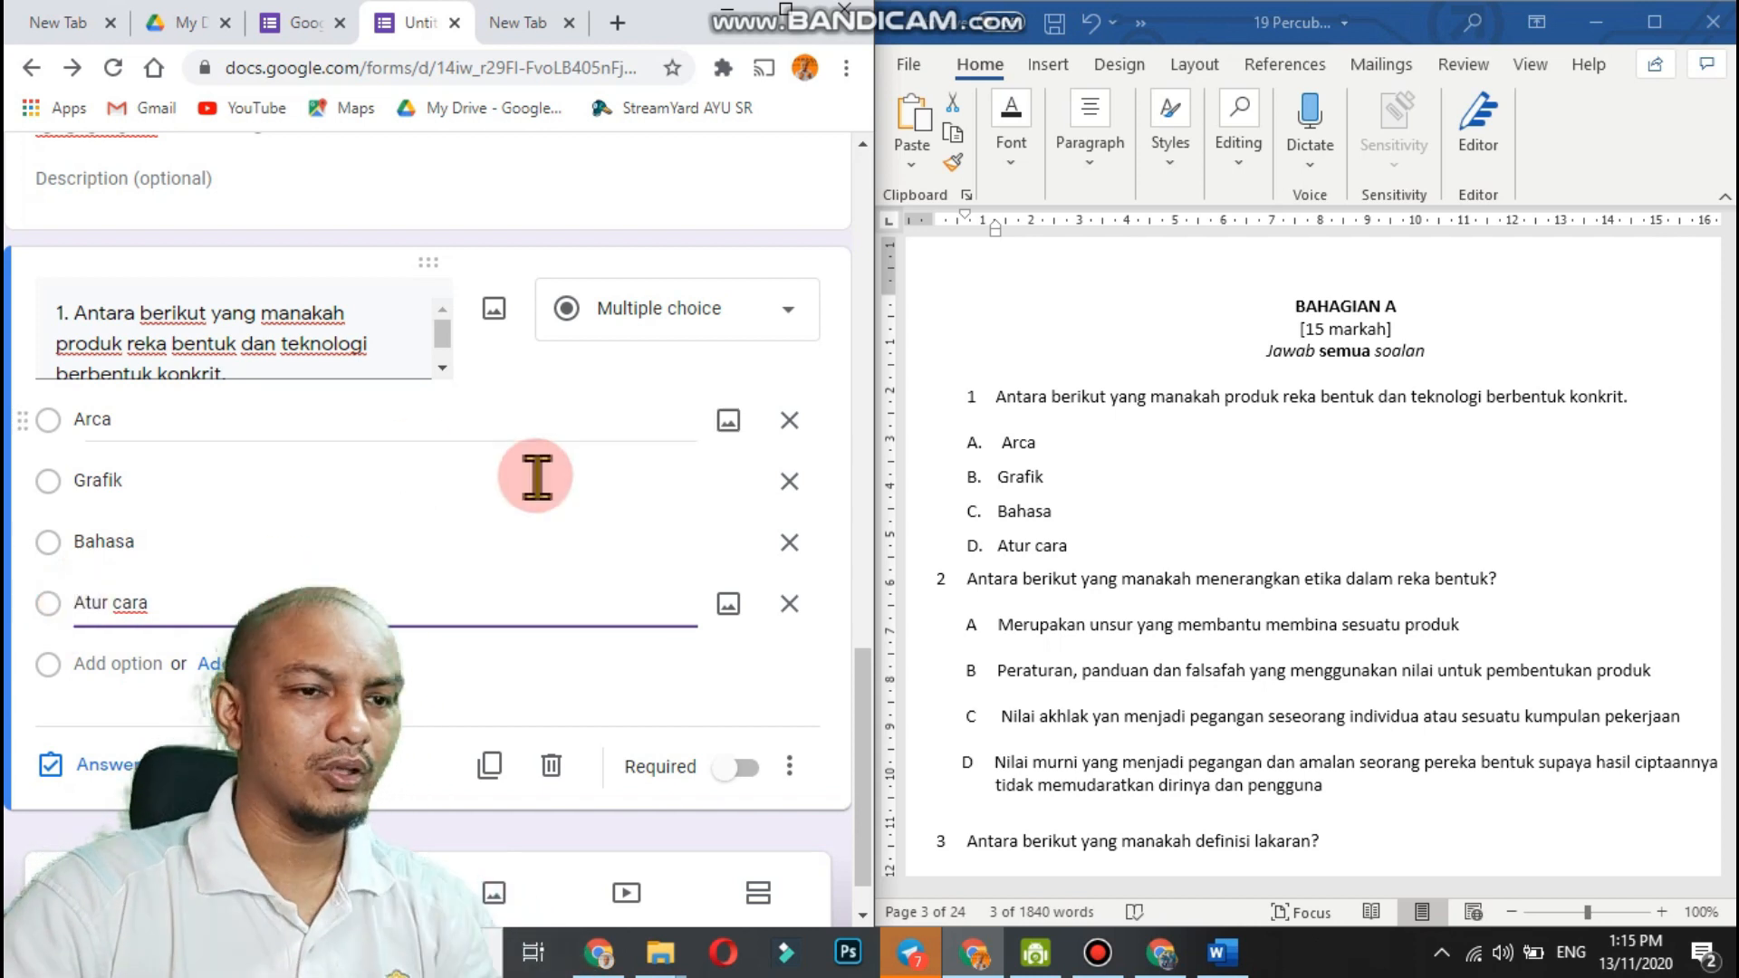
left_click(489, 602)
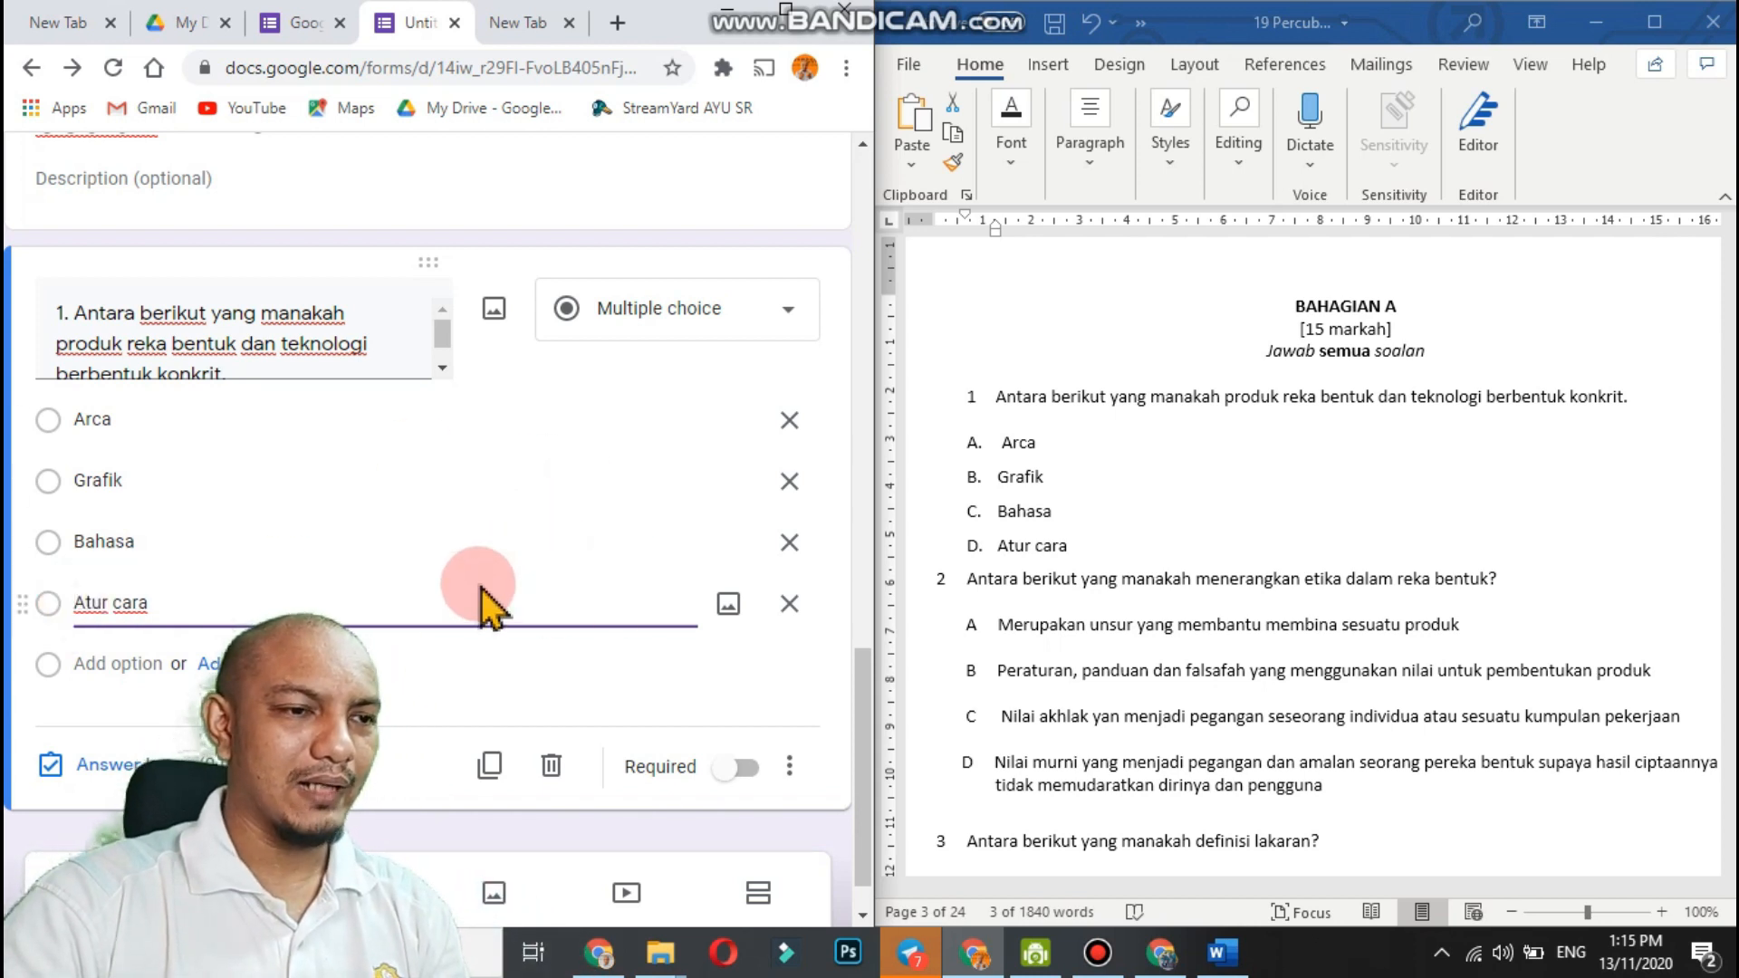
Maximize the form window, make question 1 required and set its answer key to 10 points.
left_click(786, 11)
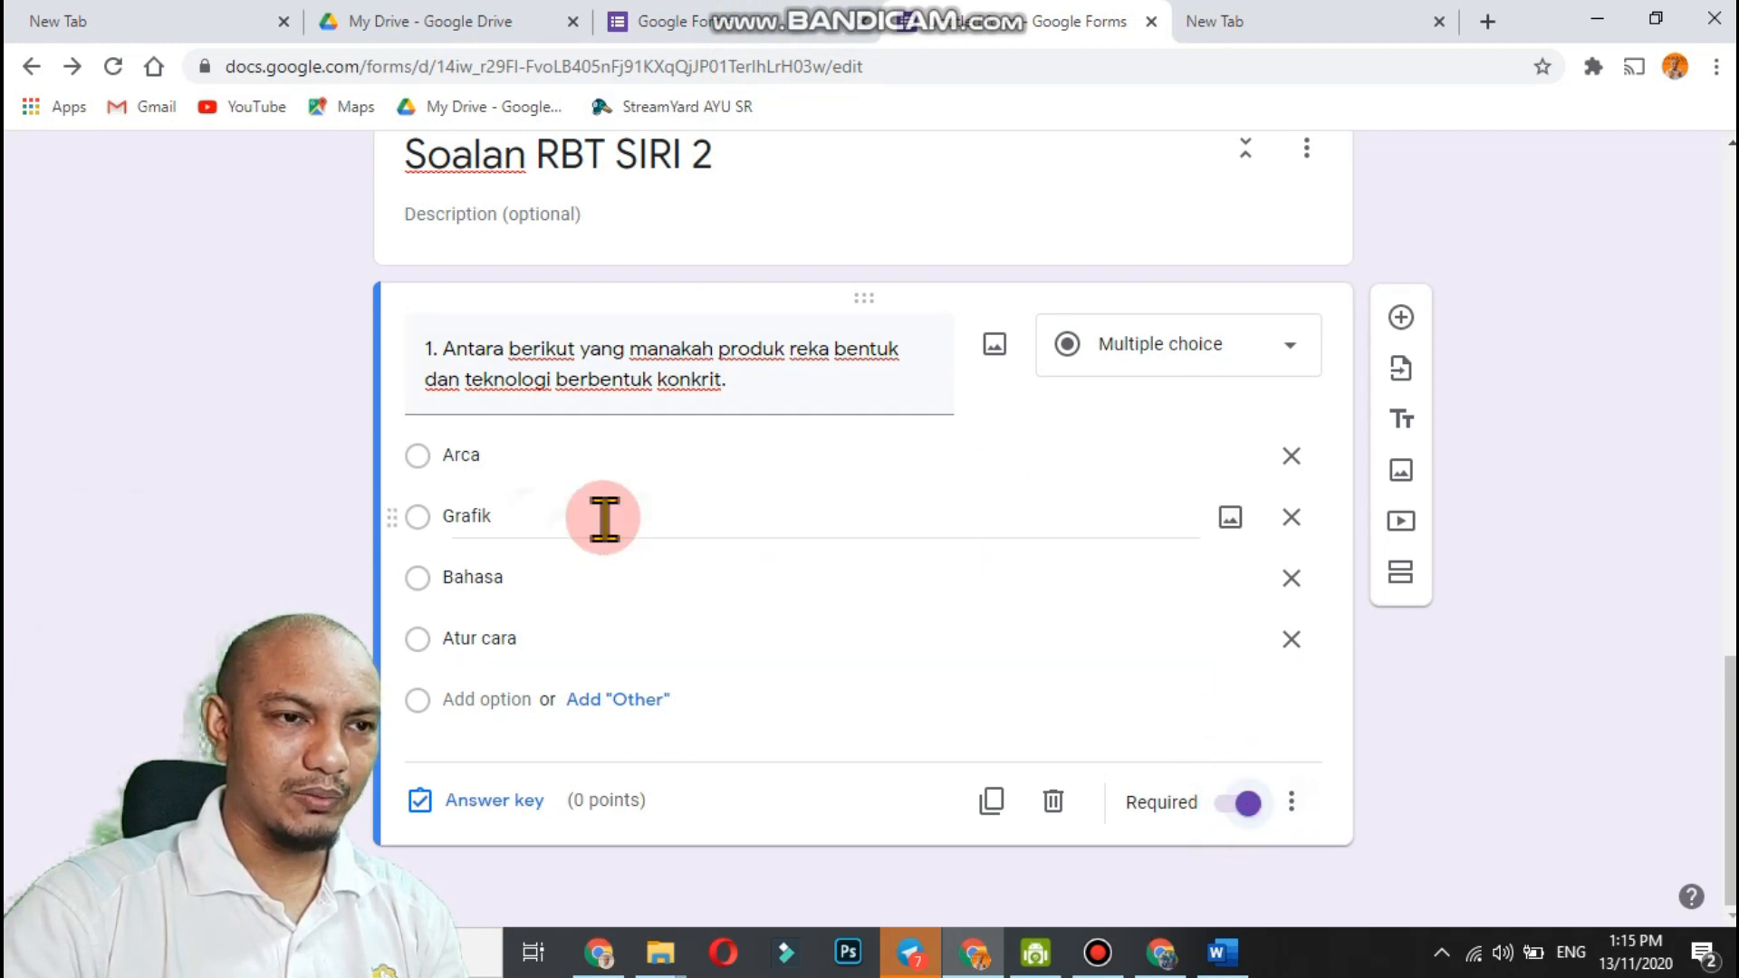
left_click(580, 707)
left_click(518, 797)
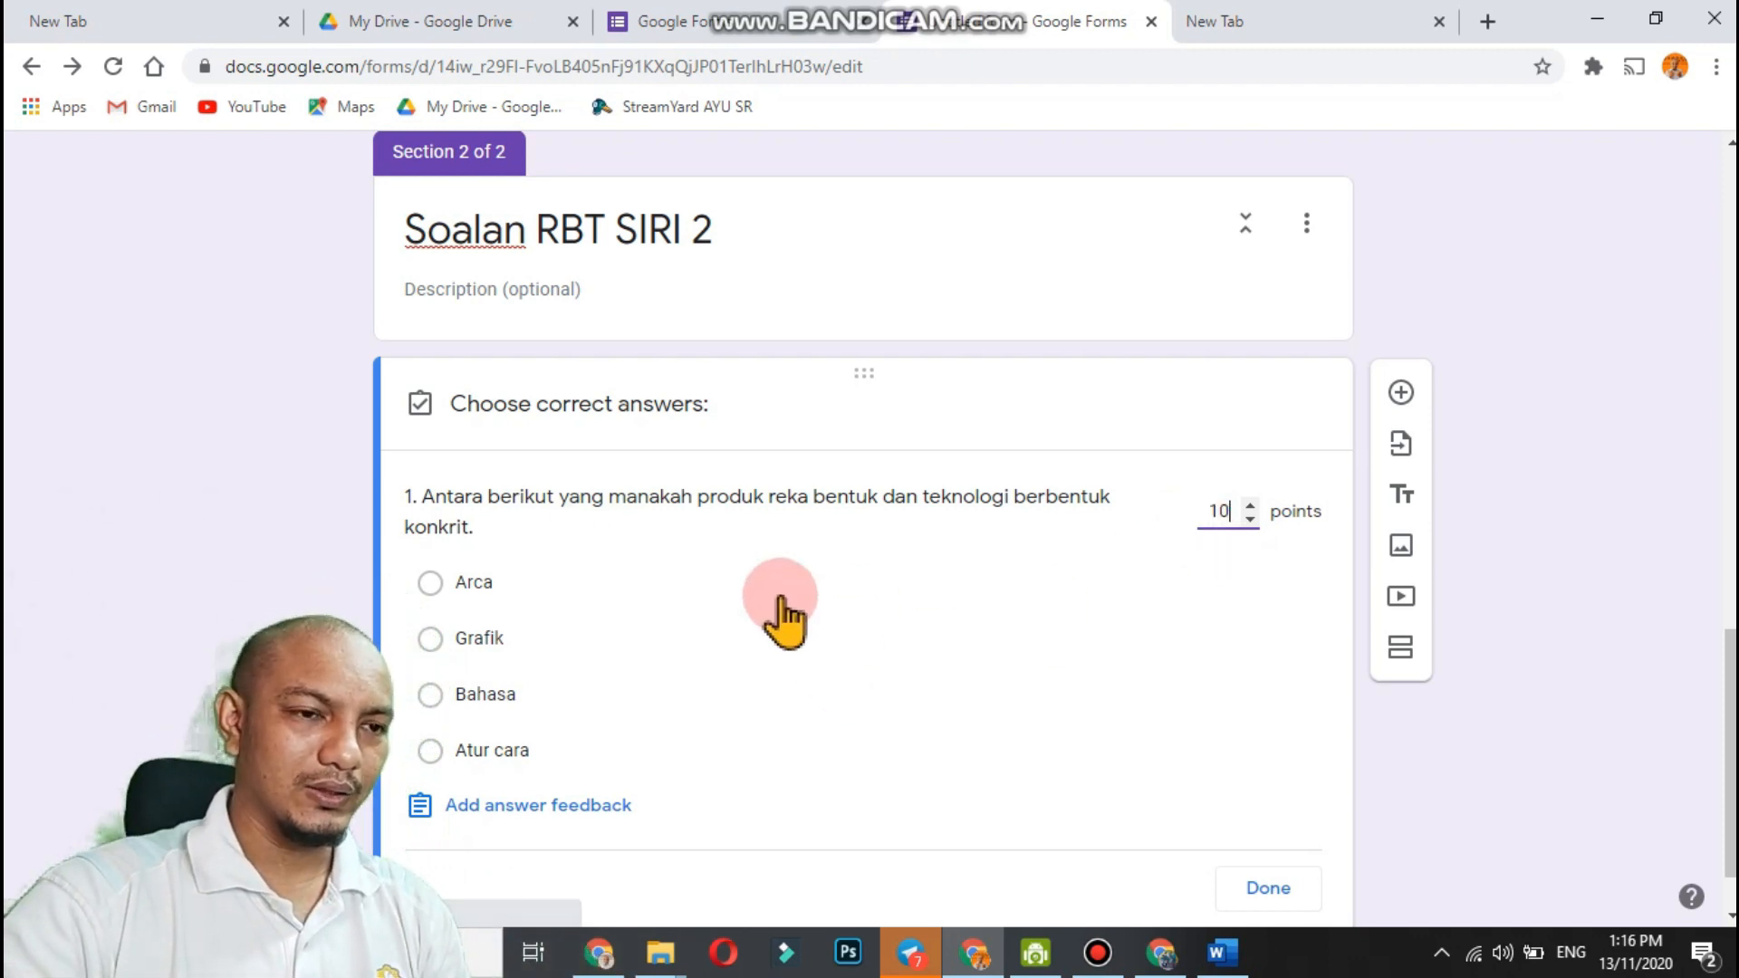
type("10")
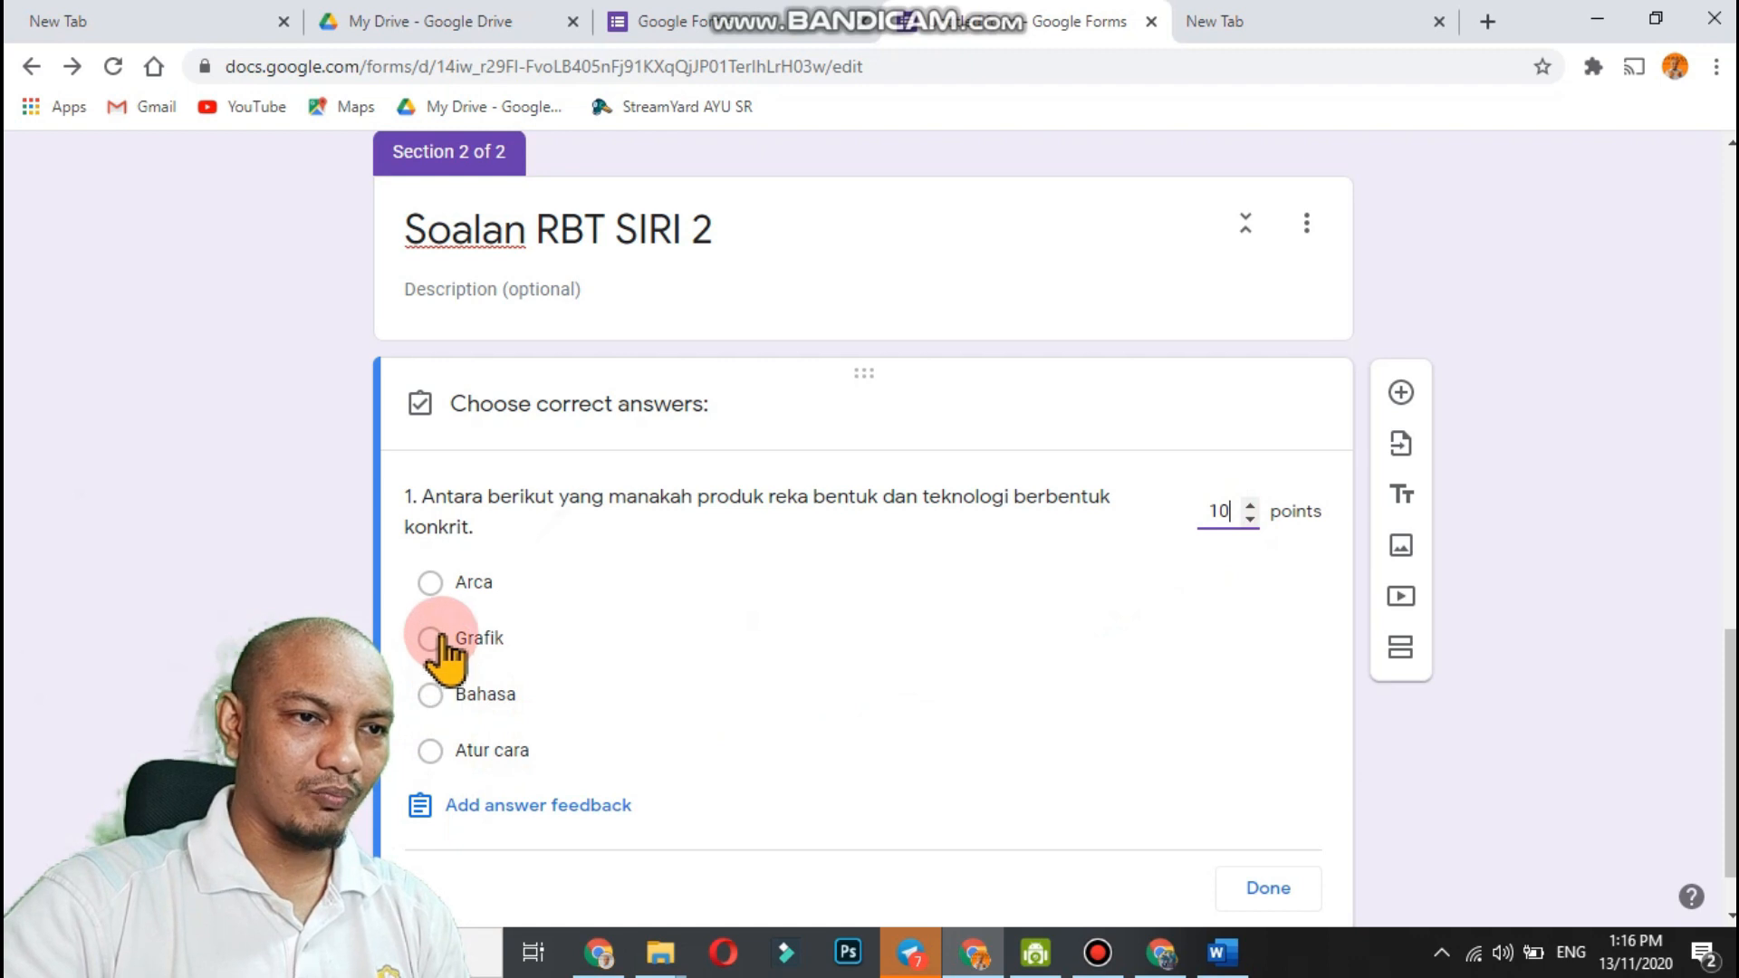
Mark "Arca" as the correct answer of question 1 and finish the answer key.
left_click(431, 695)
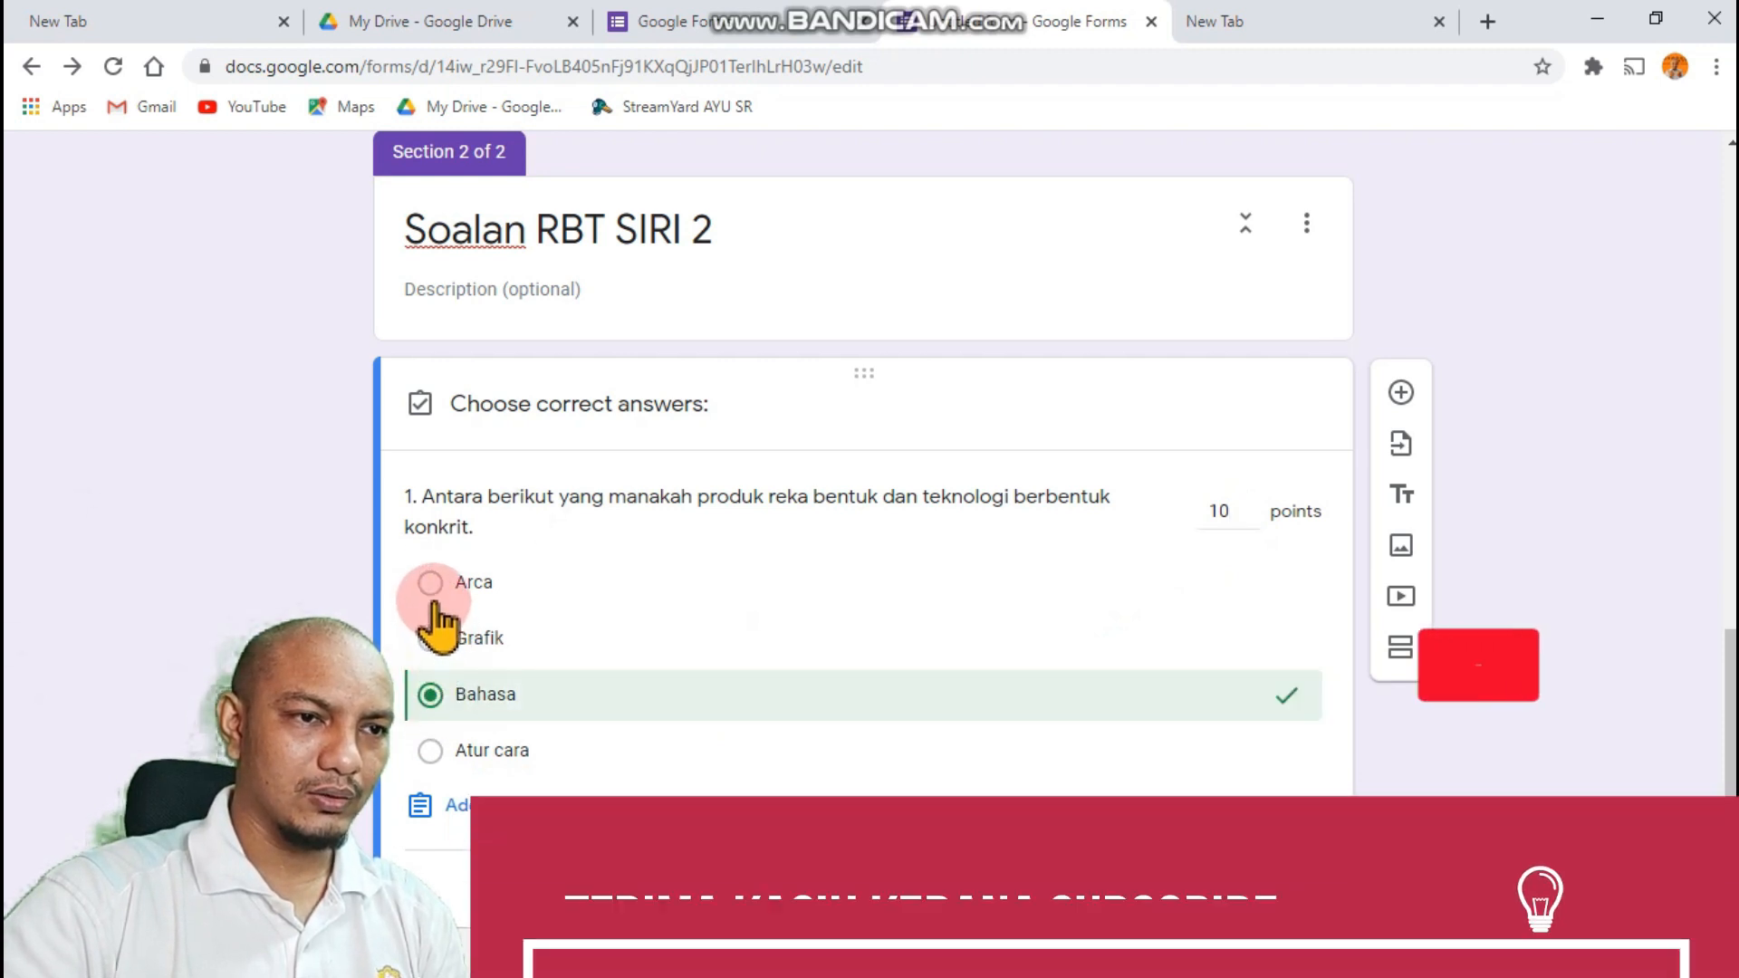
left_click(431, 584)
left_click(432, 695)
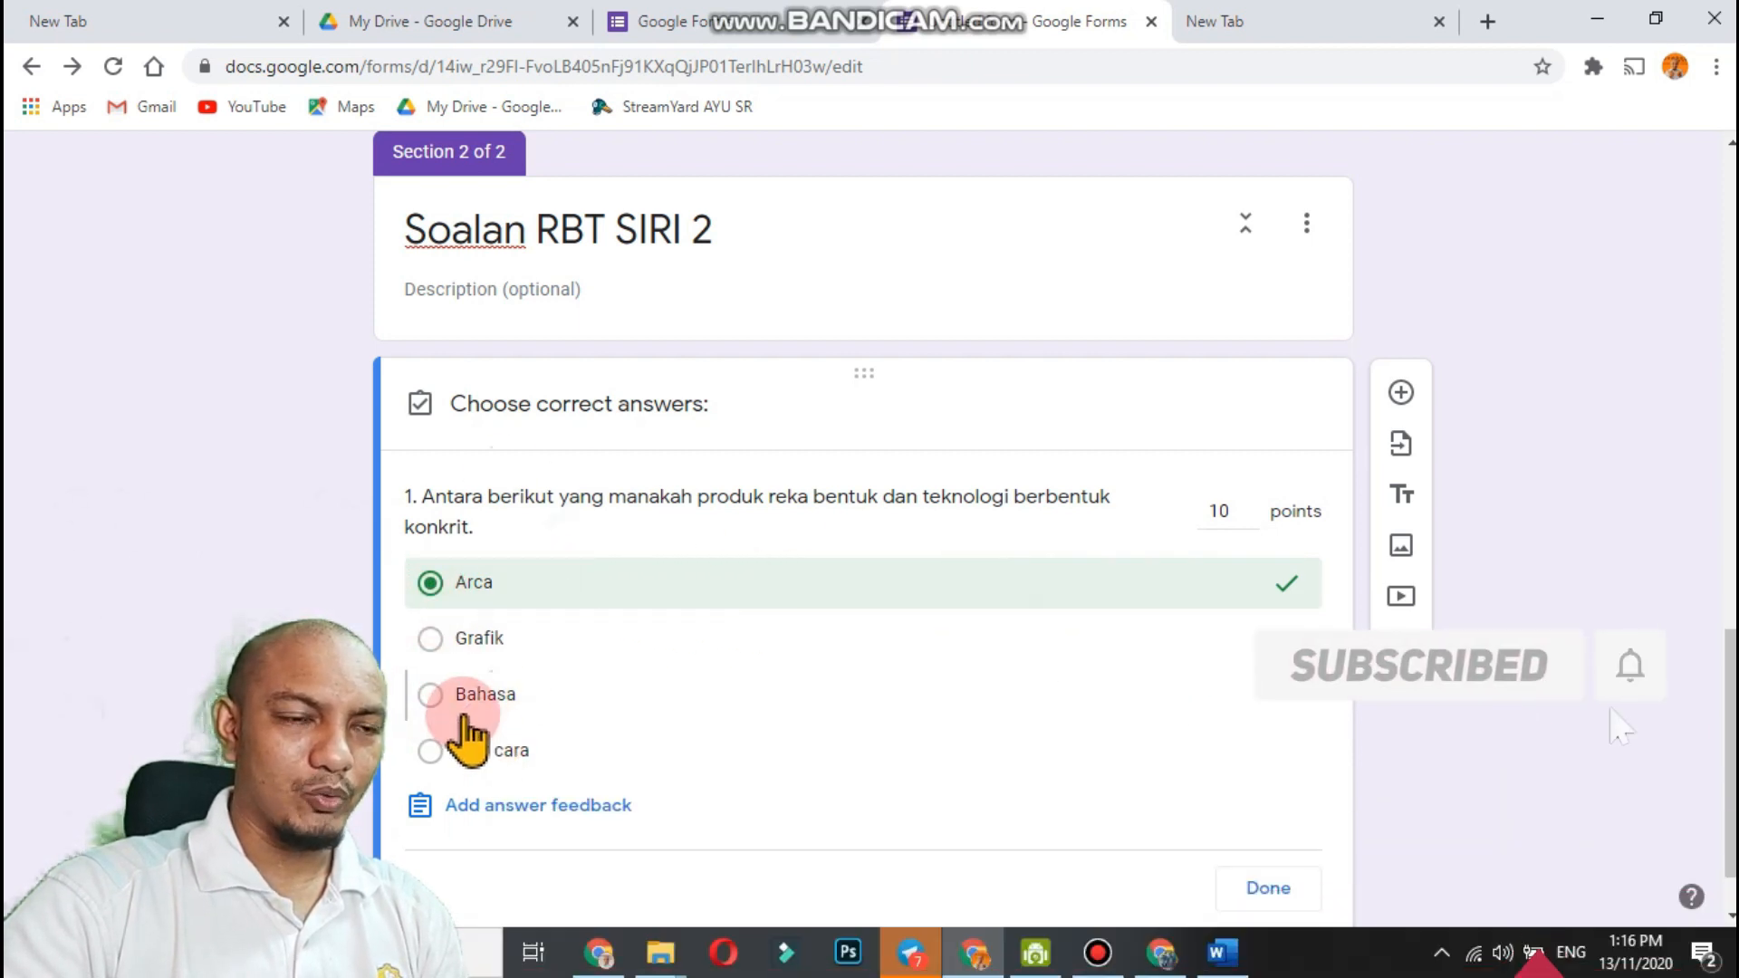
left_click(1254, 886)
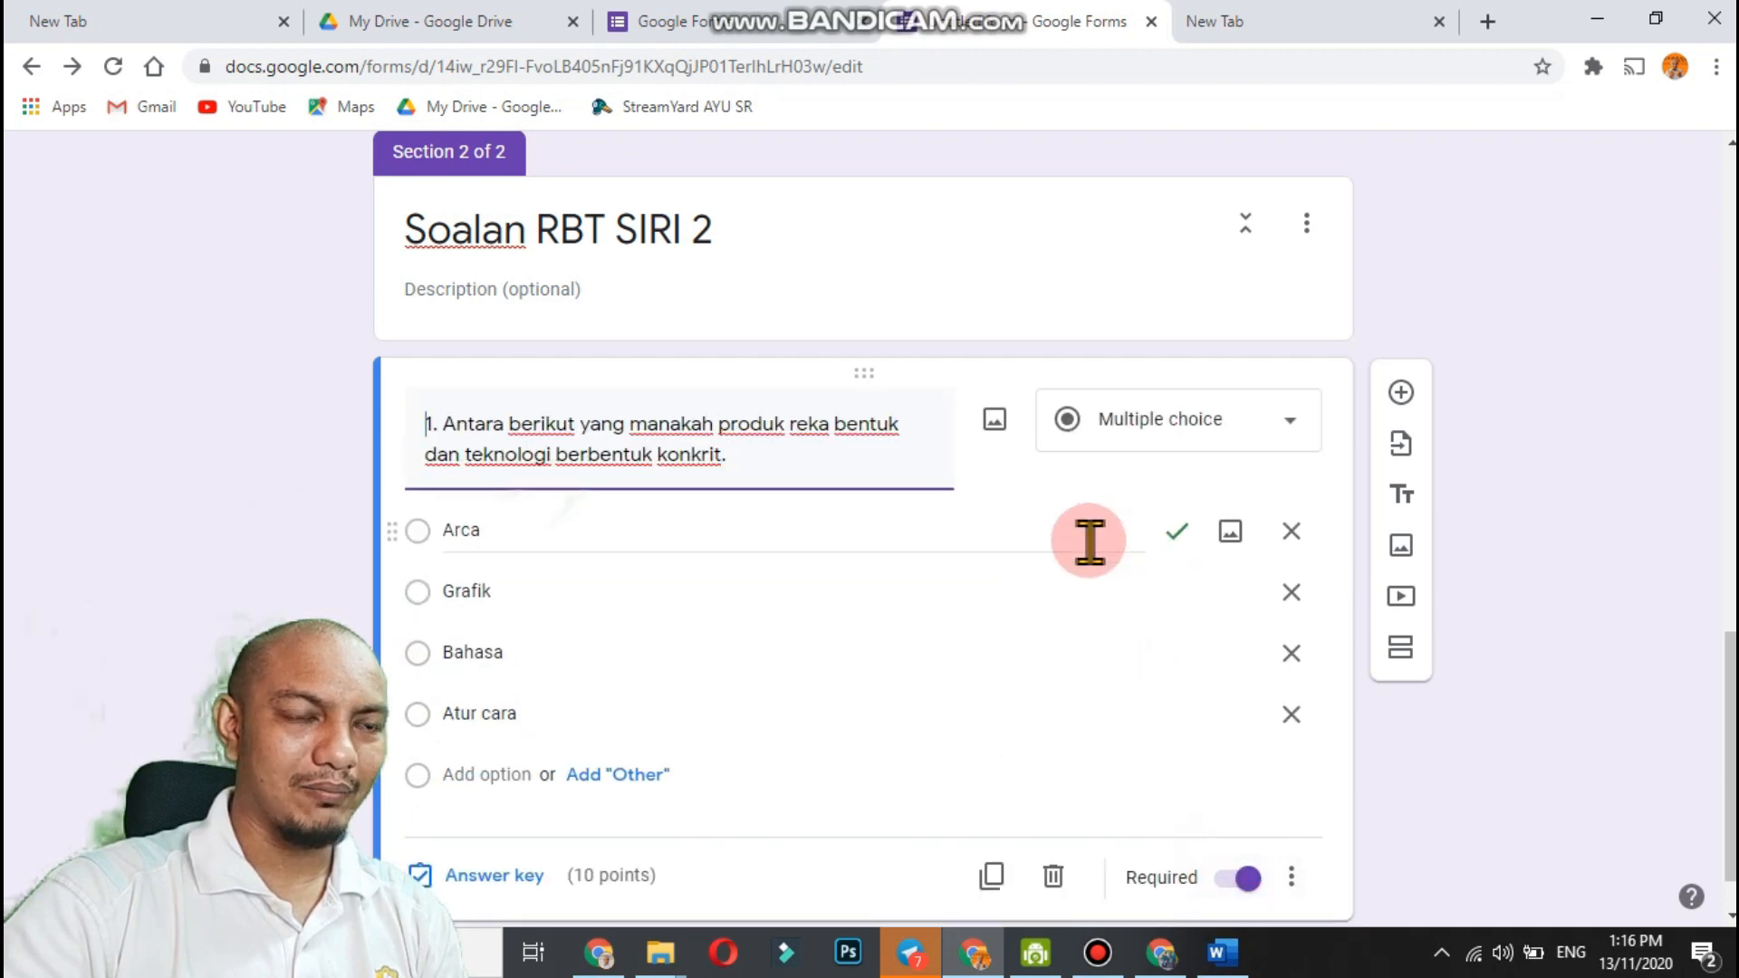
left_click(463, 544)
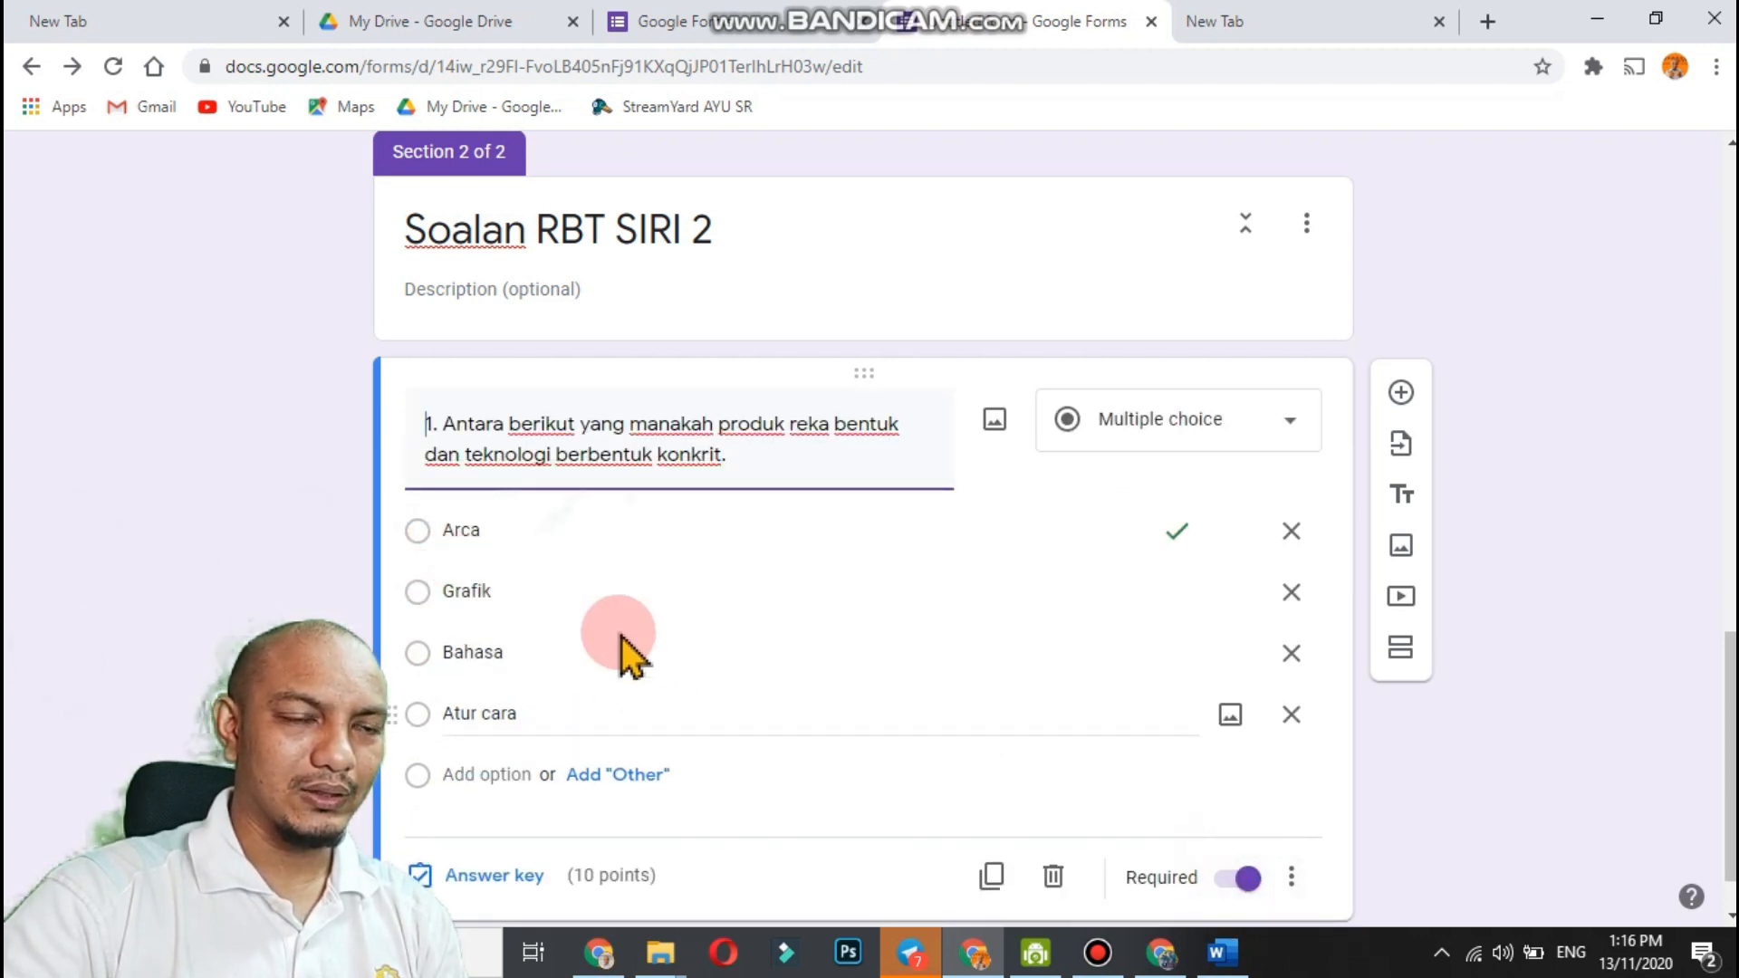
left_click(1026, 704)
scroll(1026, 704, "down", 2)
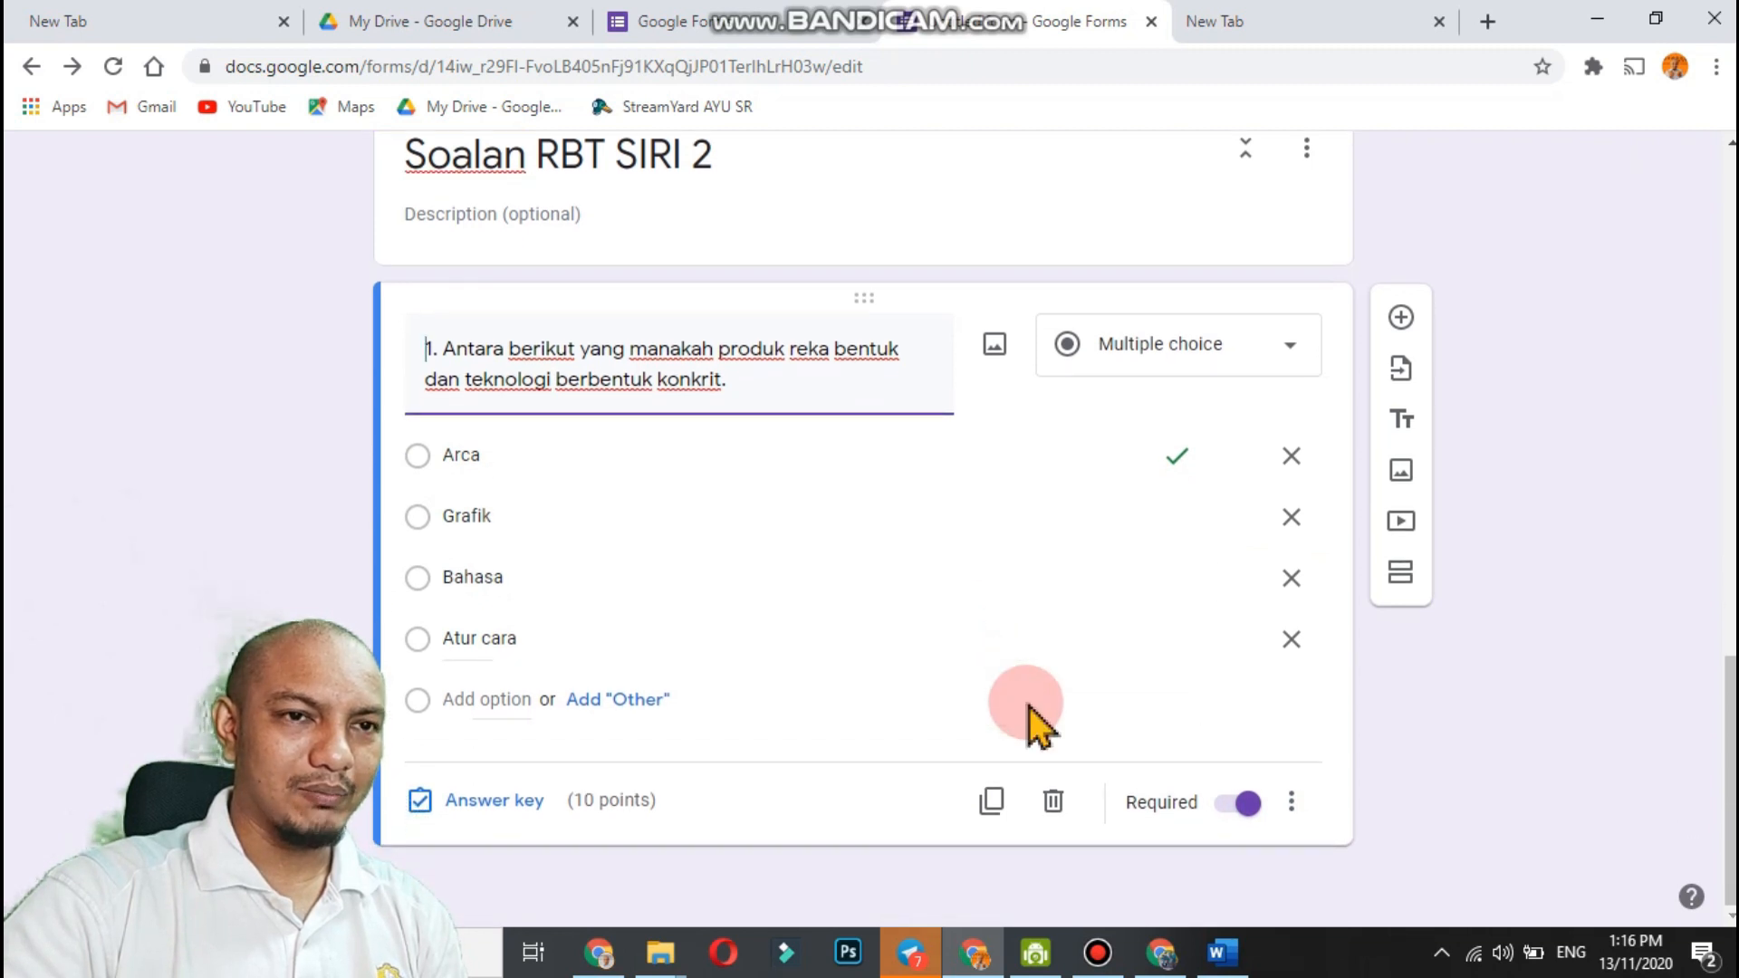
left_click(1140, 462)
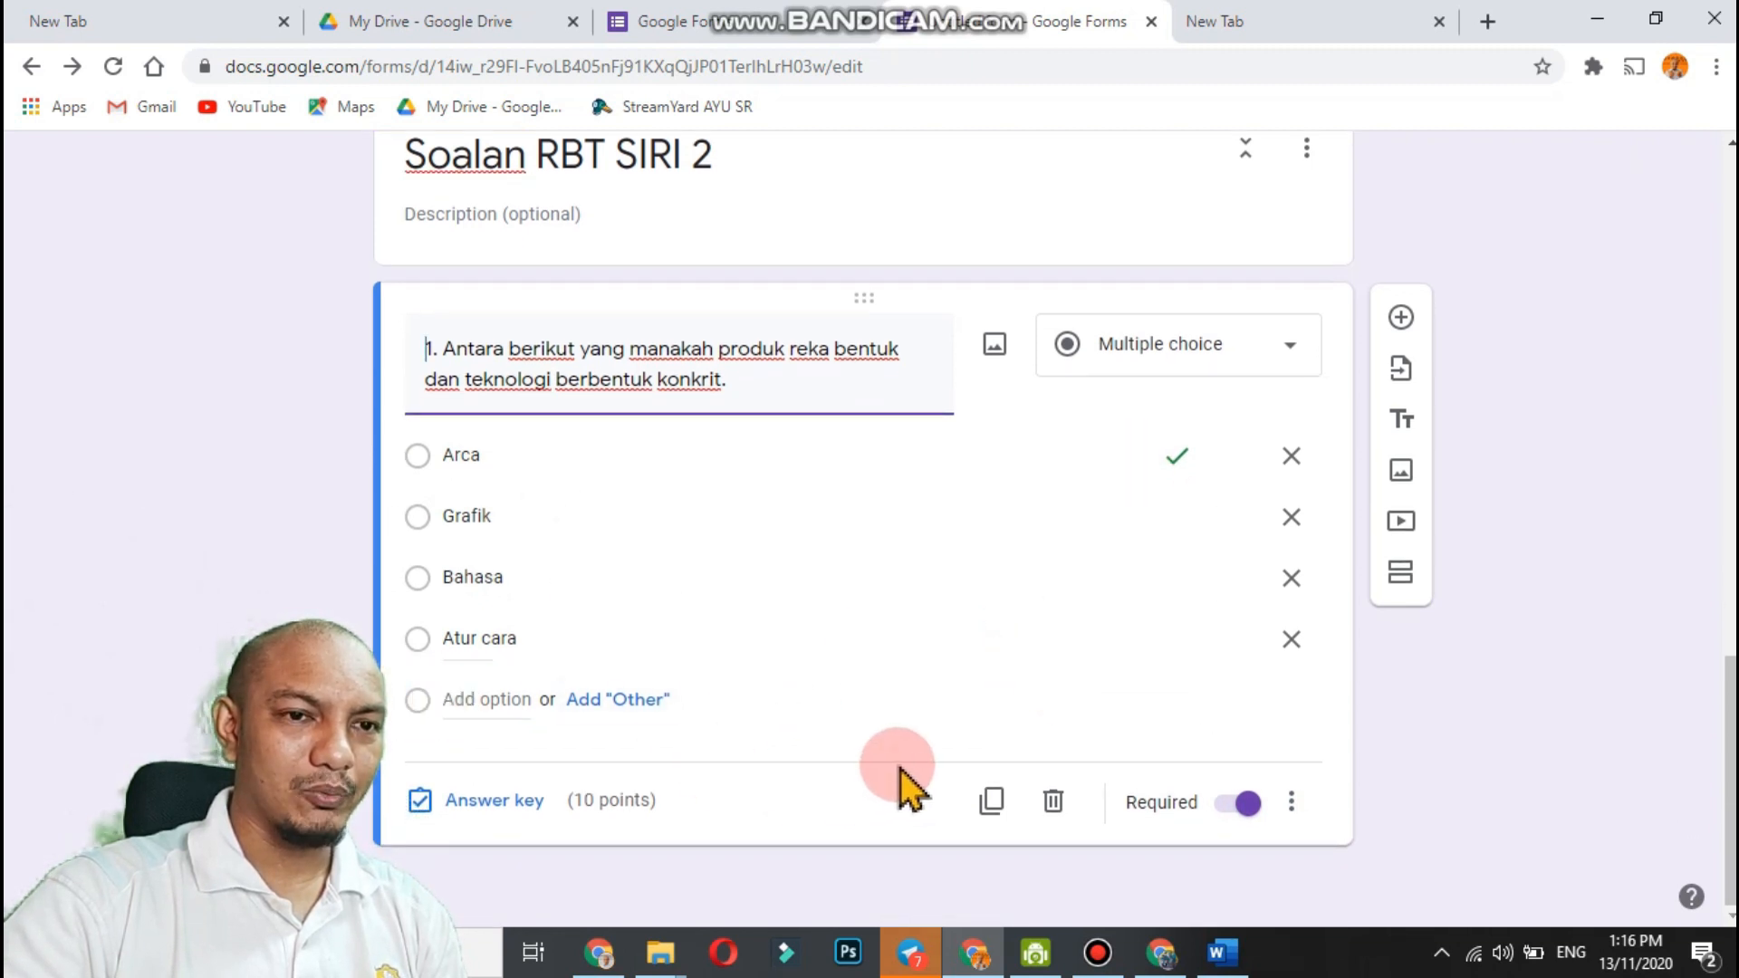
left_click(1402, 325)
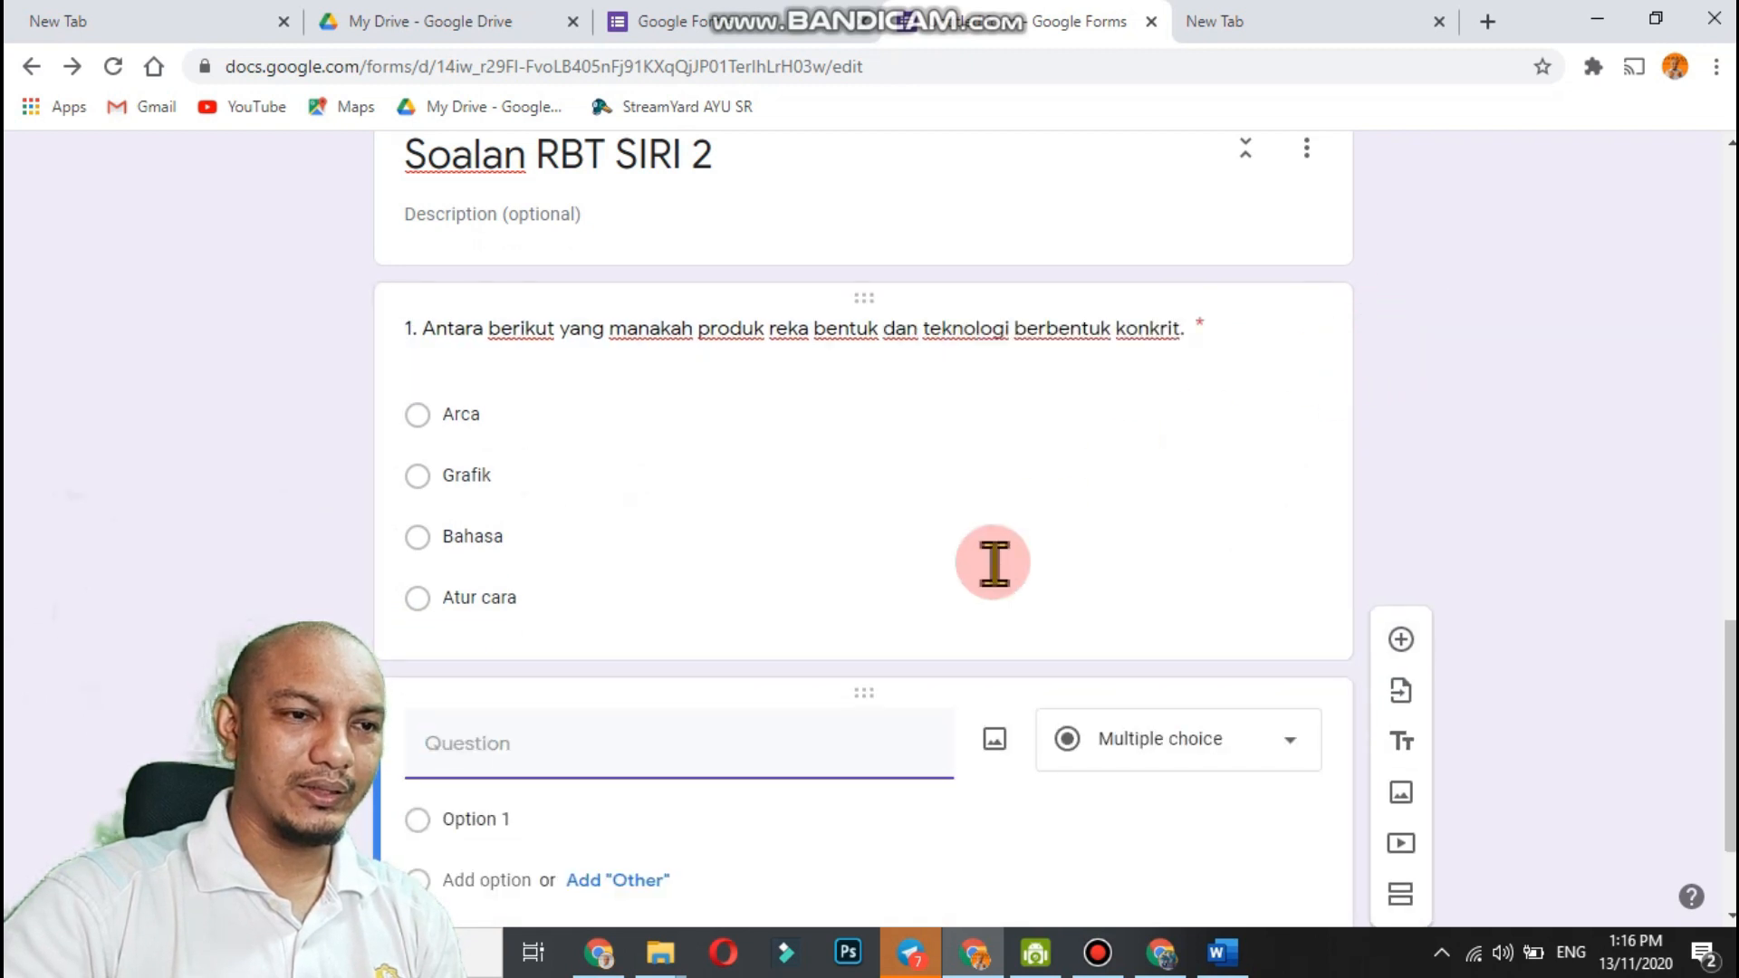
scroll(842, 742, "down", 2)
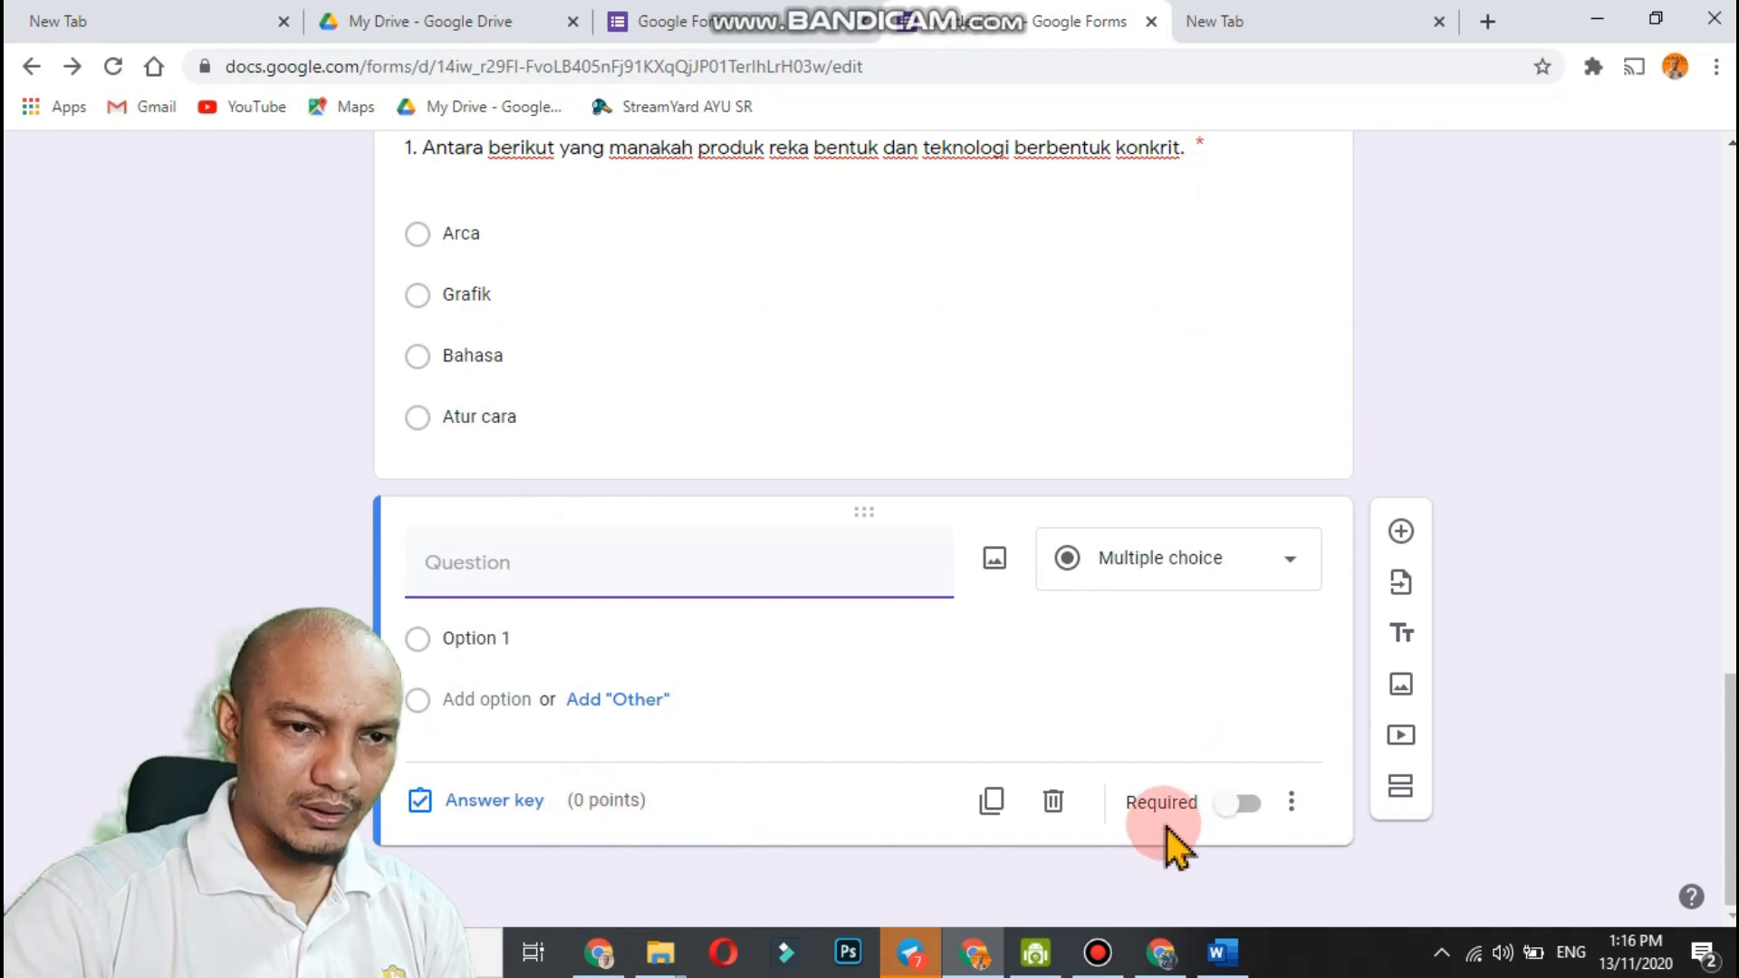
left_click(1054, 802)
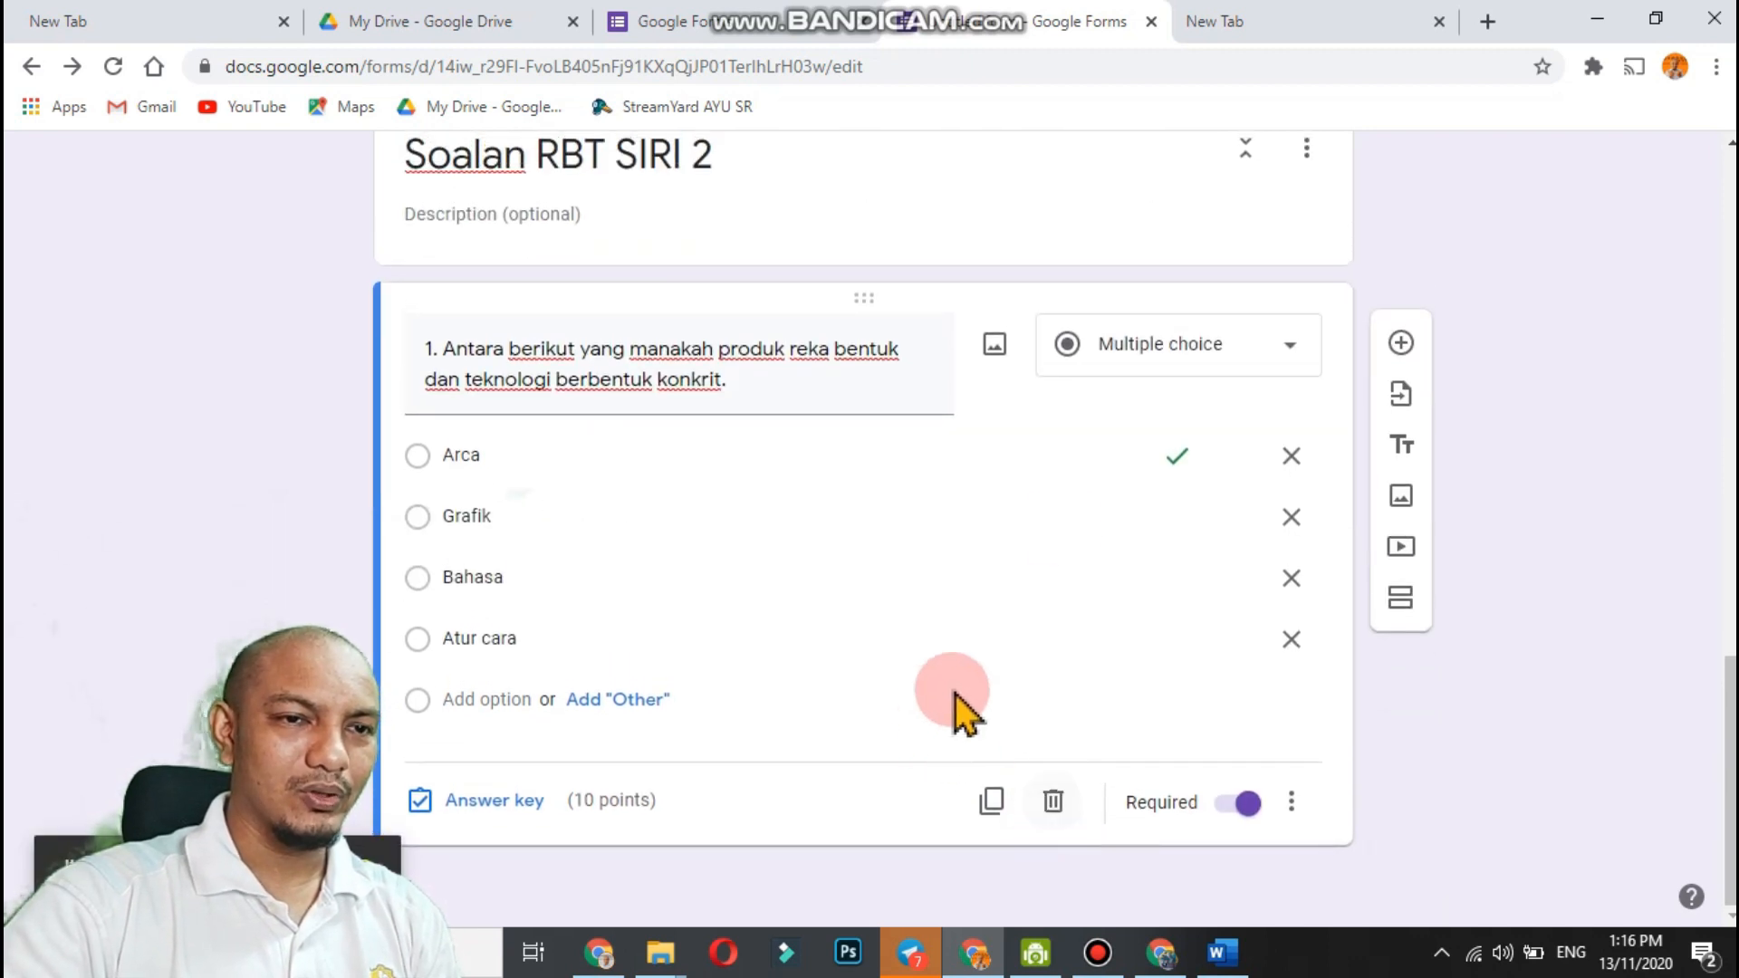
Duplicate question 1 and upload the picture of a hand holding a phone from the RBT "classroom" folder to the copy.
left_click(994, 801)
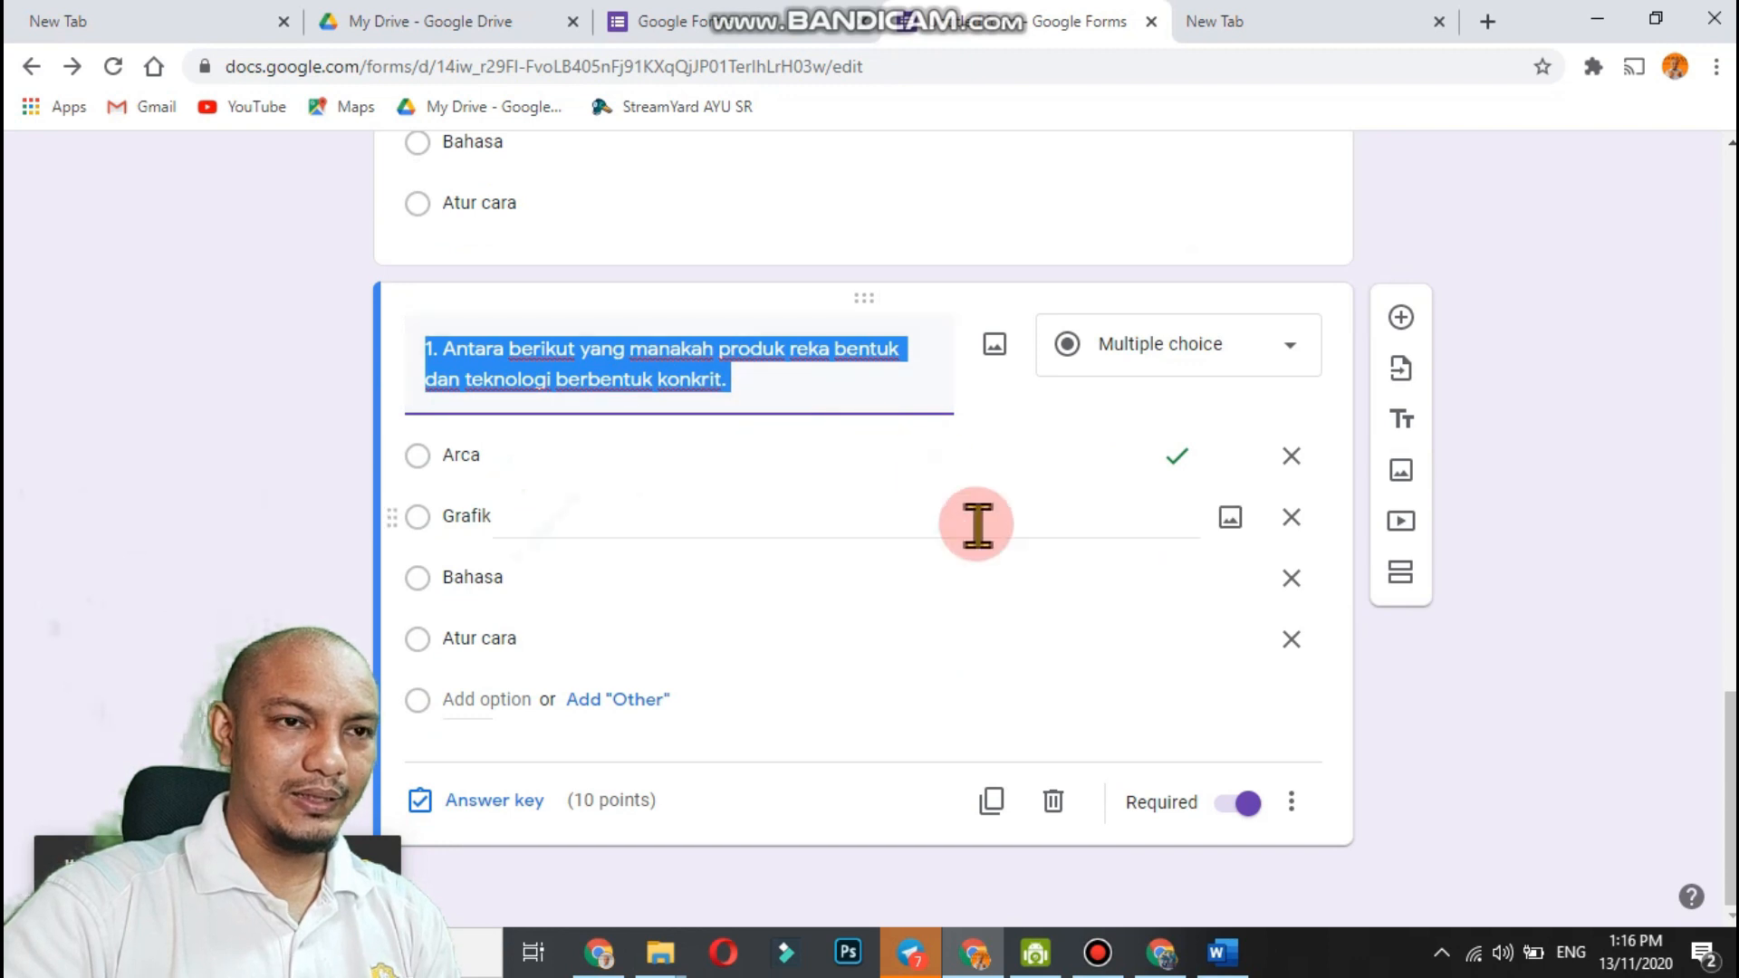
scroll(978, 524, "up", 2)
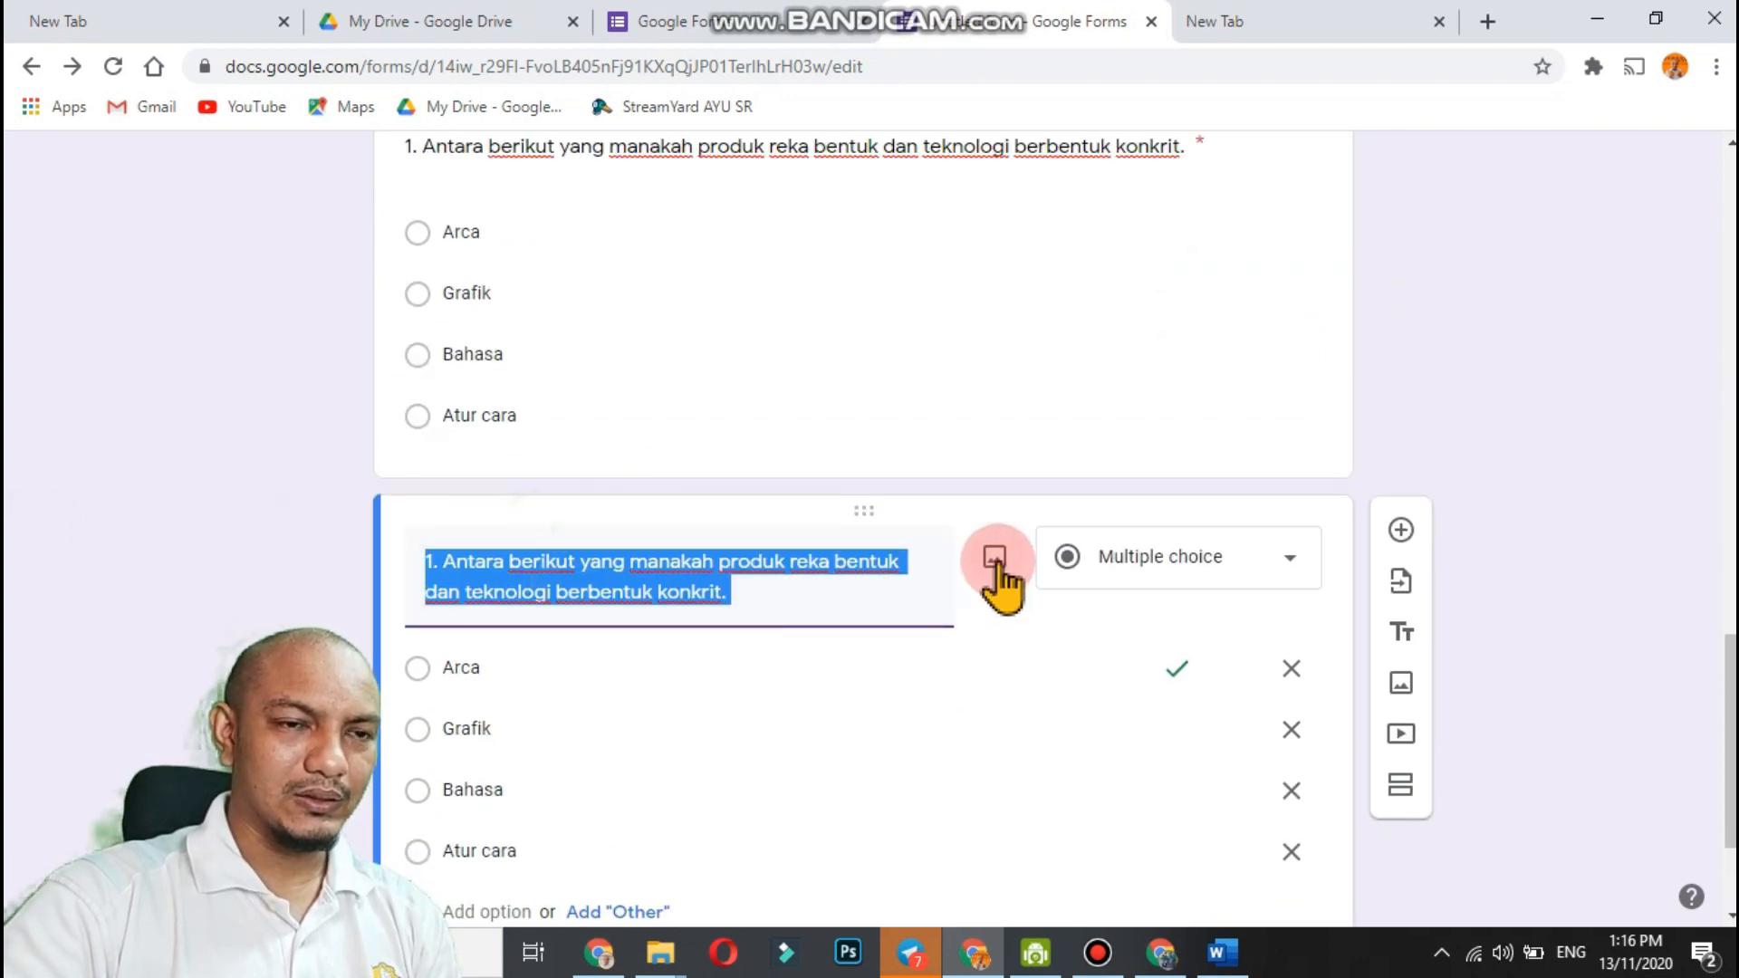
left_click(1000, 559)
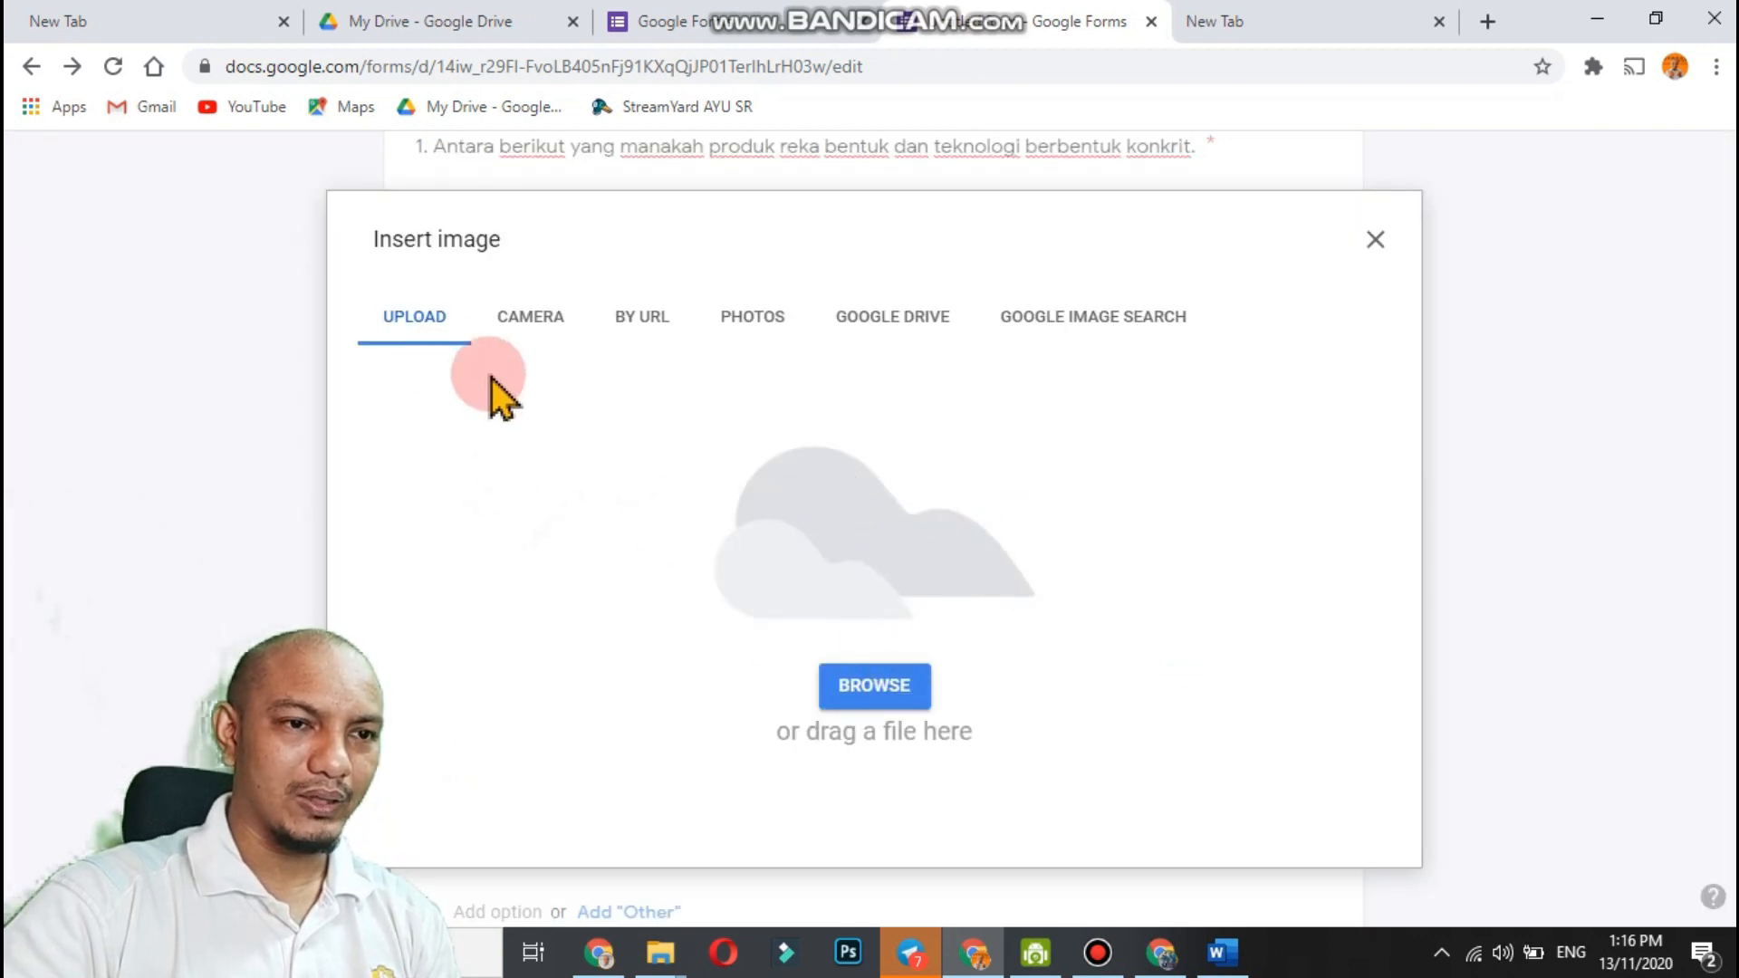
left_click(901, 695)
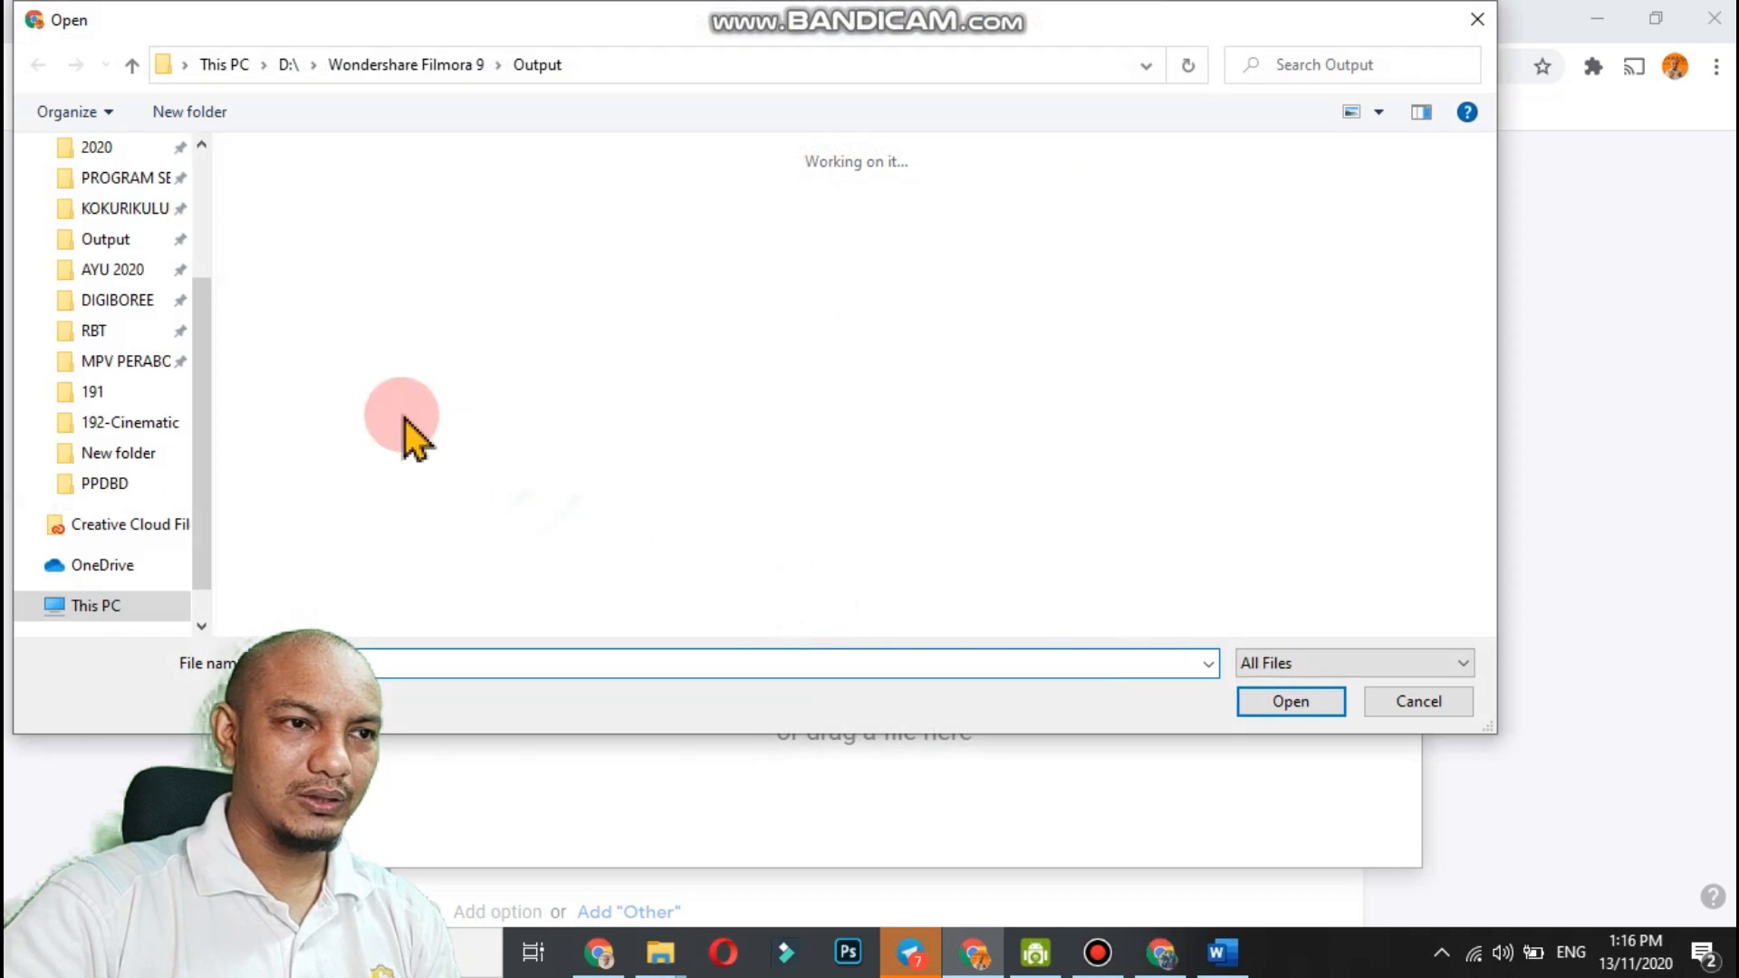
left_click(145, 333)
left_click(1351, 111)
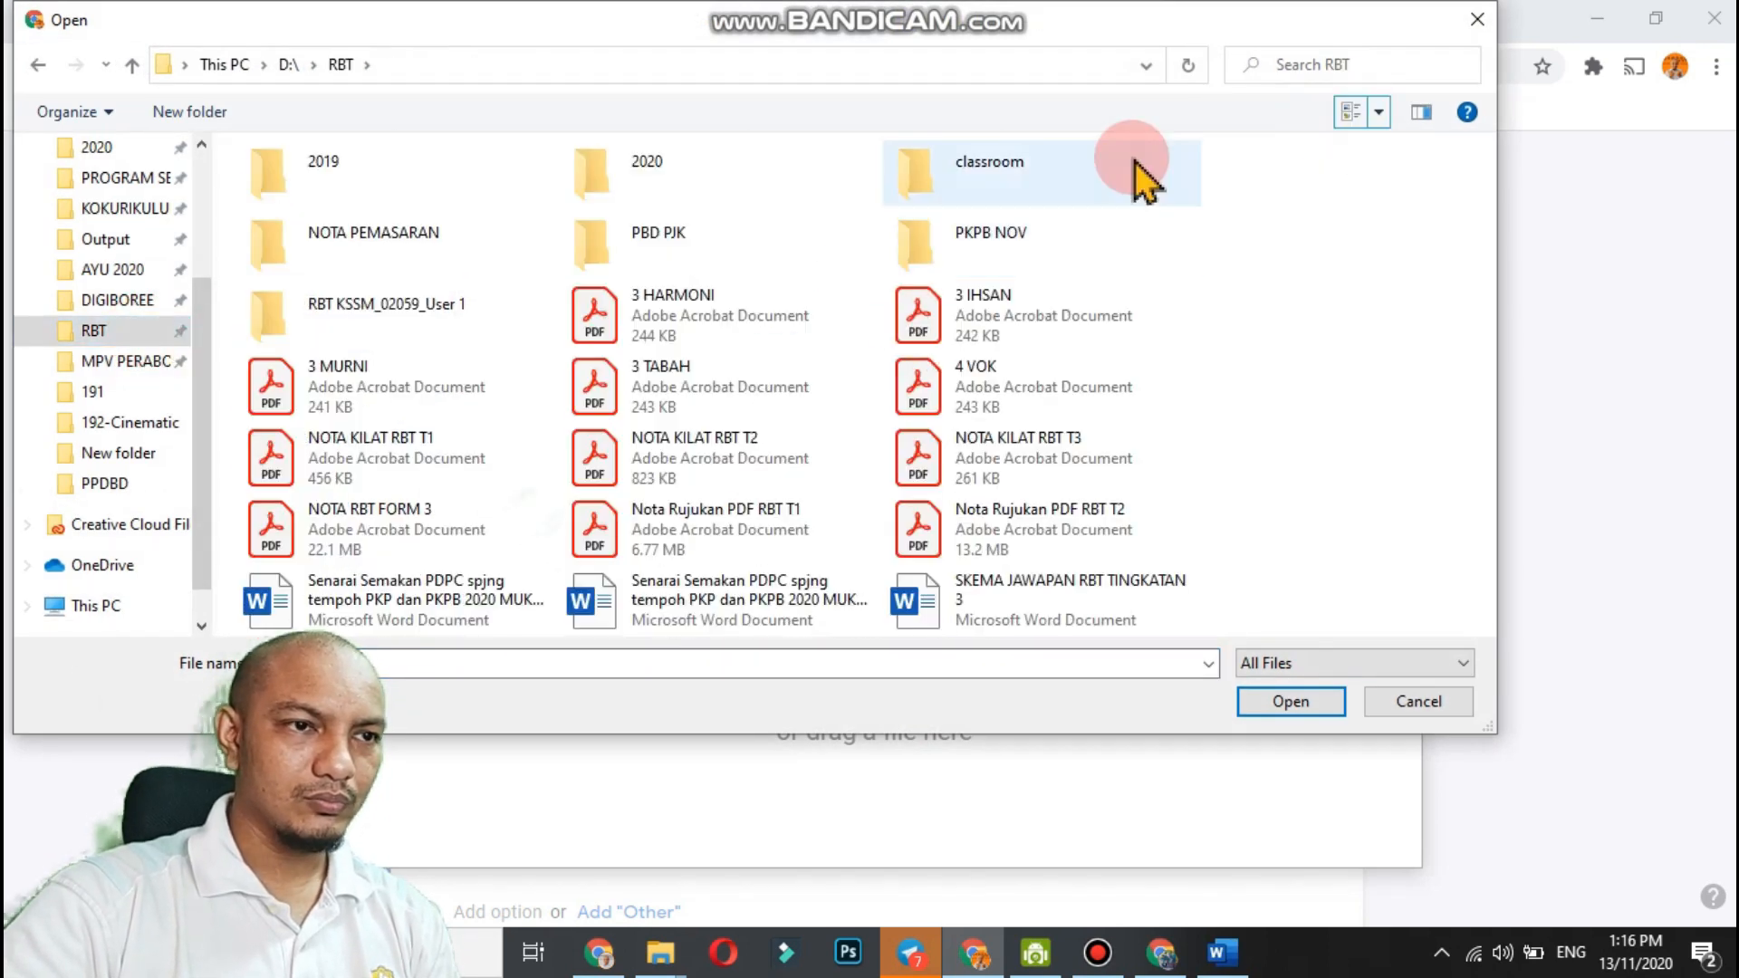
double_click(382, 238)
left_click(132, 64)
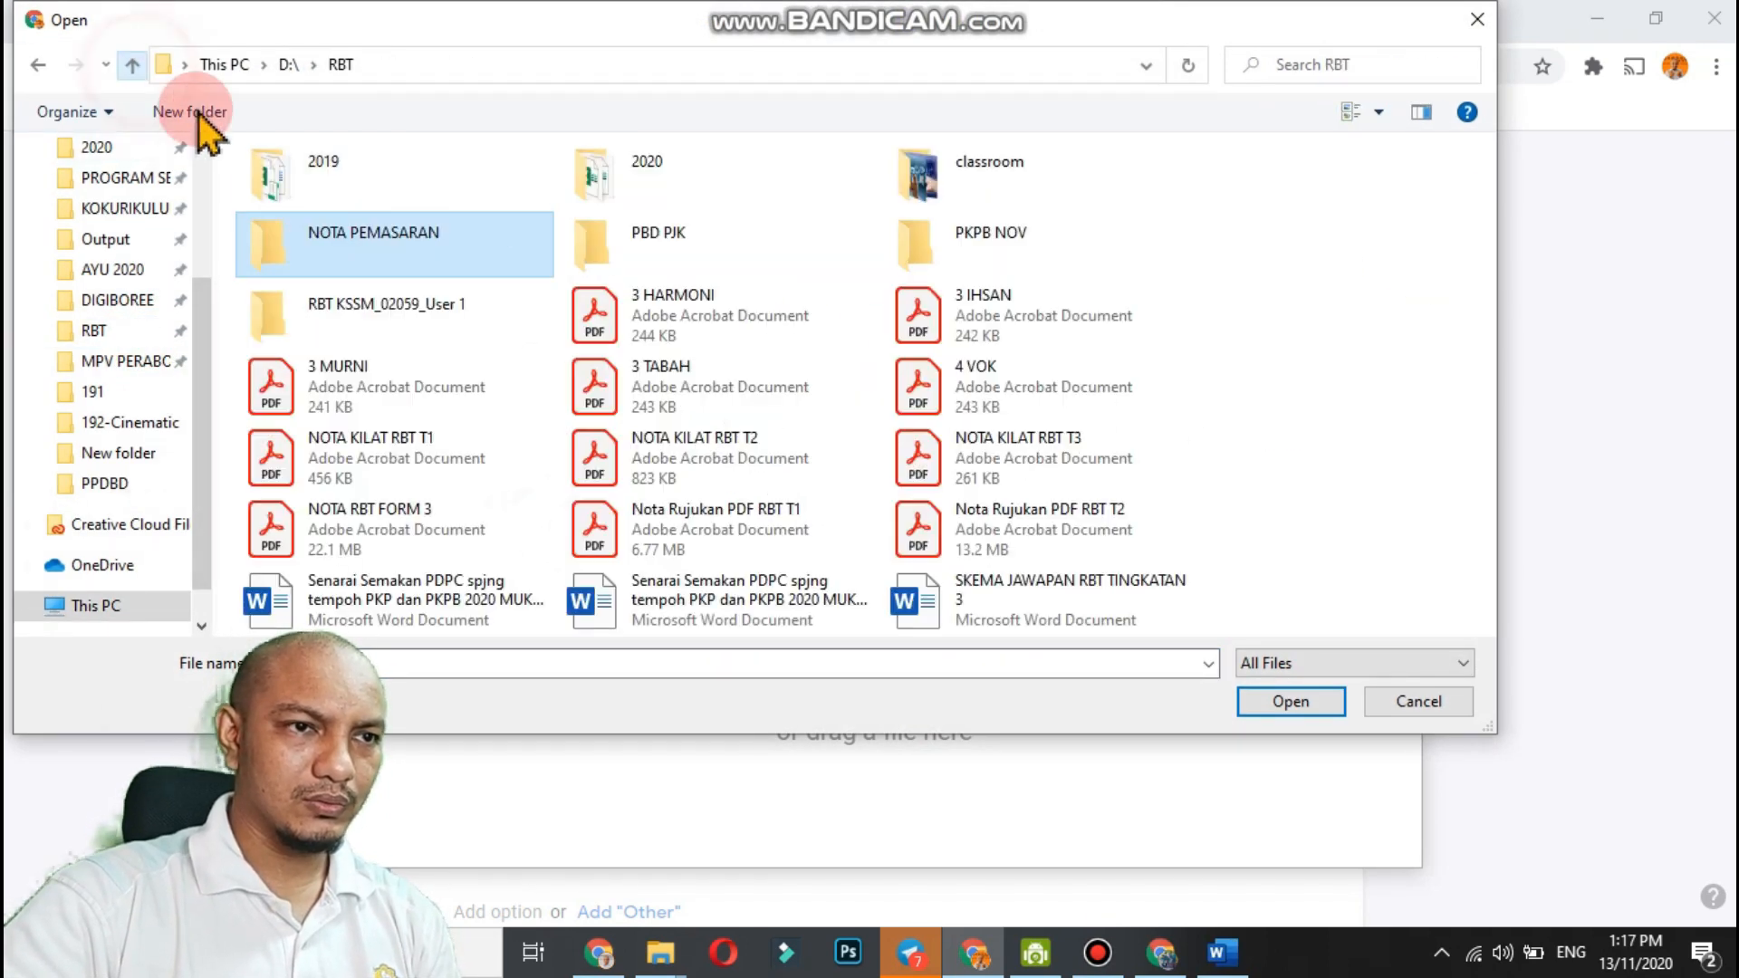
double_click(920, 163)
left_click(1141, 222)
left_click(1290, 701)
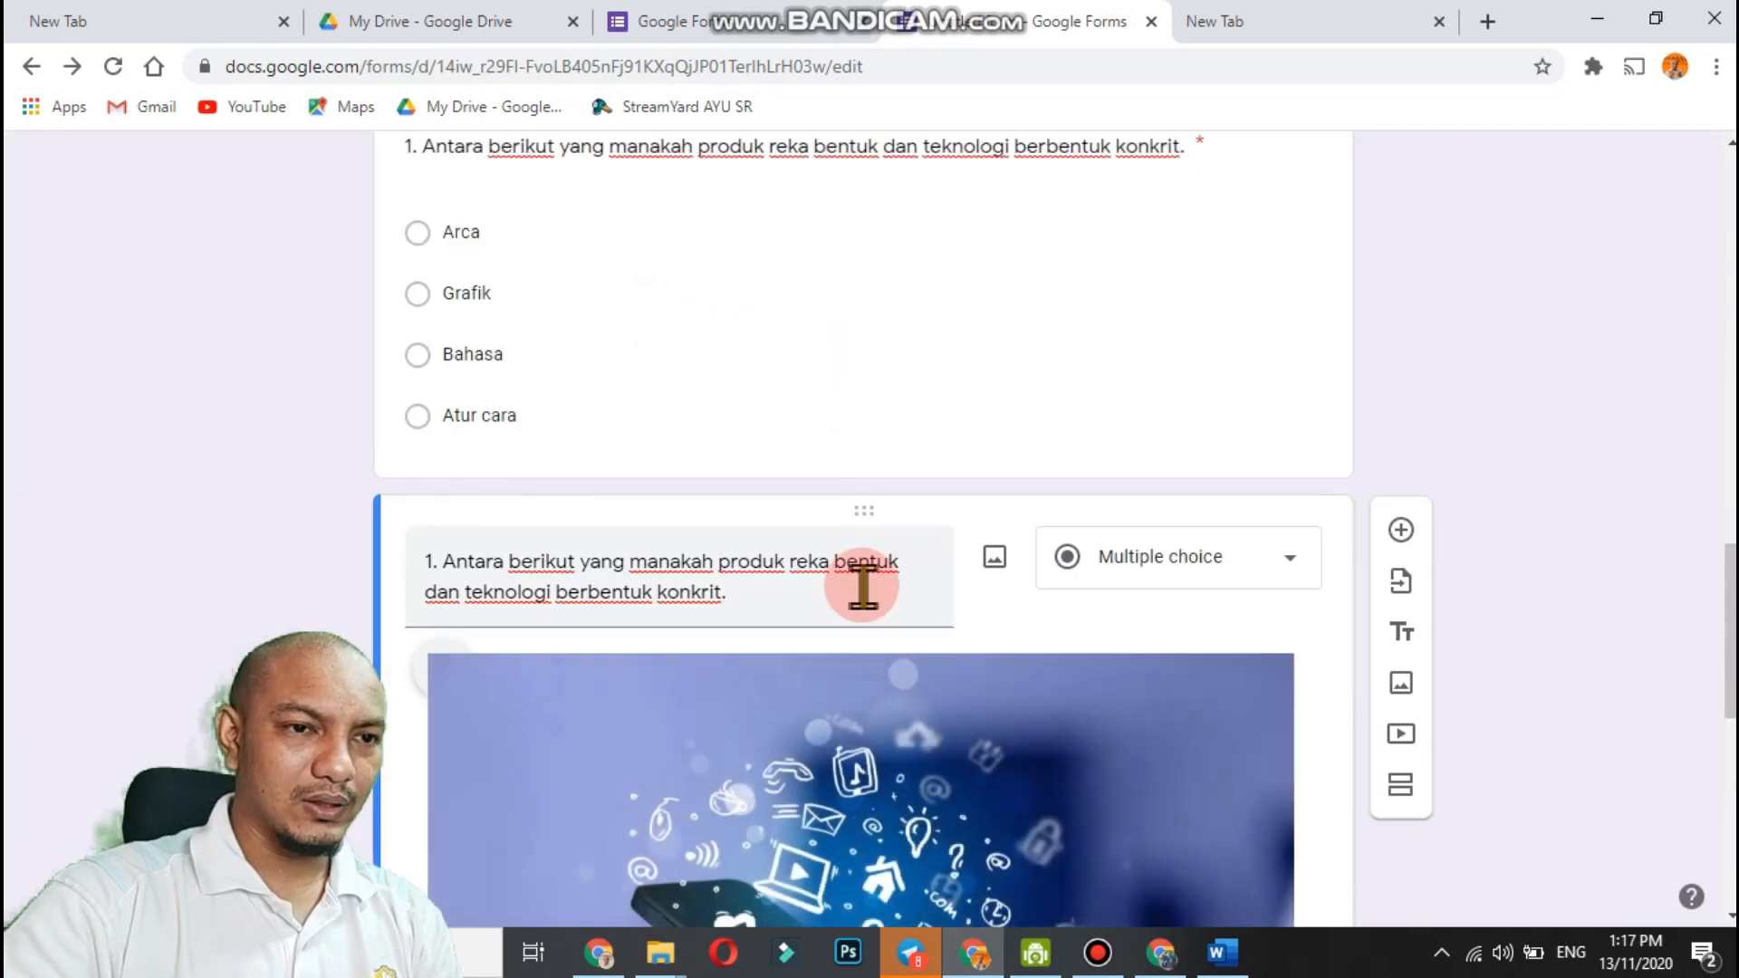
Shrink the duplicated question's image to about half its width.
scroll(863, 598, "down", 2)
left_click(866, 616)
scroll(861, 613, "down", 5)
scroll(1090, 633, "up", 2)
left_click_drag(1297, 797, 824, 497)
scroll(795, 738, "up", 5)
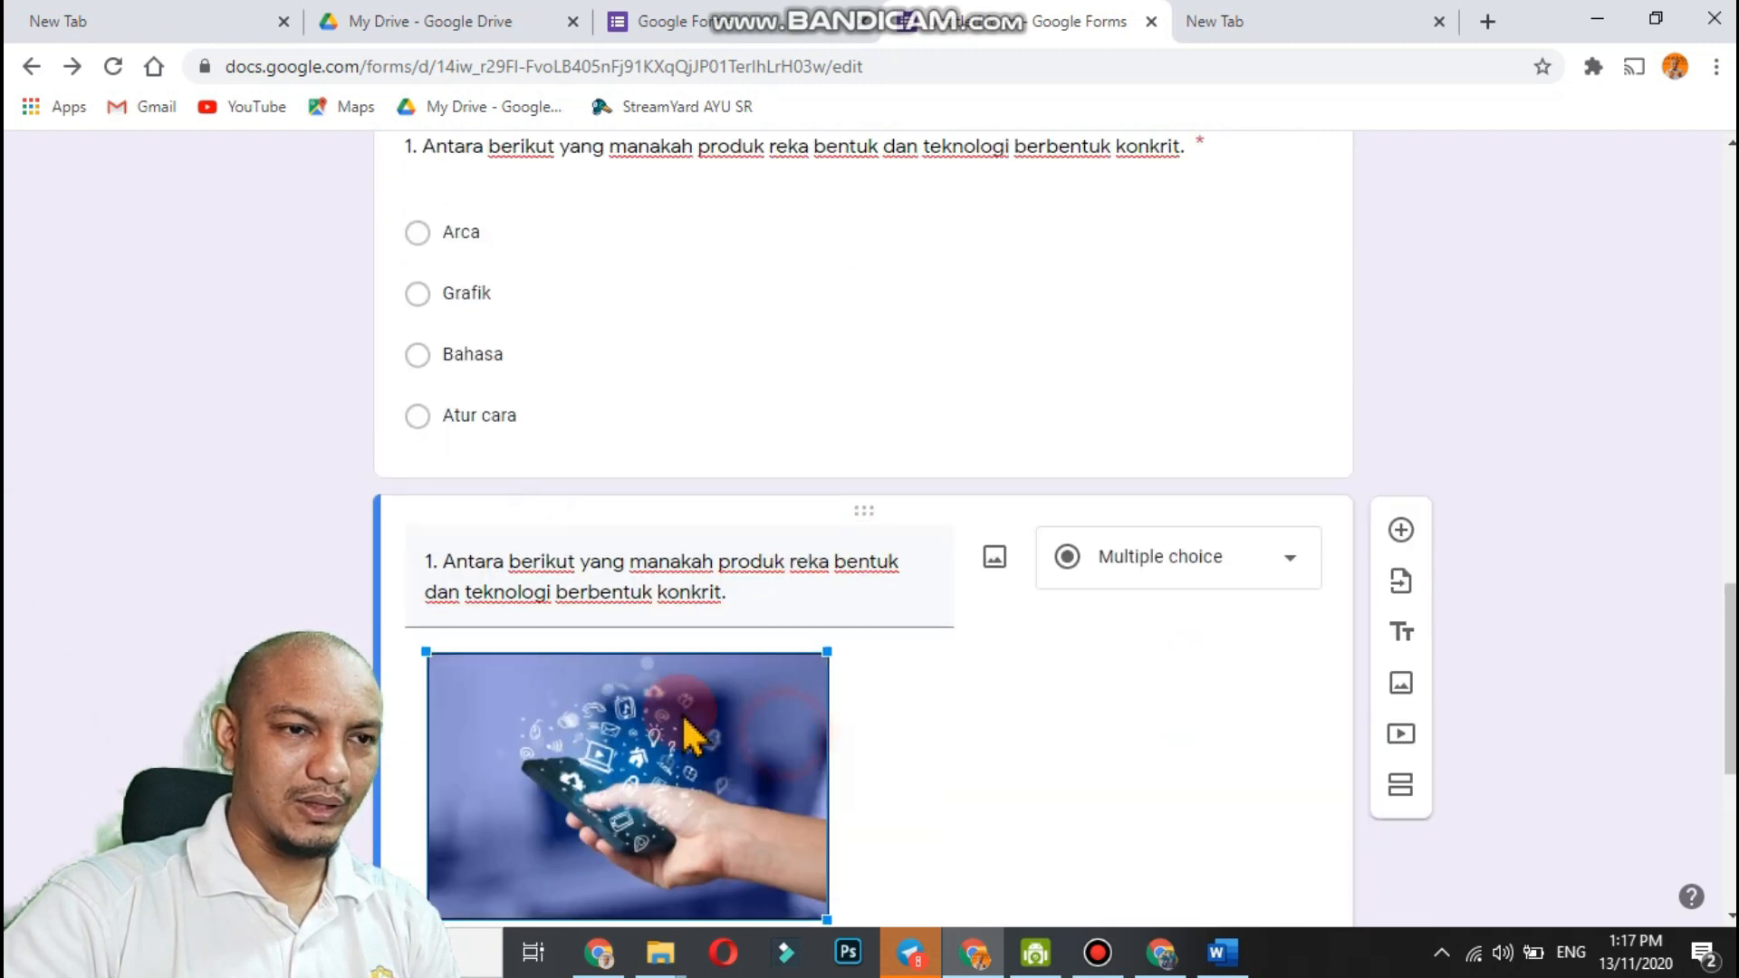
scroll(802, 698, "down", 2)
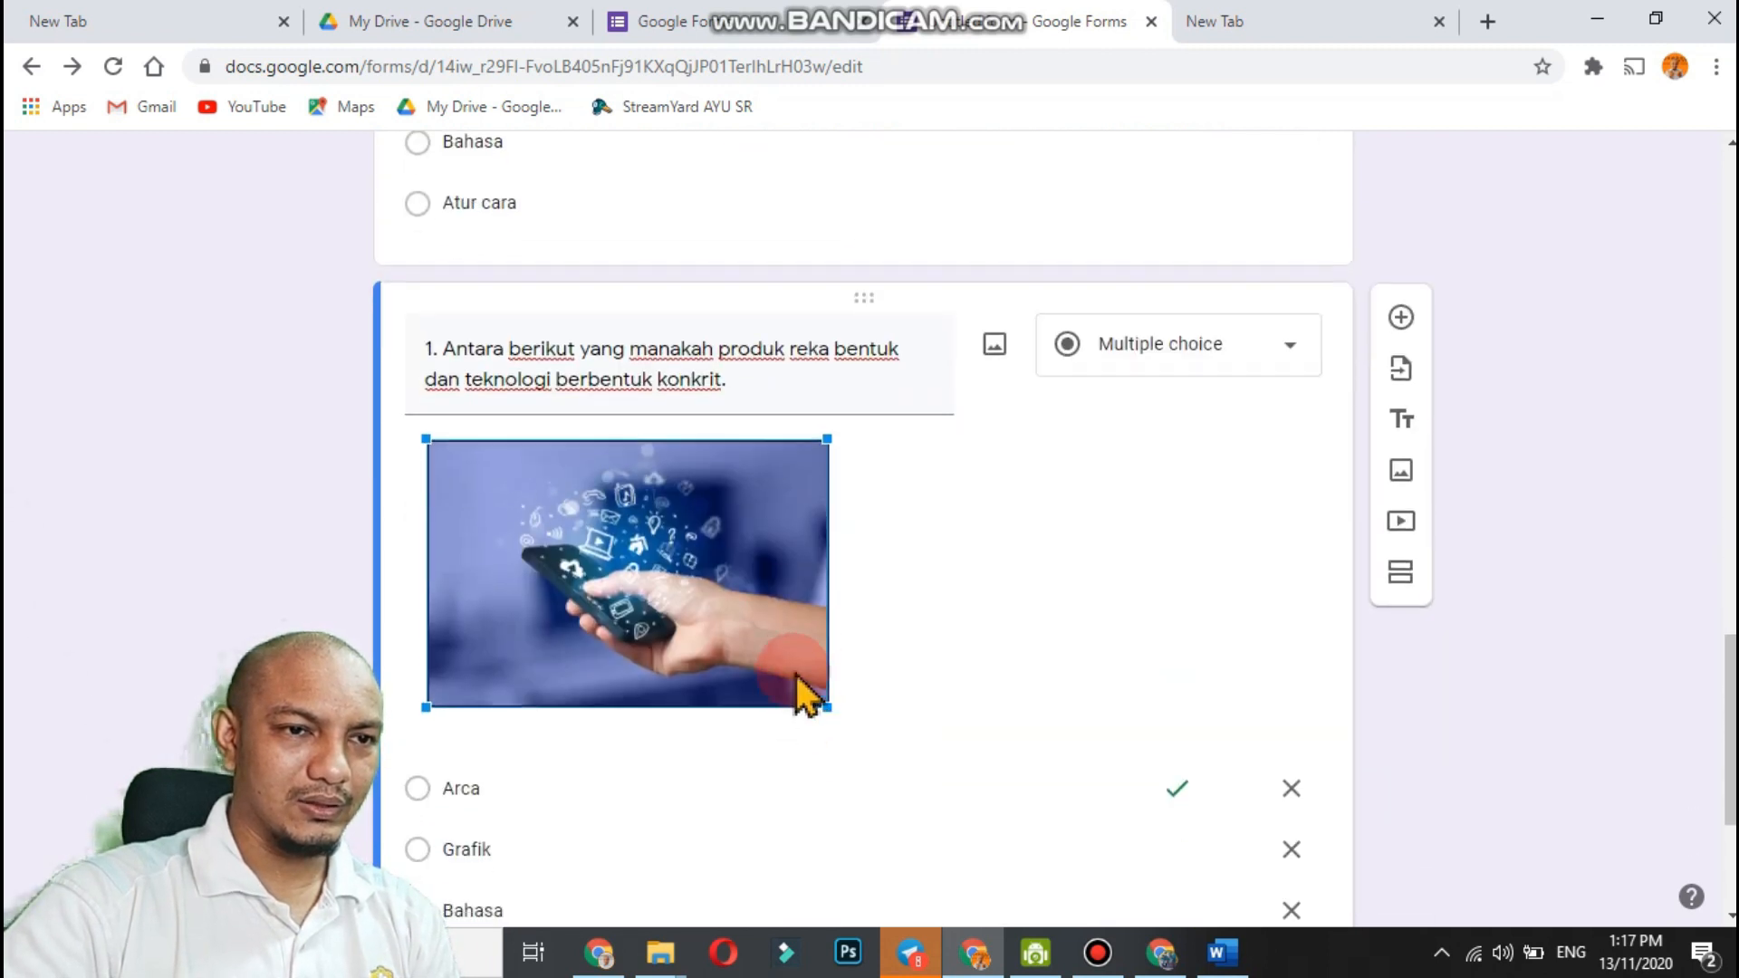
Centre the image within the duplicated question.
left_click(900, 532)
left_click(442, 456)
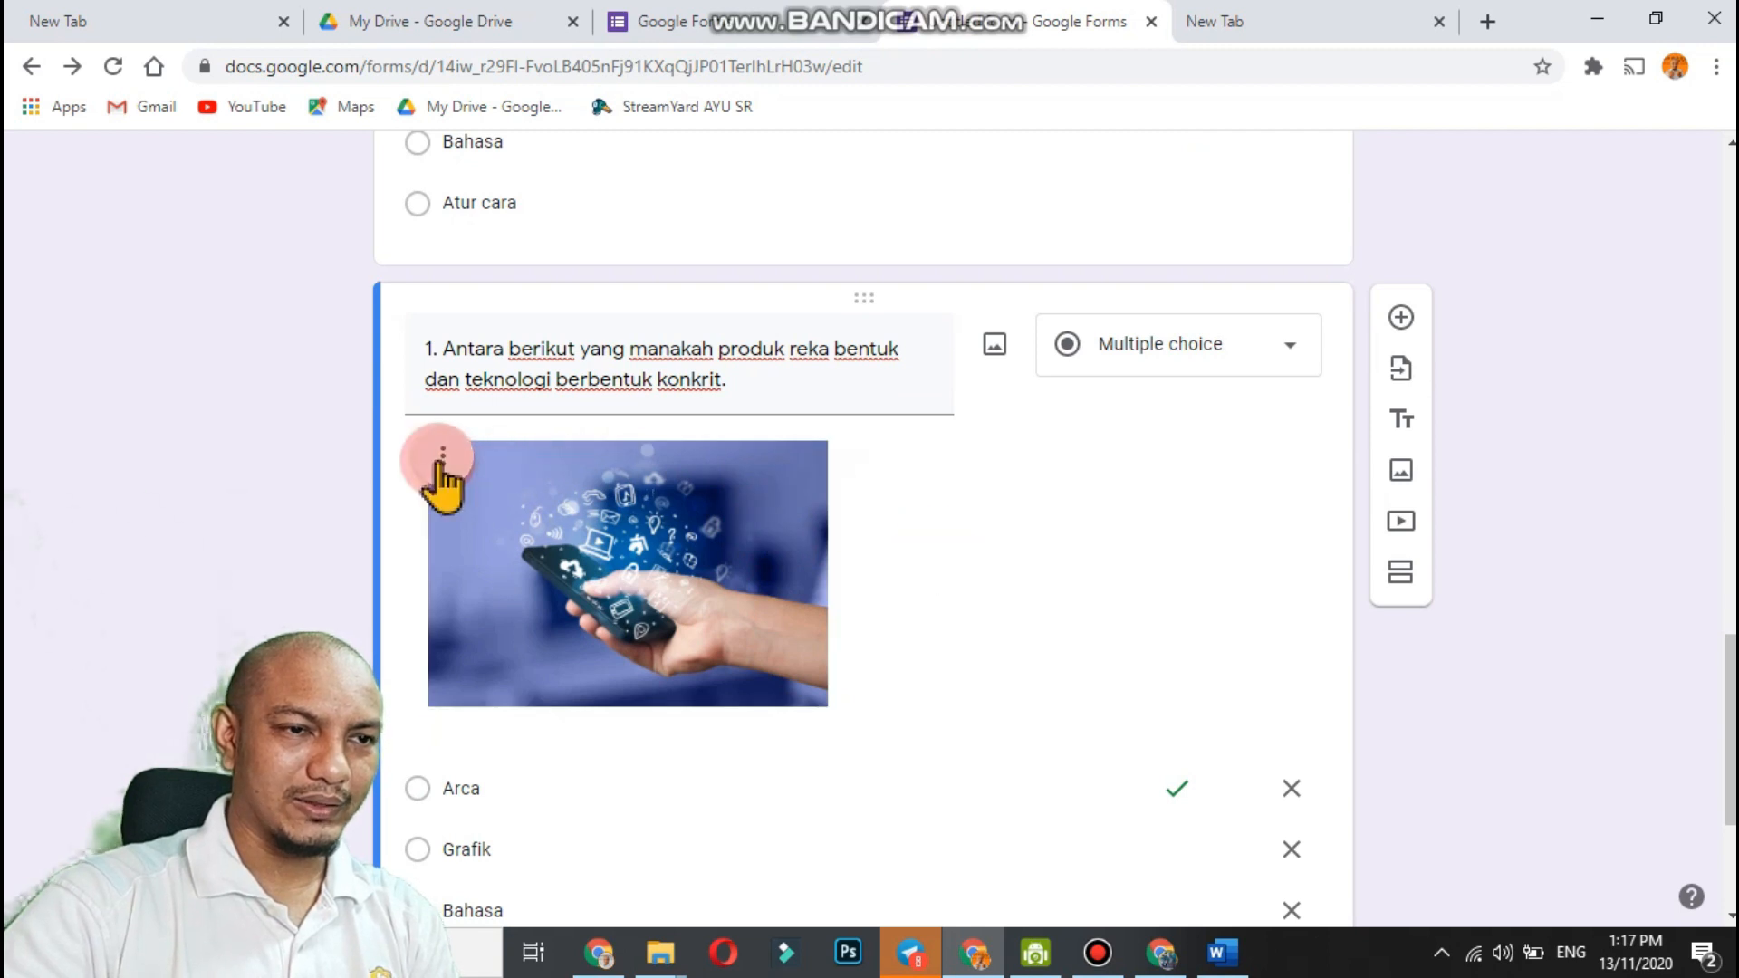
left_click(401, 530)
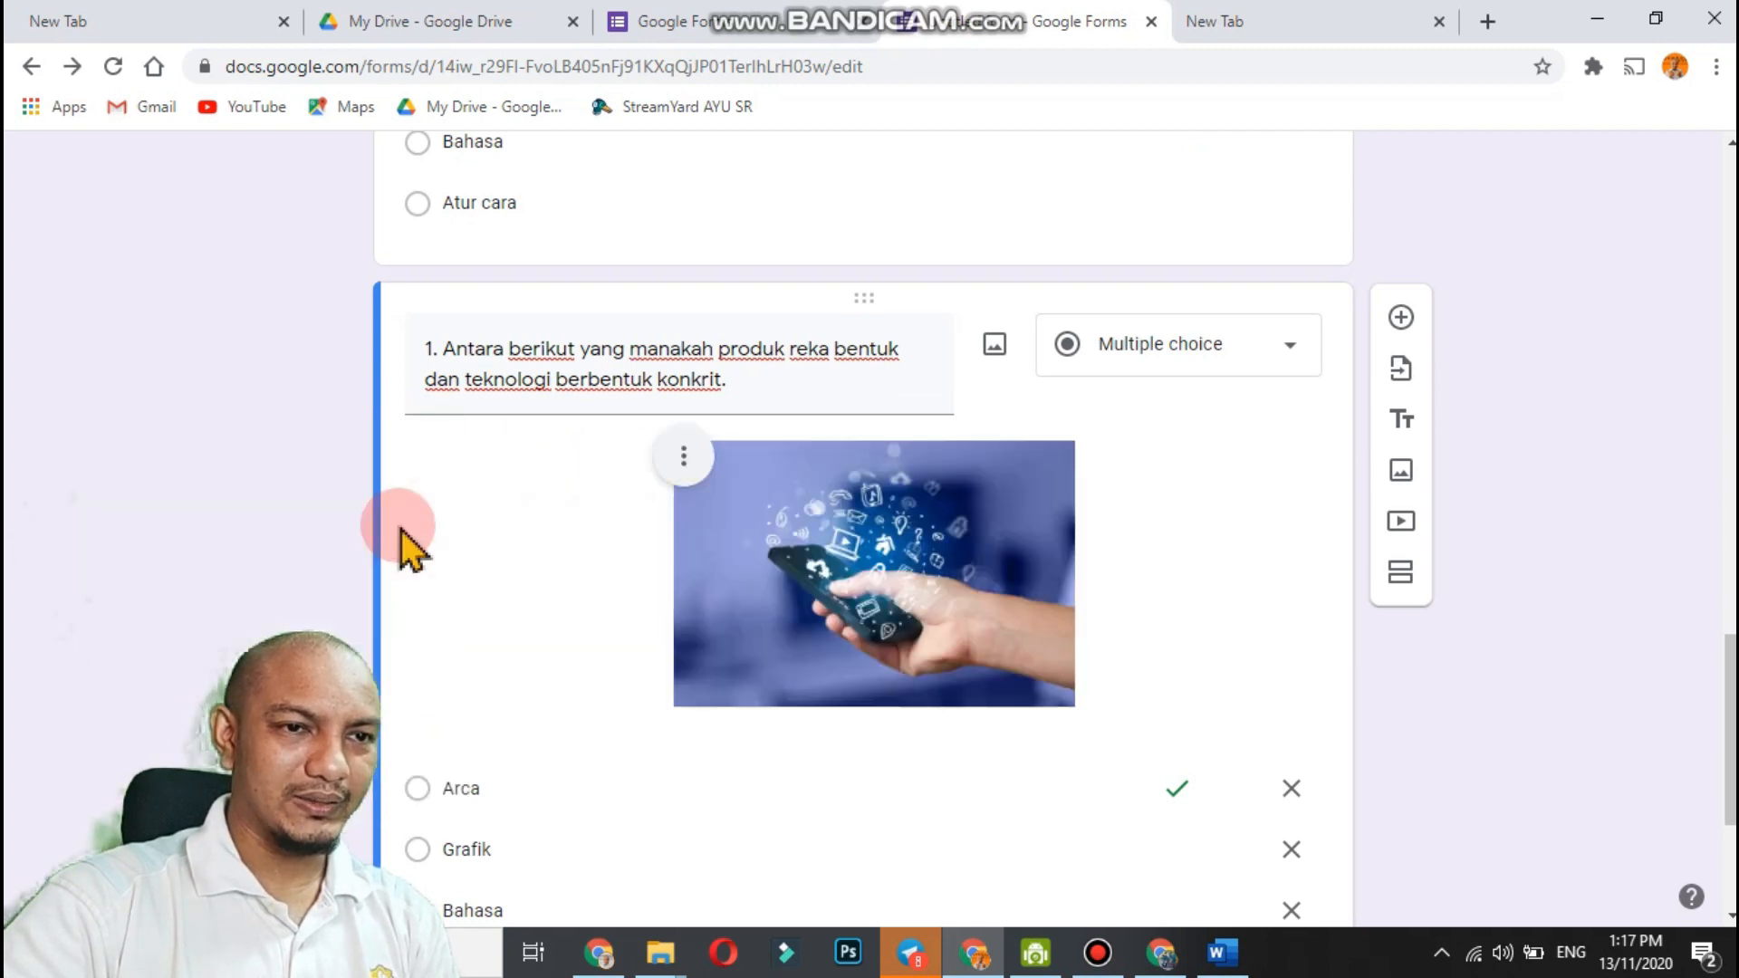
scroll(623, 398, "down", 3)
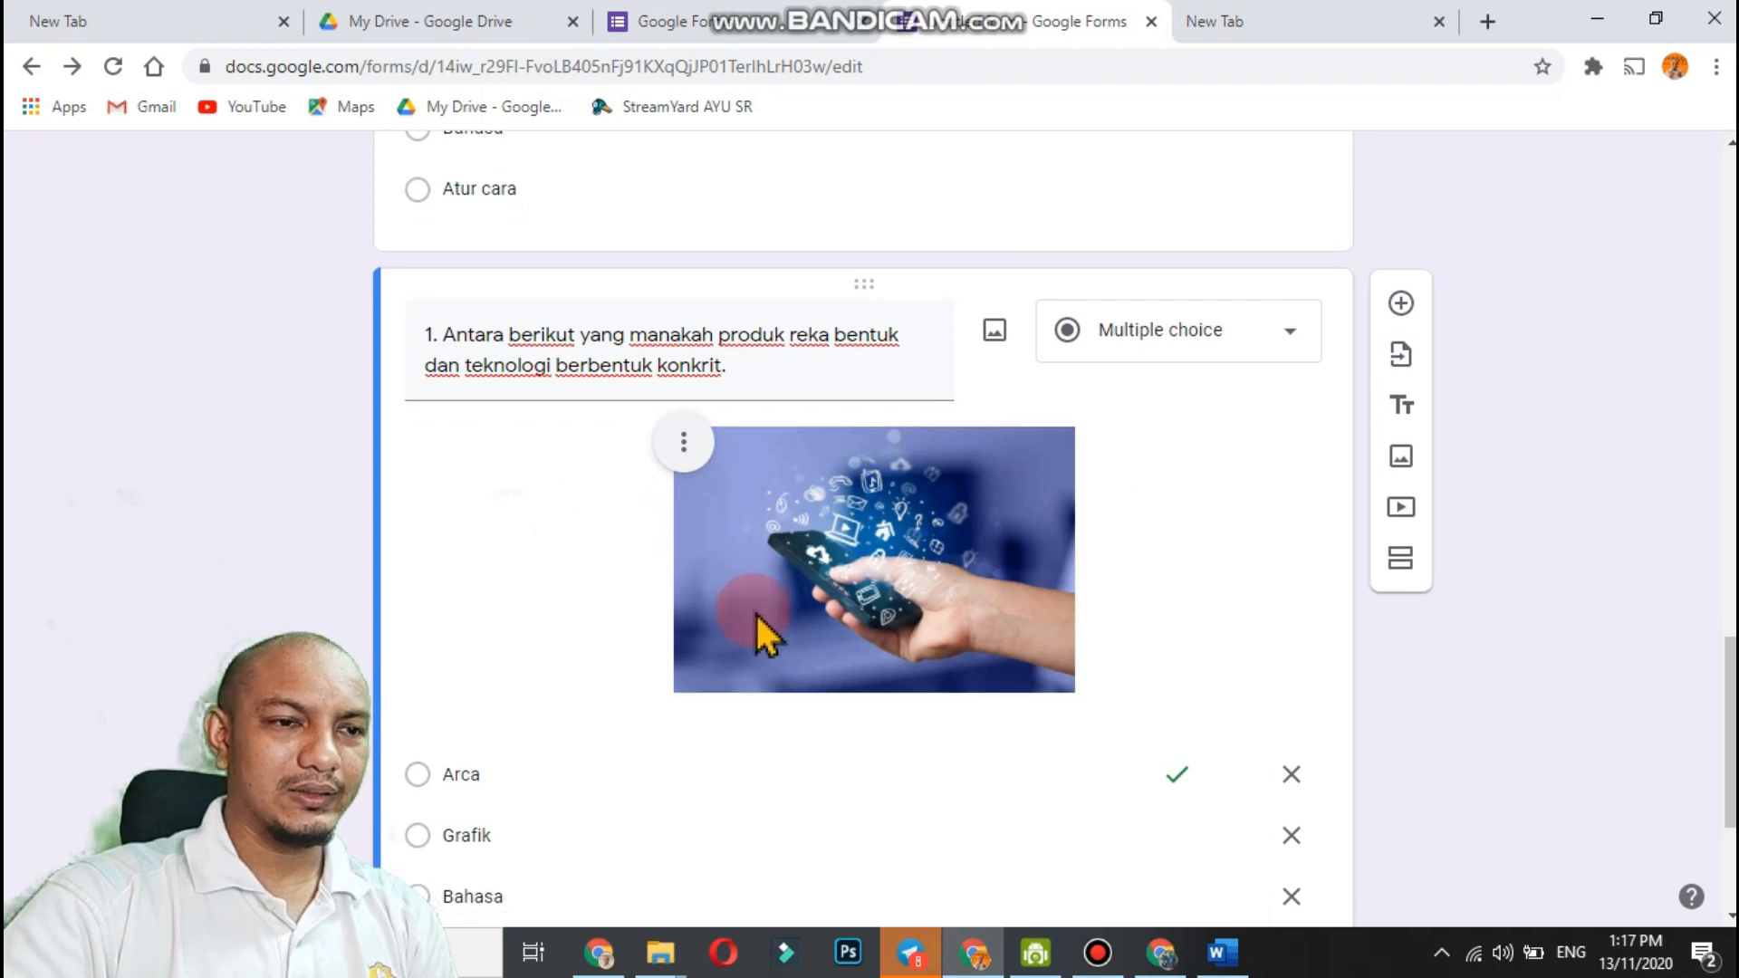
Set the form's theme colour to the mid blue in the theme options.
scroll(885, 453, "up", 6)
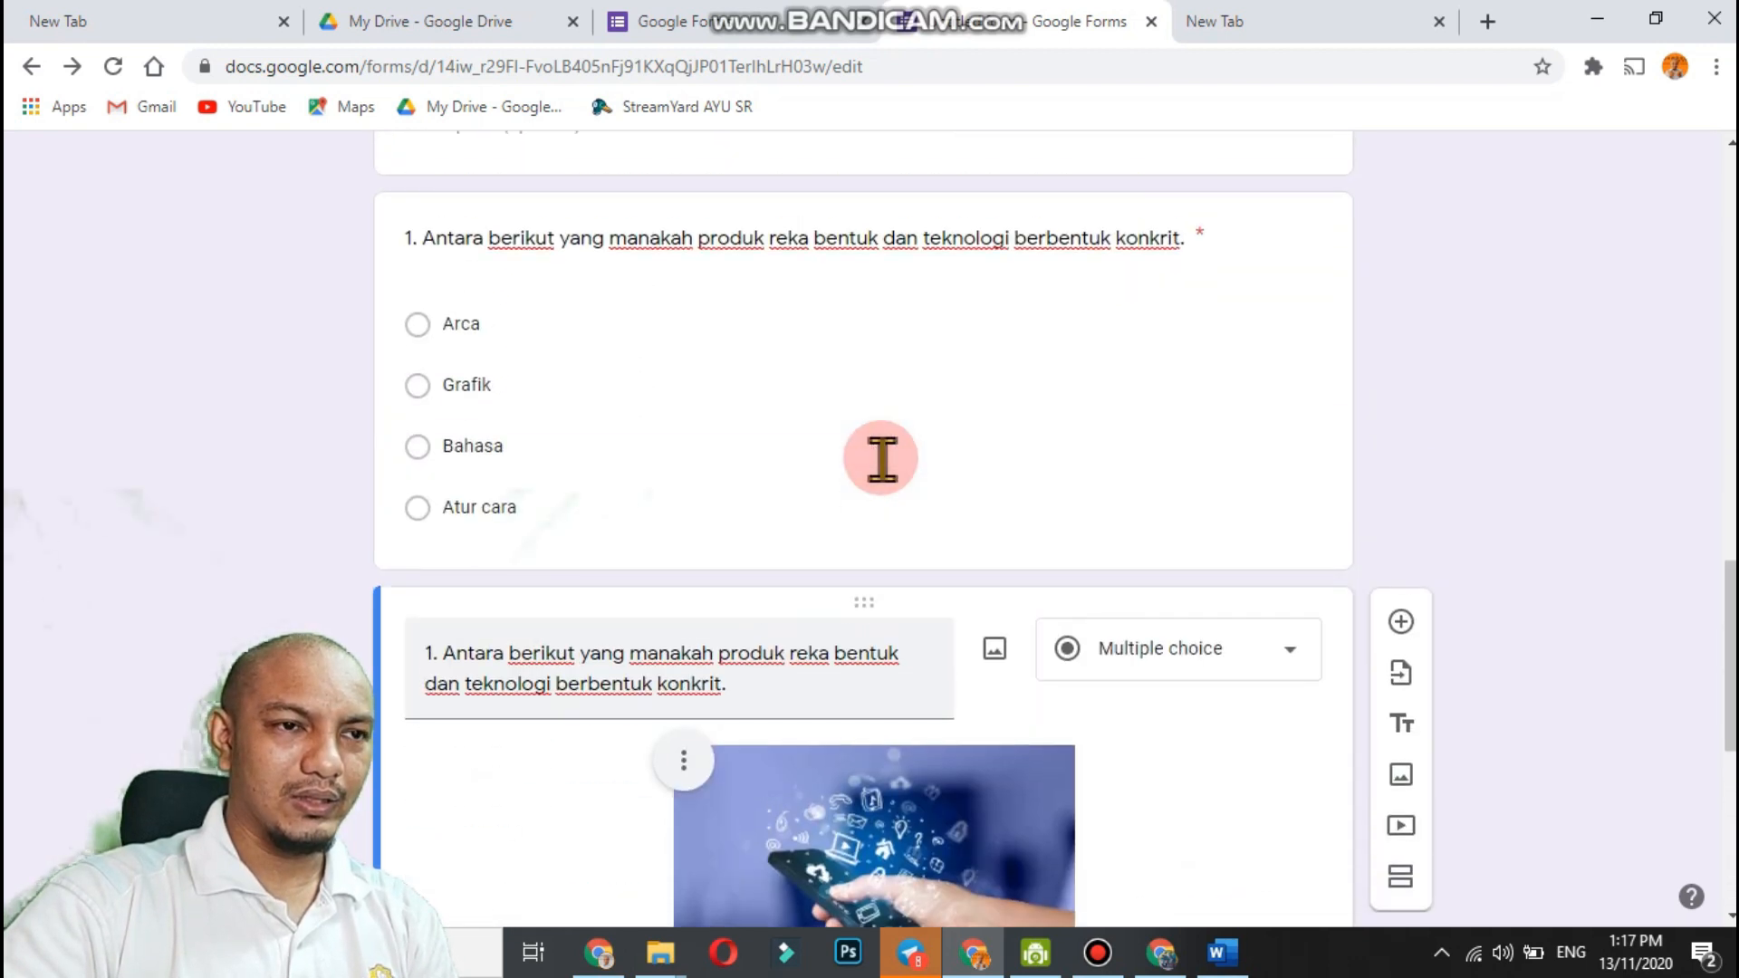
scroll(777, 613, "down", 6)
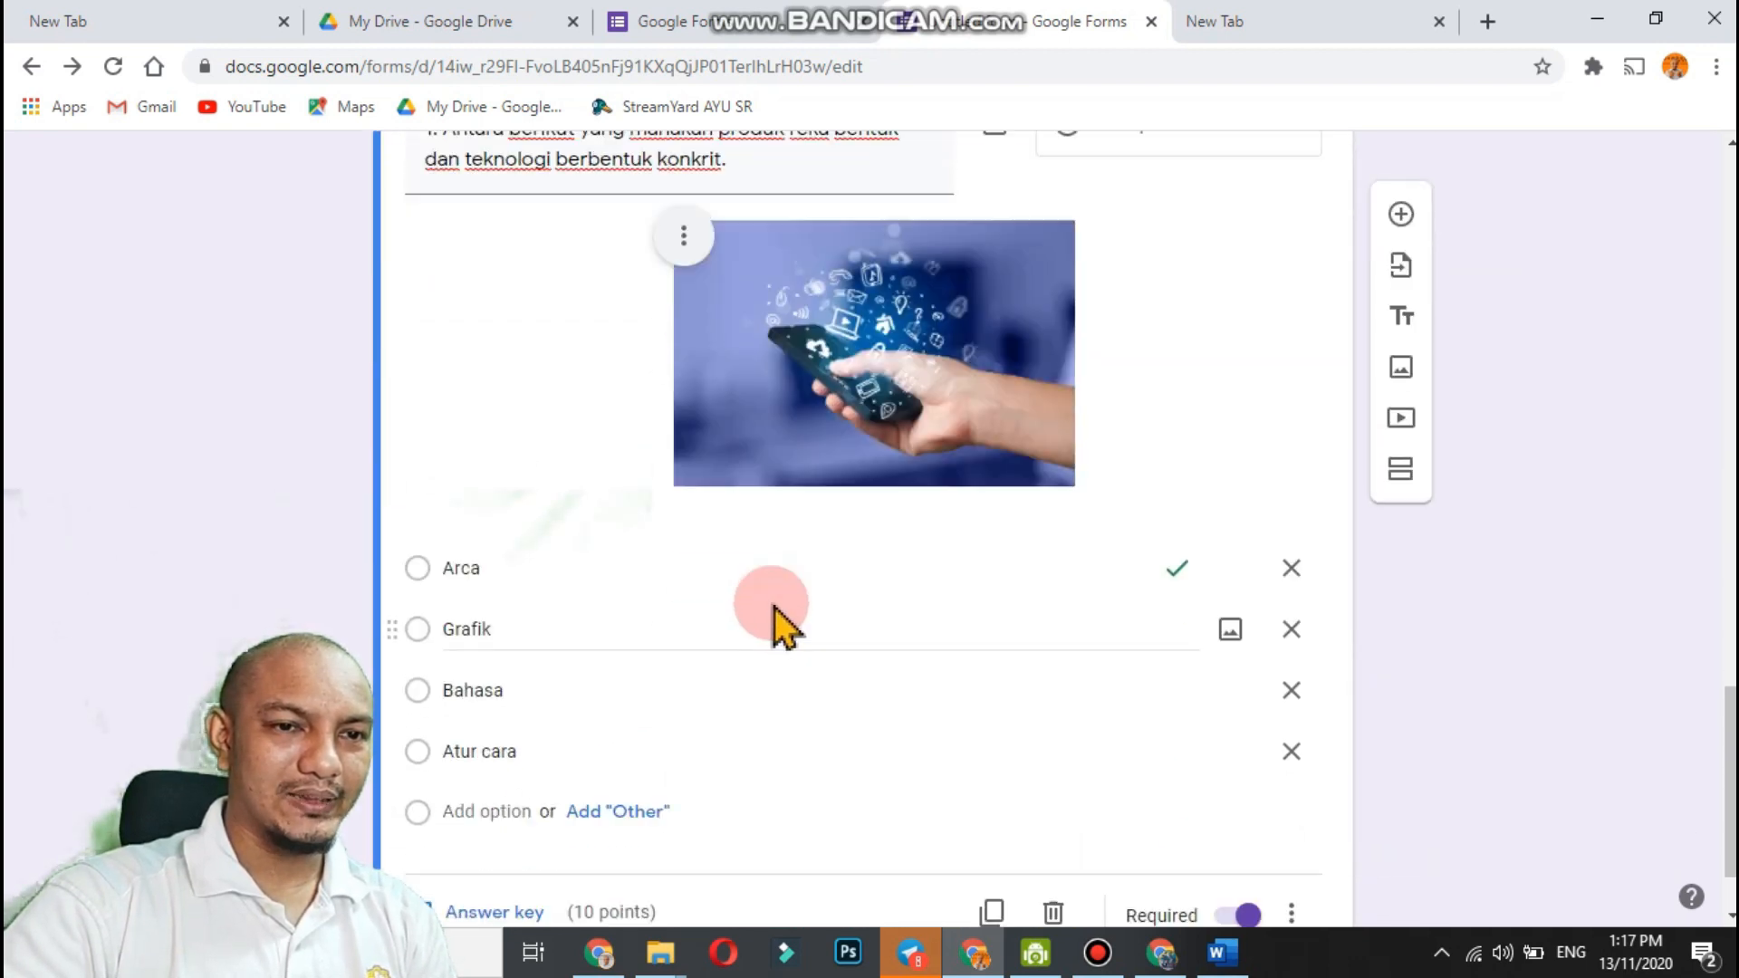
scroll(986, 668, "up", 20)
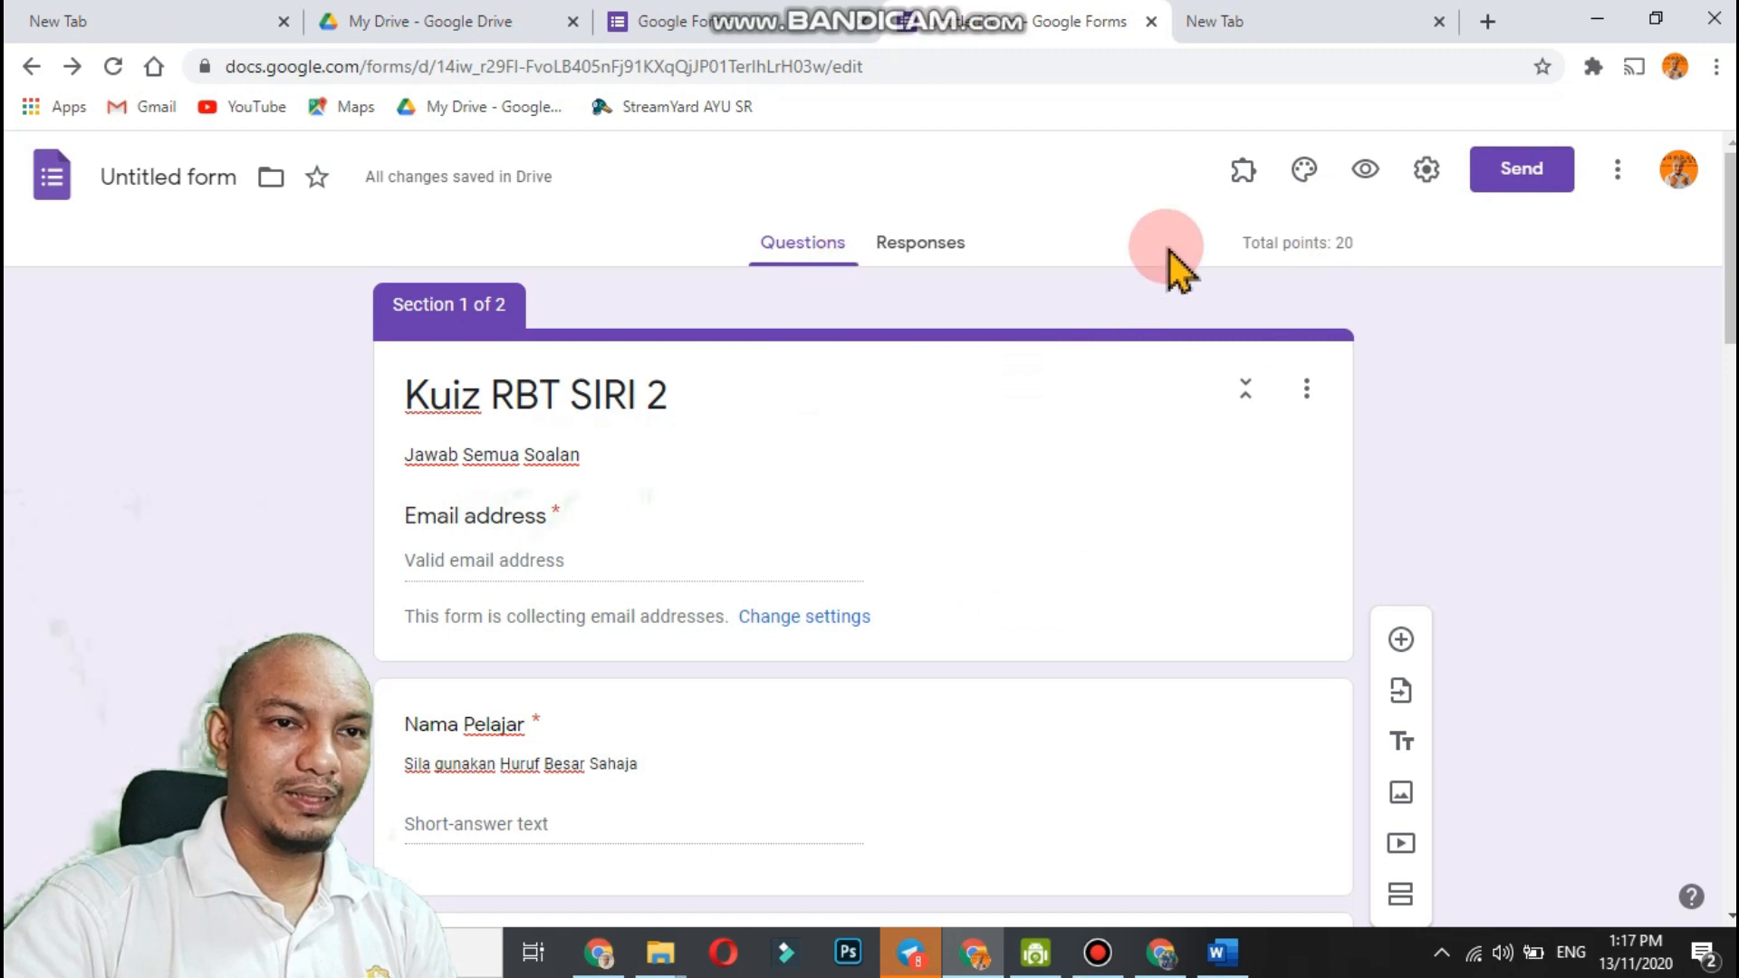
left_click(1304, 172)
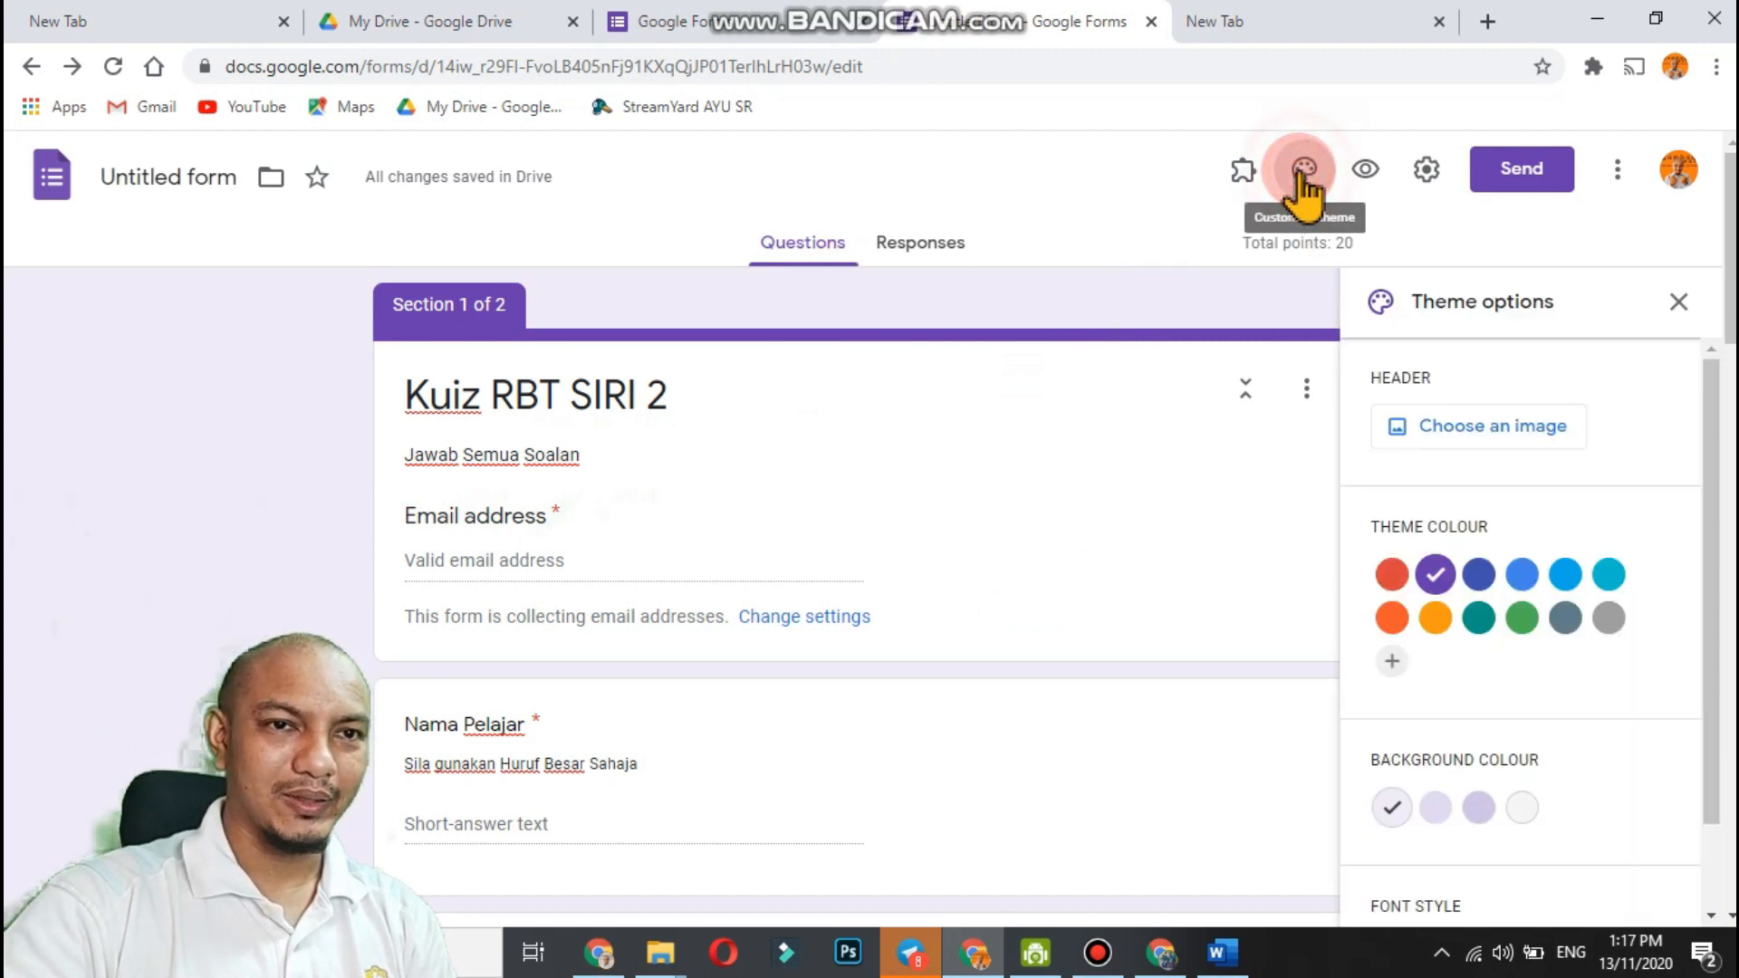
left_click(1476, 576)
left_click(1524, 576)
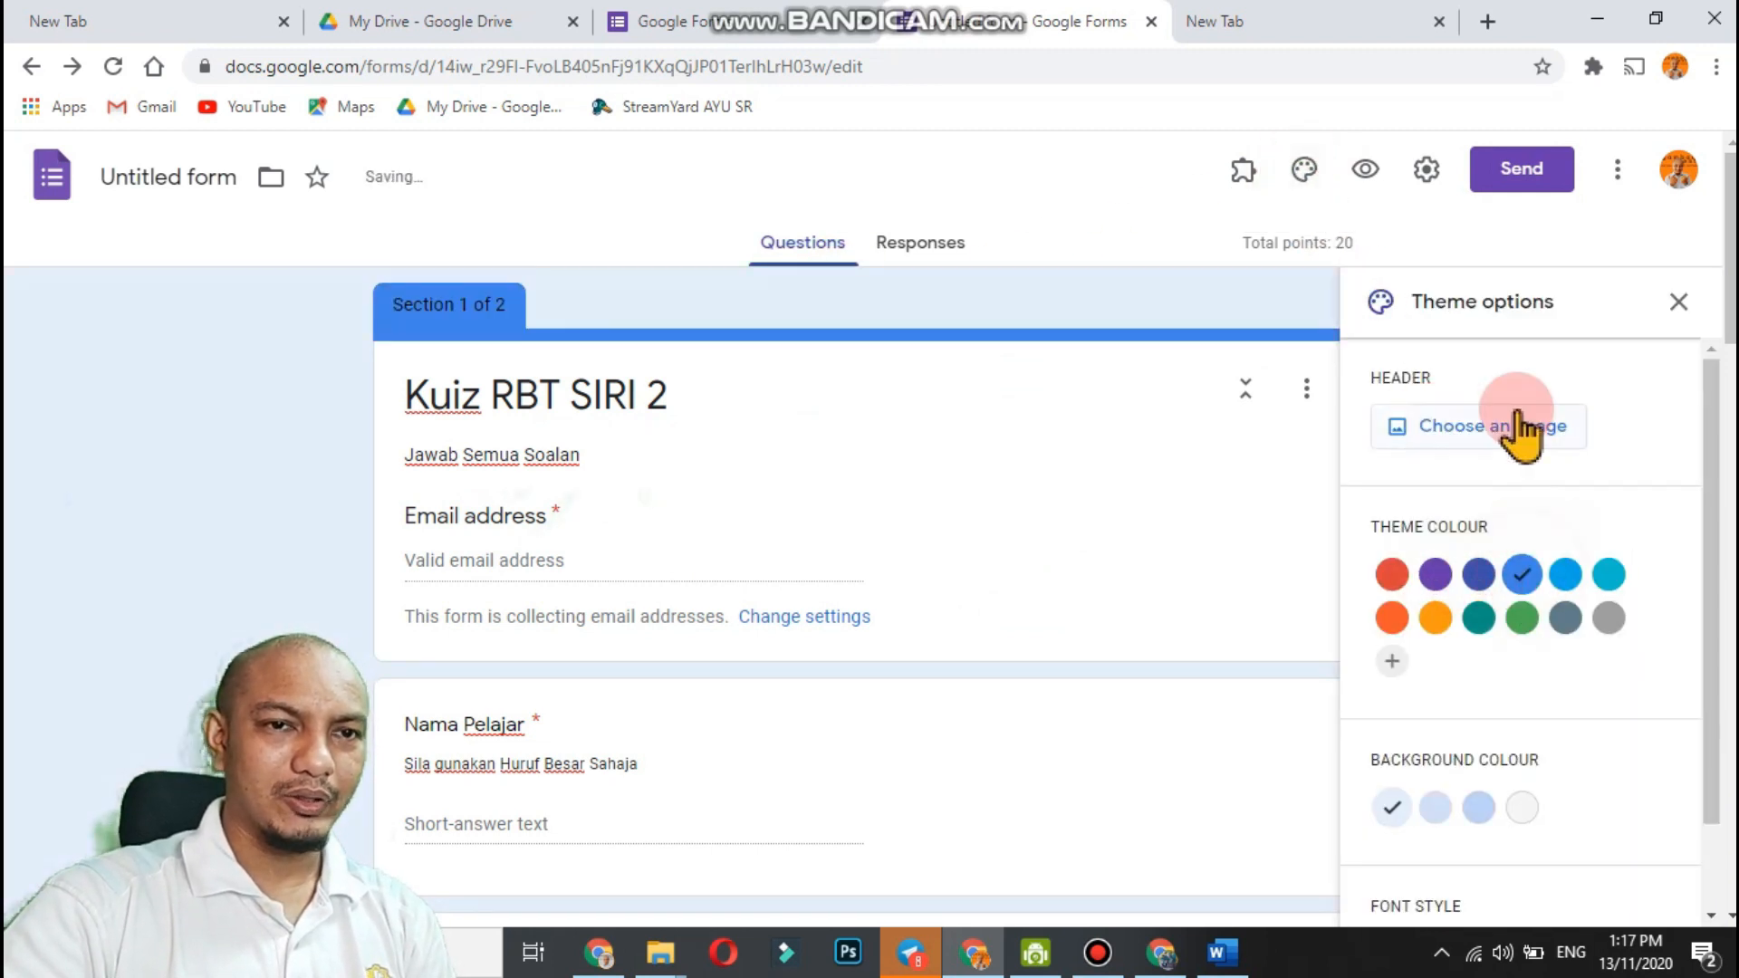
Insert the open book with heart-folded pages from the Work and School themes as header image and close the theme options.
left_click(1442, 428)
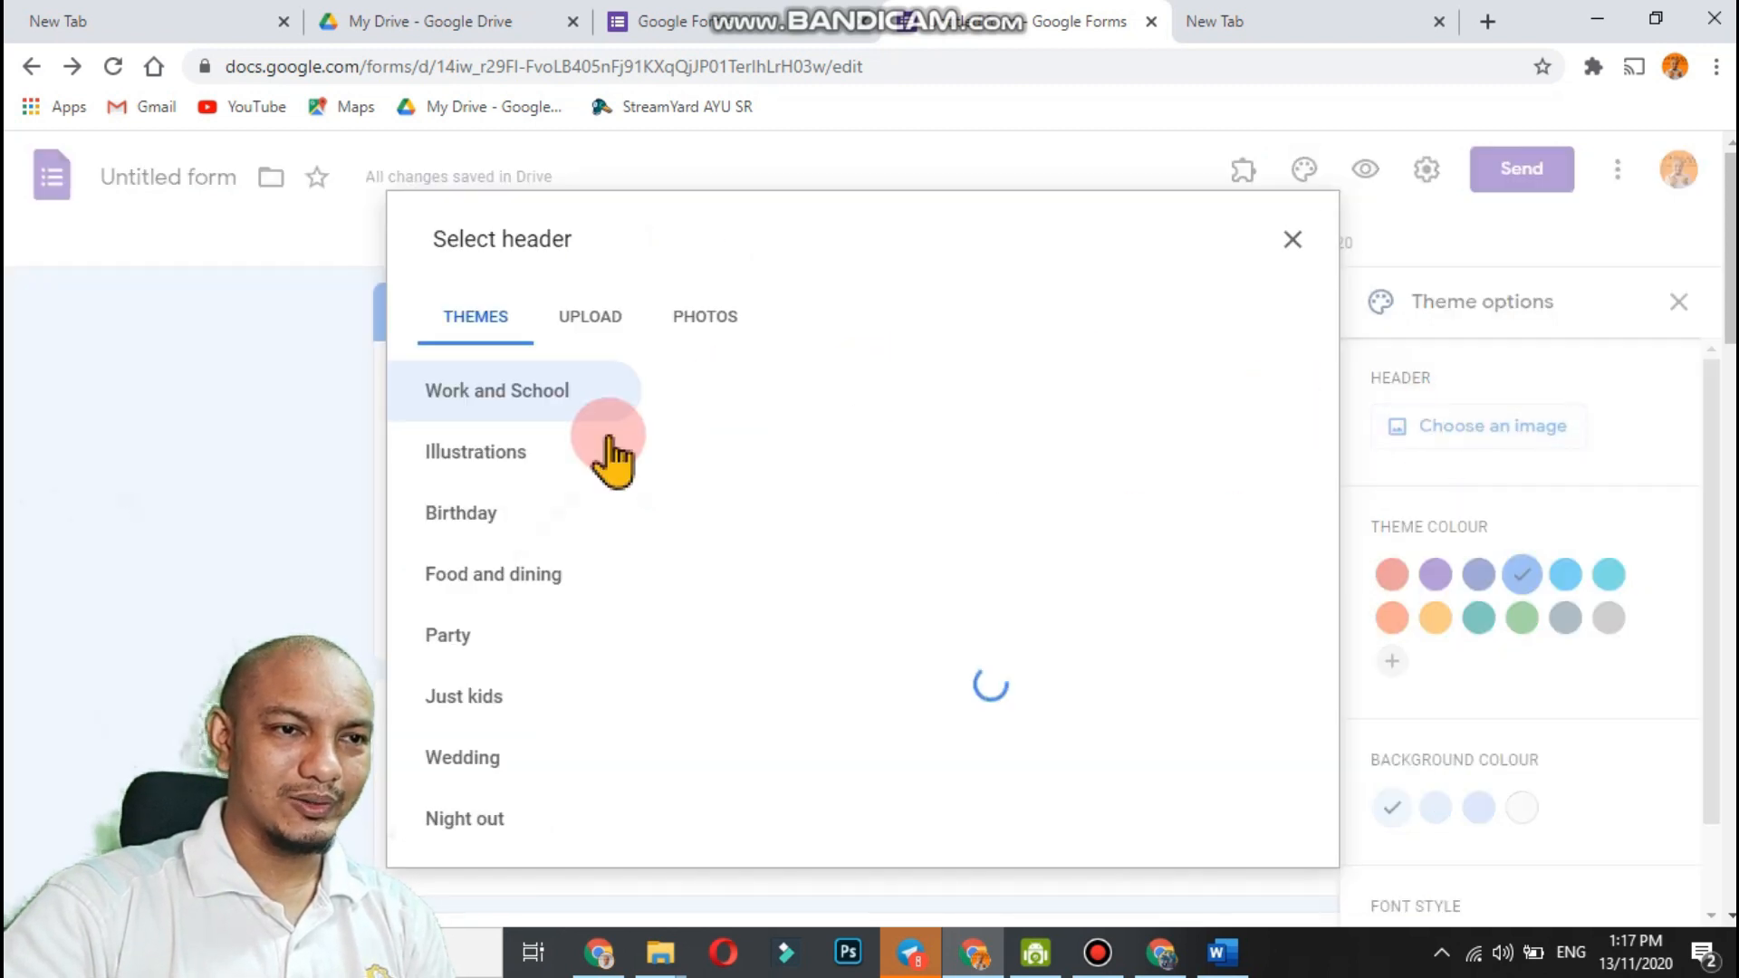
left_click(593, 333)
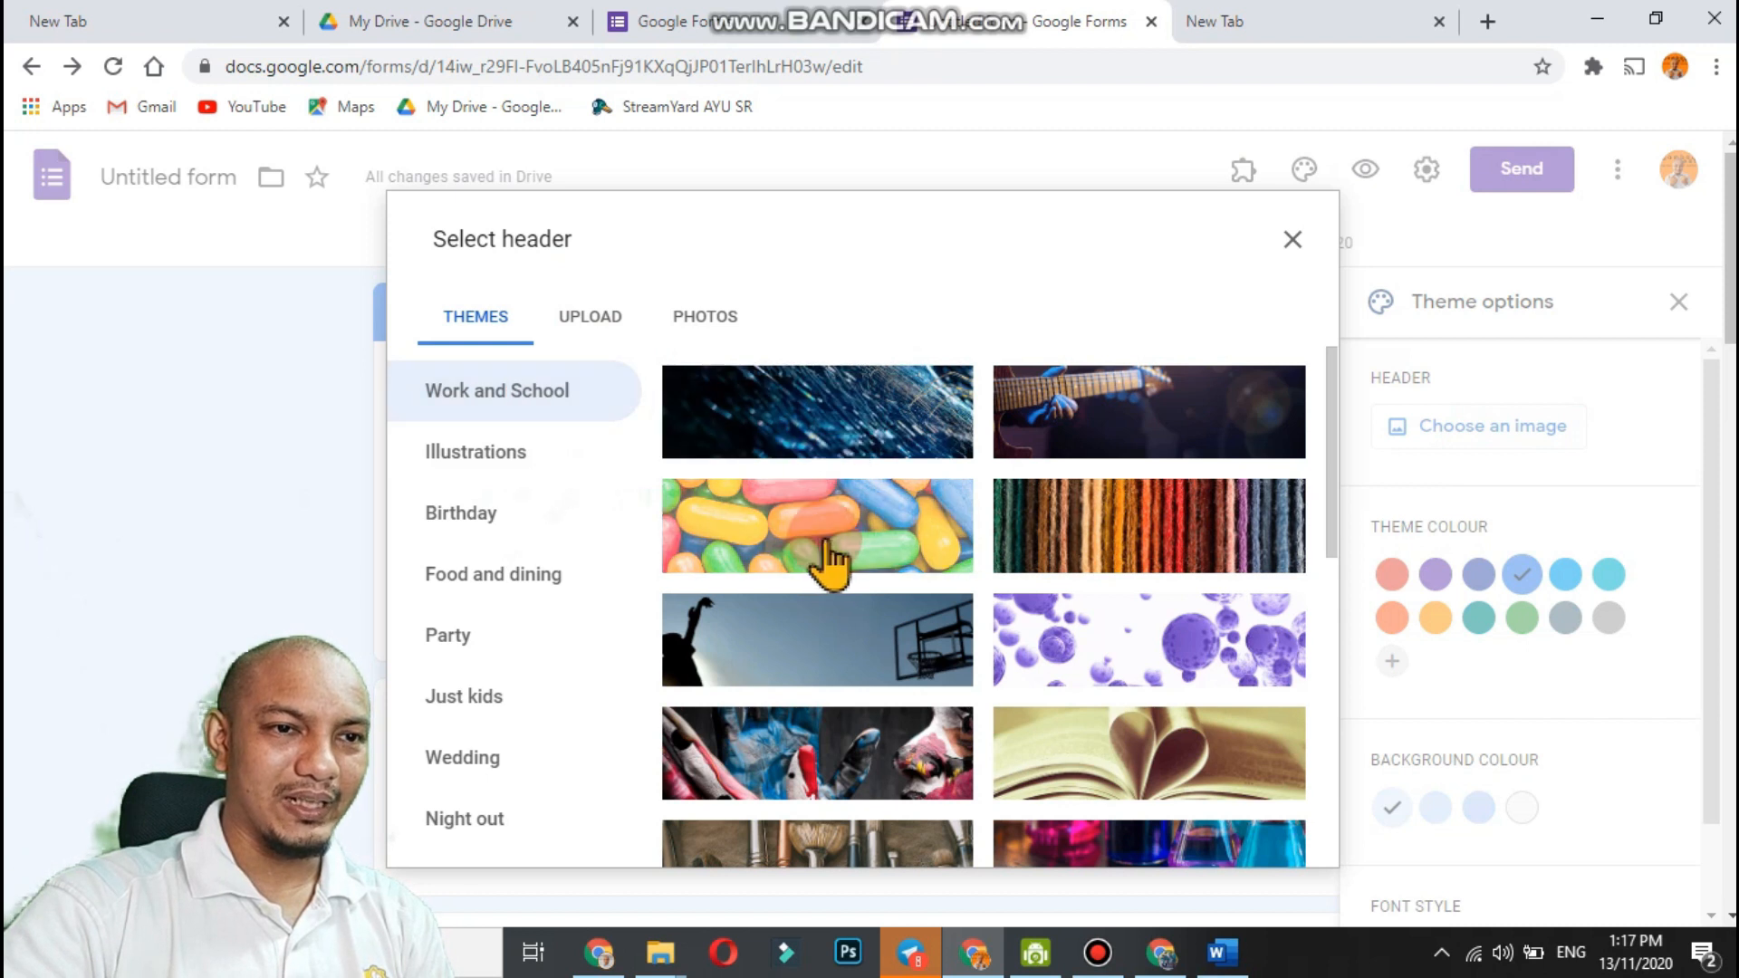
scroll(1007, 598, "down", 2)
left_click(883, 555)
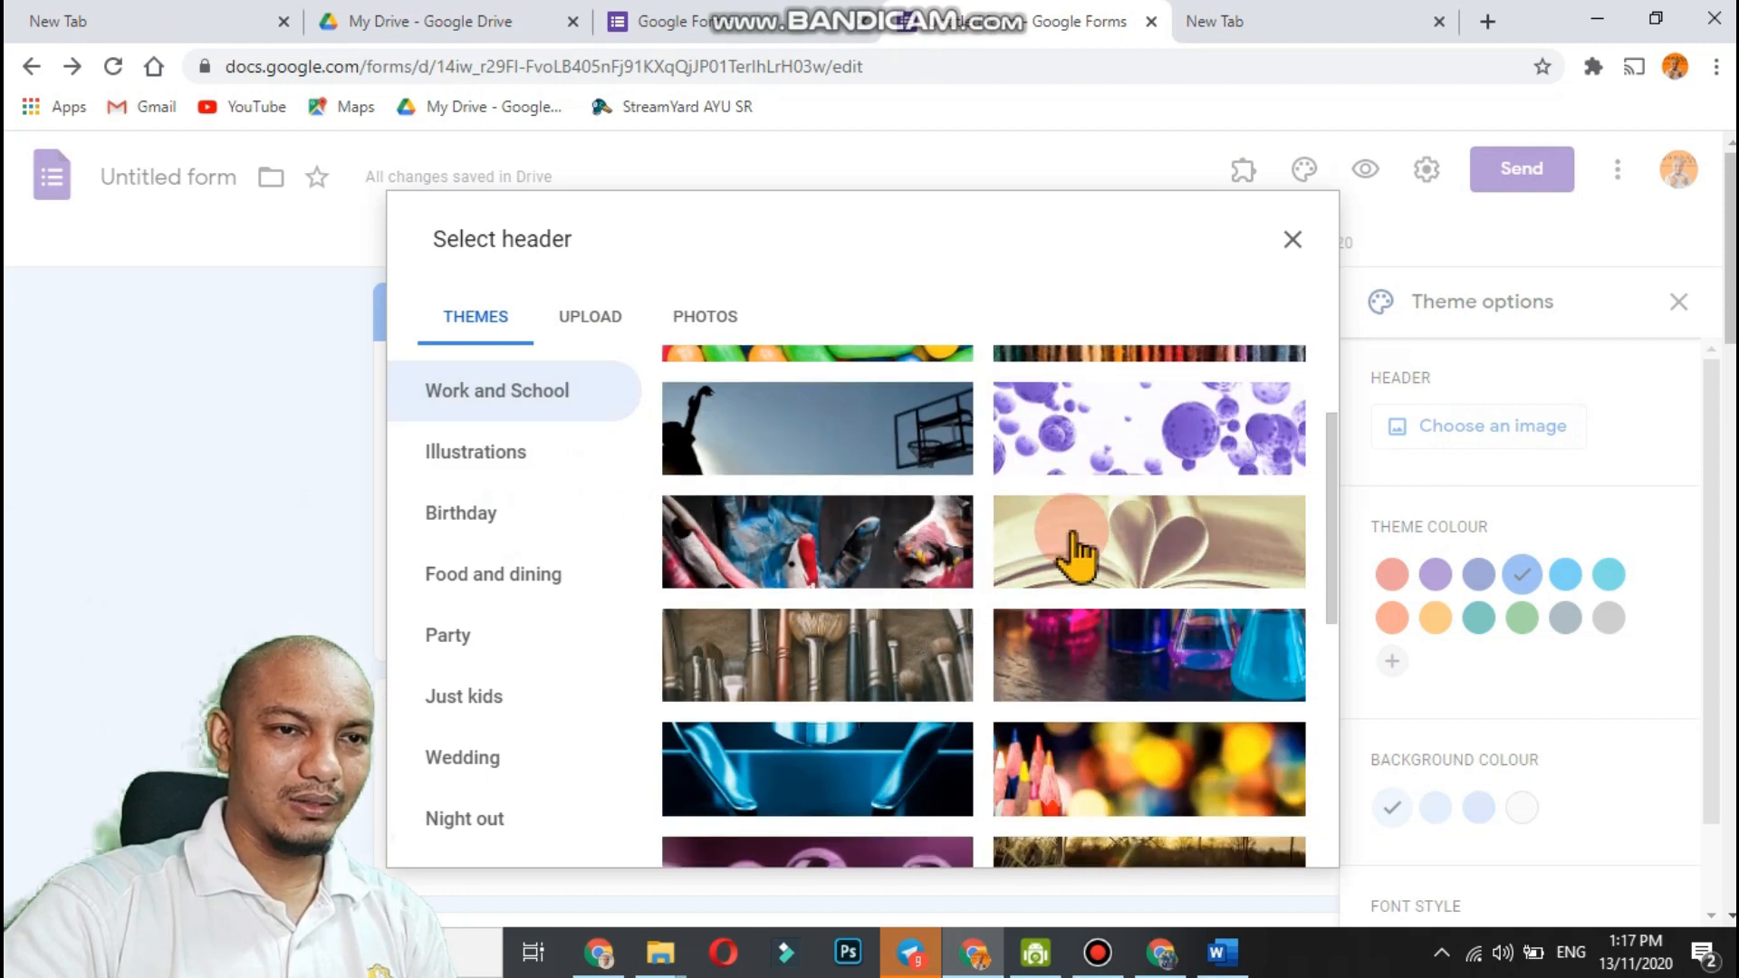
left_click(1279, 835)
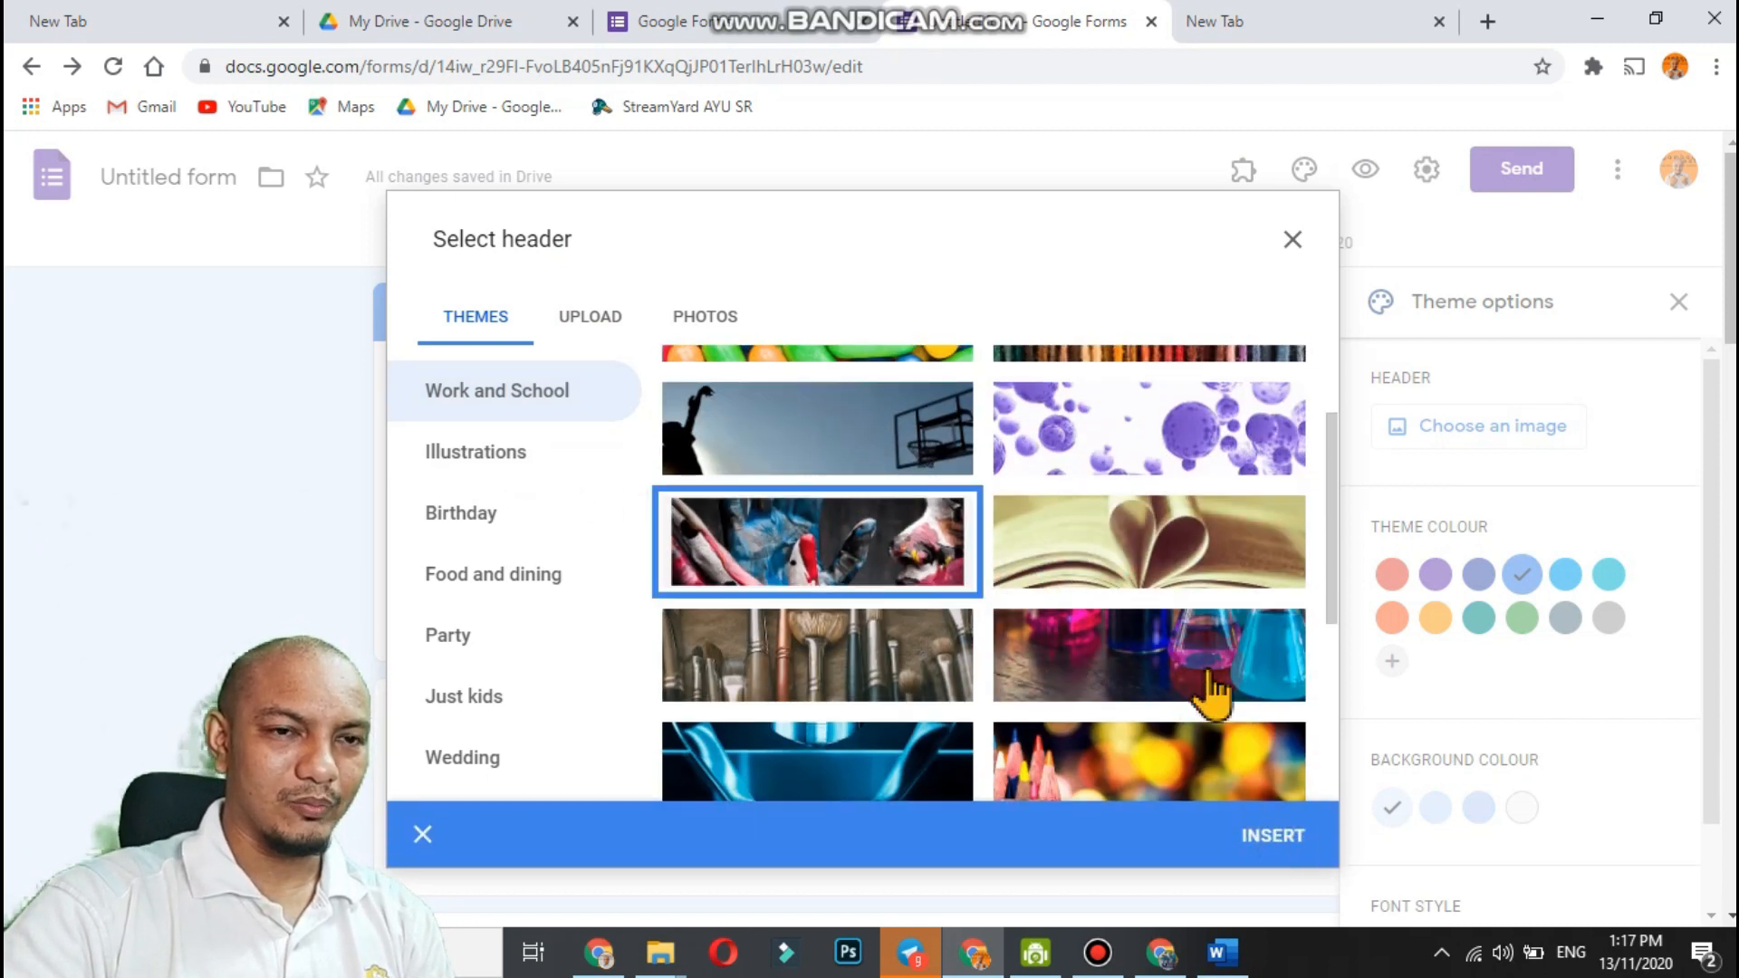
left_click(1165, 555)
left_click(1273, 835)
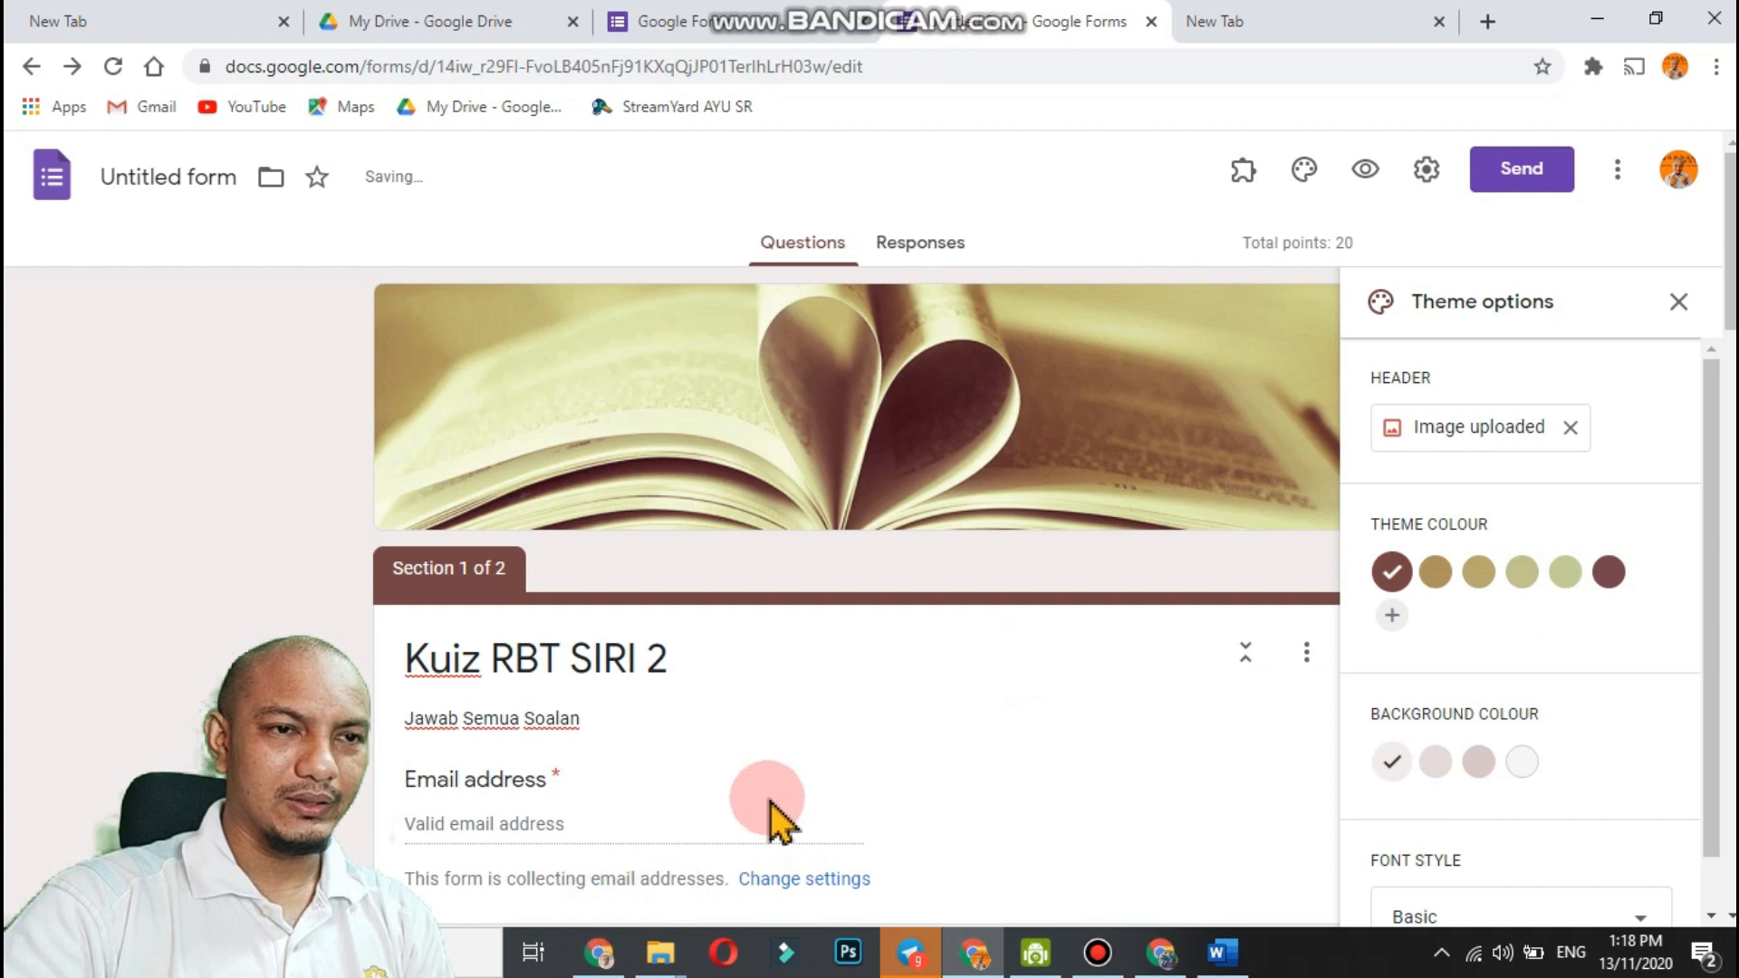
left_click(1678, 302)
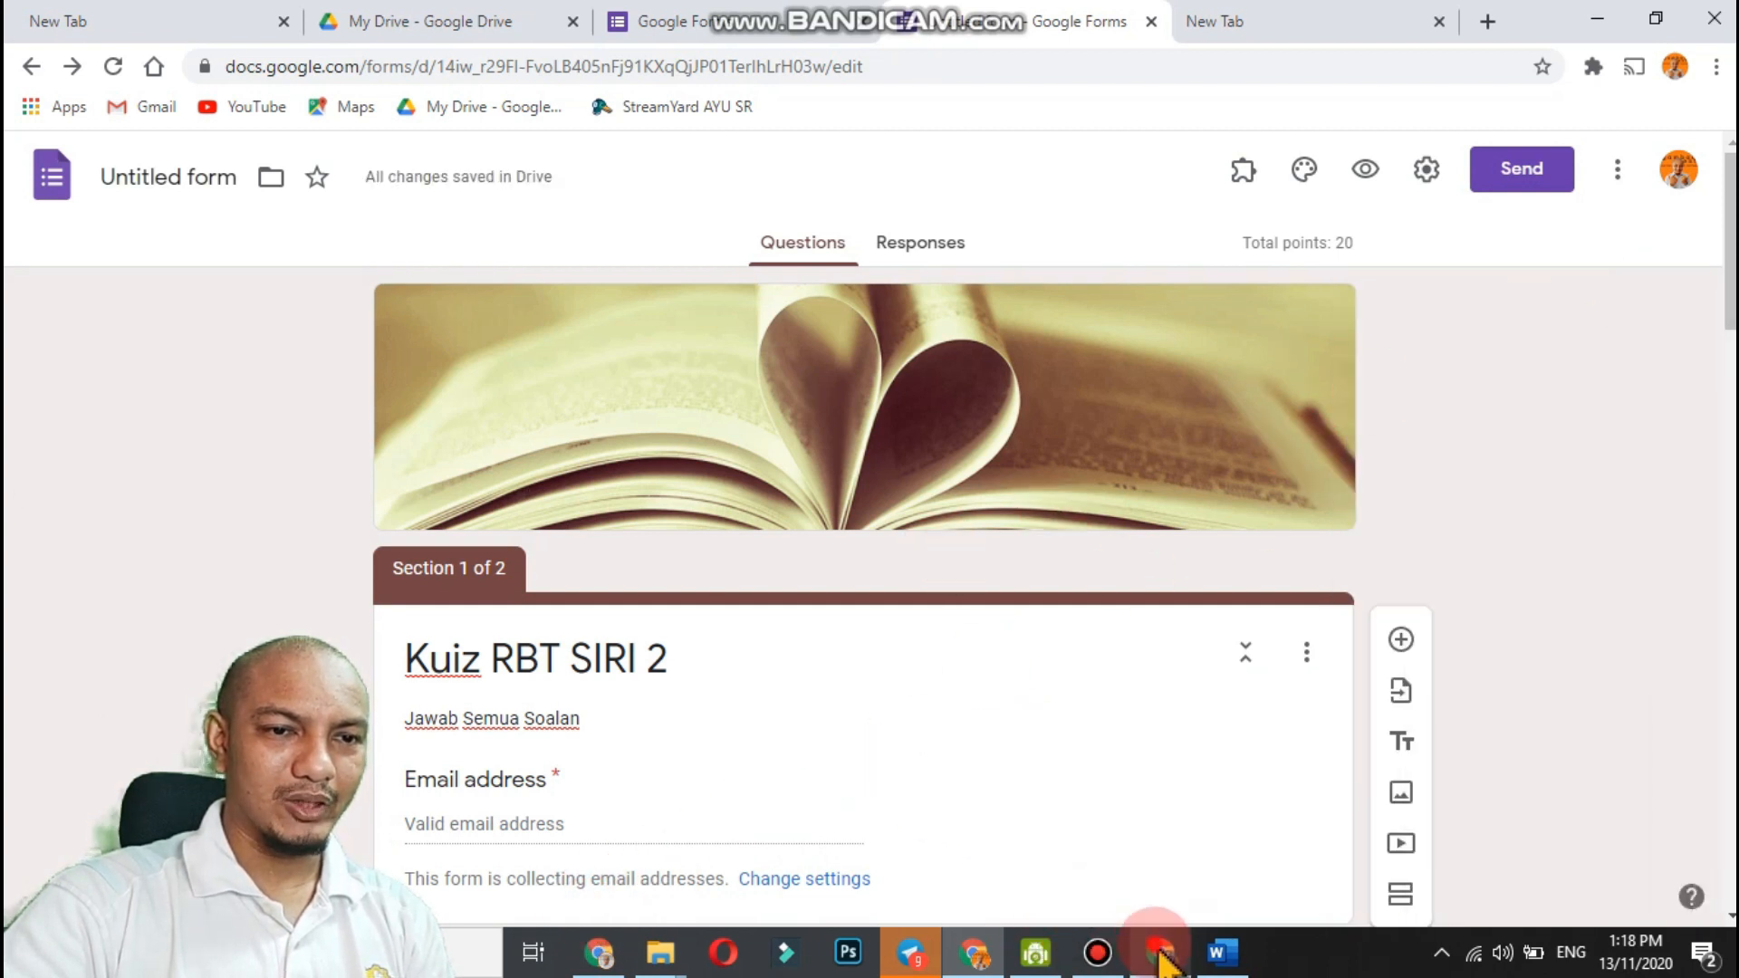
Switch to the other Chrome window, examine the custom header banners of the existing quiz forms, and return to the Kuiz RBT SIRI 2 form.
left_click(1160, 953)
scroll(1051, 722, "up", 10)
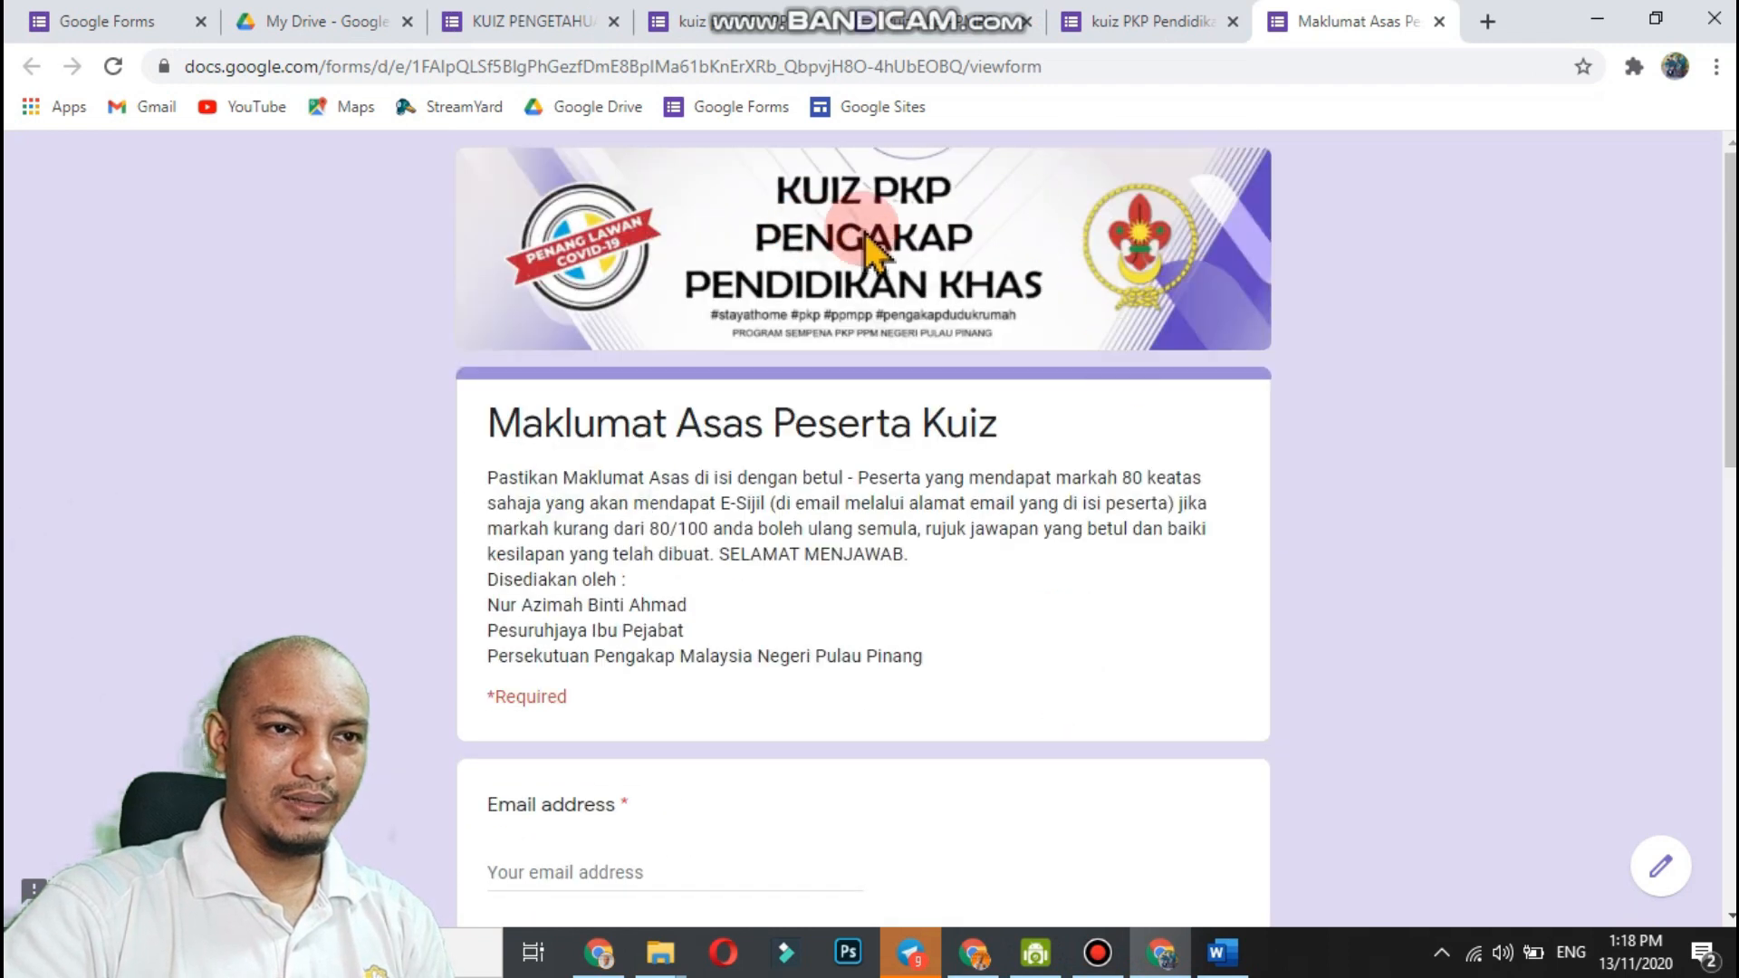
left_click(933, 25)
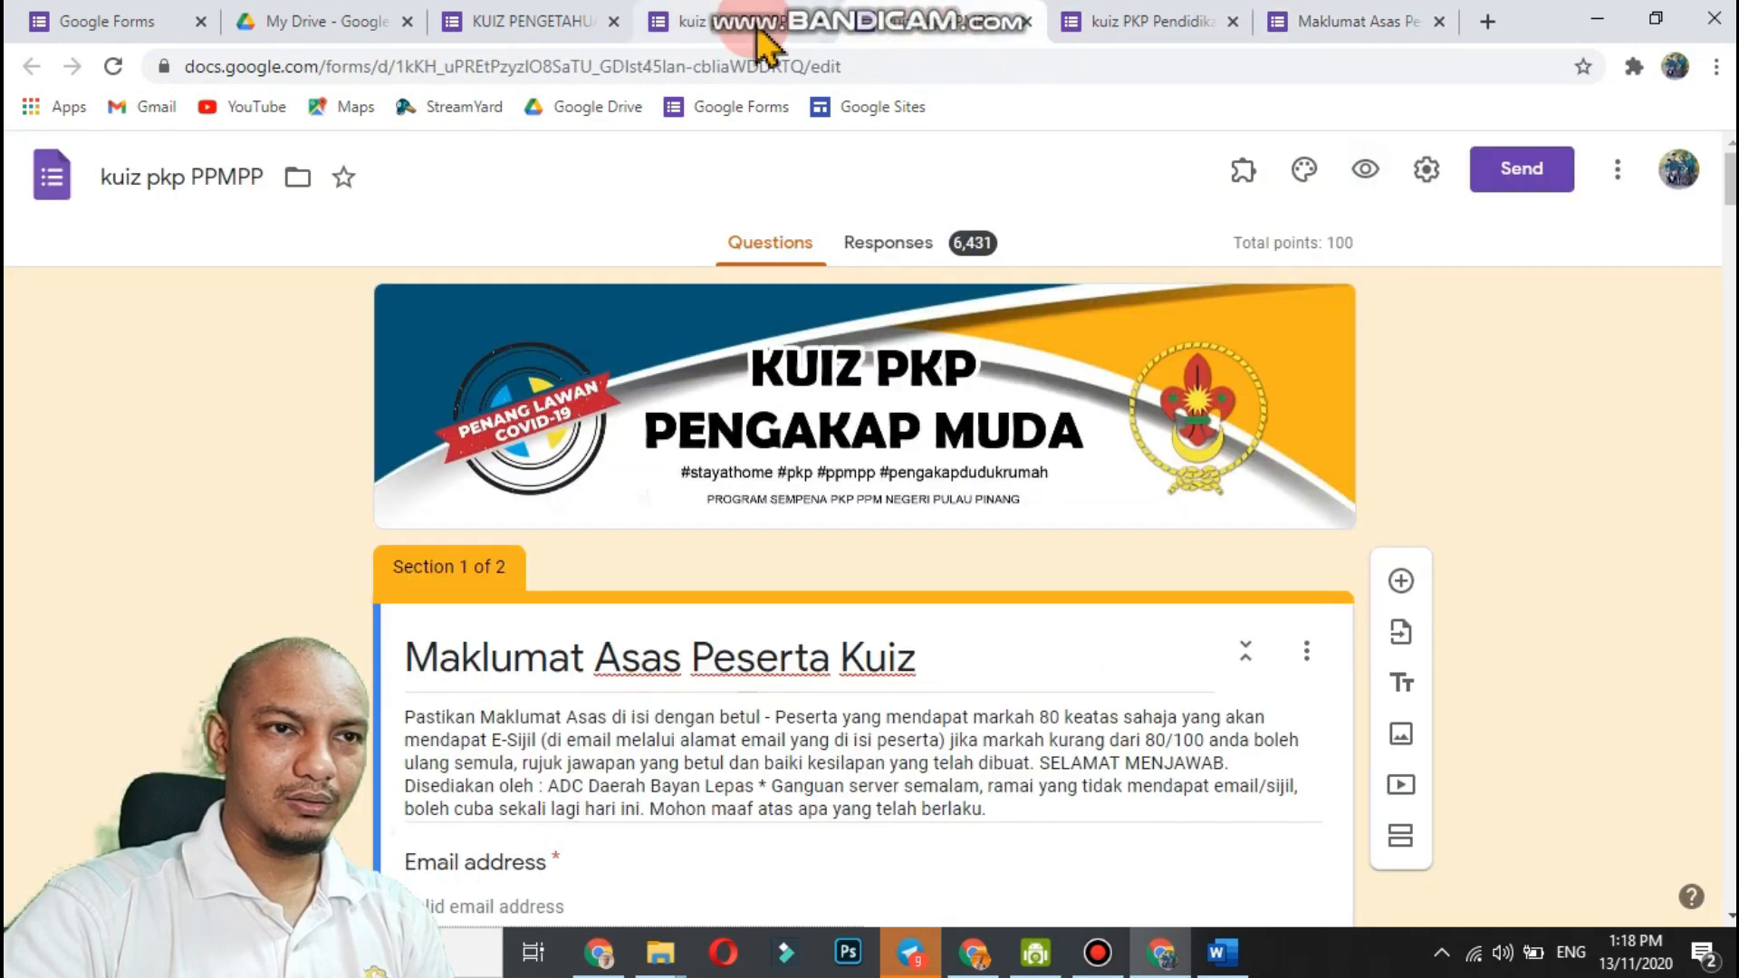
left_click(725, 32)
left_click(570, 27)
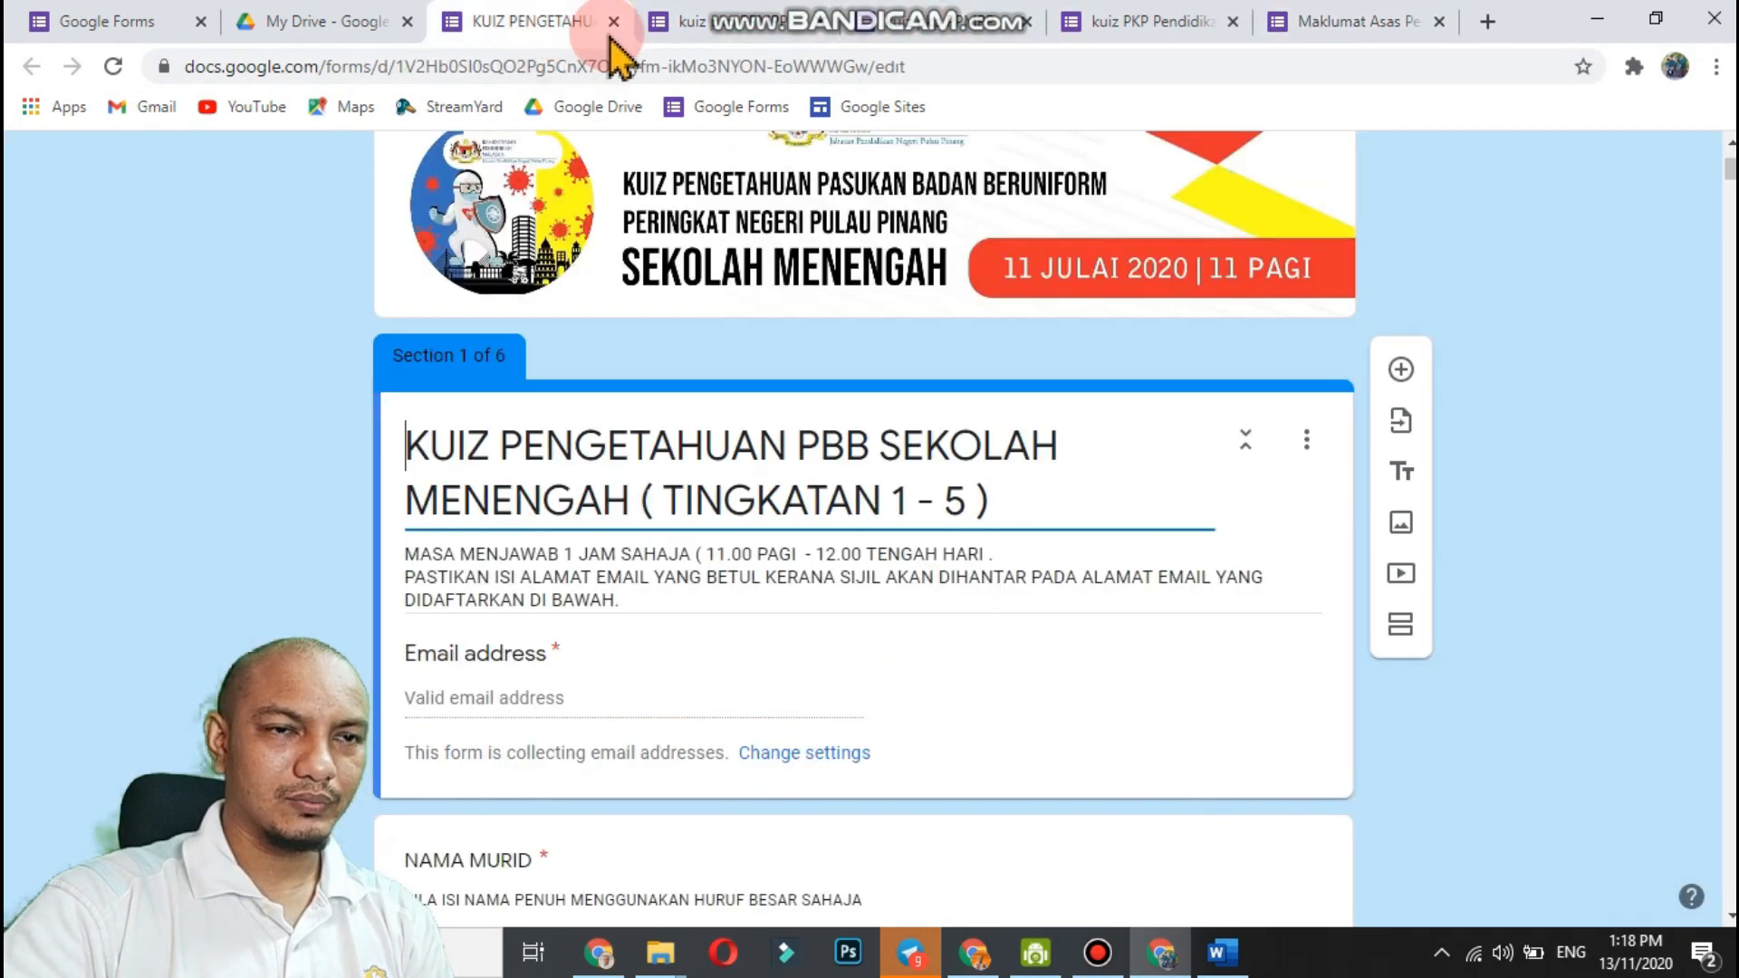
left_click(1349, 32)
left_click(1162, 953)
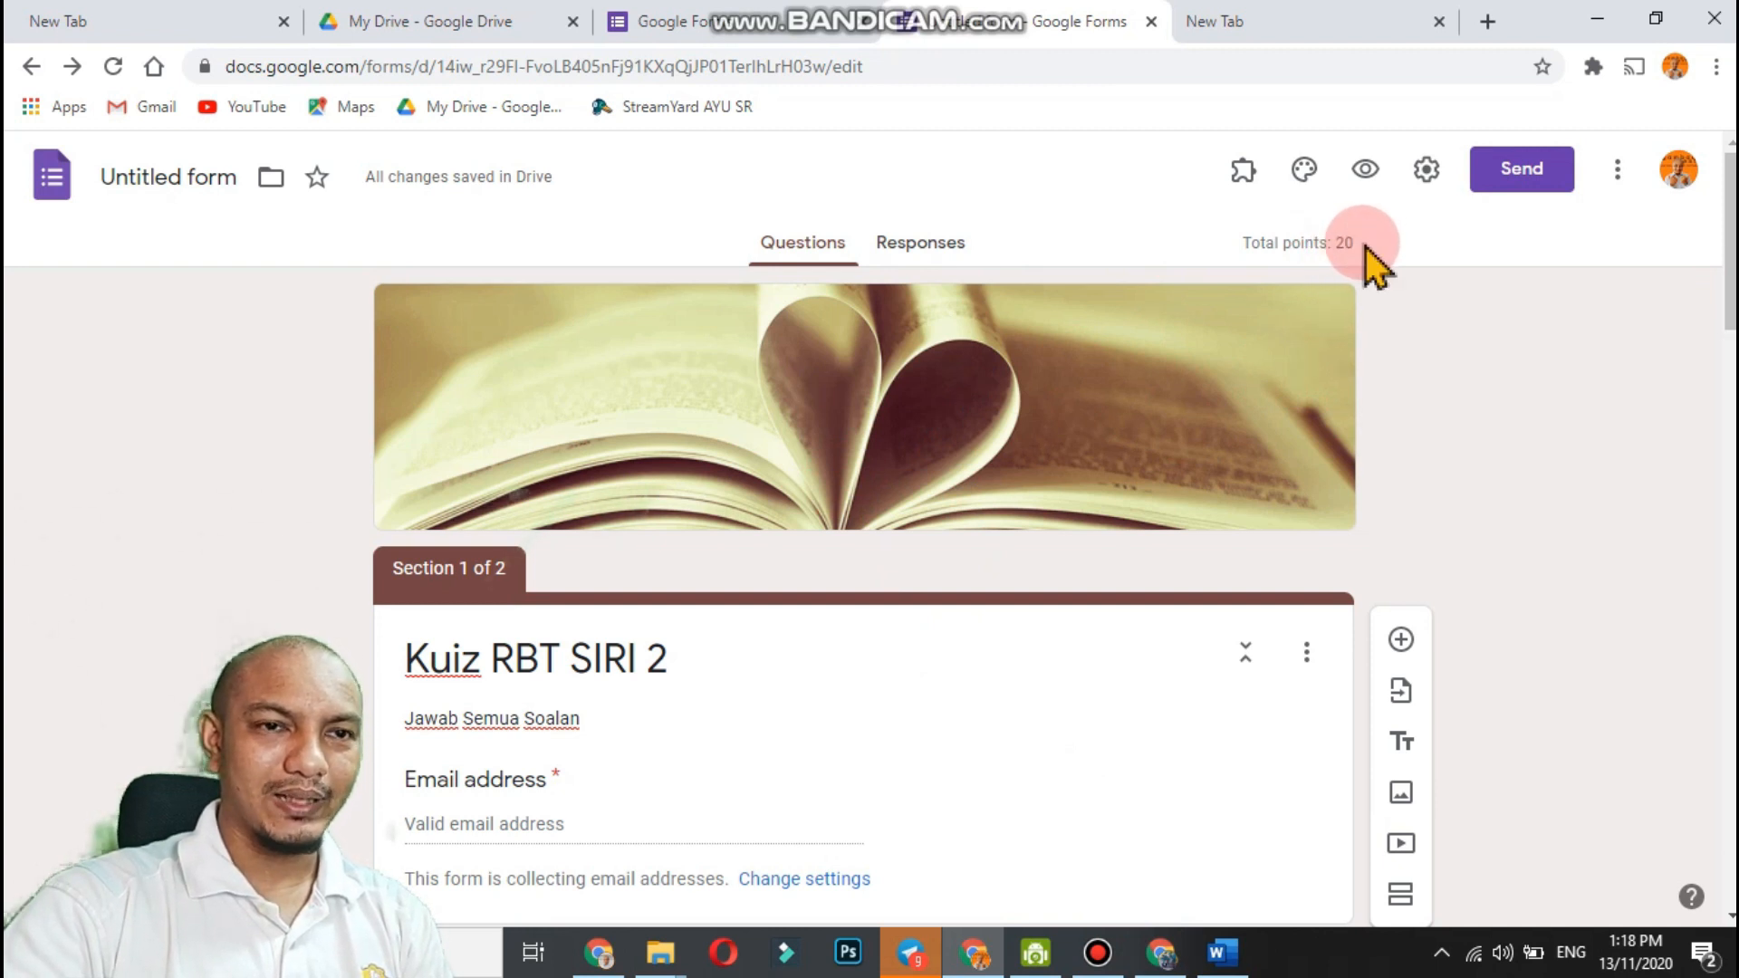
Preview the quiz as a respondent, try to advance to the second page with the fields empty, and close the preview.
left_click(935, 250)
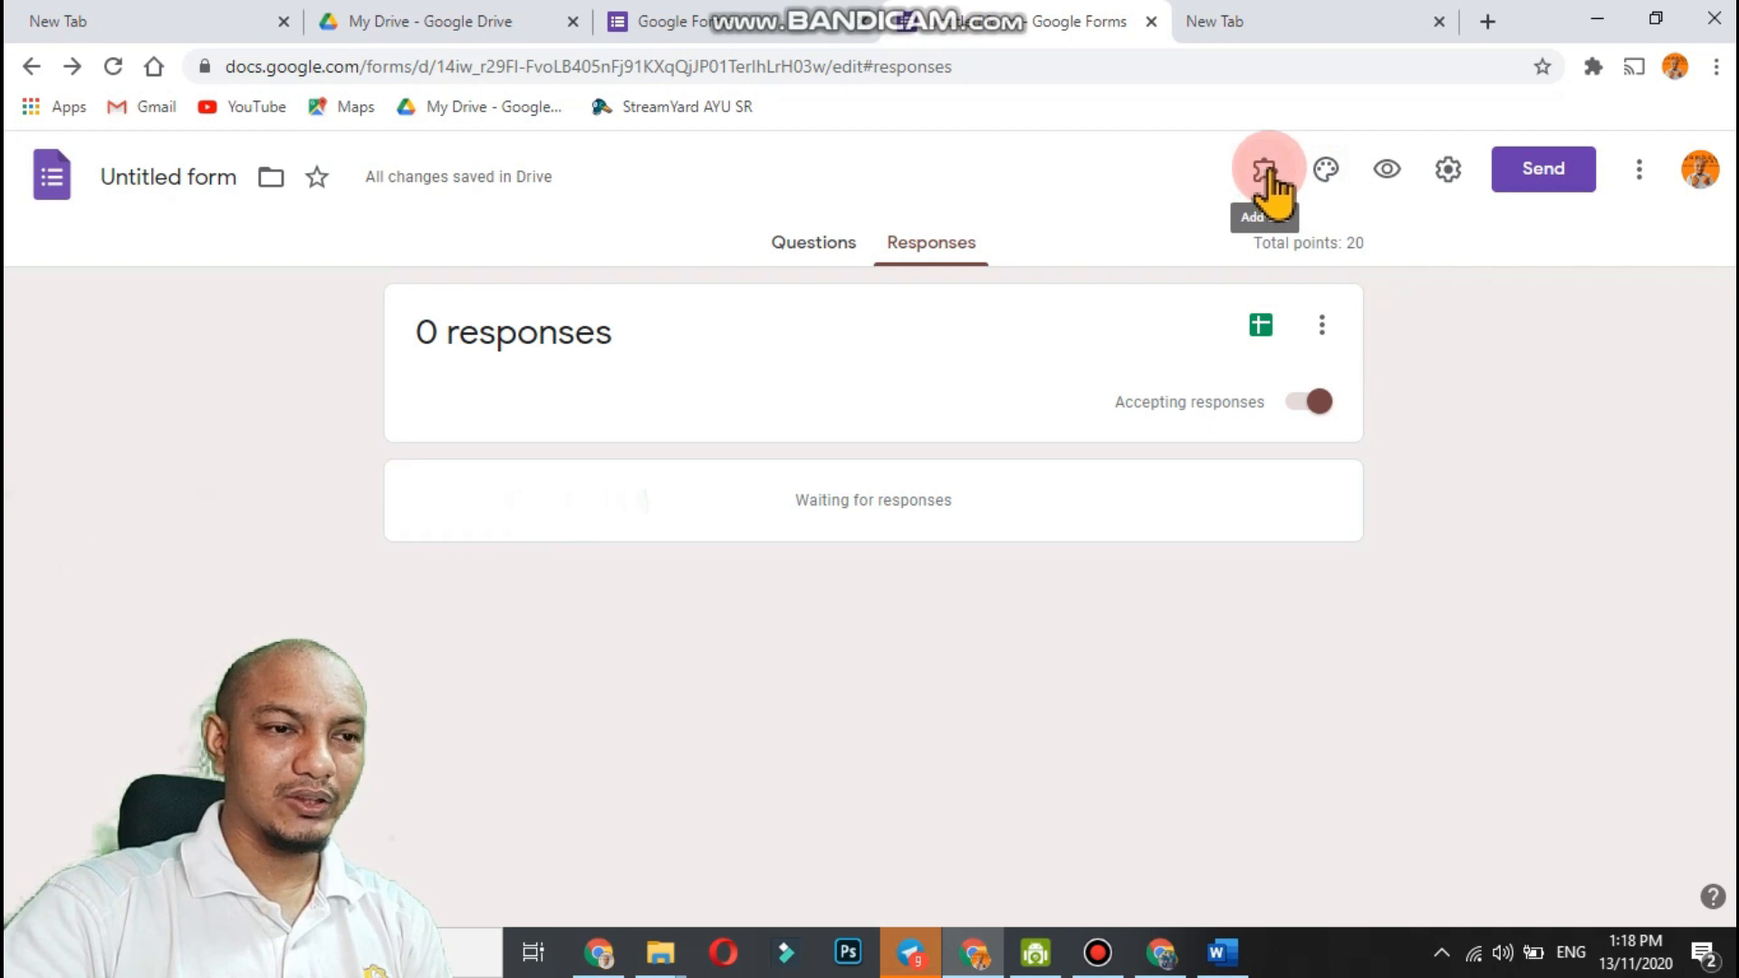
left_click(1386, 169)
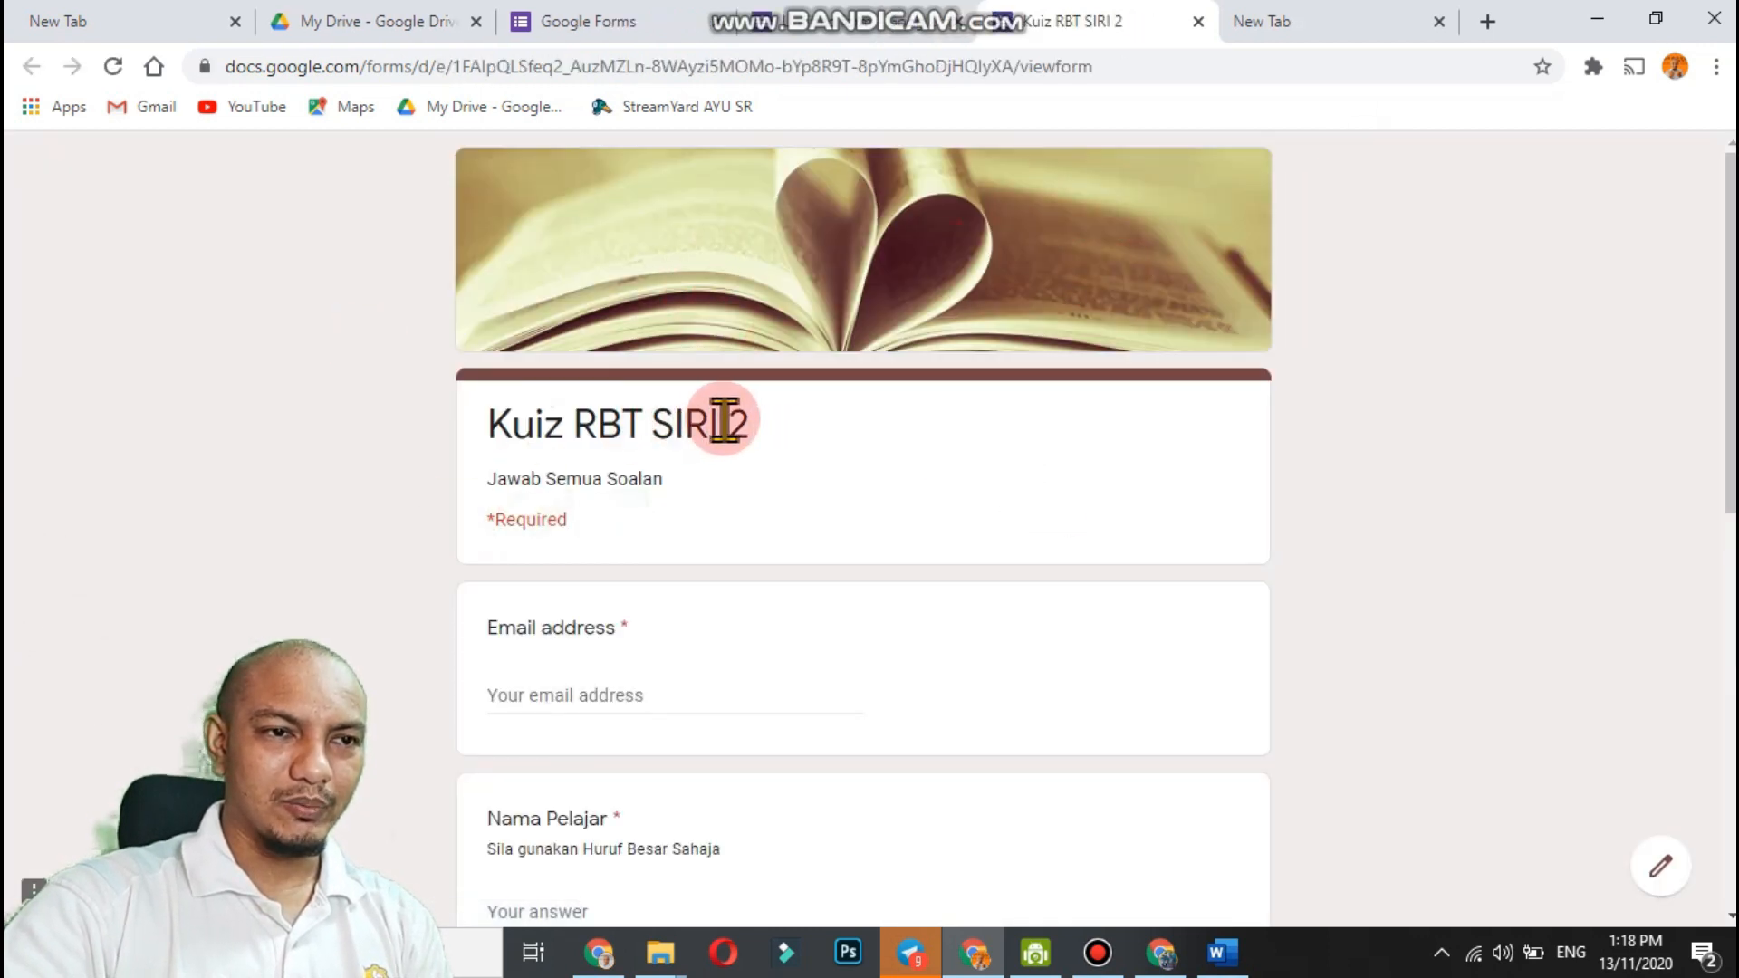
scroll(725, 544, "down", 6)
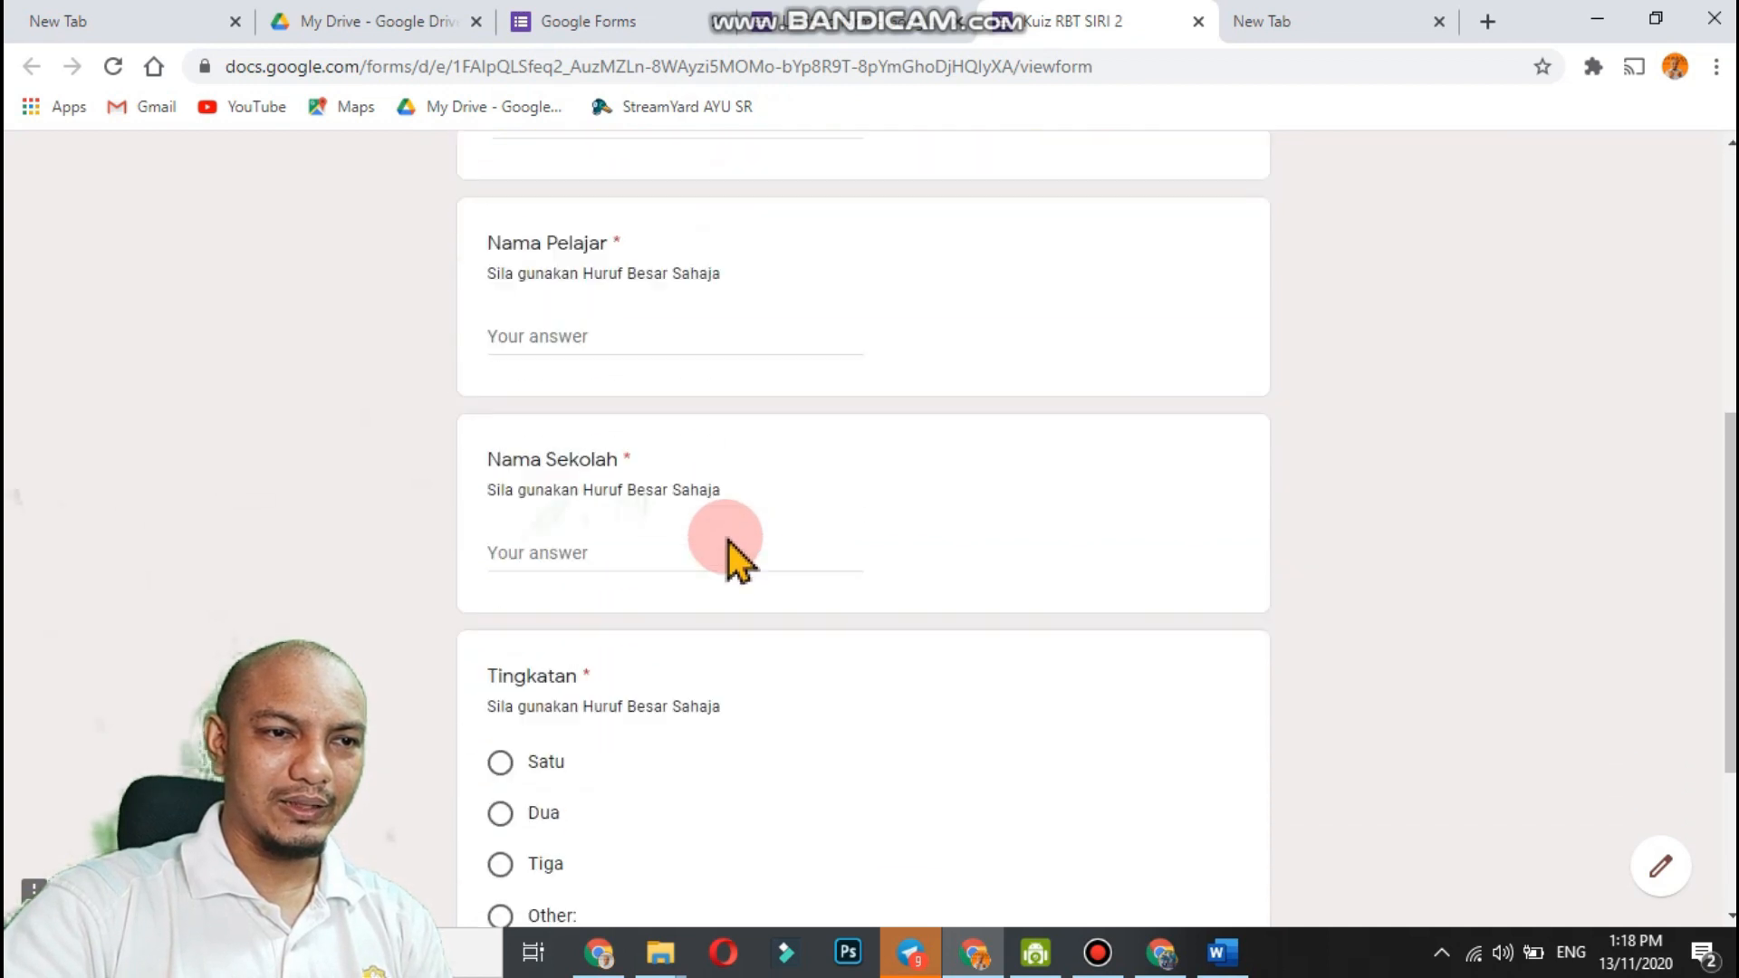
scroll(727, 540, "down", 3)
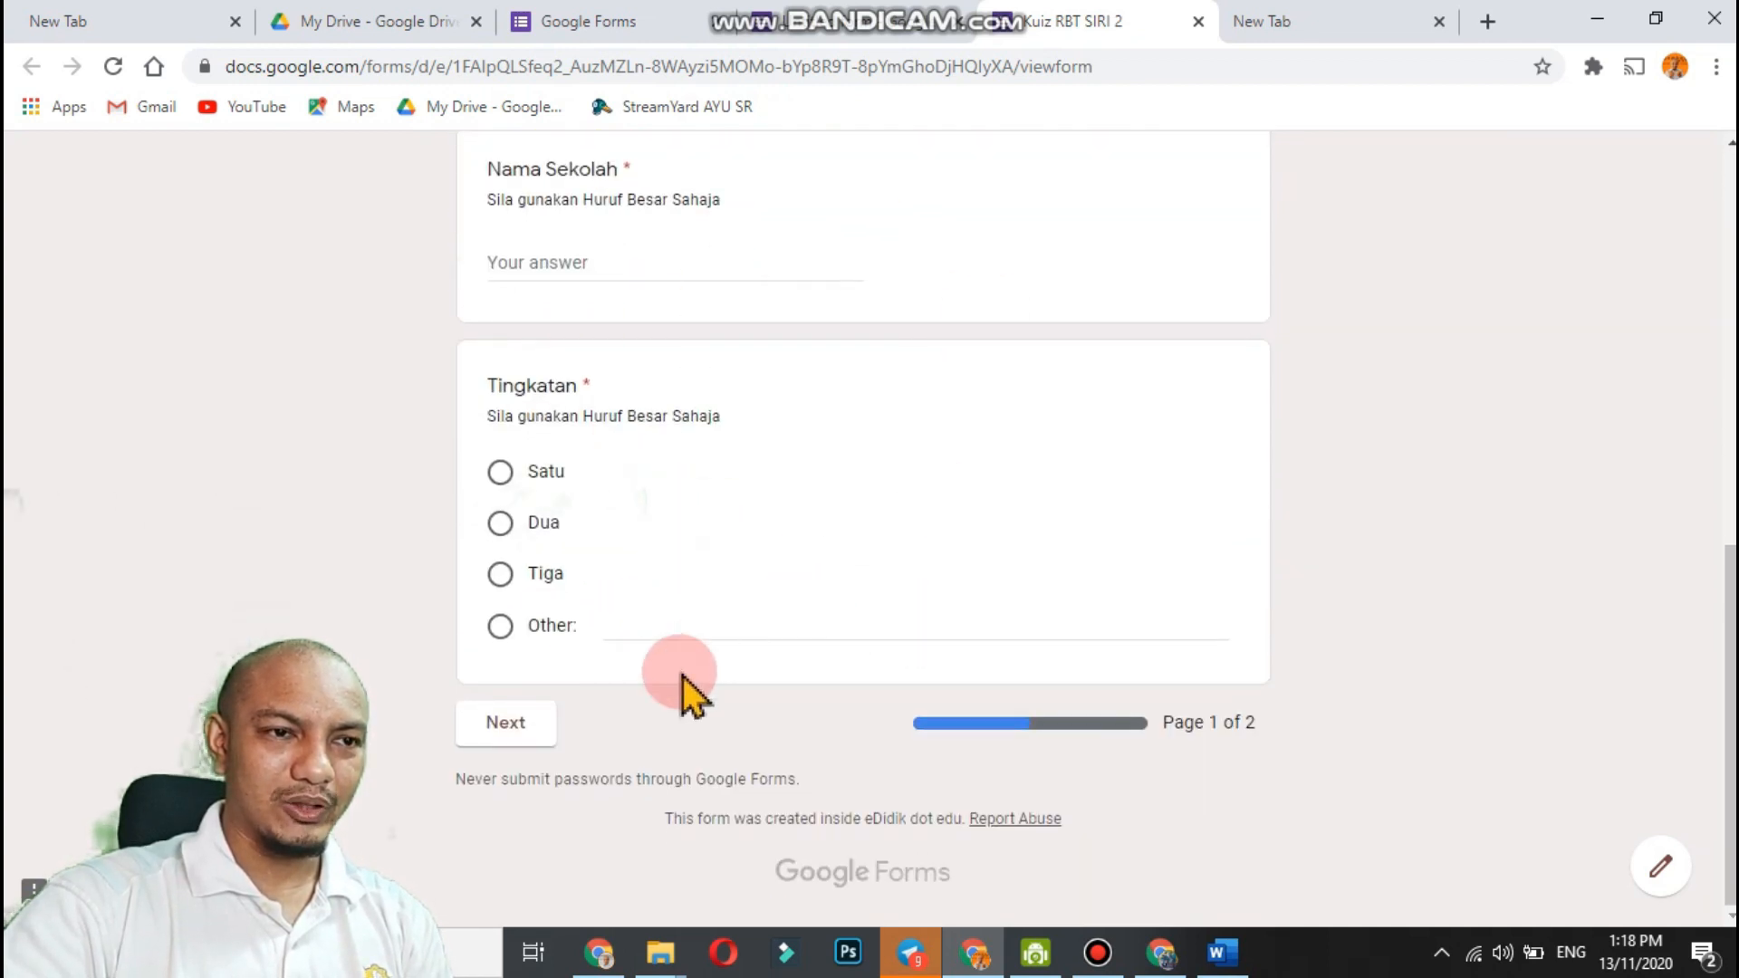
left_click(518, 727)
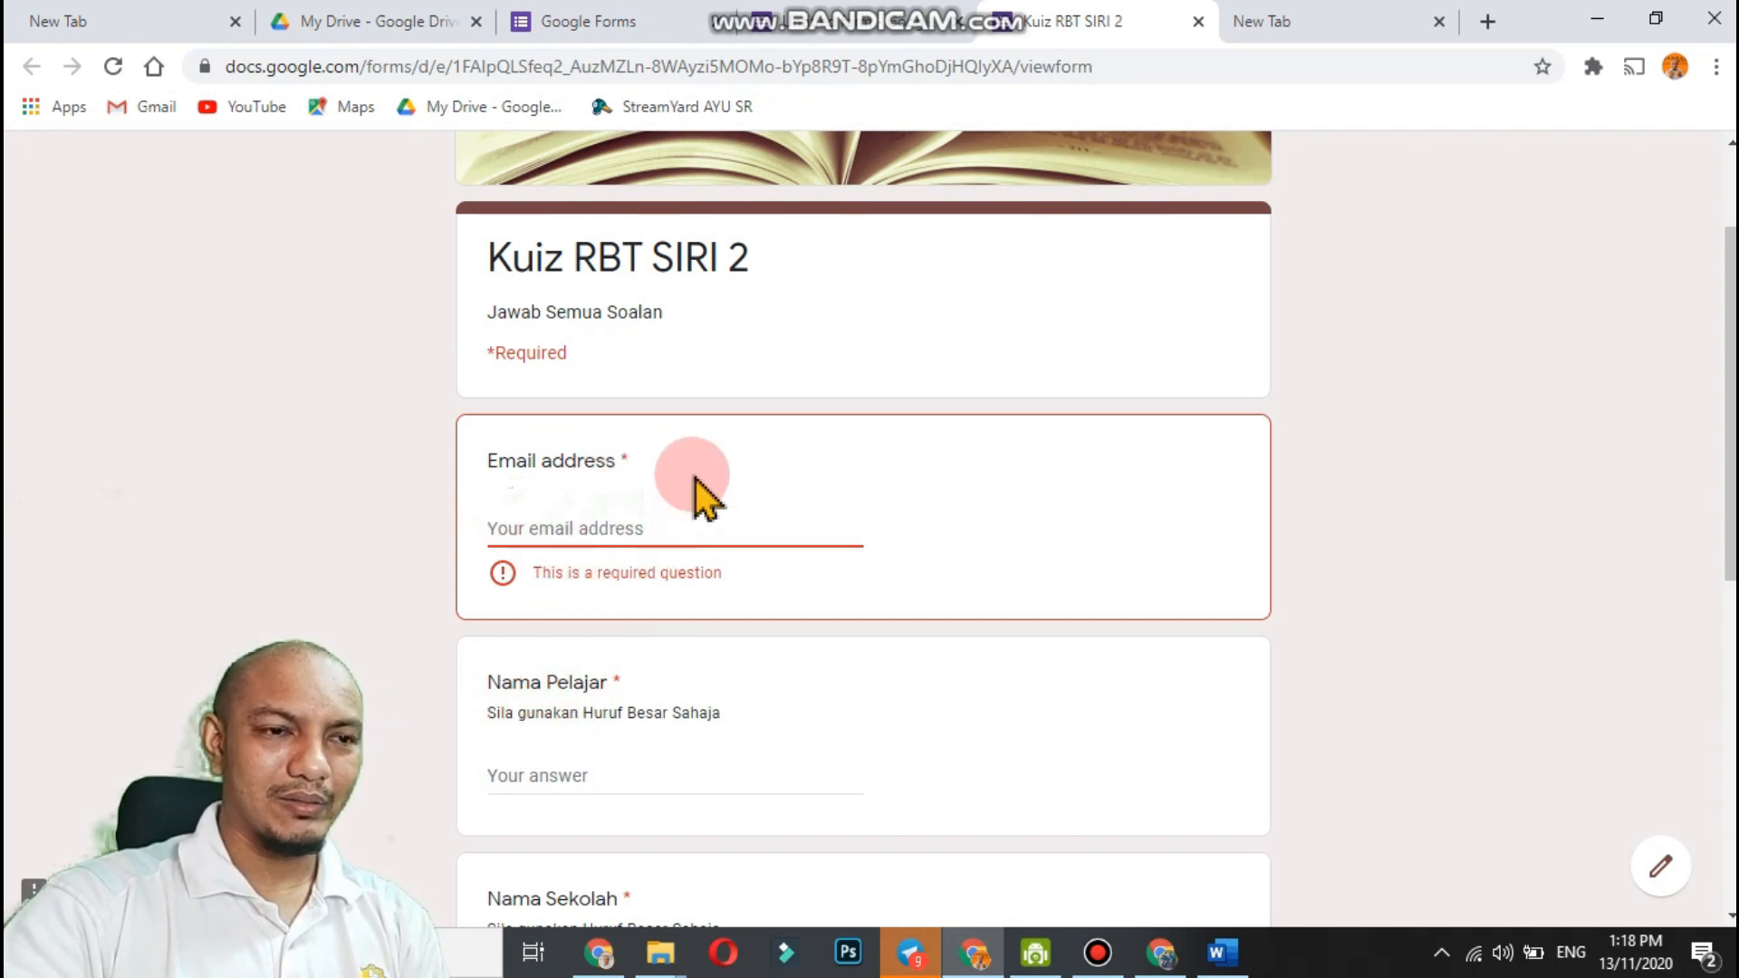
scroll(1254, 621, "up", 2)
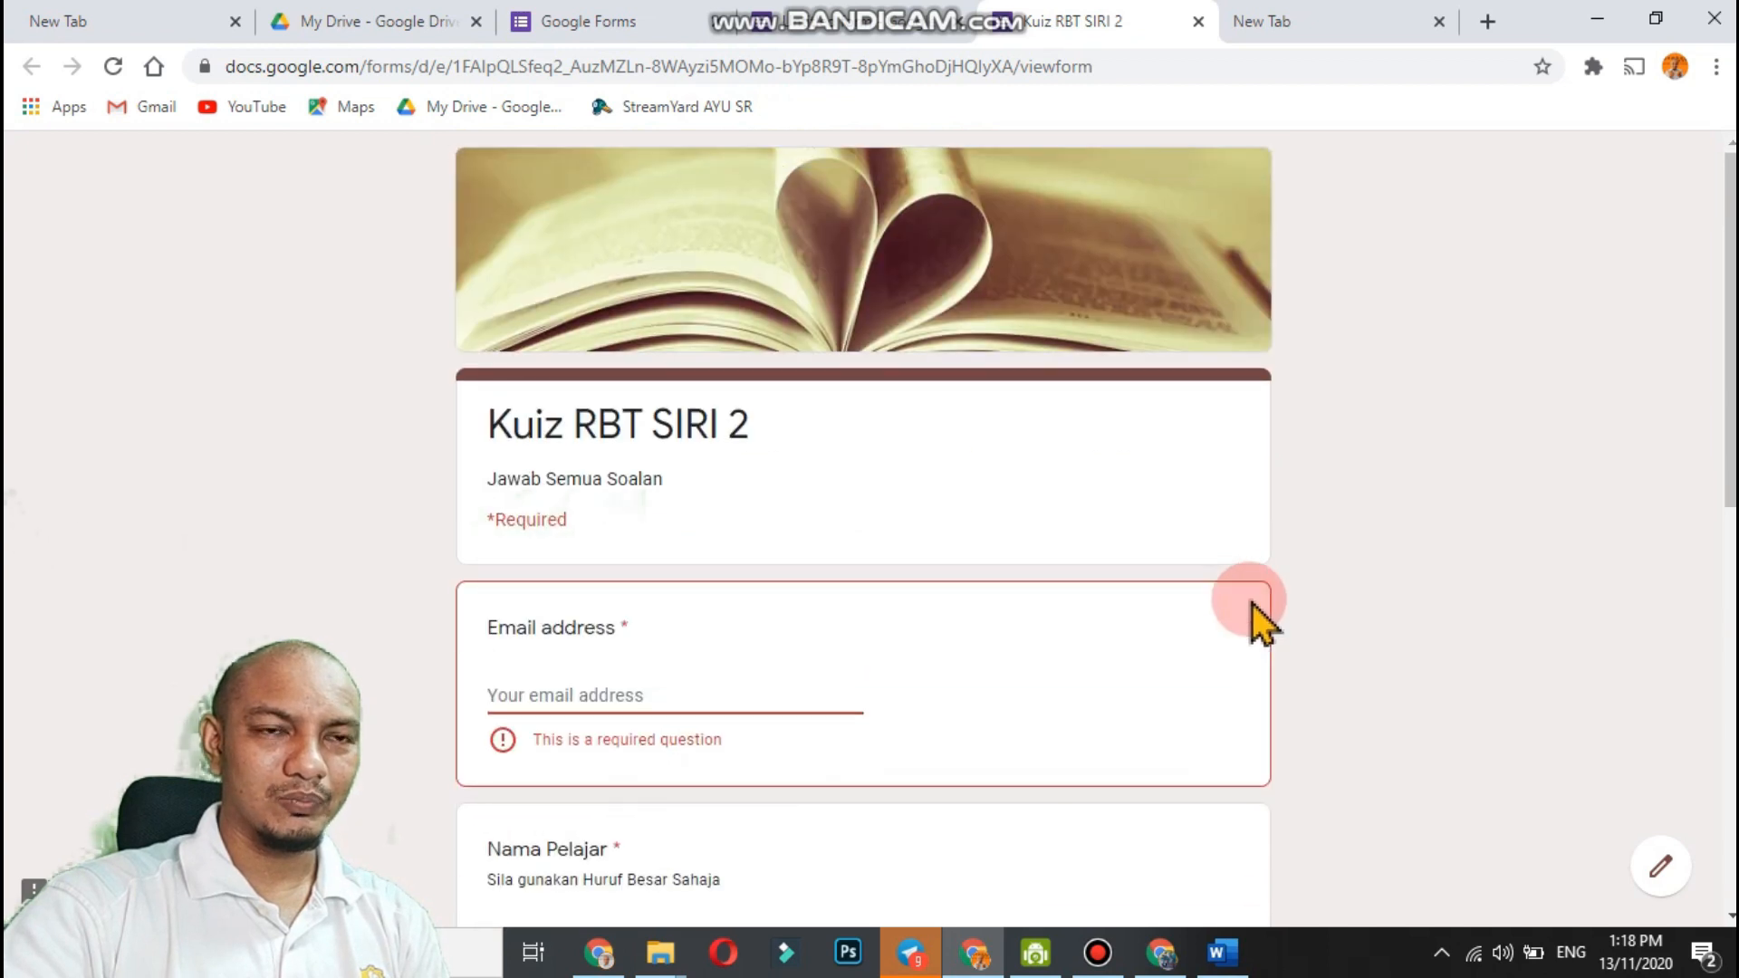
left_click(1198, 22)
Generate a shortened URL for sending the form, copy the link, and close the send dialog.
left_click(1446, 172)
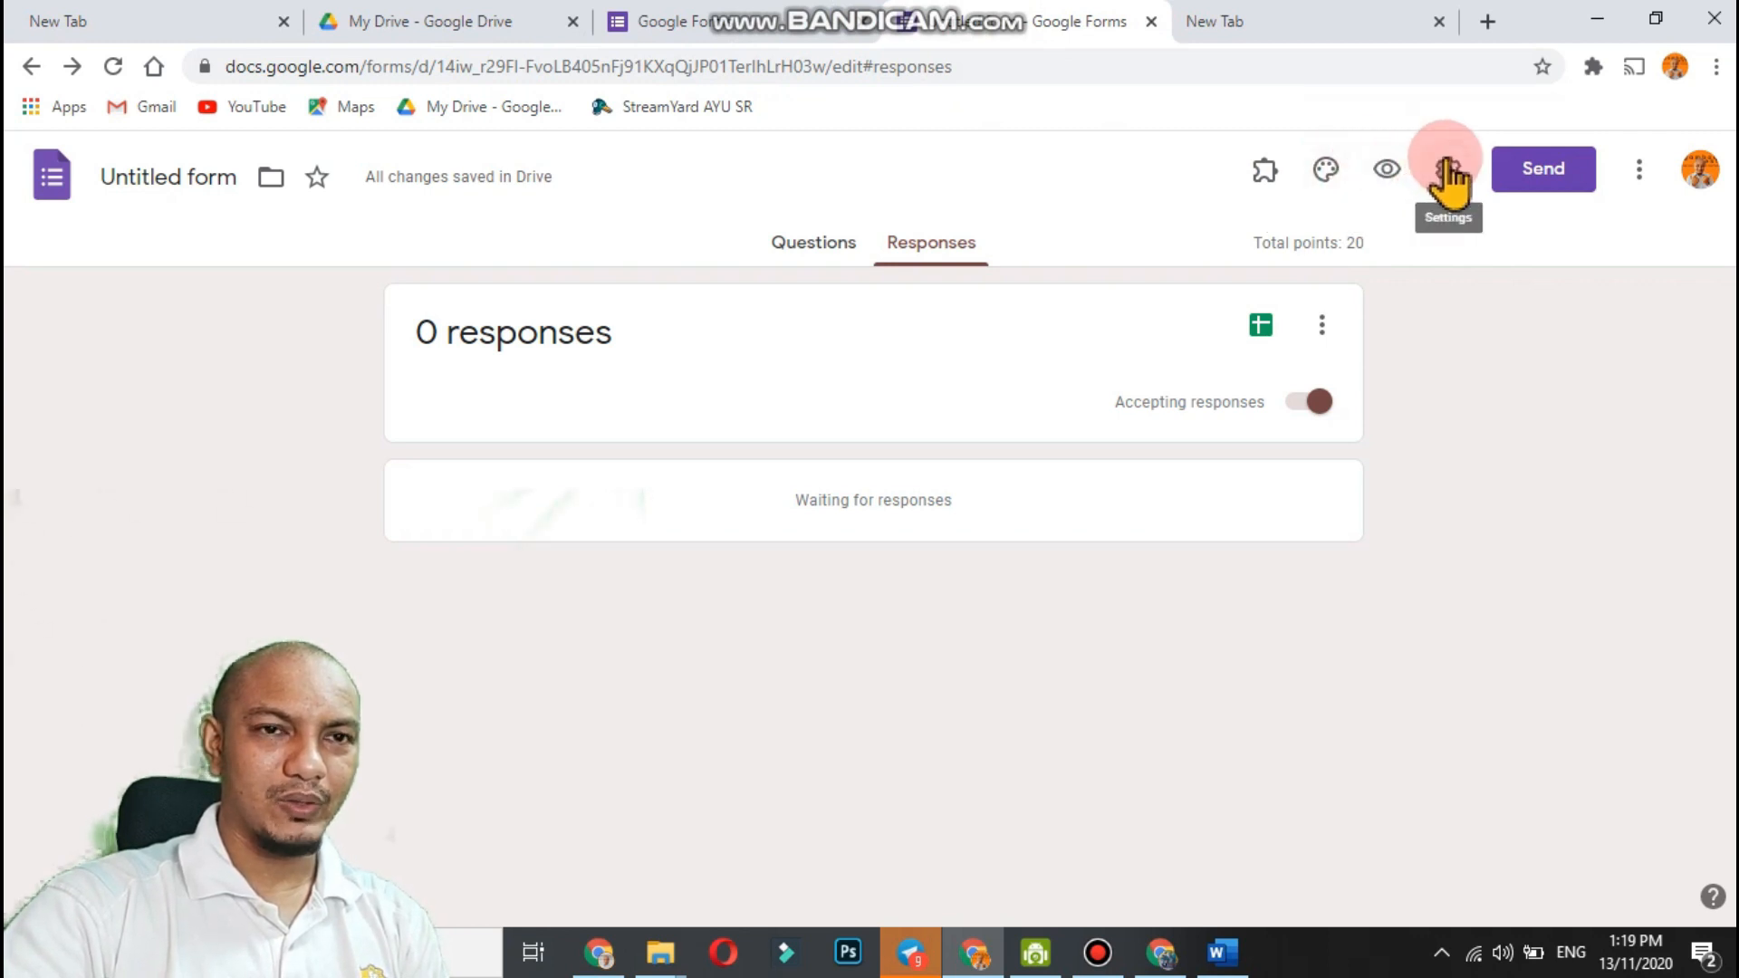
left_click(1543, 172)
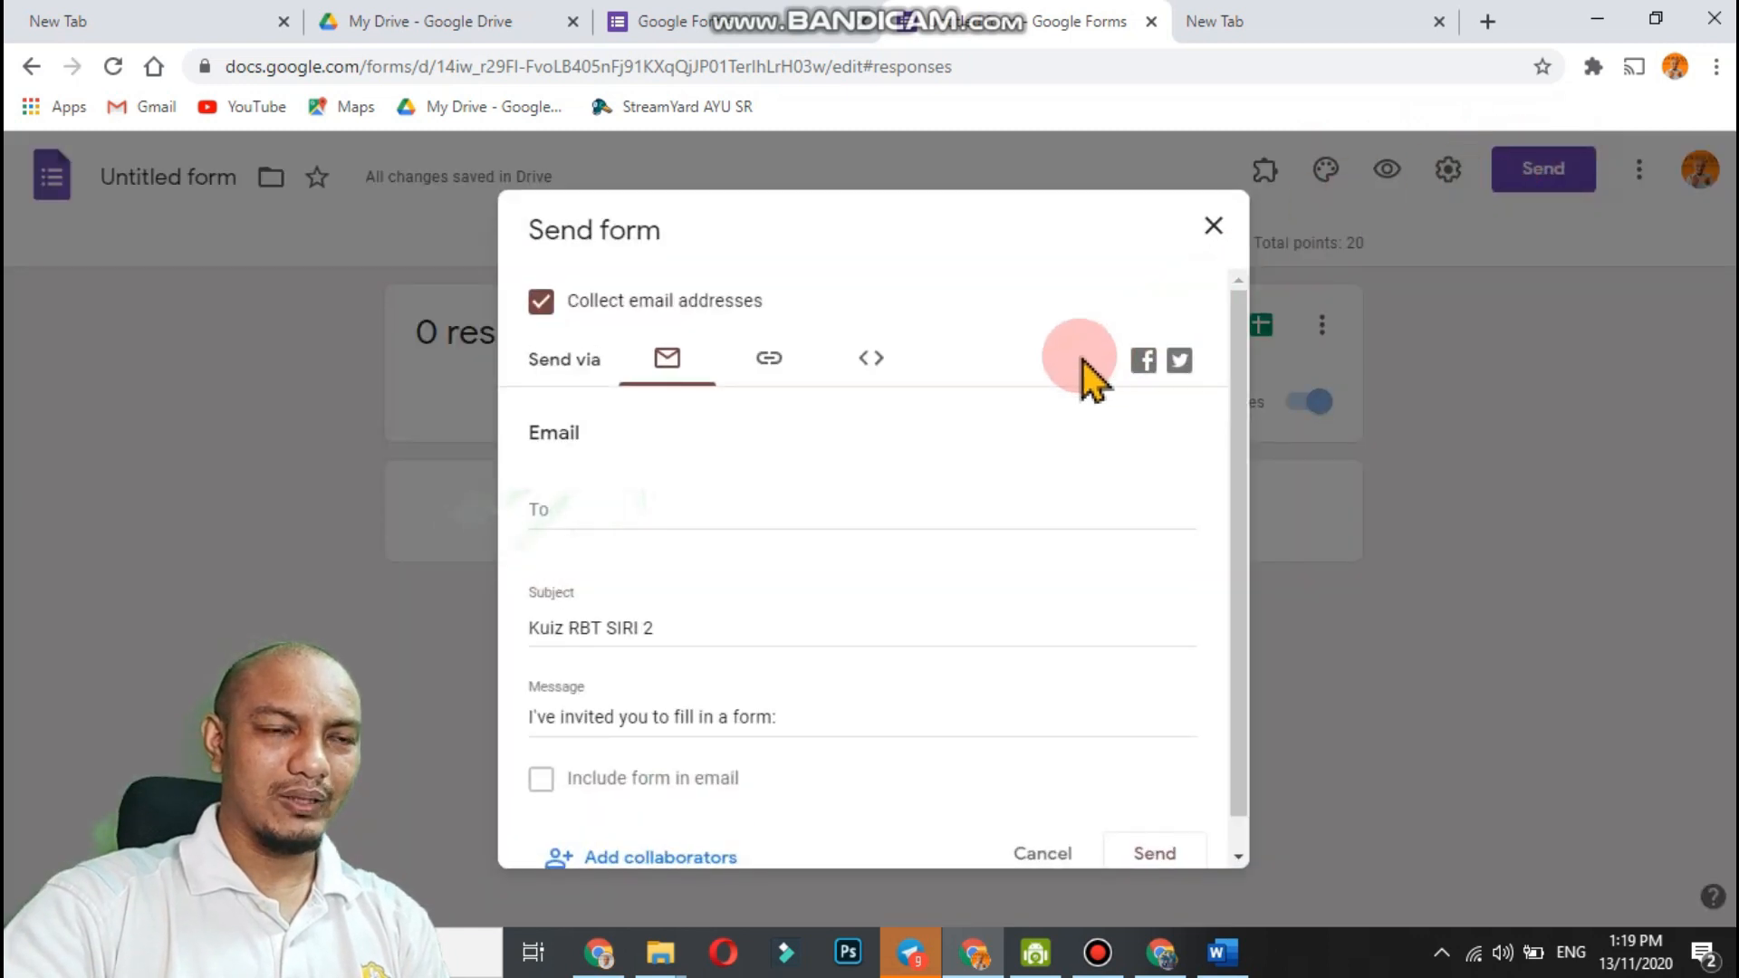
scroll(877, 543, "down", 1)
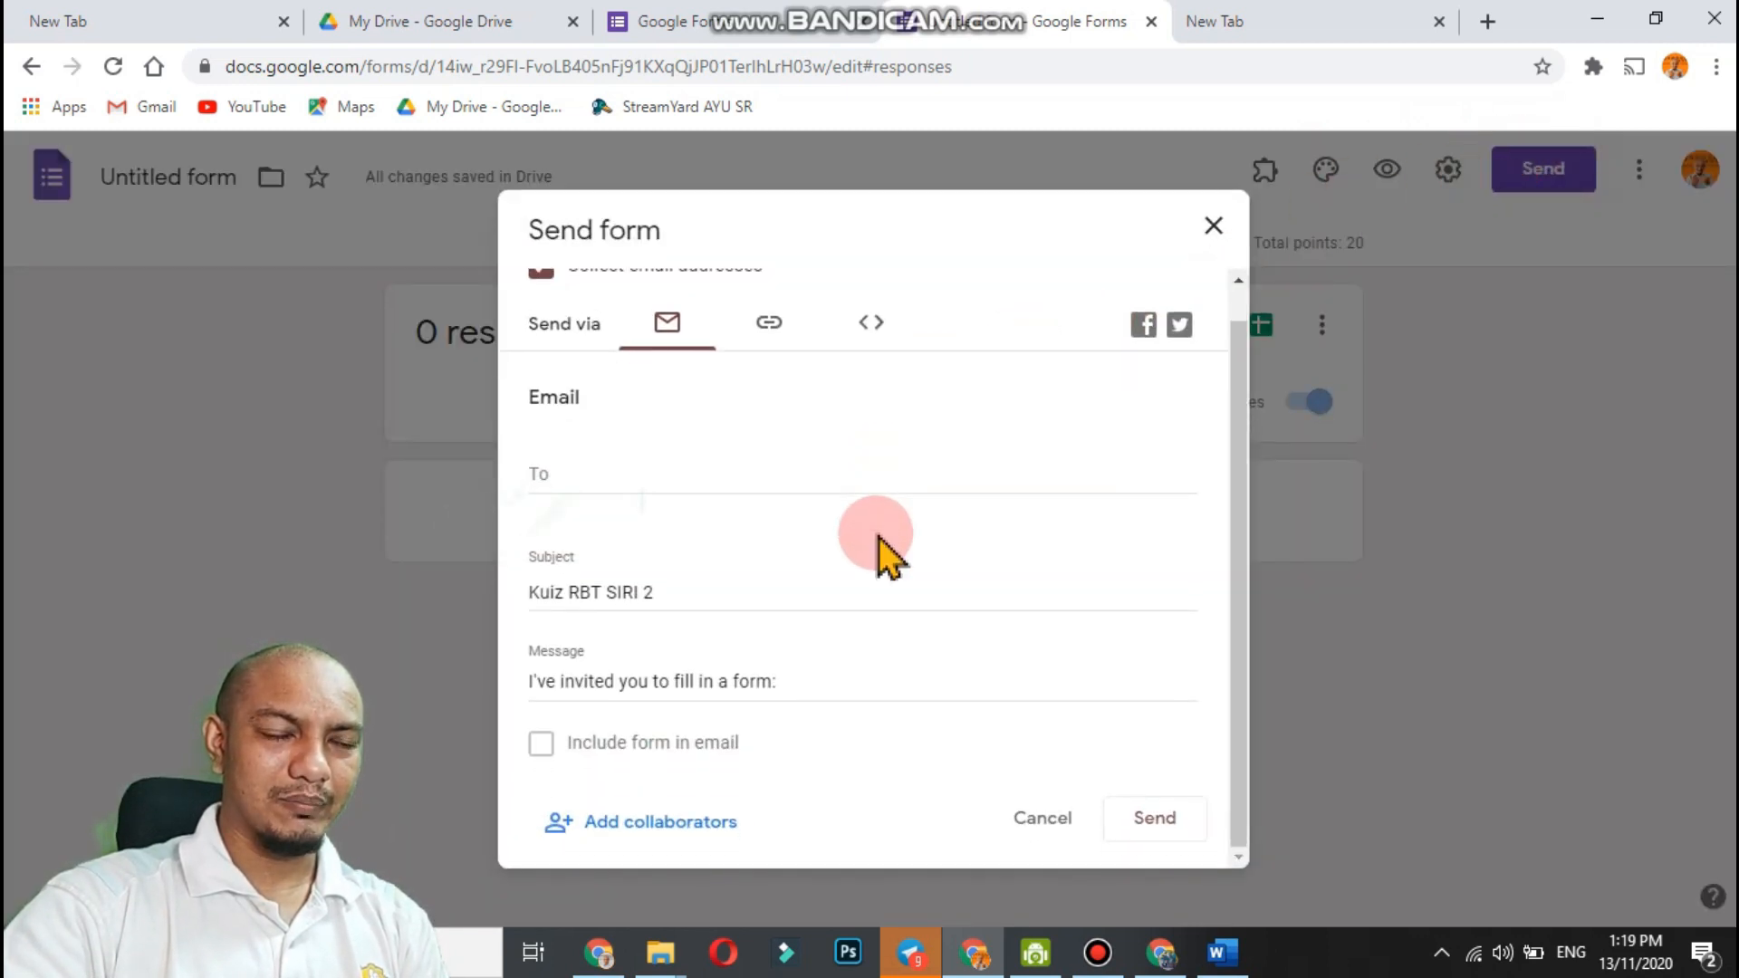
scroll(880, 543, "up", 1)
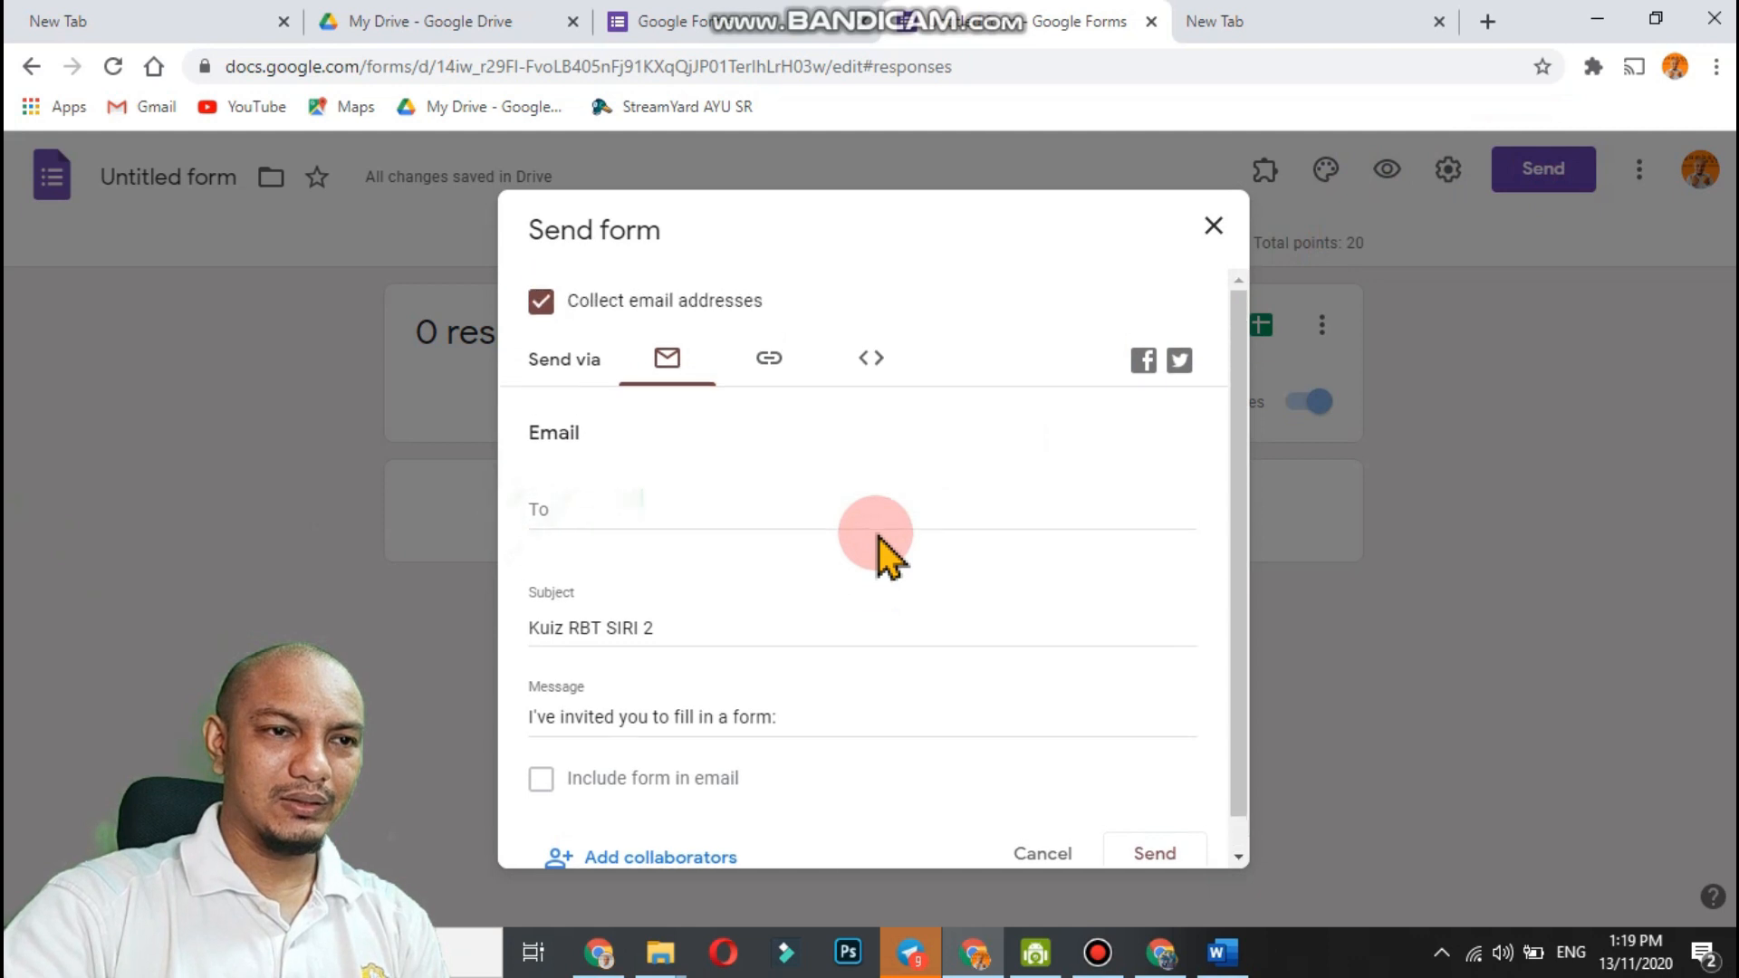
left_click(785, 360)
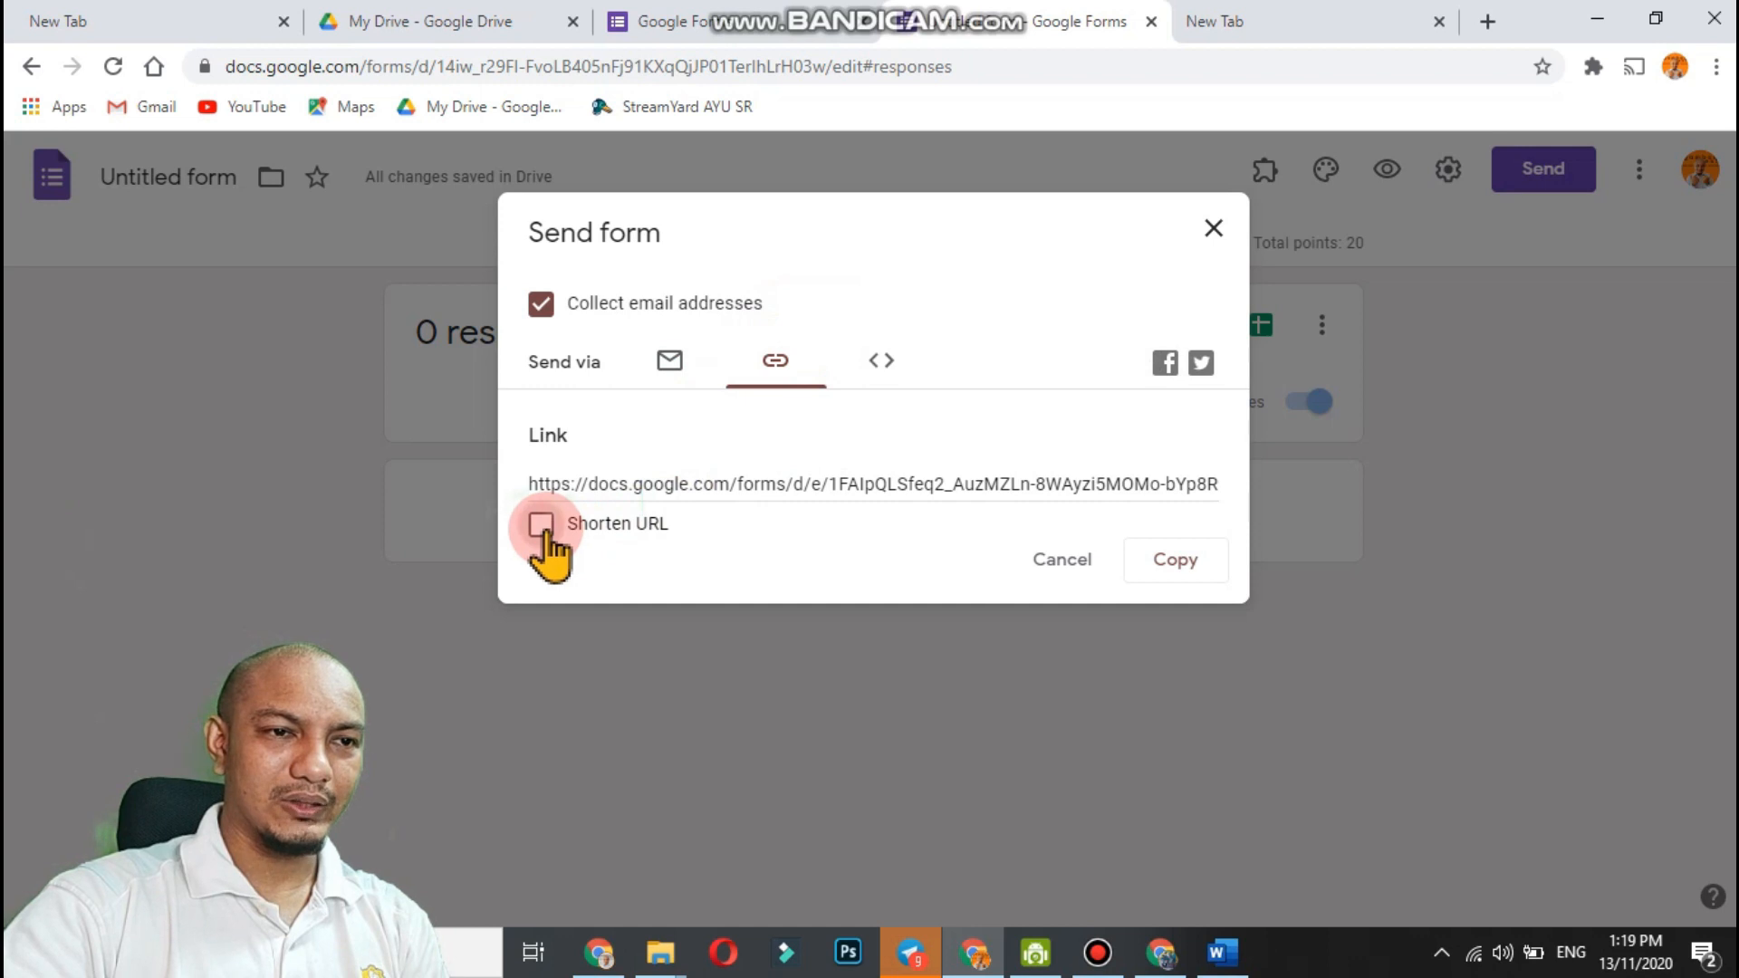
left_click(542, 525)
left_click(737, 489)
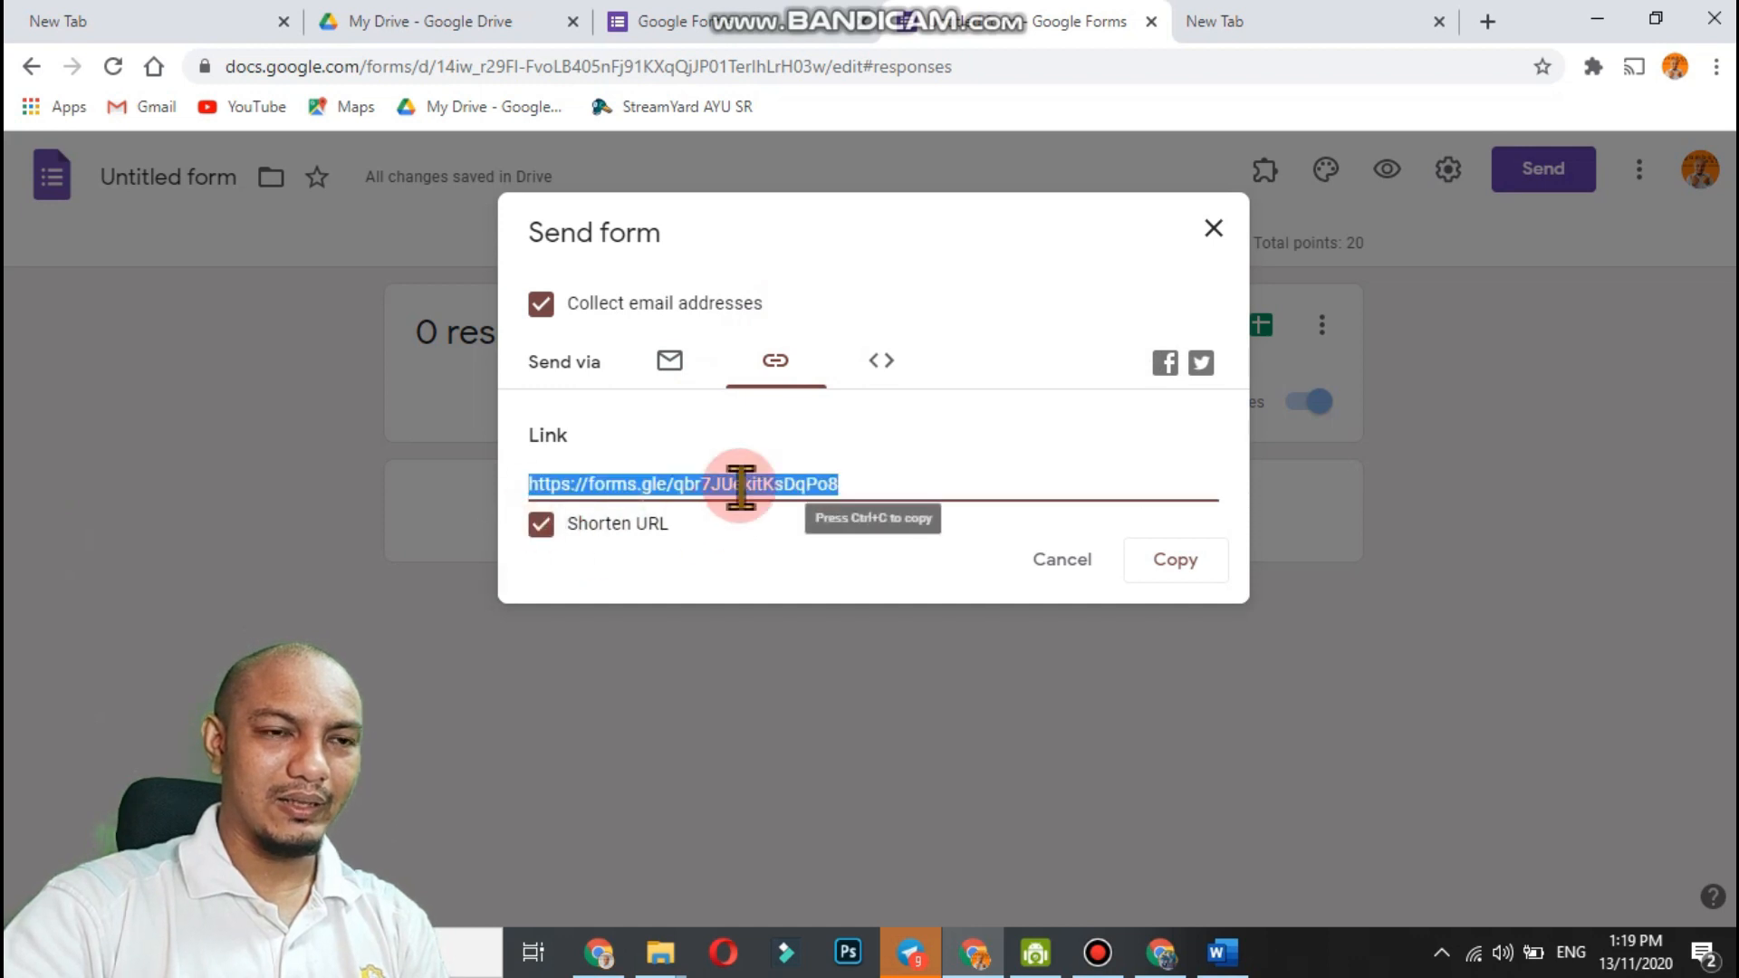
left_click(1124, 544)
left_click(1188, 560)
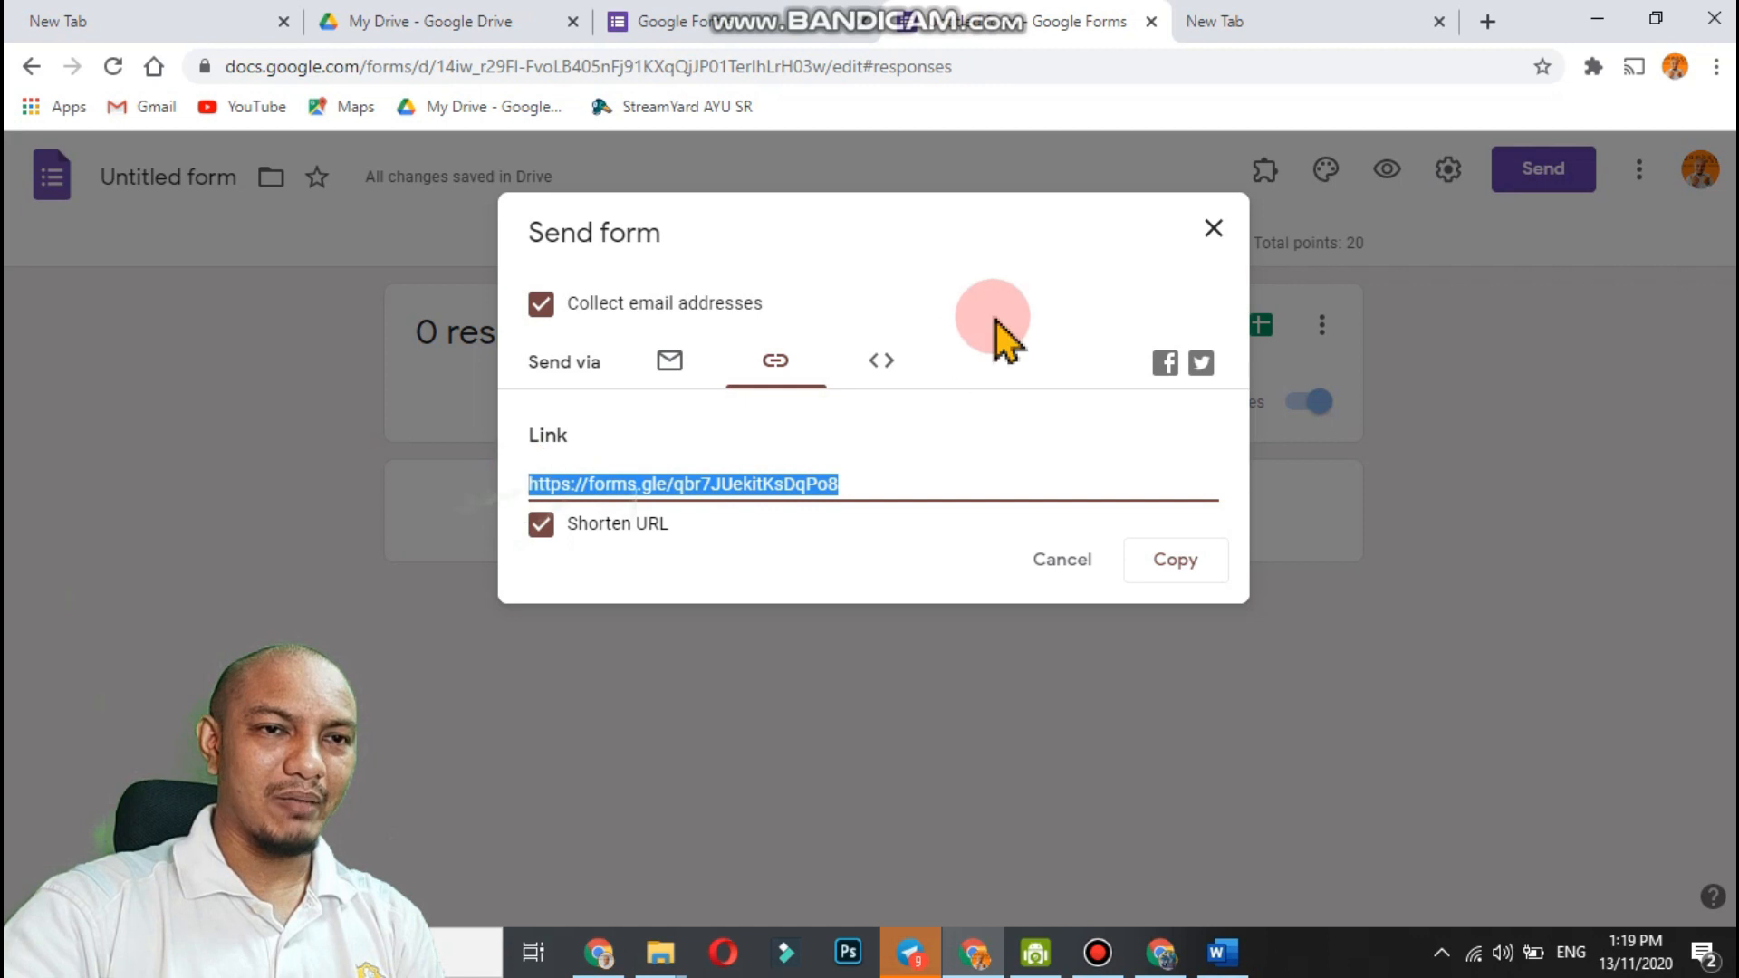
left_click(1212, 232)
Examine the responses page of the KUIZ PENGETAHUAN PBB SEKOLAH MENENGAH quiz in the other Chrome window.
left_click(912, 244)
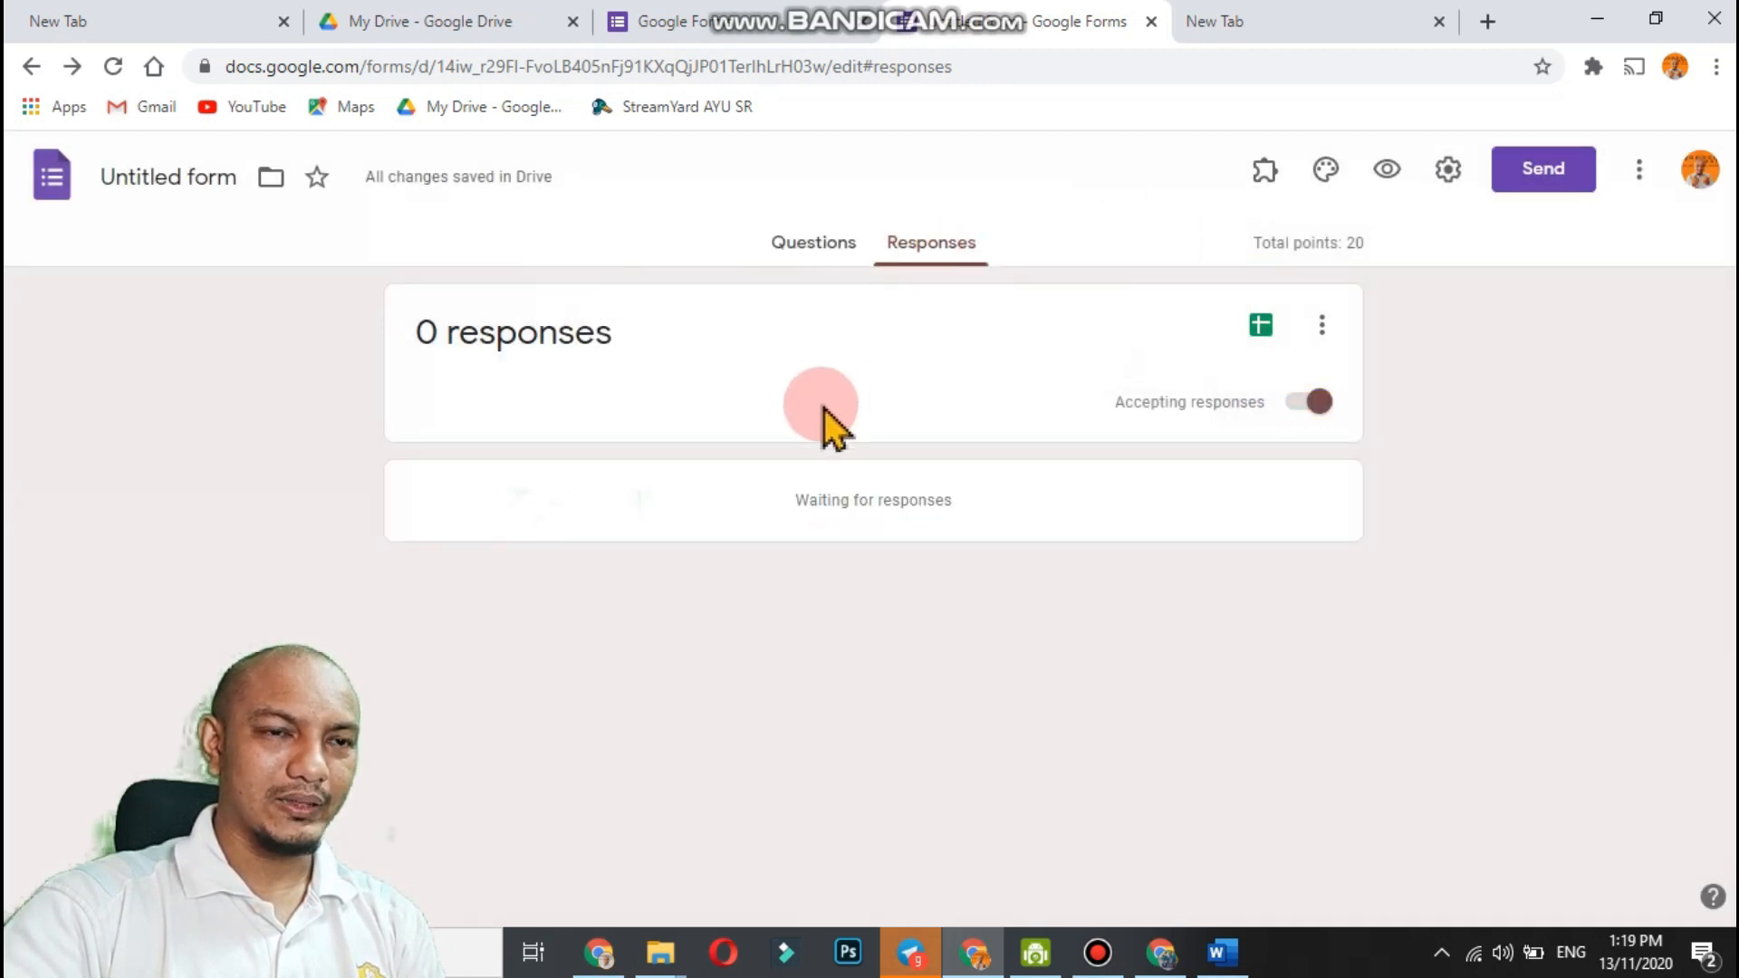
left_click(980, 949)
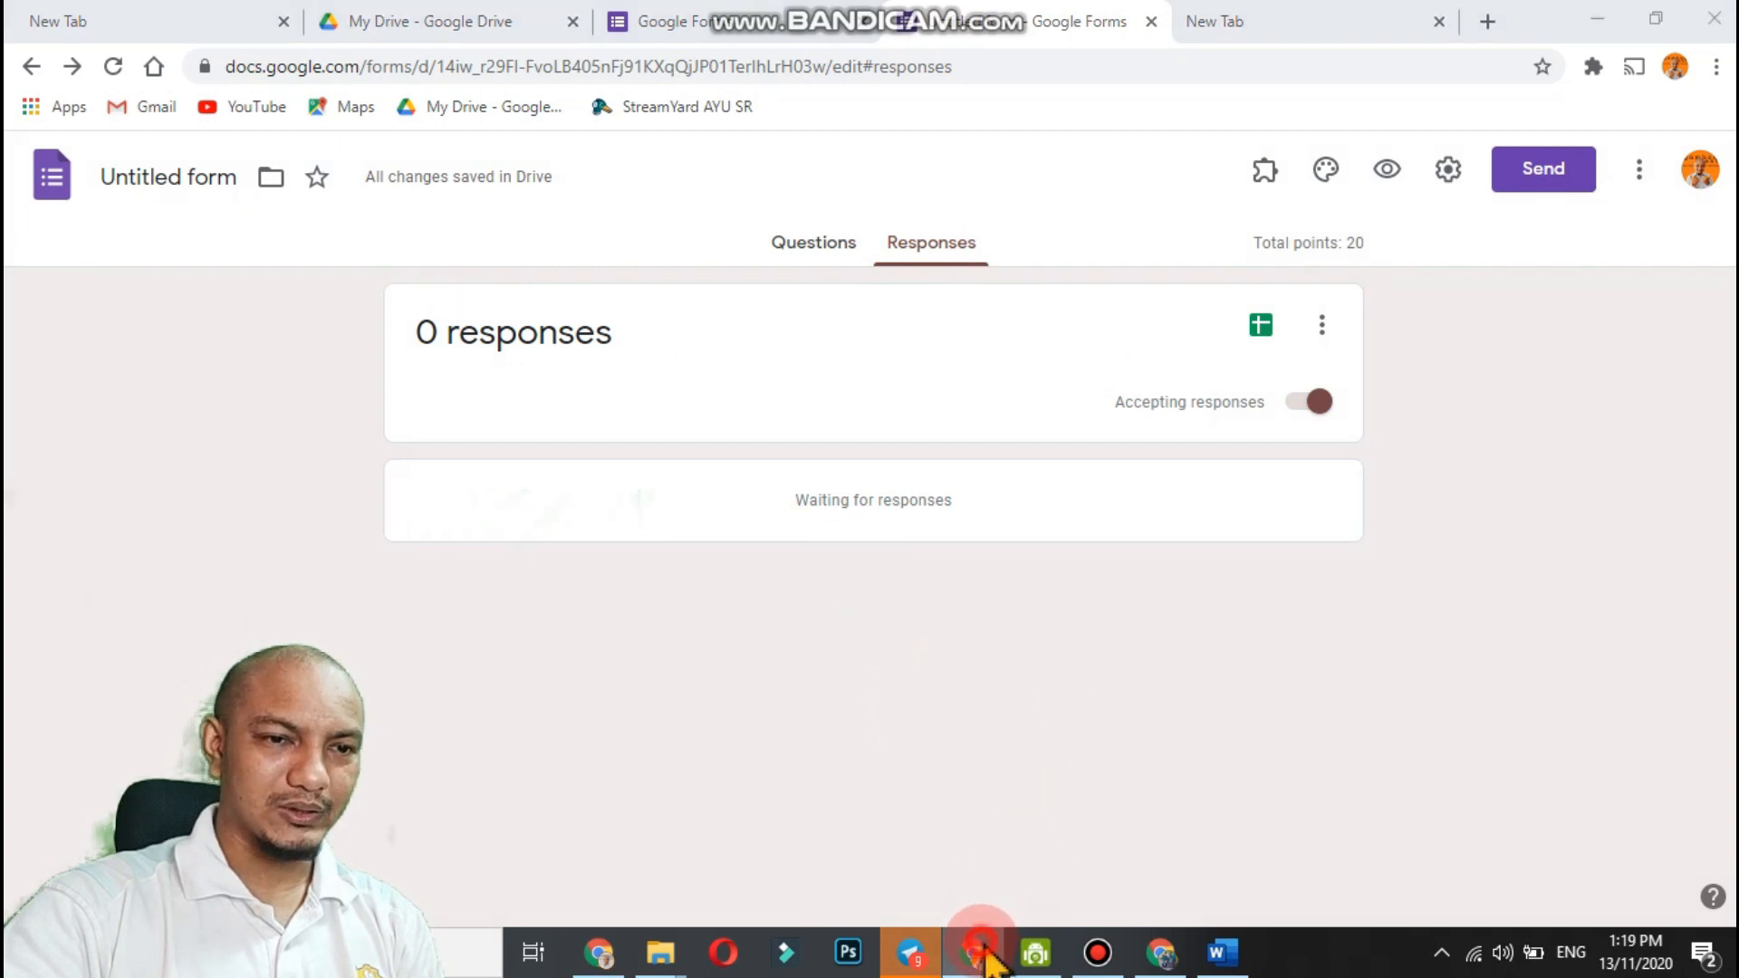
left_click(892, 247)
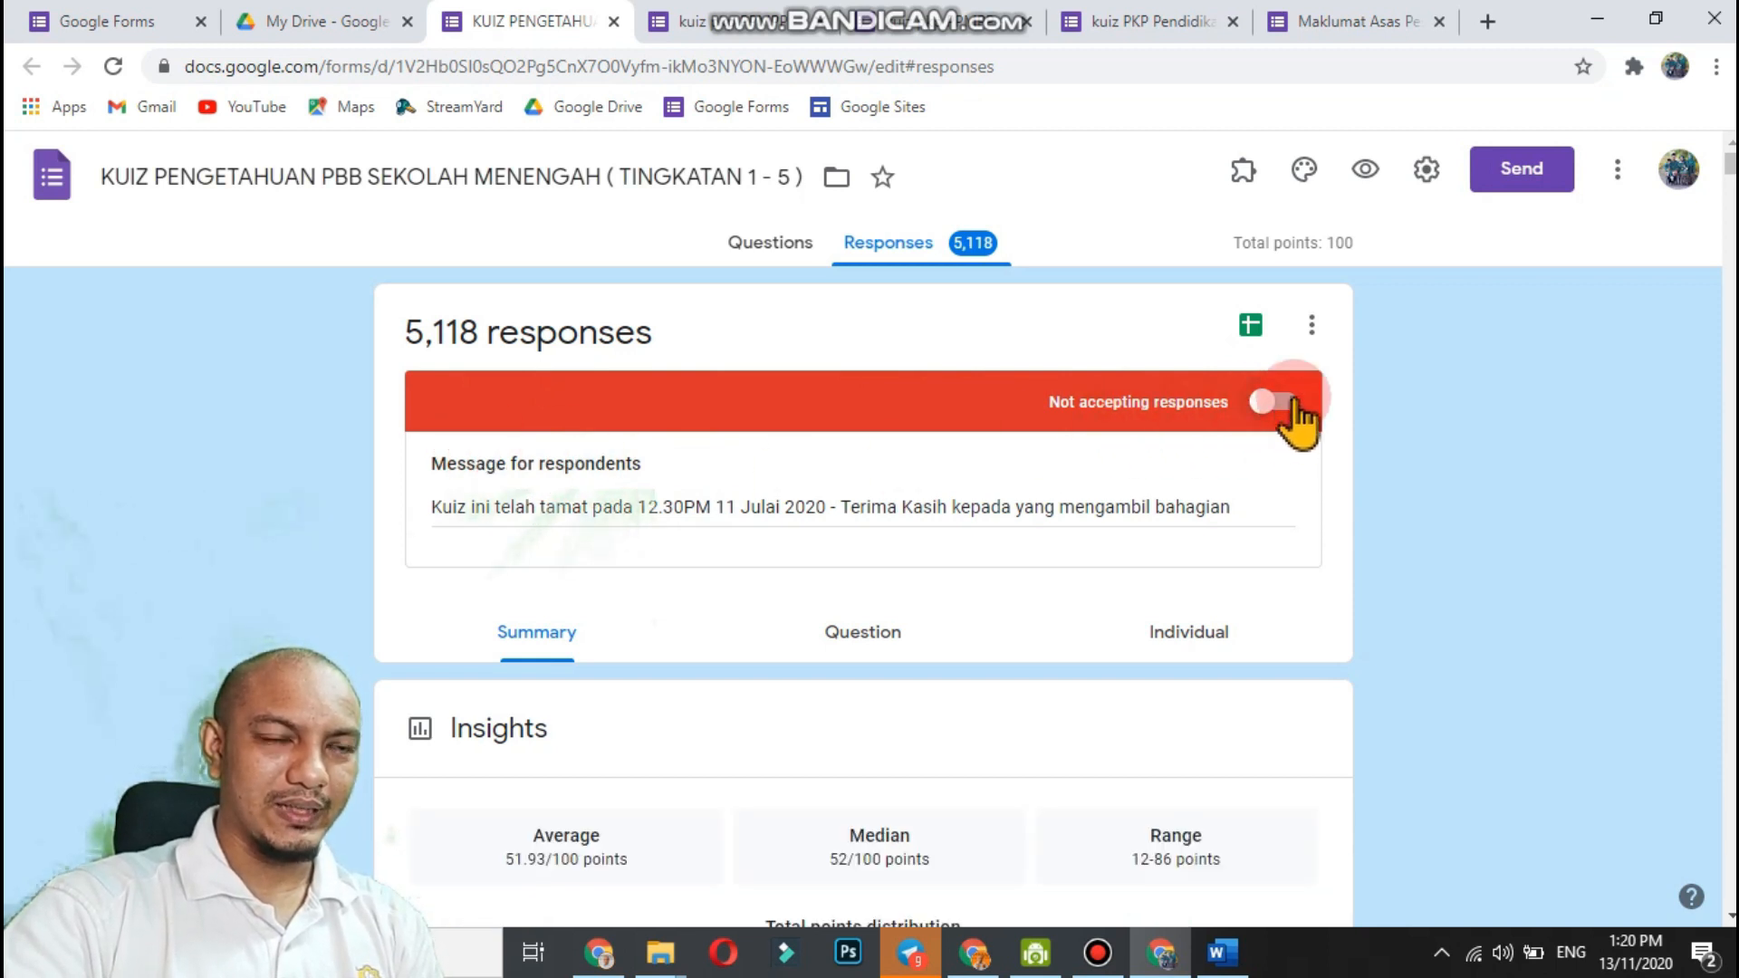
Switch to the Untitled form's Chrome window, stop accepting responses, open the message for respondents for editing, and resume accepting responses.
left_click(974, 953)
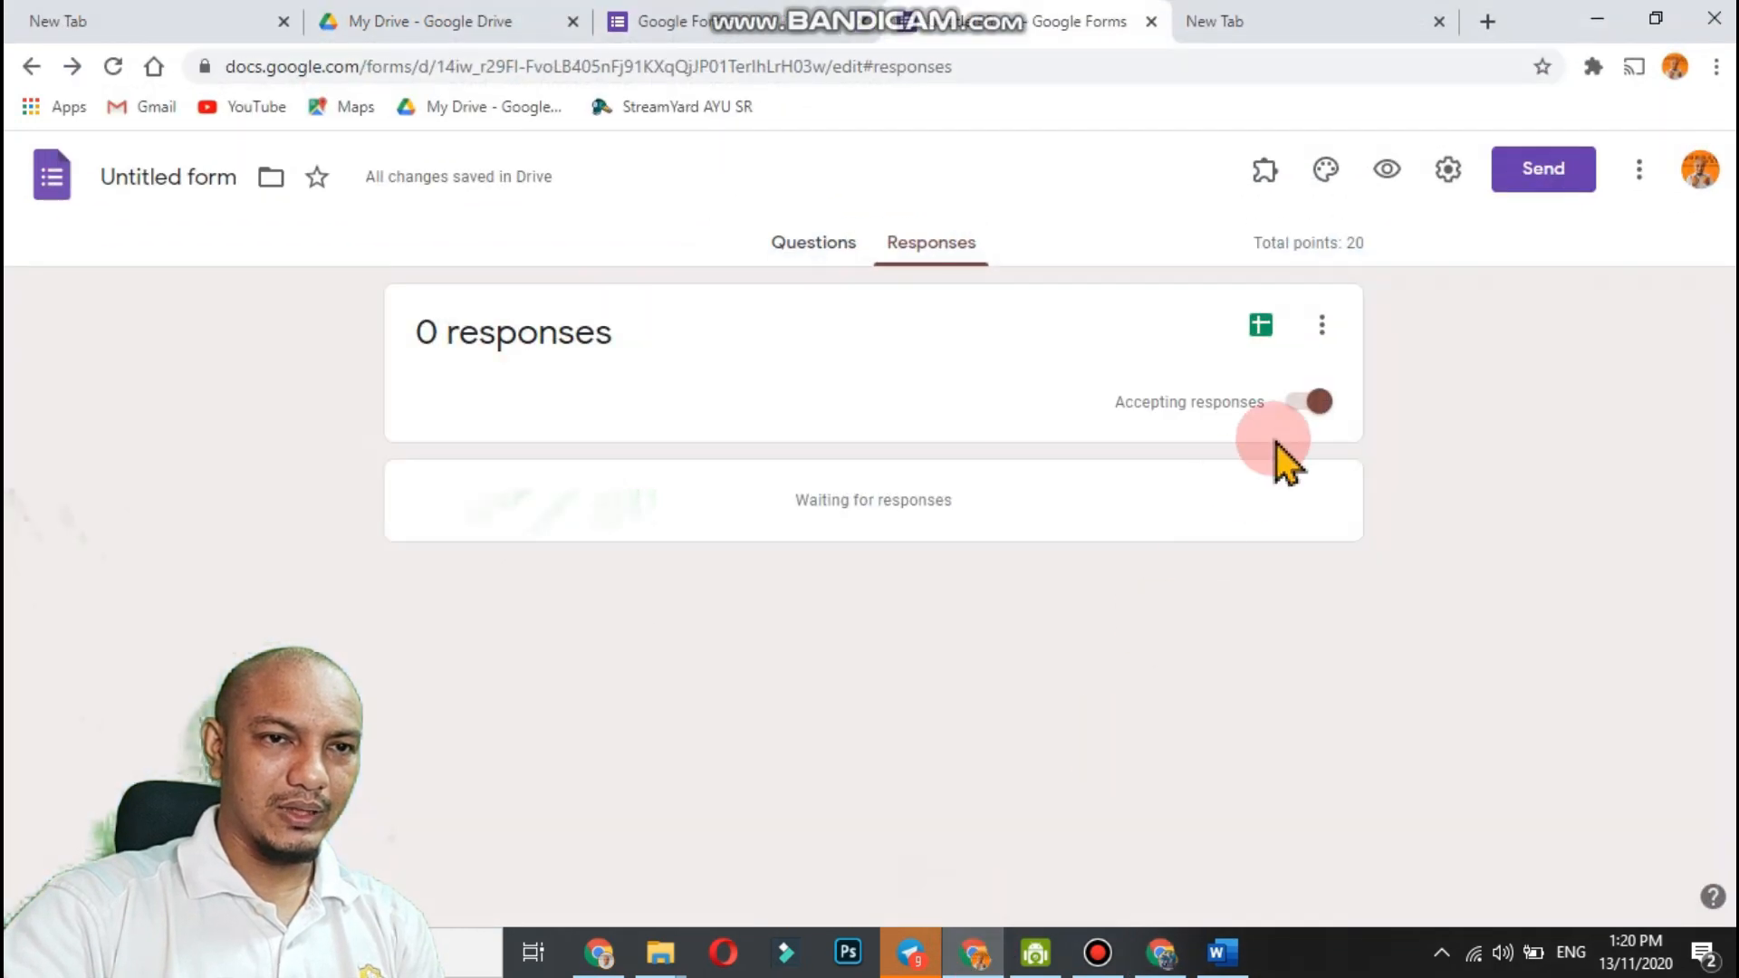
left_click(1312, 406)
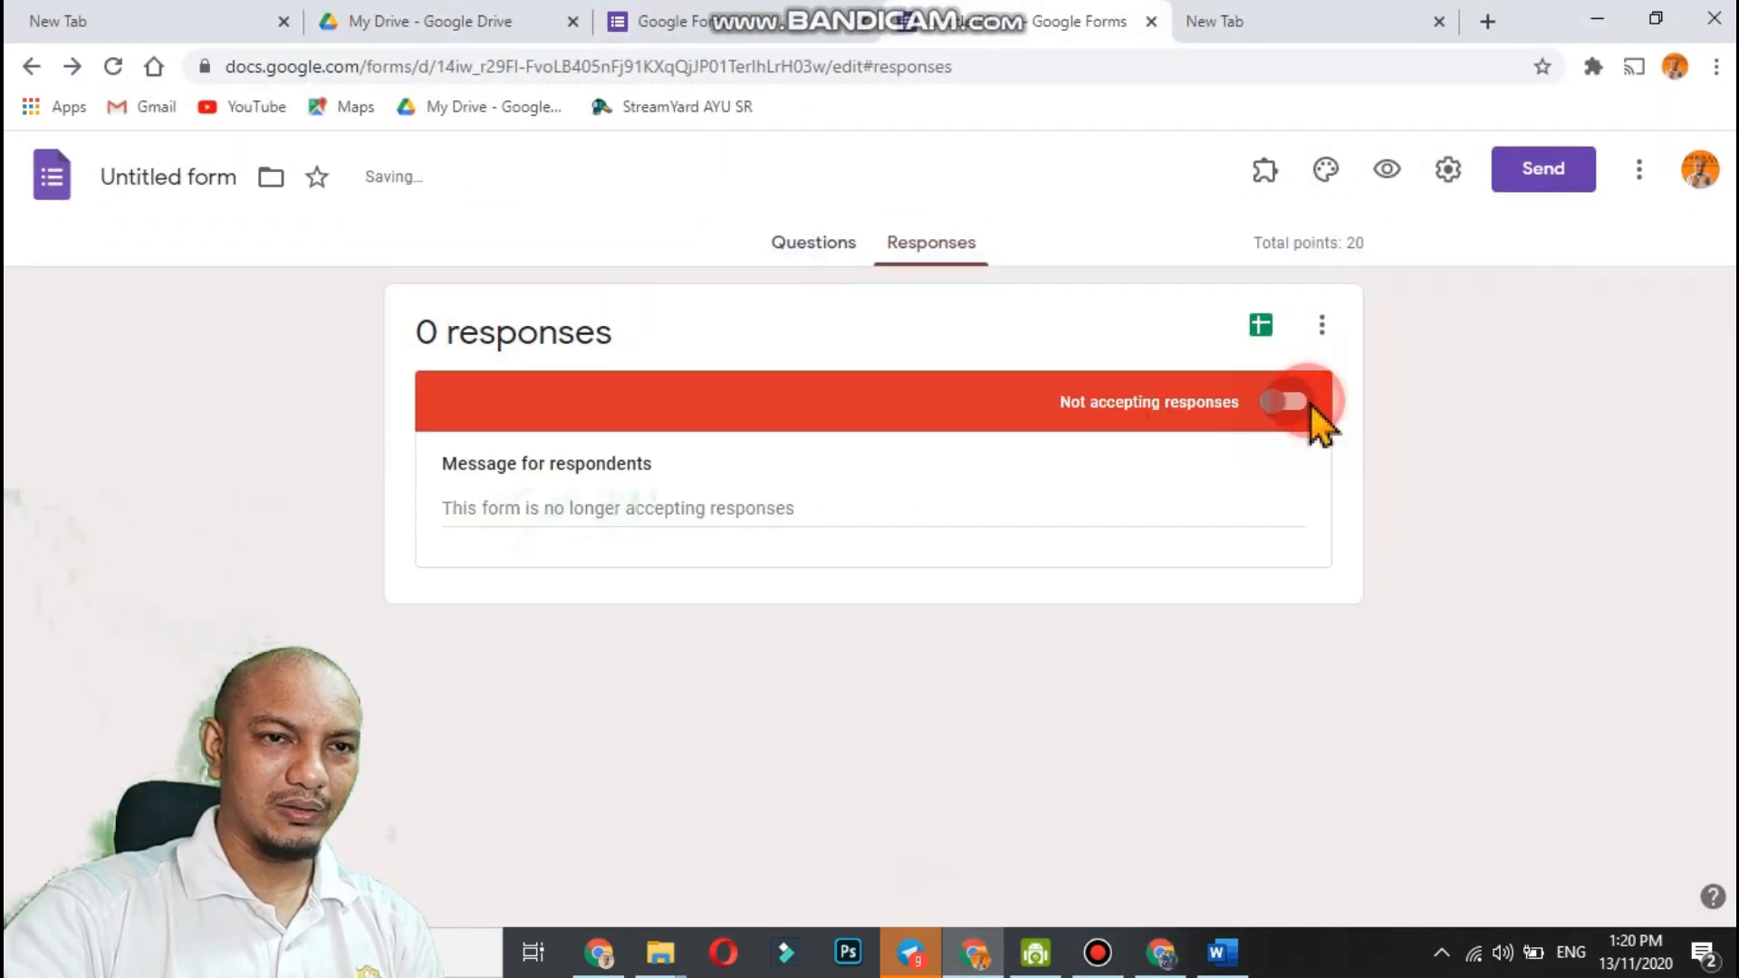
left_click(617, 525)
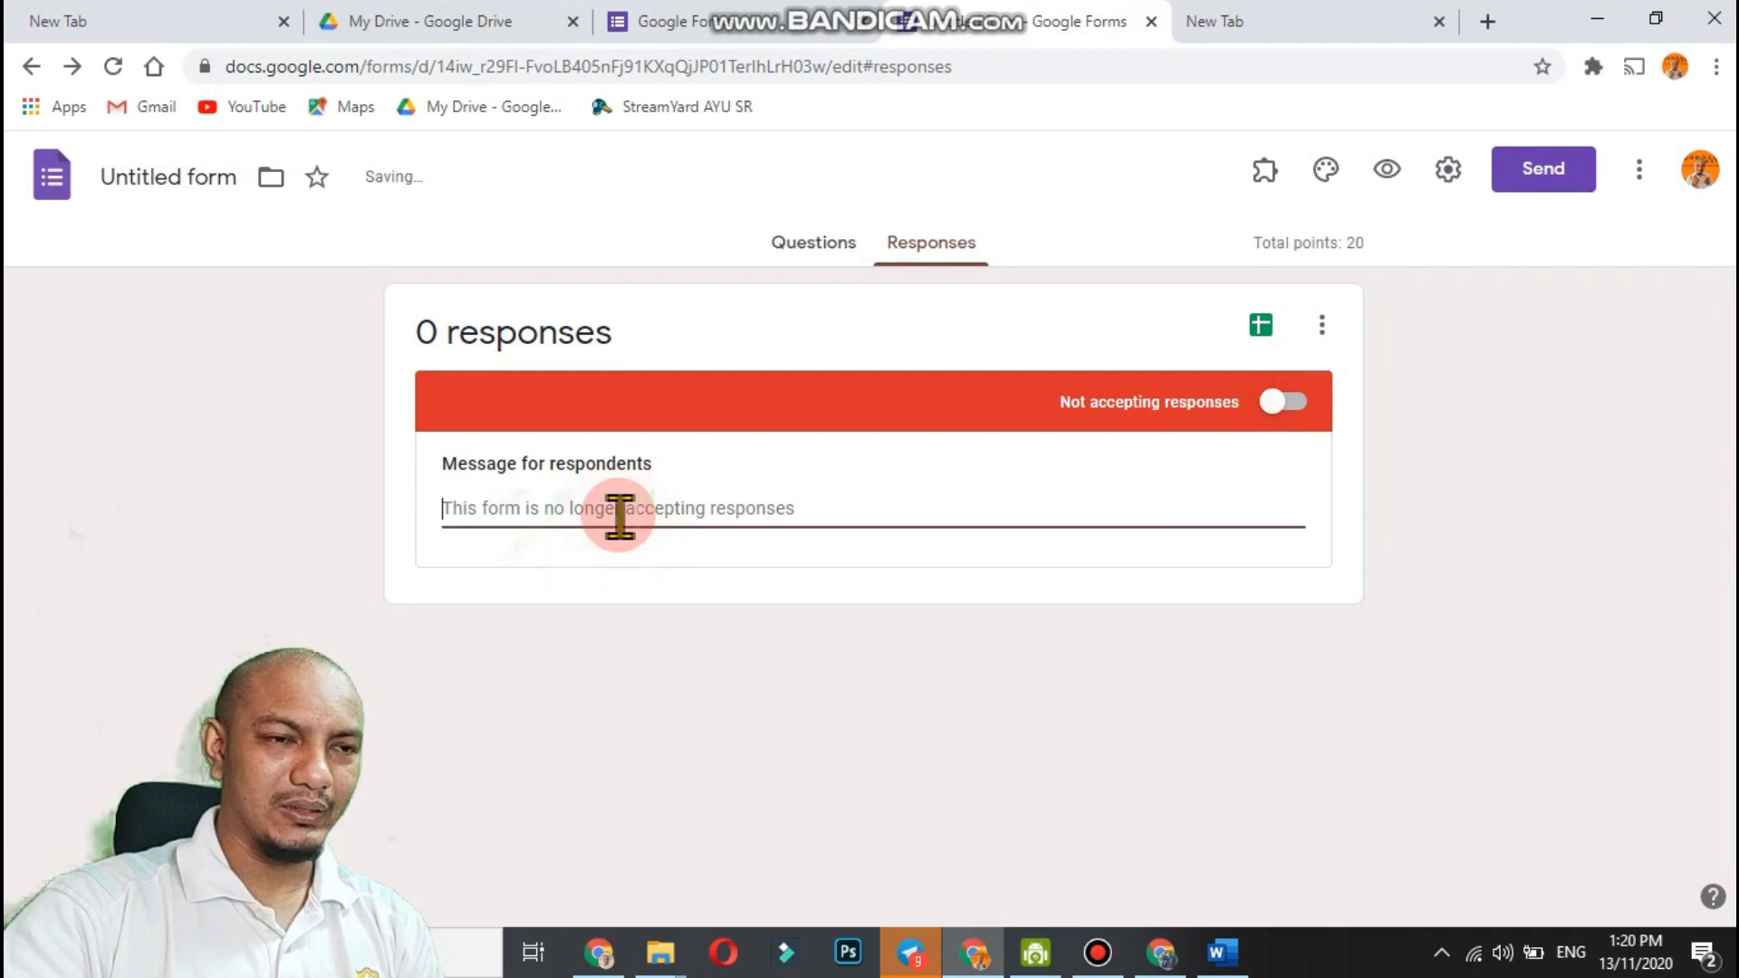
left_click(680, 496)
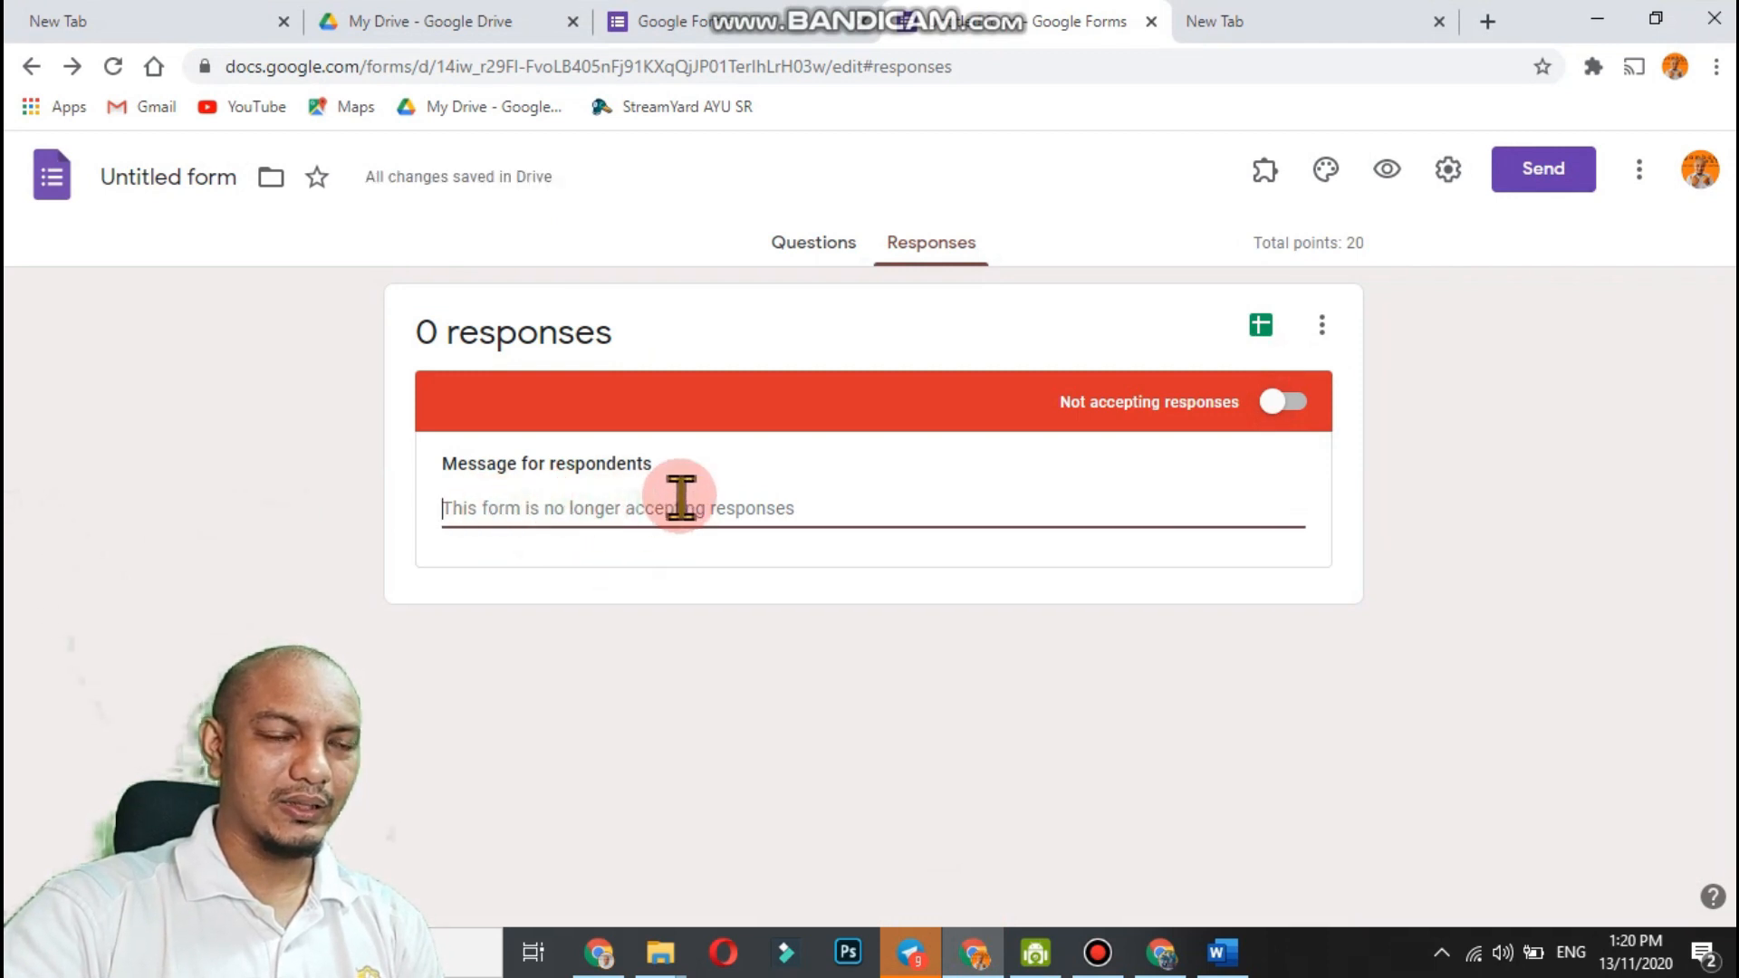
left_click(1266, 401)
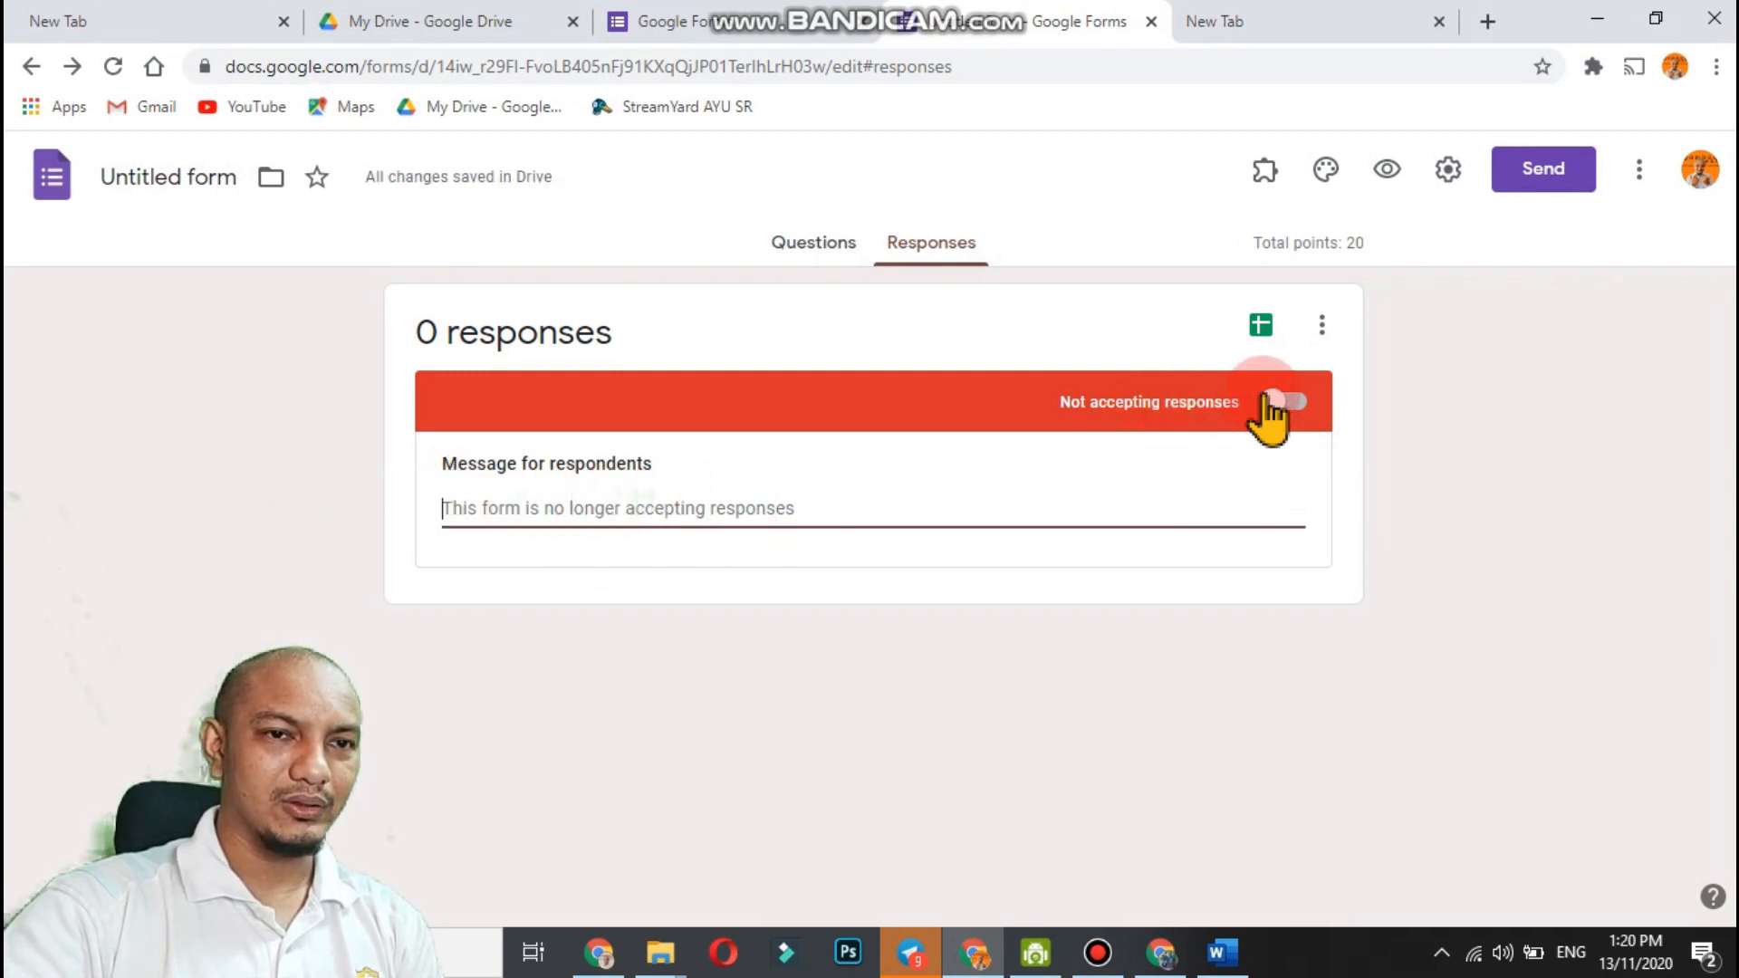
left_click(1295, 403)
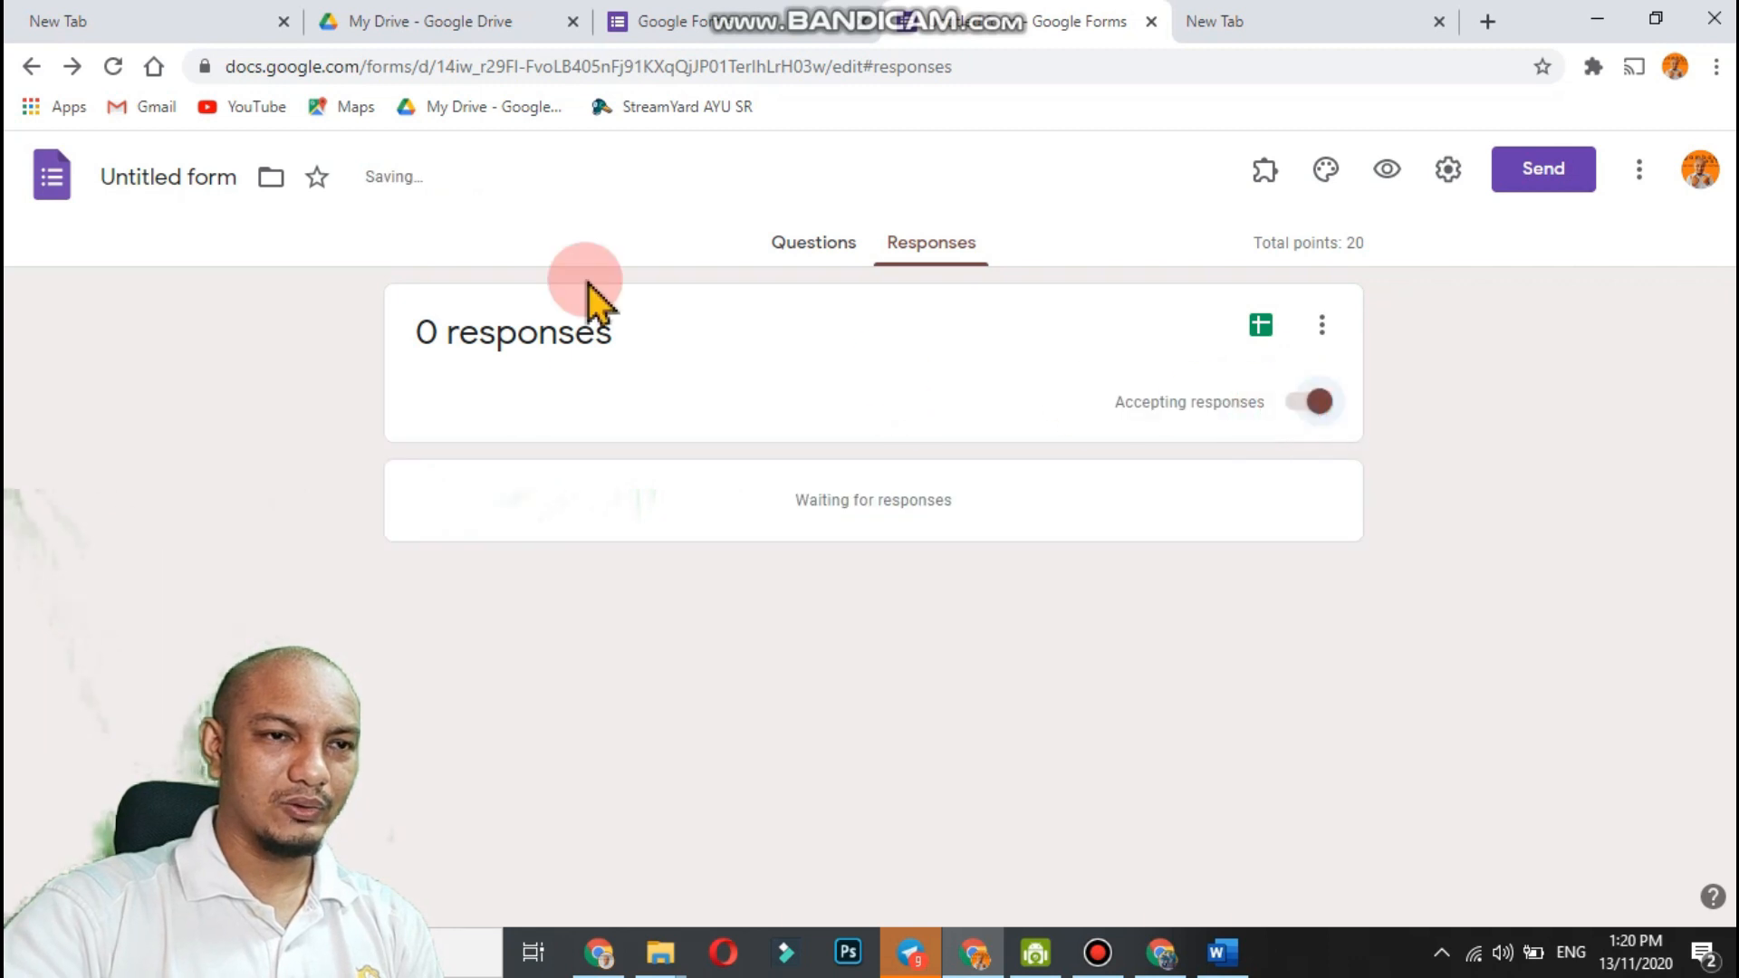
Return to the KUIZ PENGETAHUAN PBB SEKOLAH MENENGAH responses and examine the points distribution, frequently missed questions and scores sections.
left_click(1158, 947)
scroll(948, 625, "down", 5)
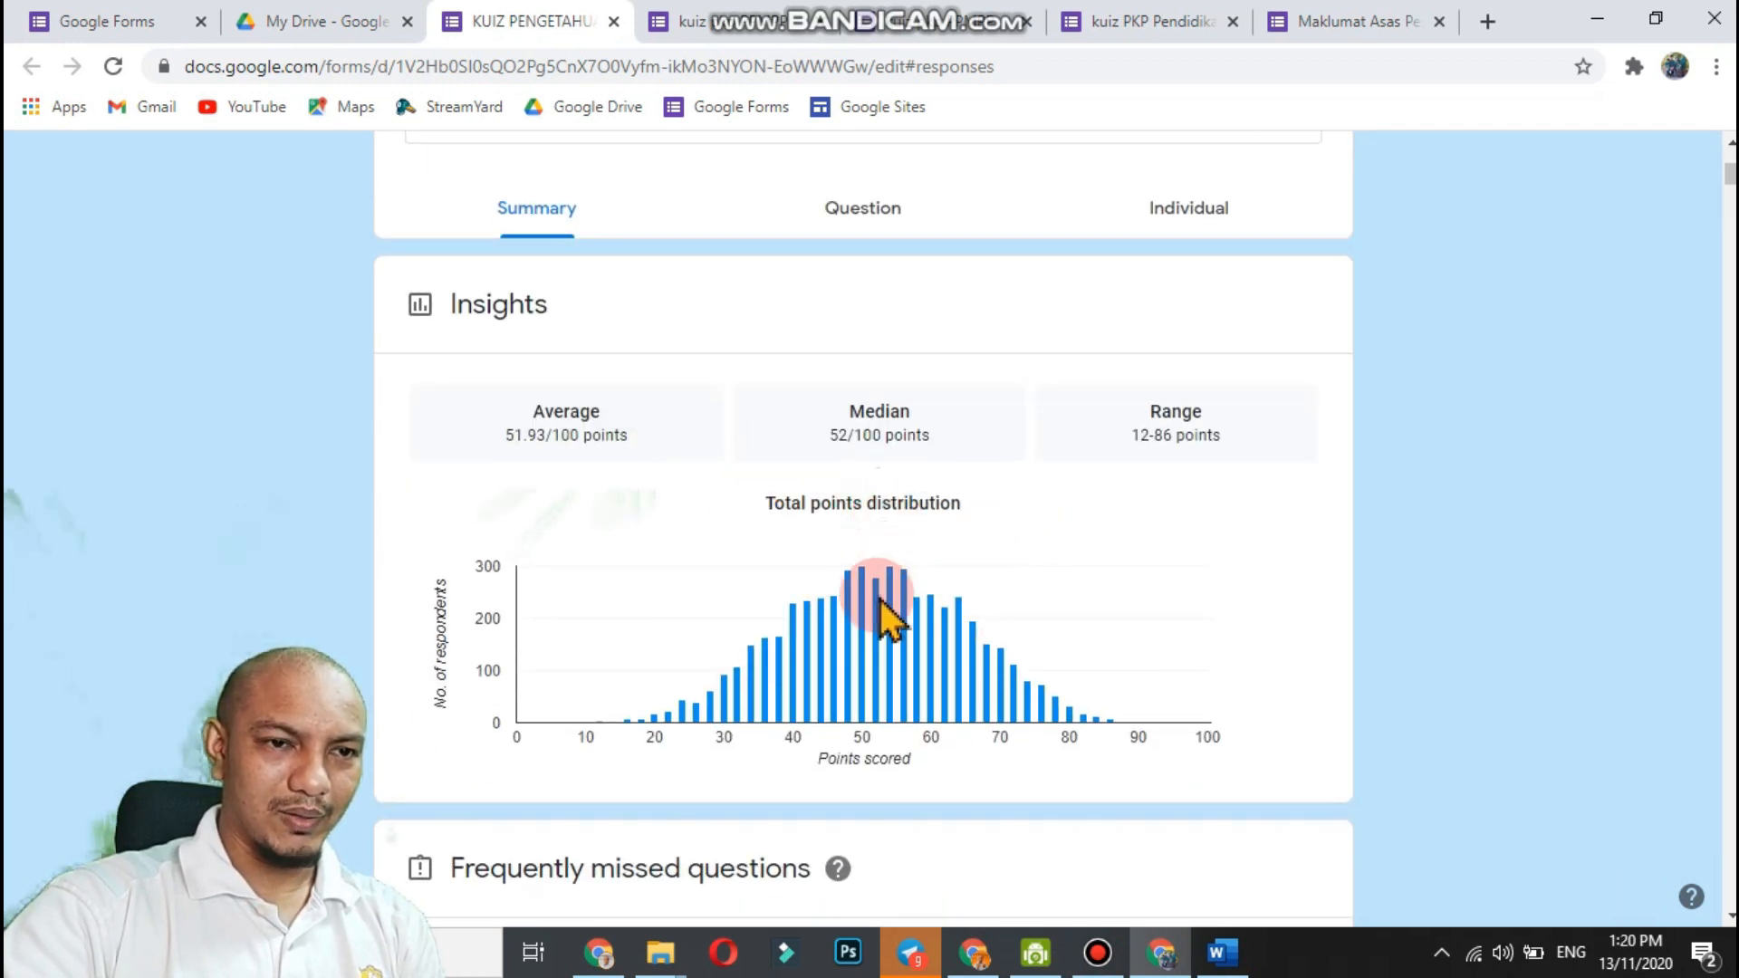
mouse_move(907, 593)
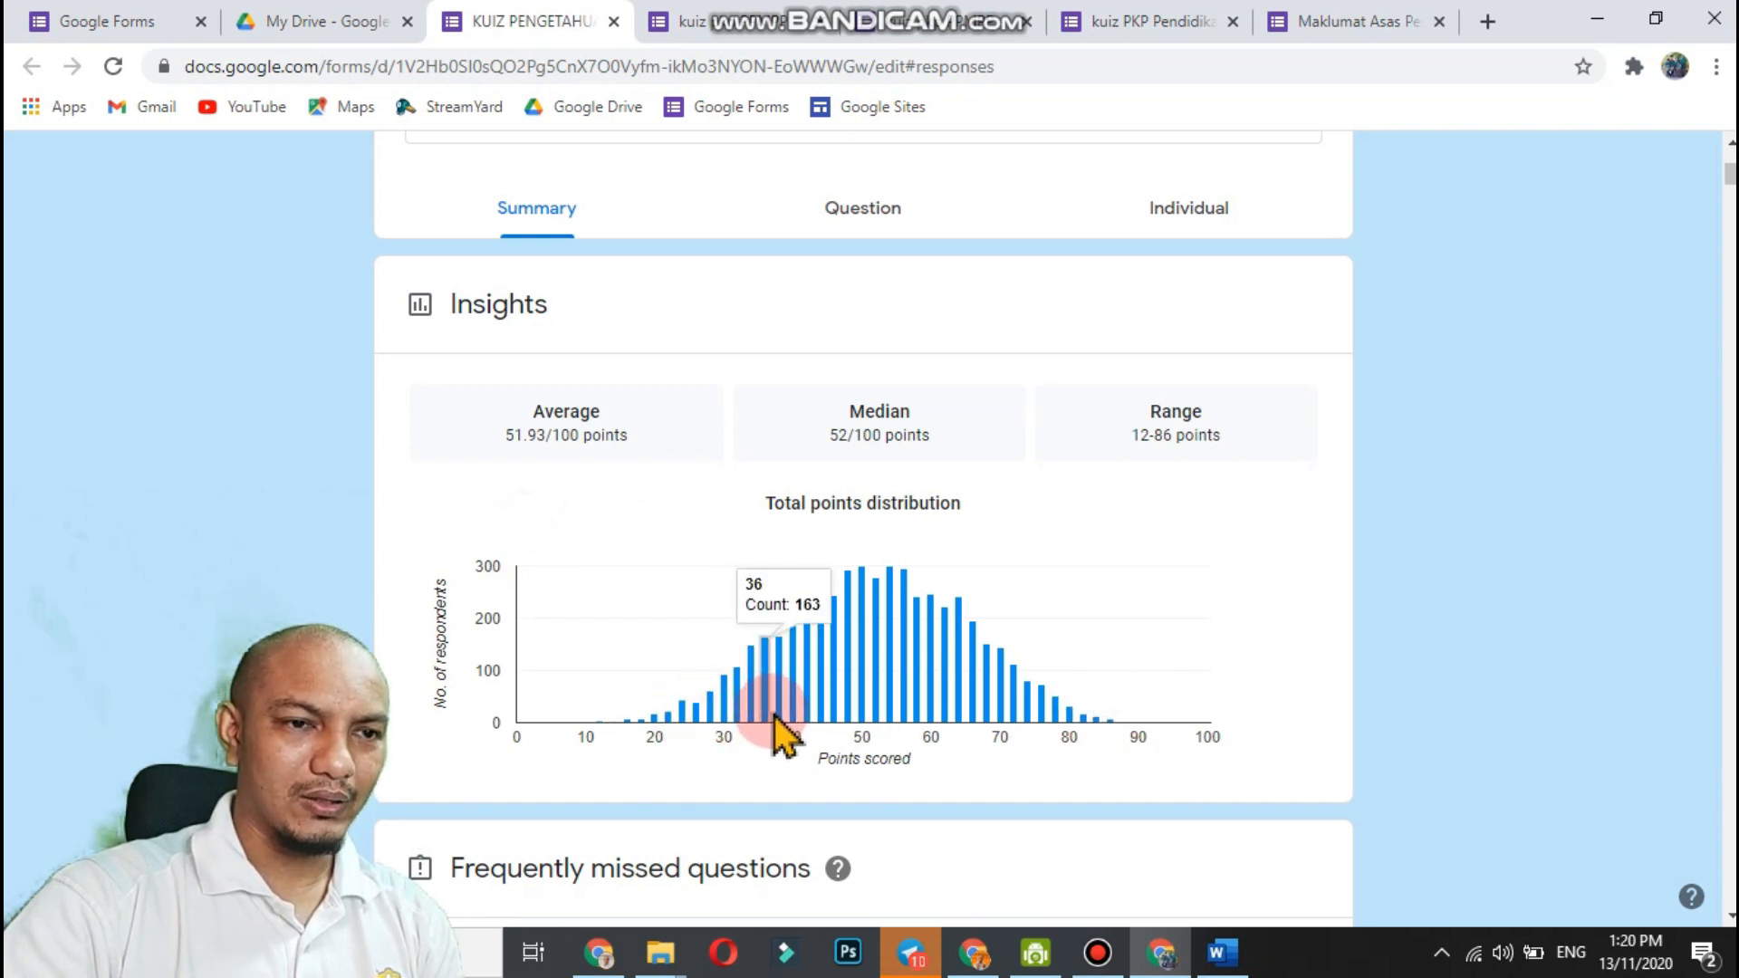
scroll(915, 672, "down", 5)
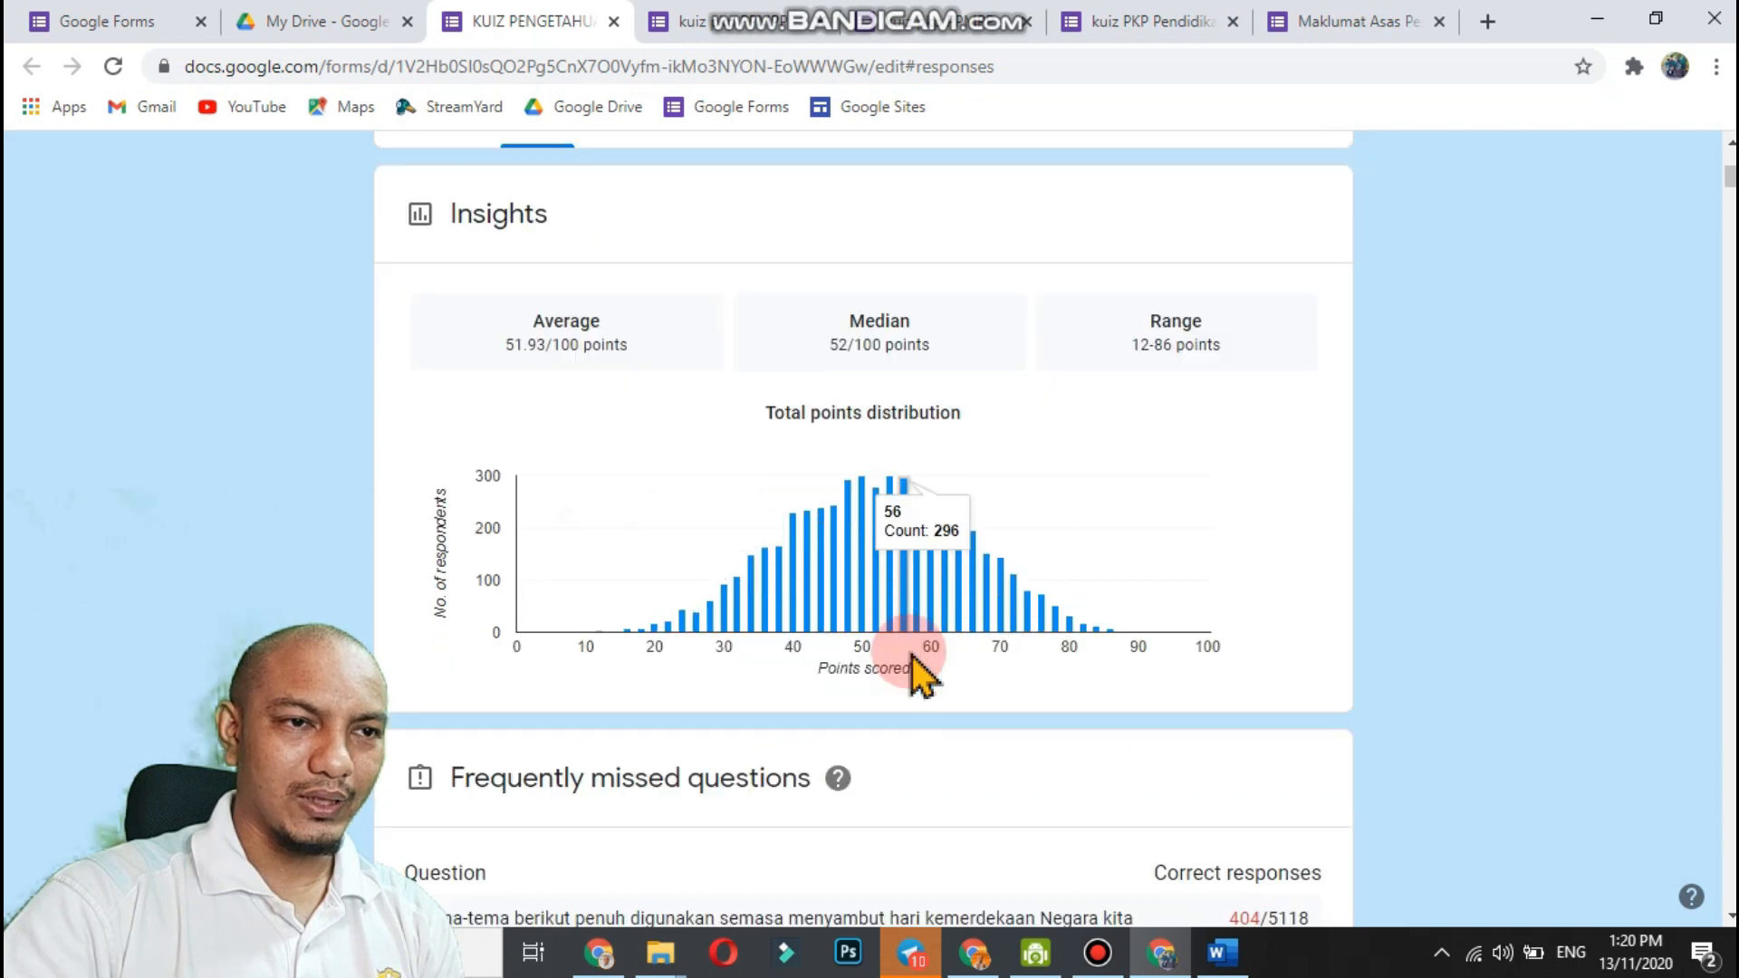
scroll(915, 672, "down", 20)
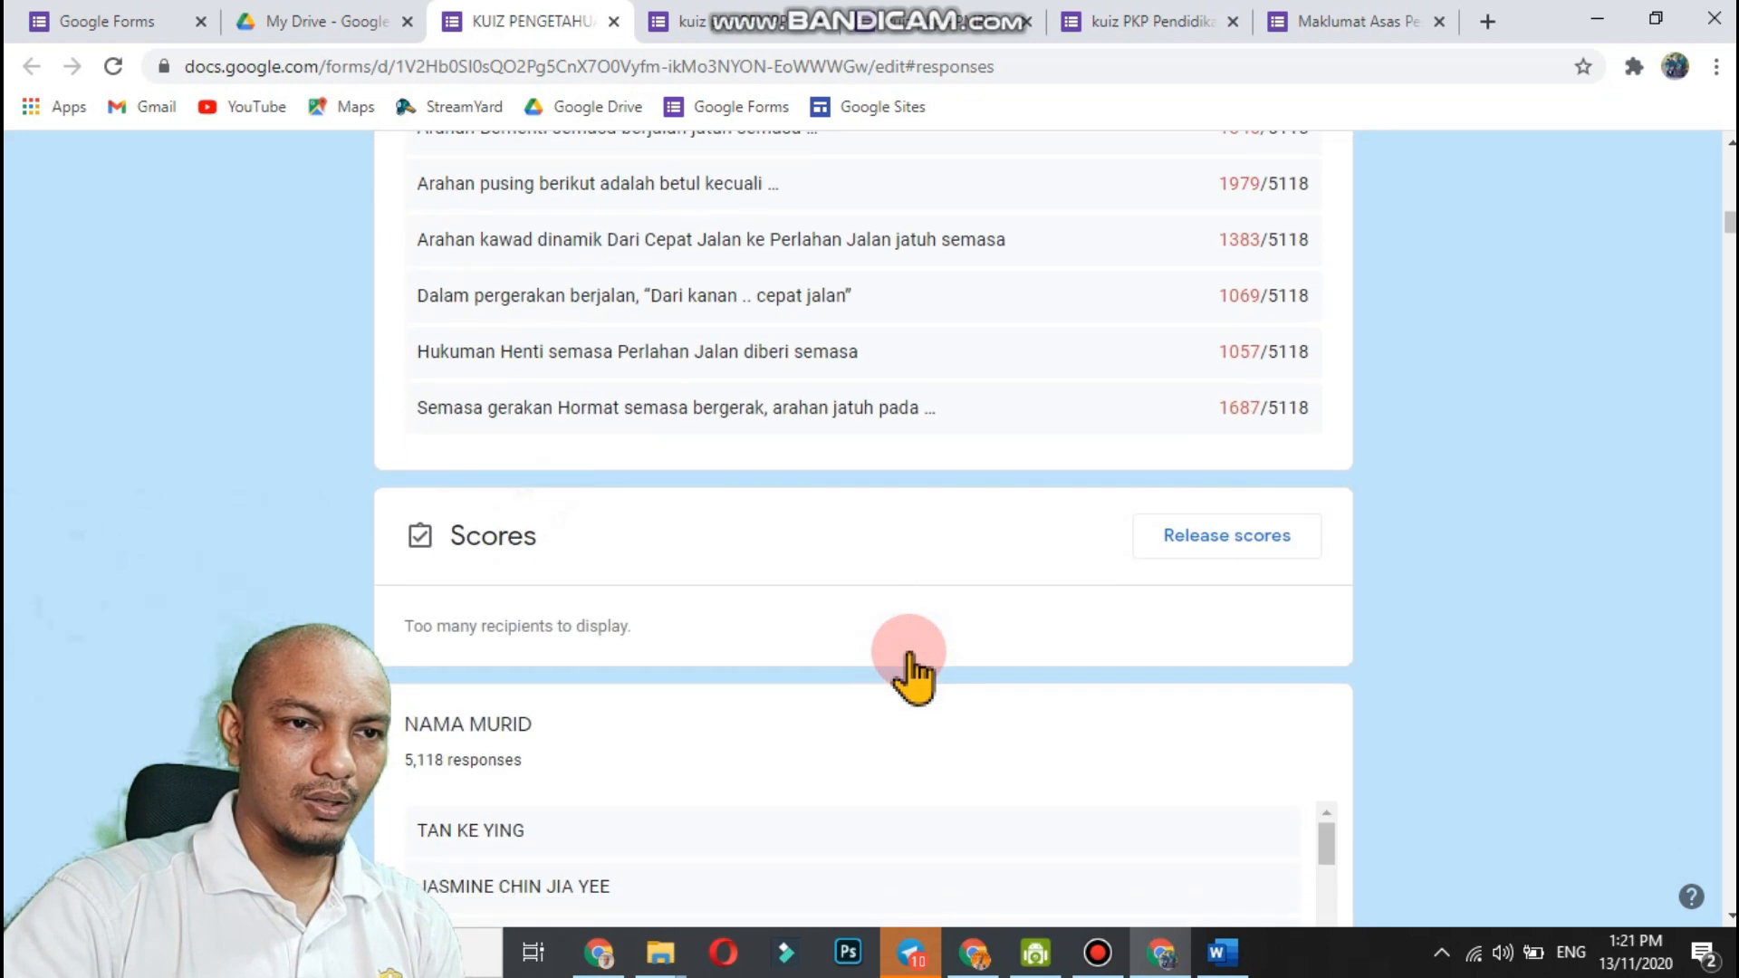
scroll(913, 675, "up", 5)
scroll(913, 657, "down", 5)
scroll(913, 657, "up", 5)
scroll(1431, 730, "up", 7)
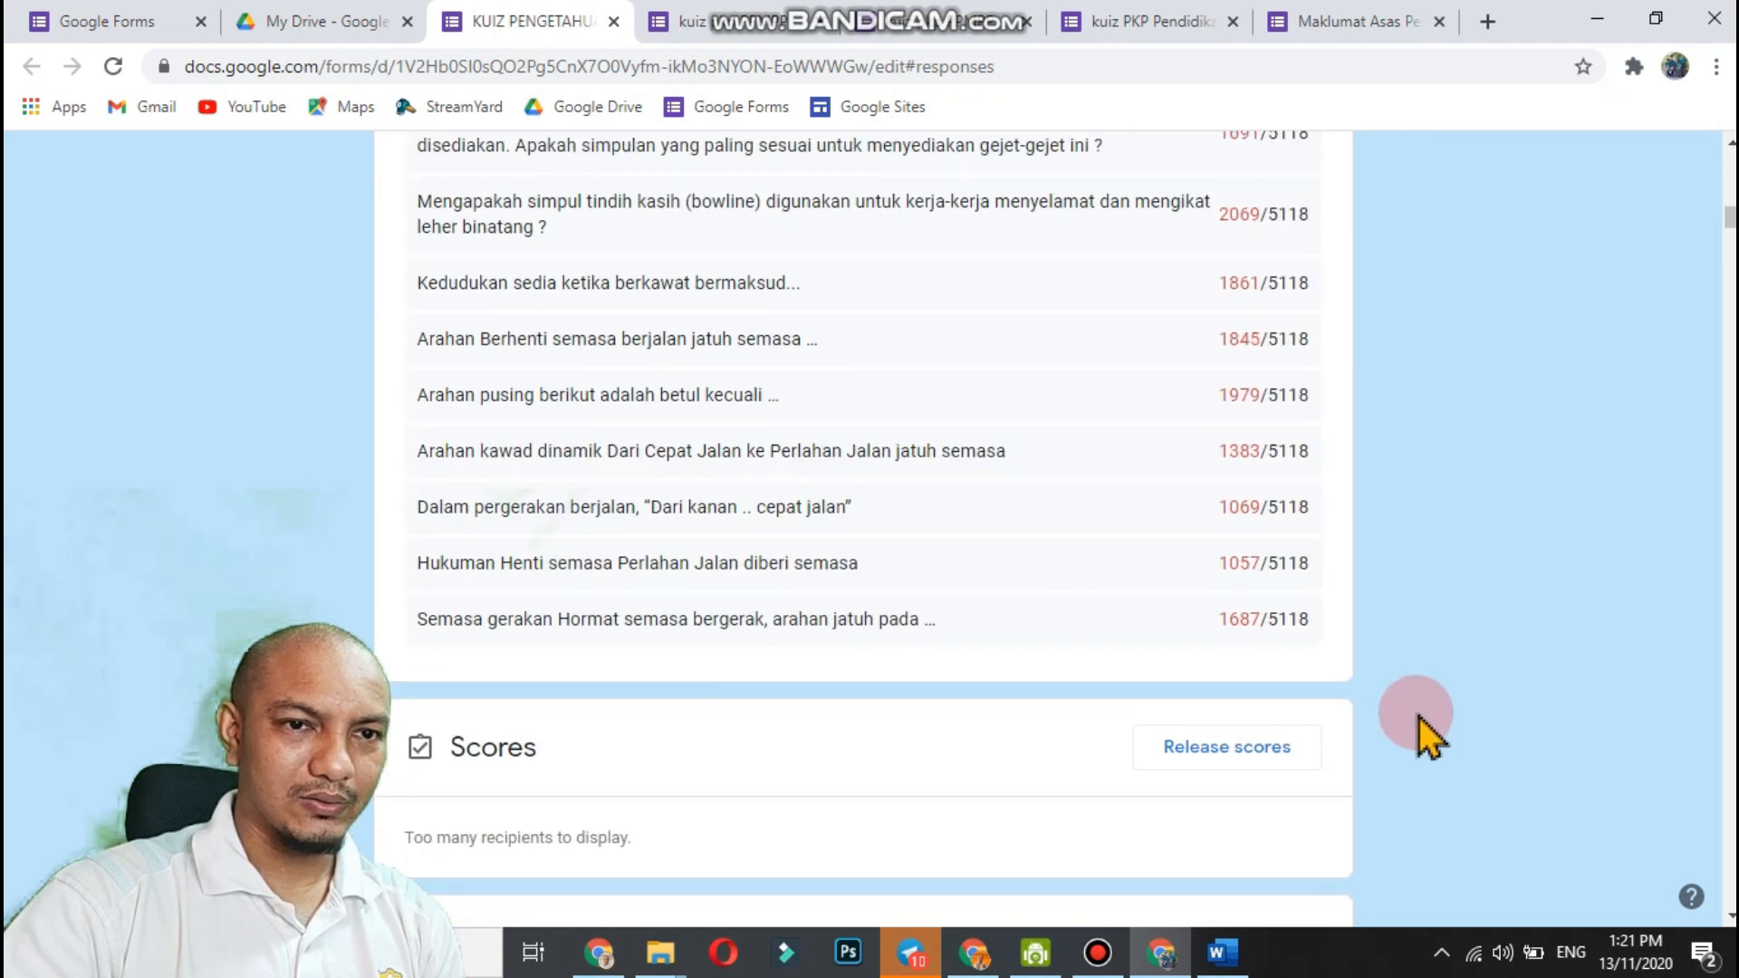
scroll(901, 529, "up", 15)
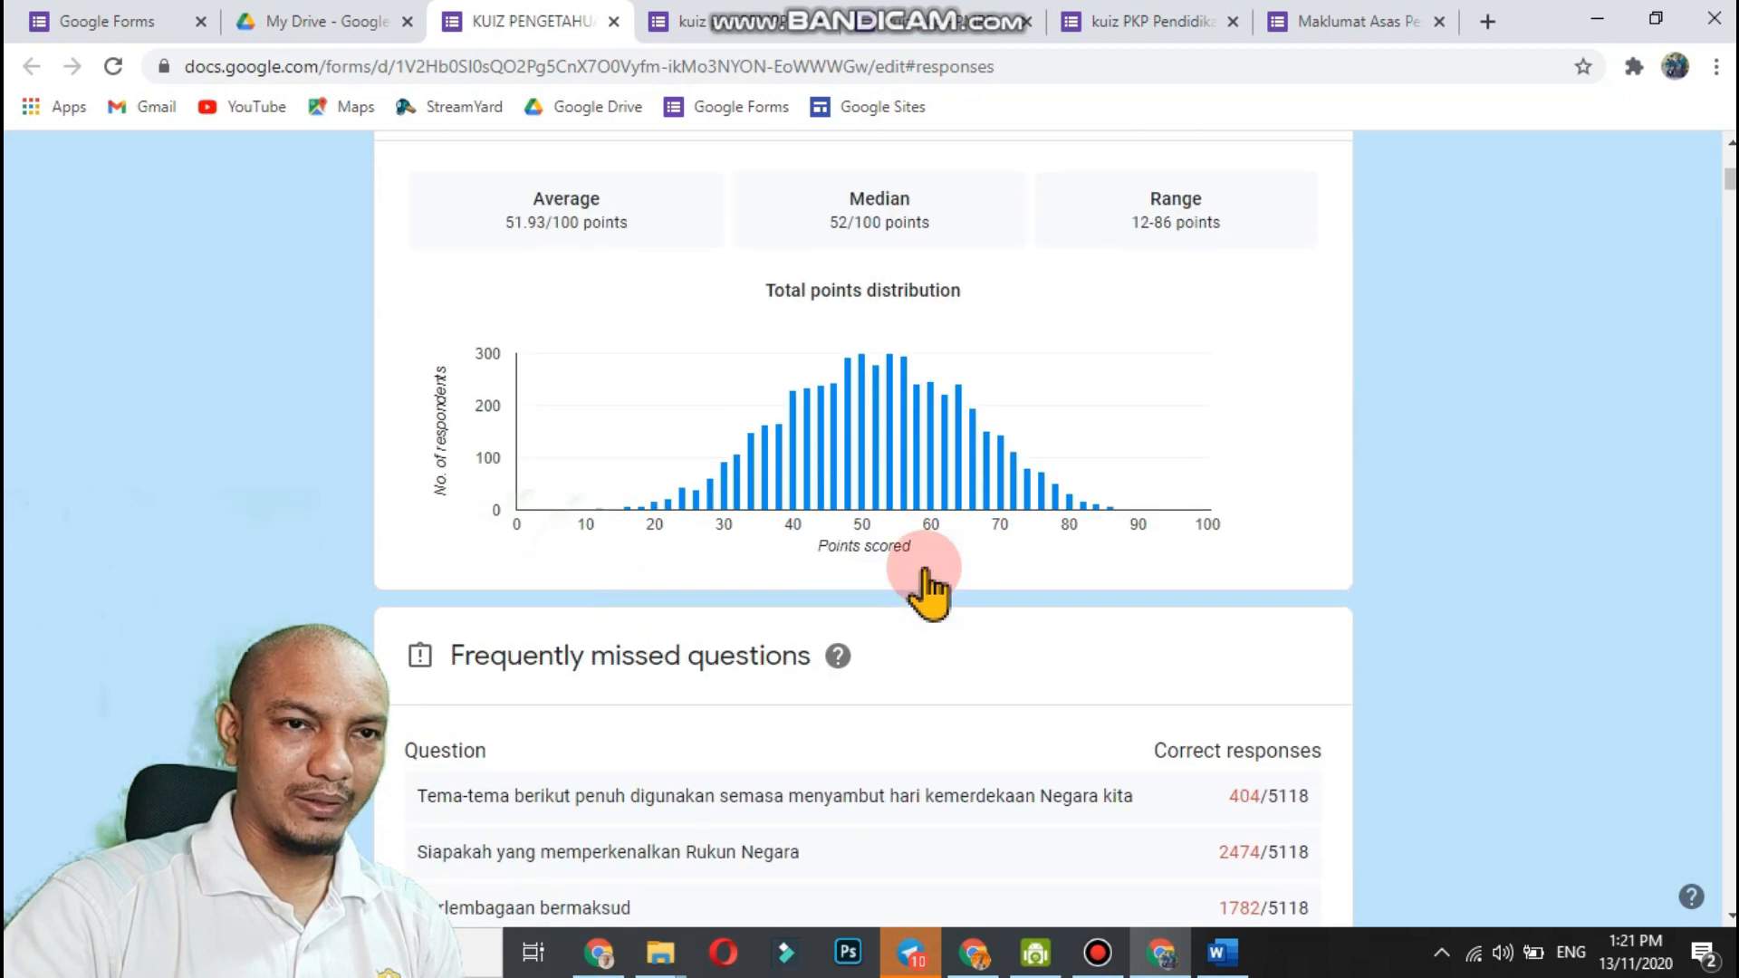
Show the individual responses, examine the first respondent's result, and look through the list of respondents.
left_click(1182, 638)
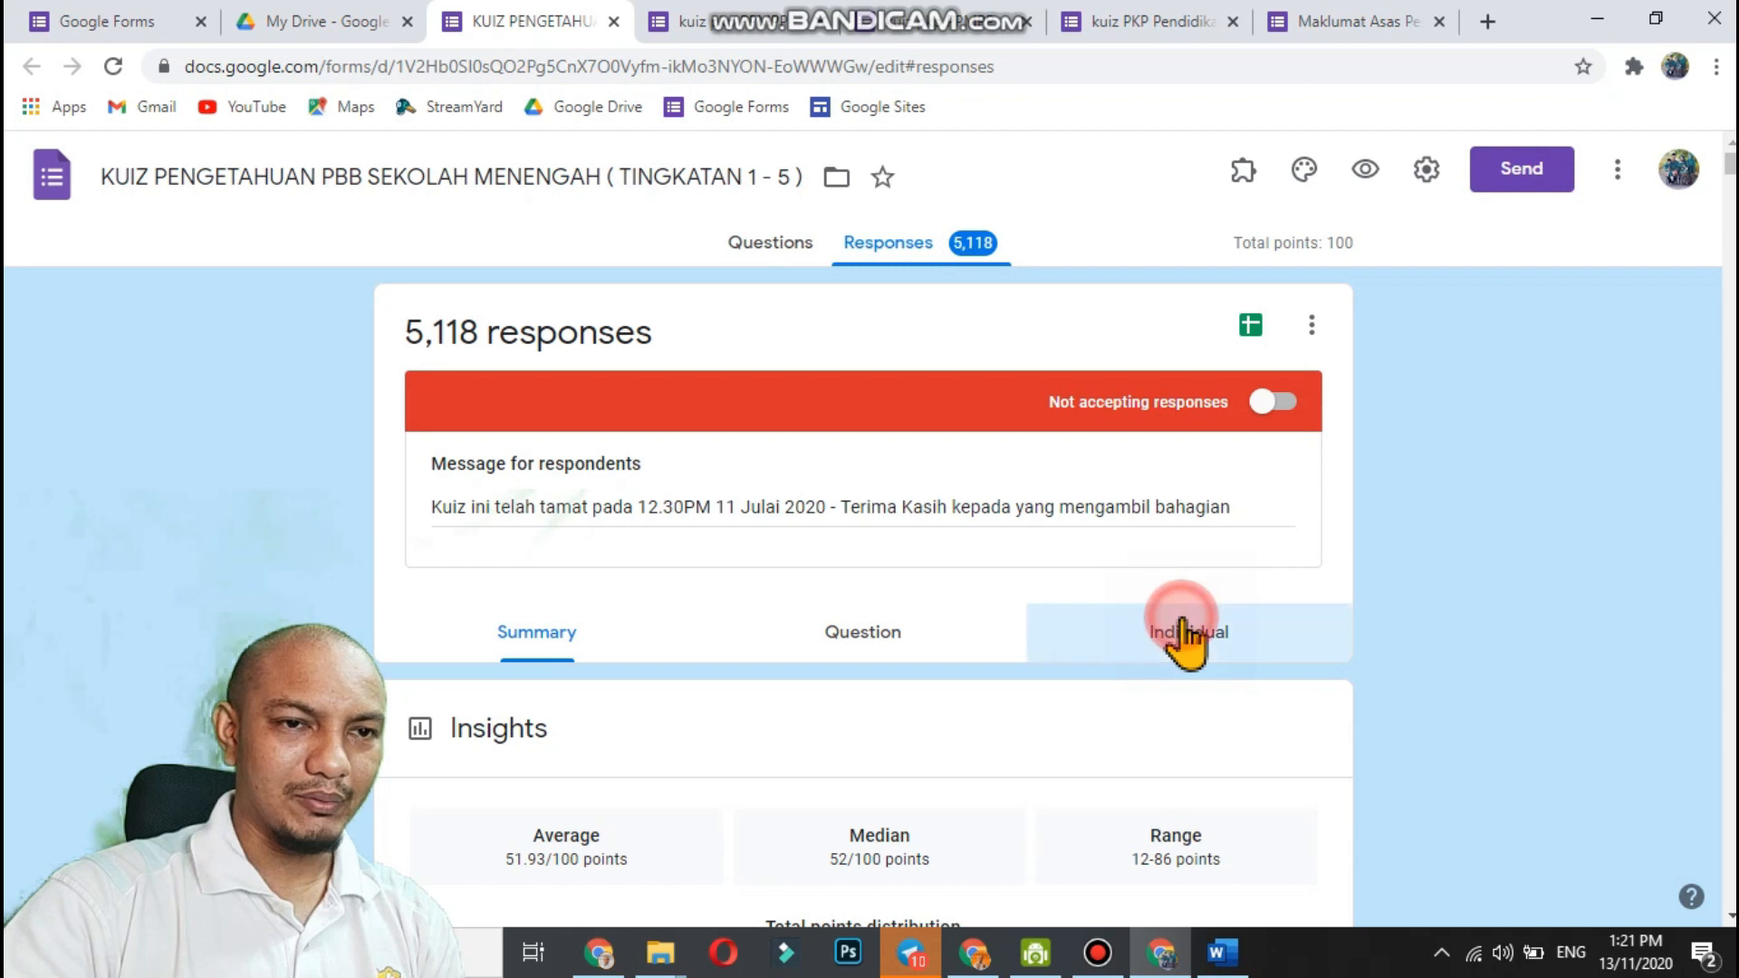
scroll(1042, 616, "down", 2)
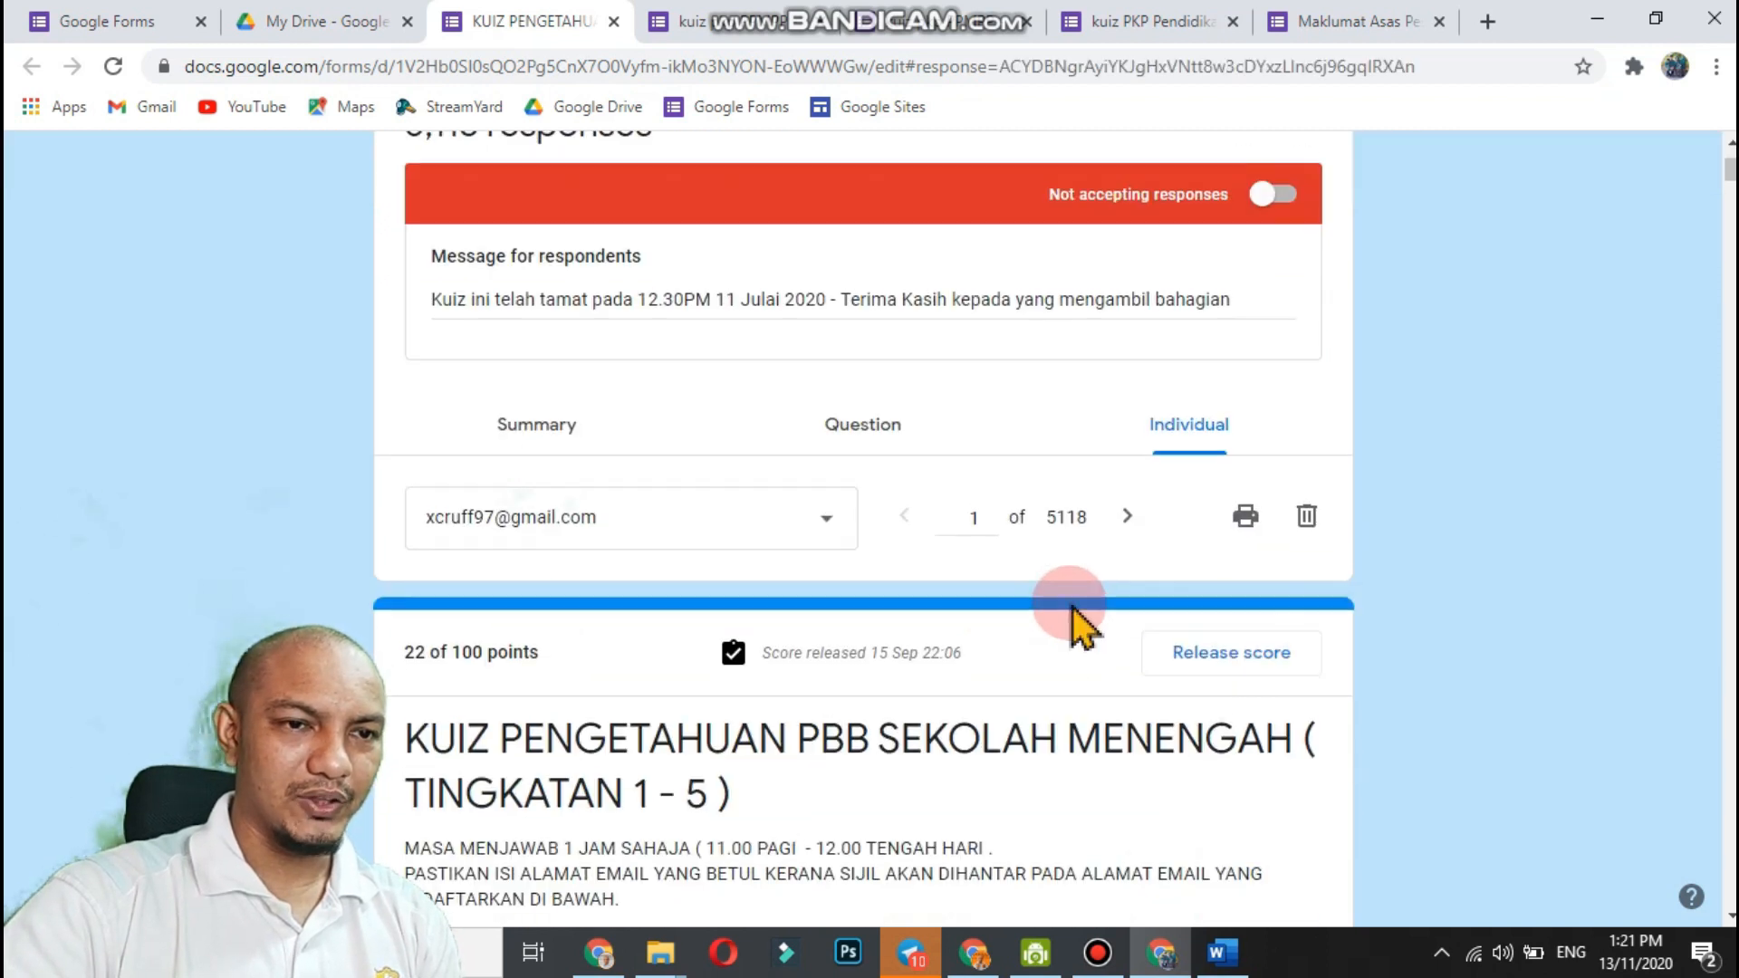
scroll(1079, 621, "down", 2)
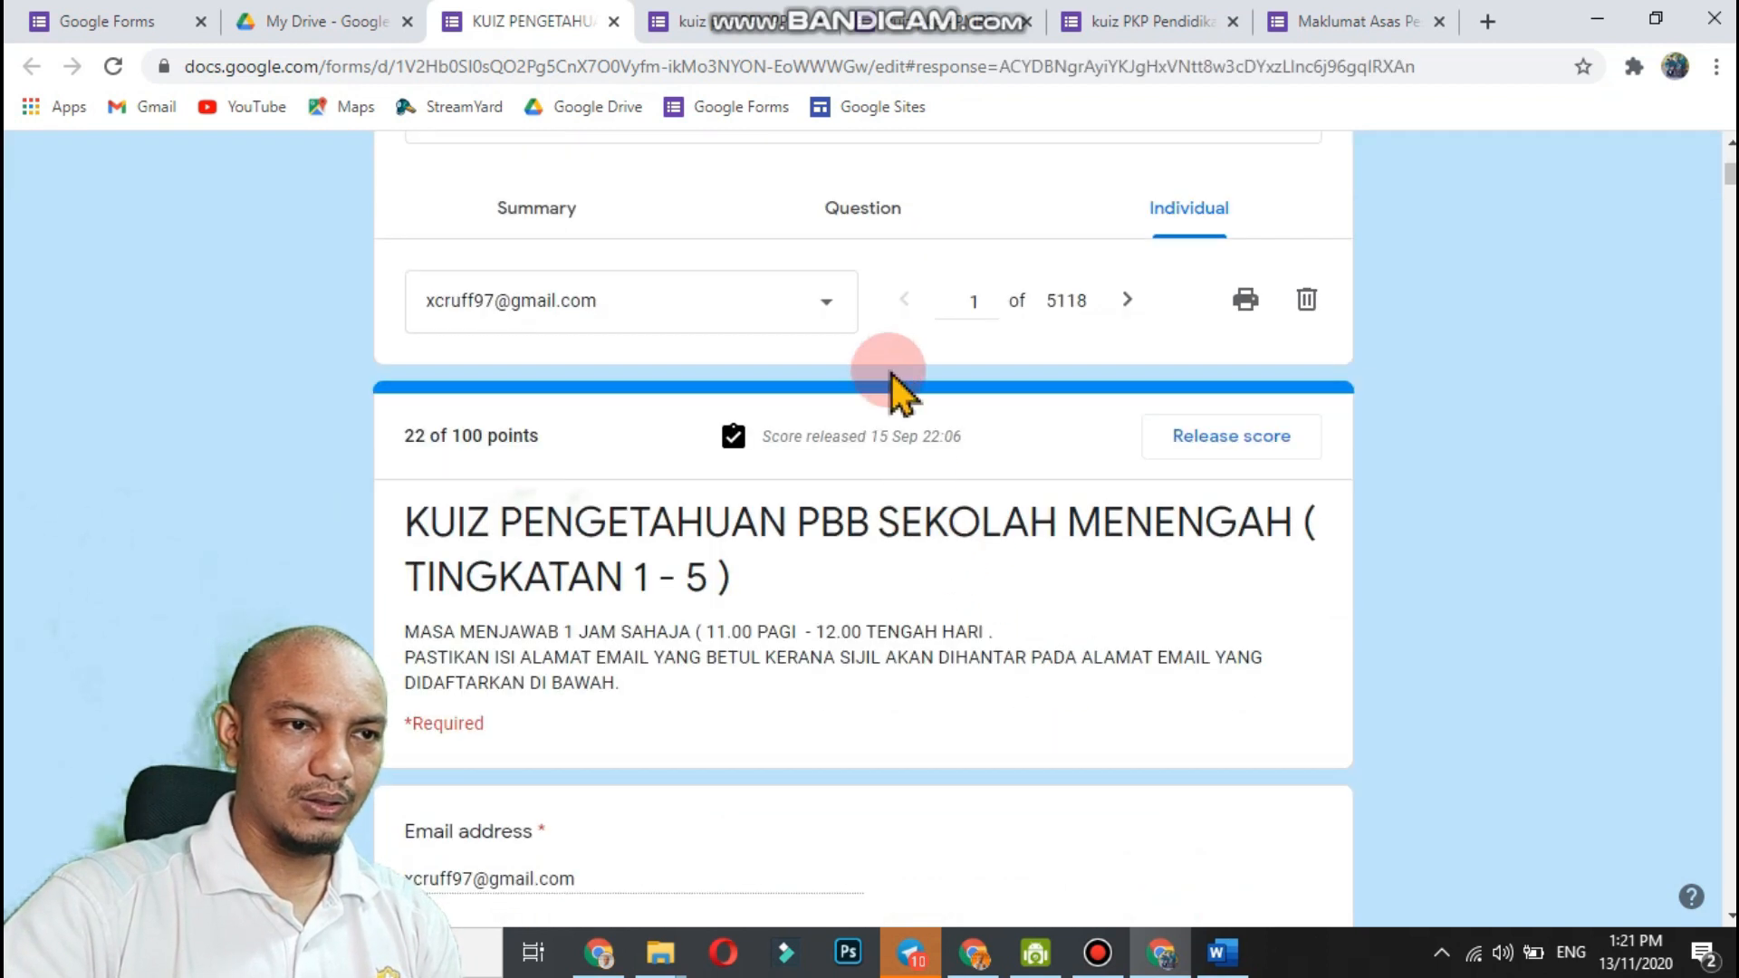
left_click(827, 304)
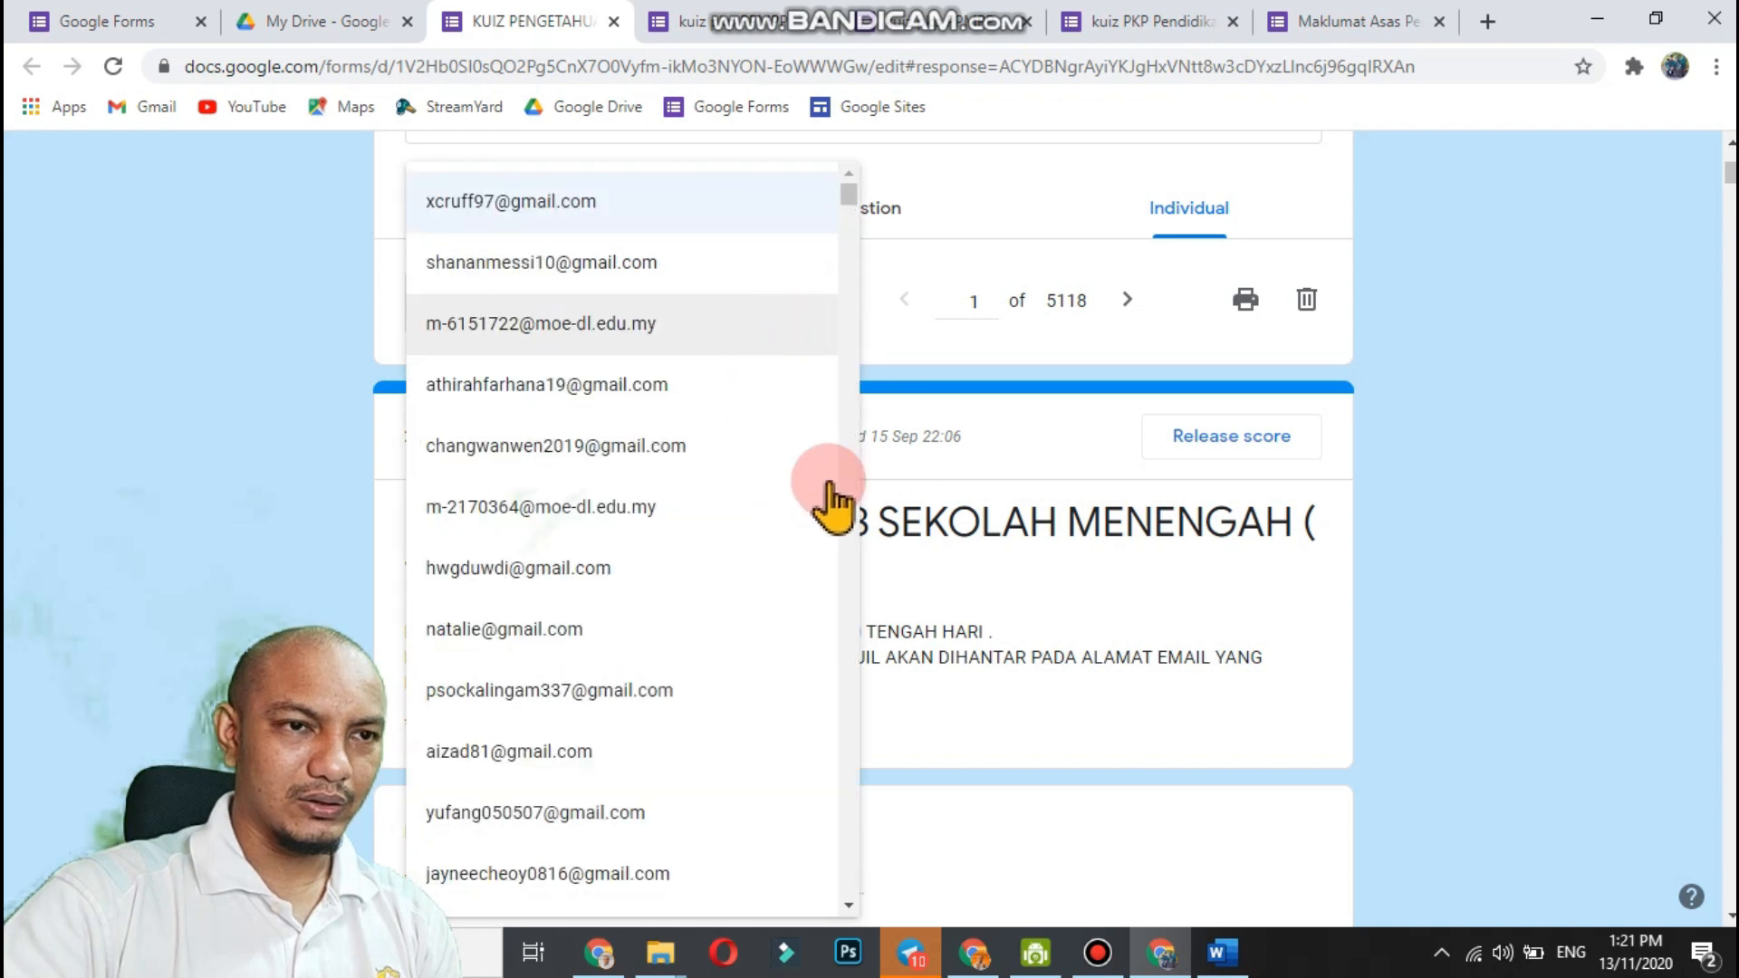
left_click(1028, 357)
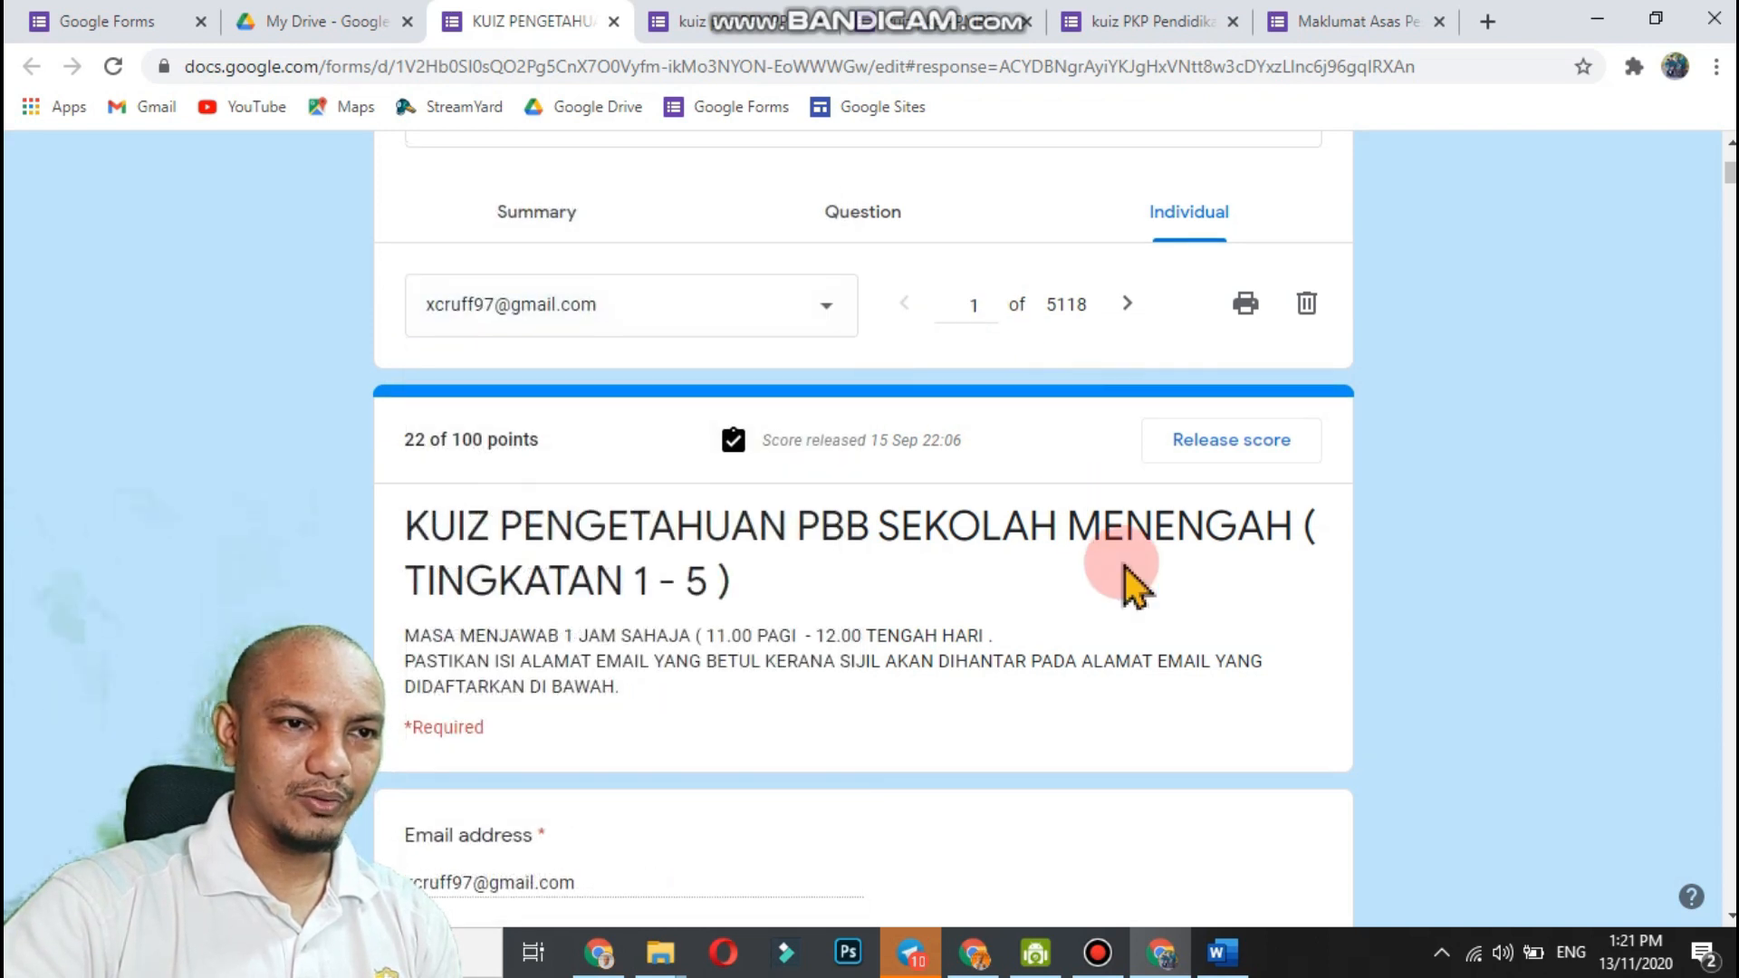
Open the quiz responses in Sheets and reset the NAMA SEKOLAH and PASUKAN BADAN BERUNIFORM filters to include all values.
scroll(1123, 571, "up", 4)
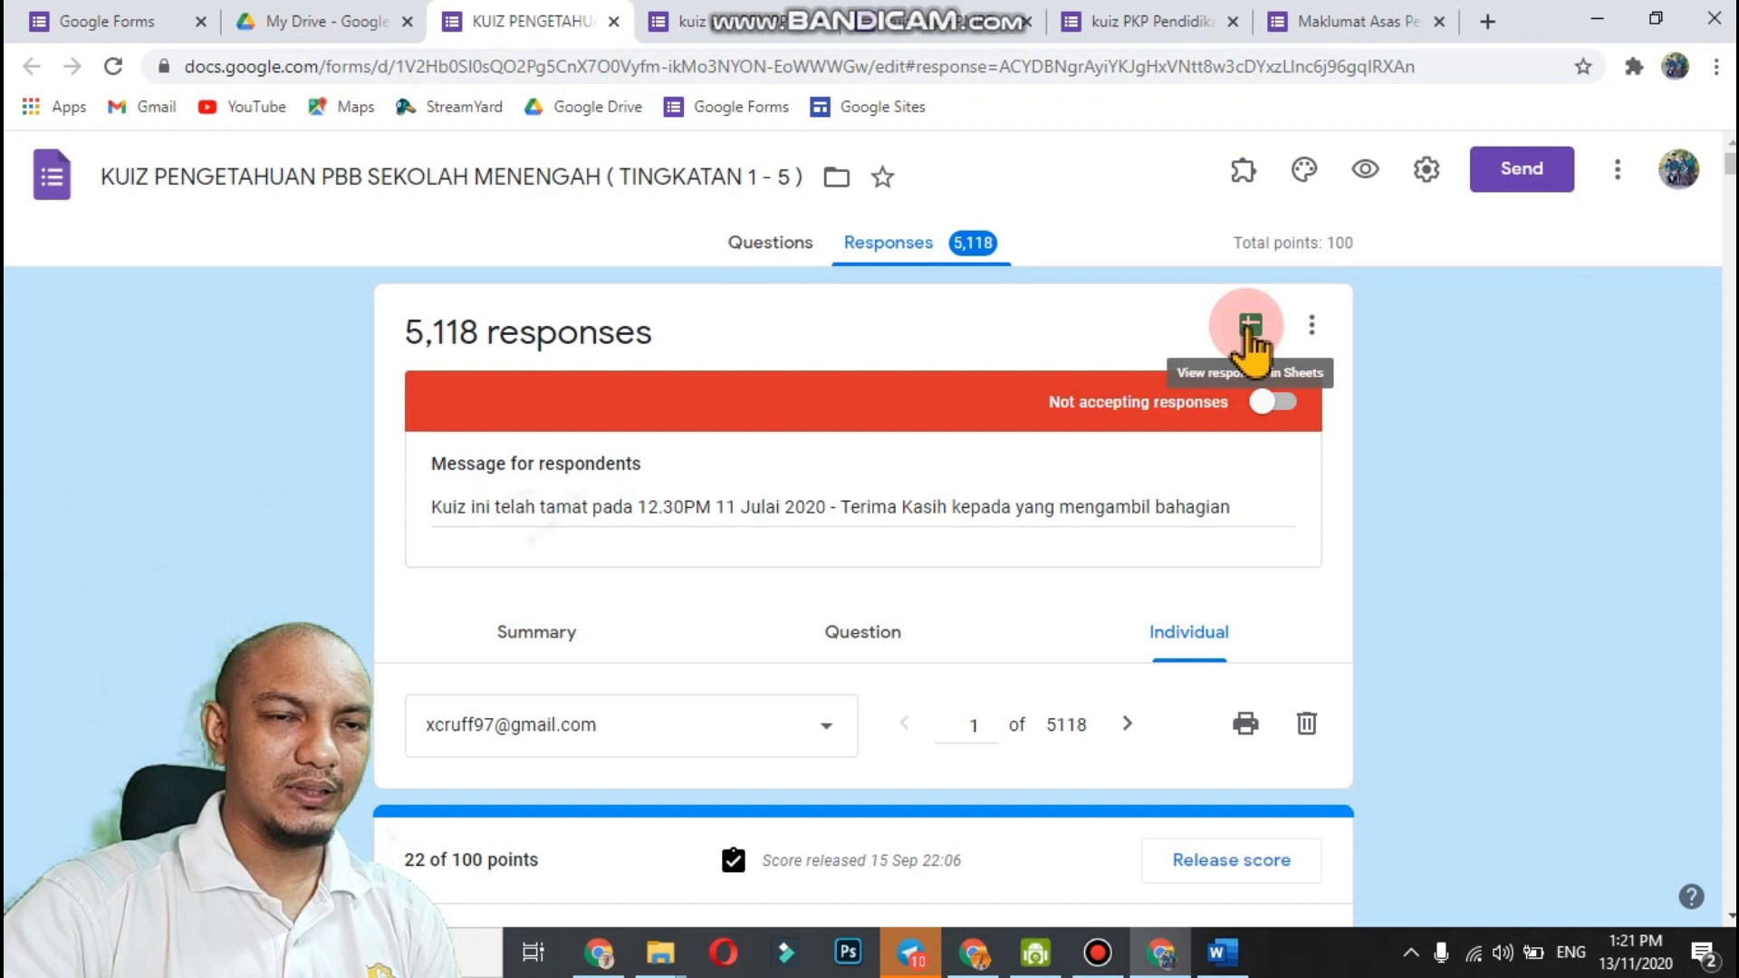
left_click(1191, 334)
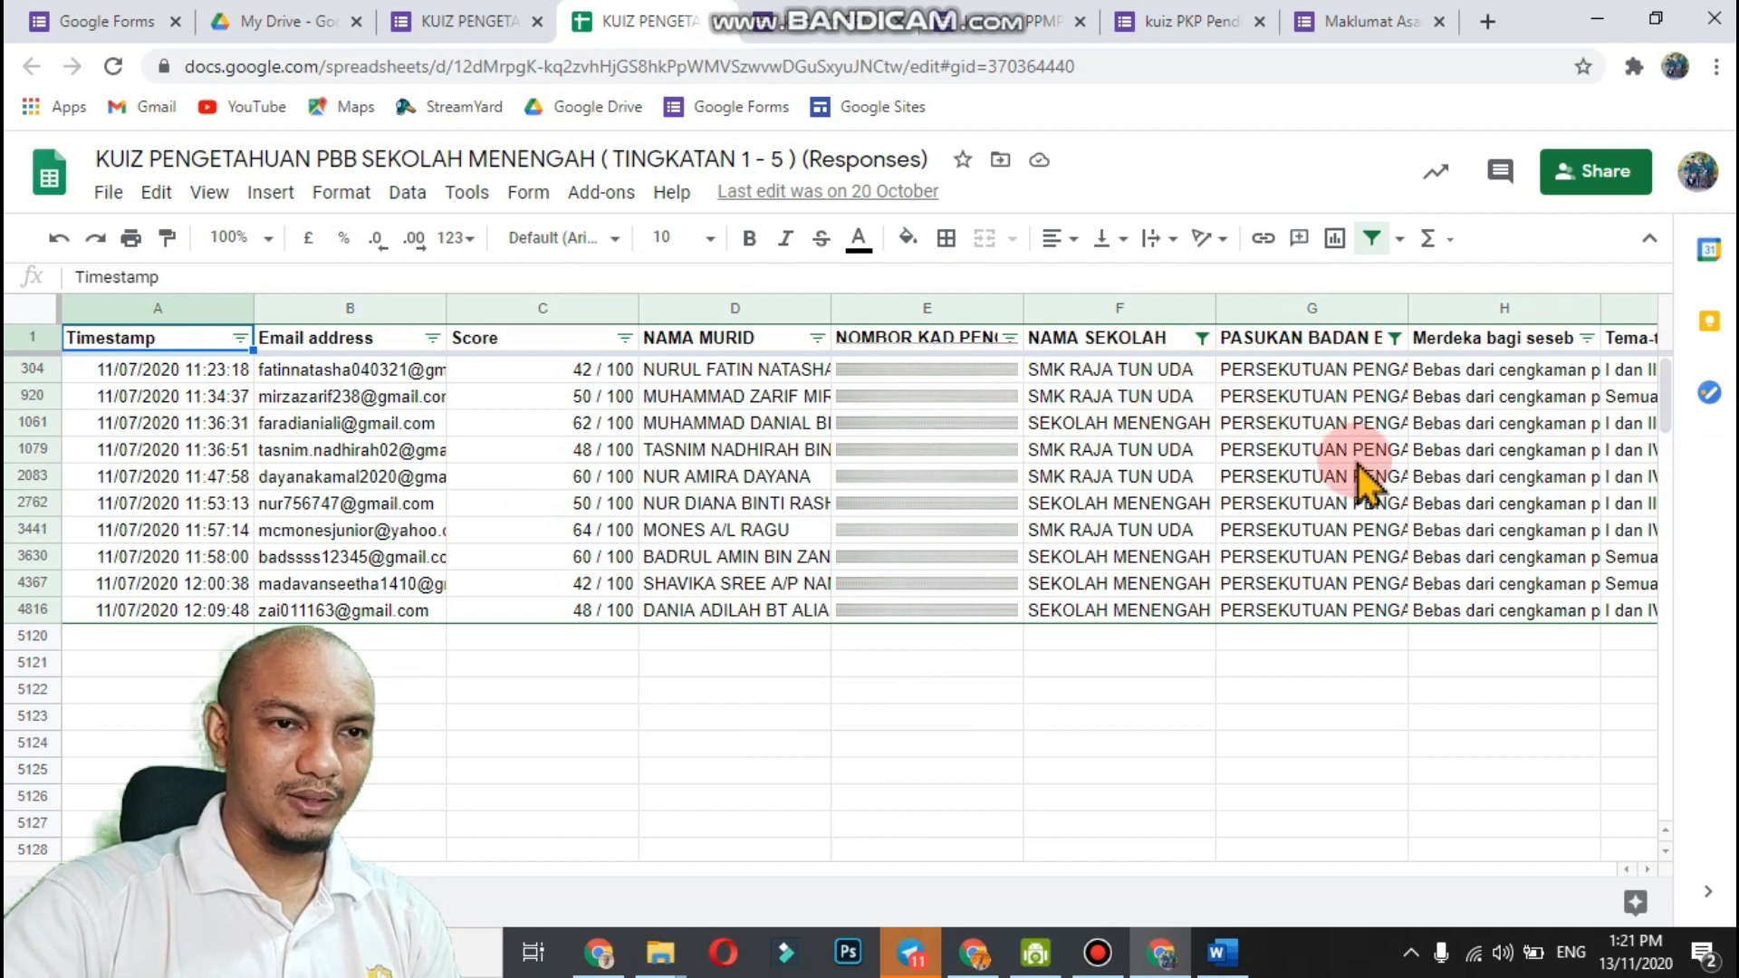
left_click(1202, 339)
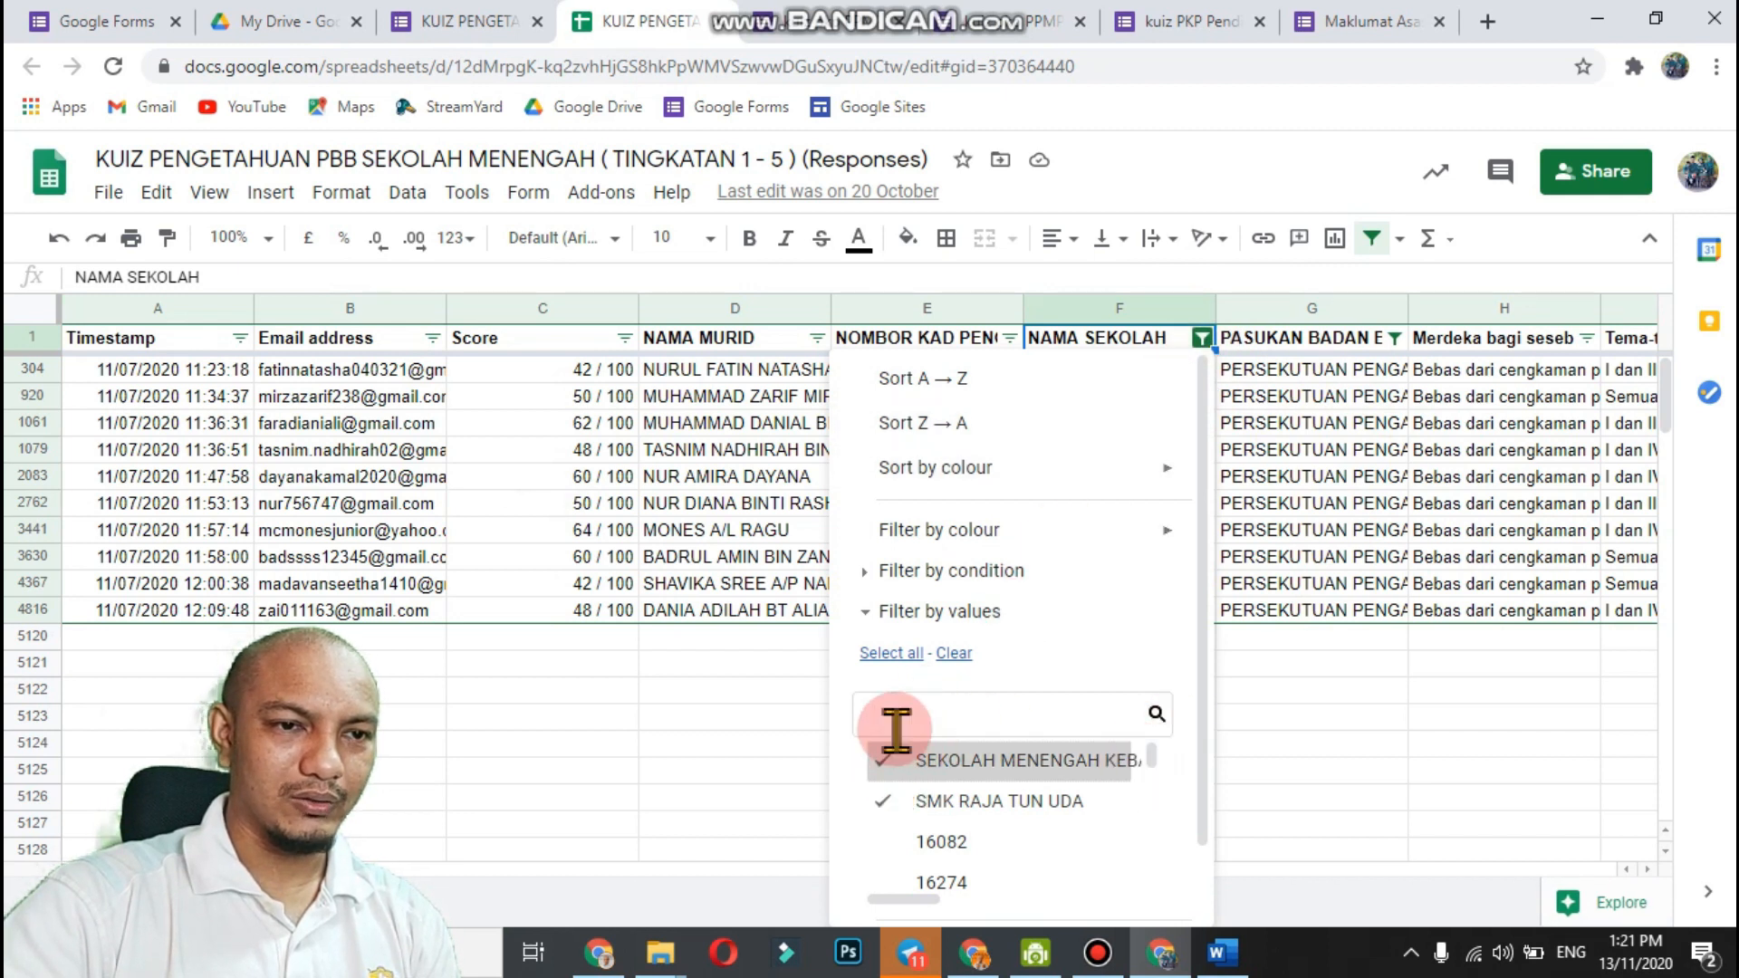
left_click(951, 654)
left_click(892, 653)
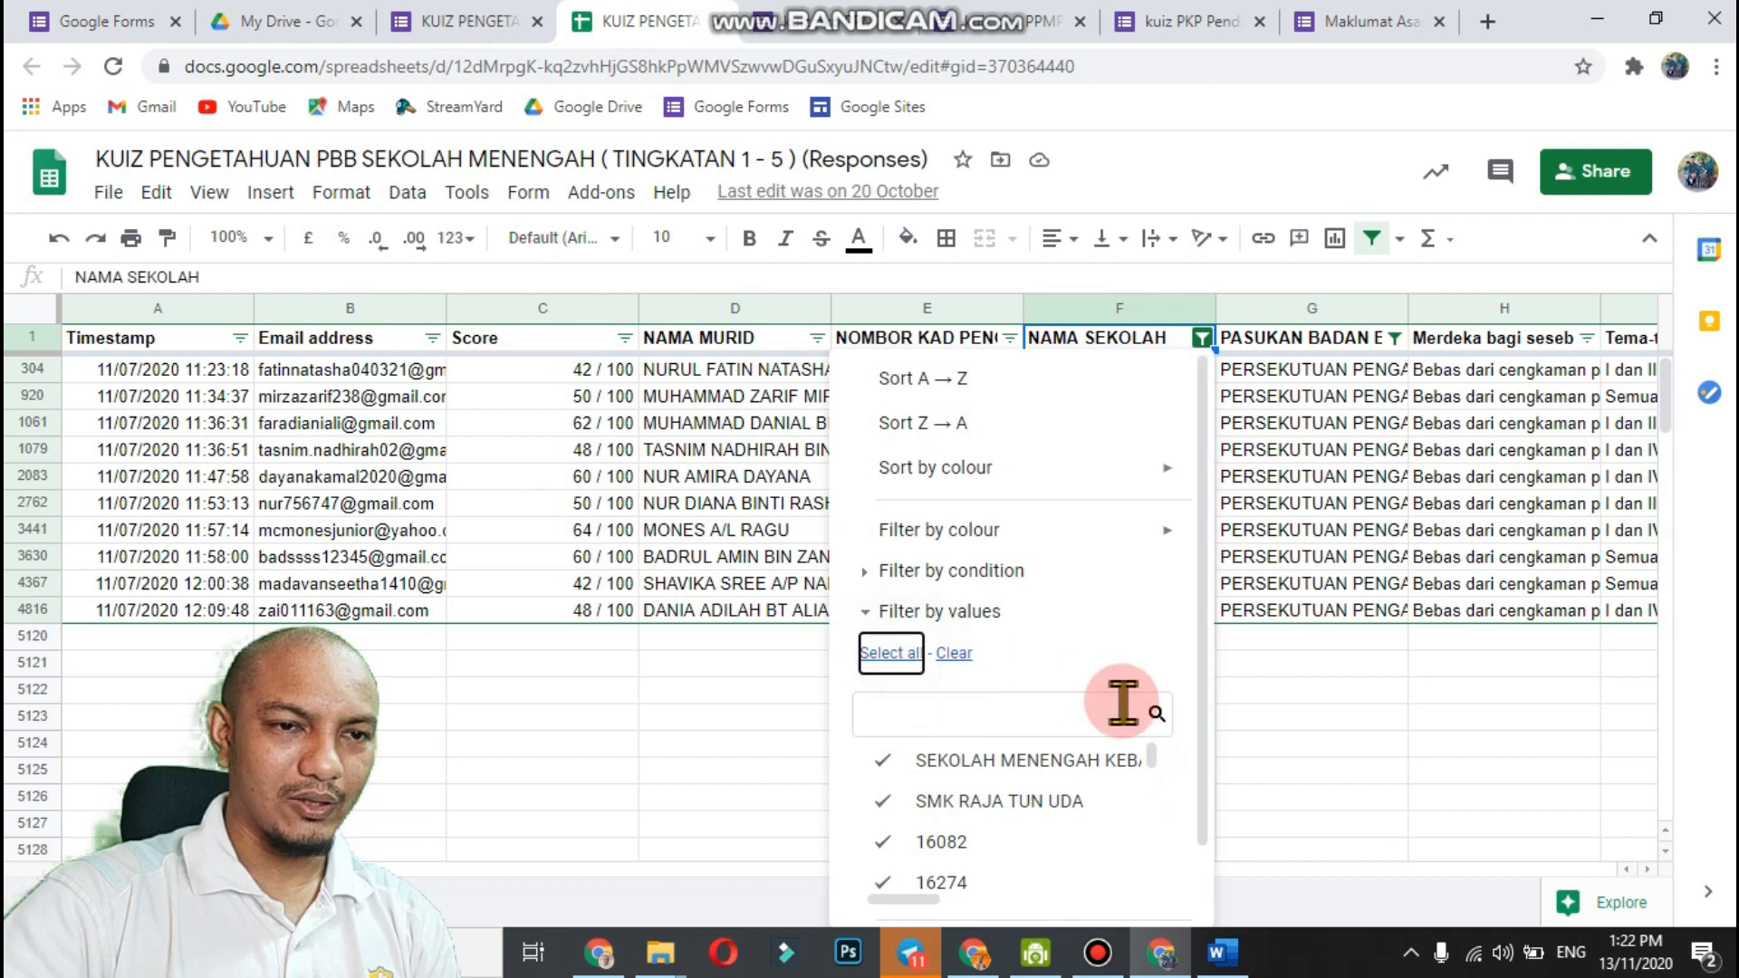
scroll(1184, 725, "down", 1)
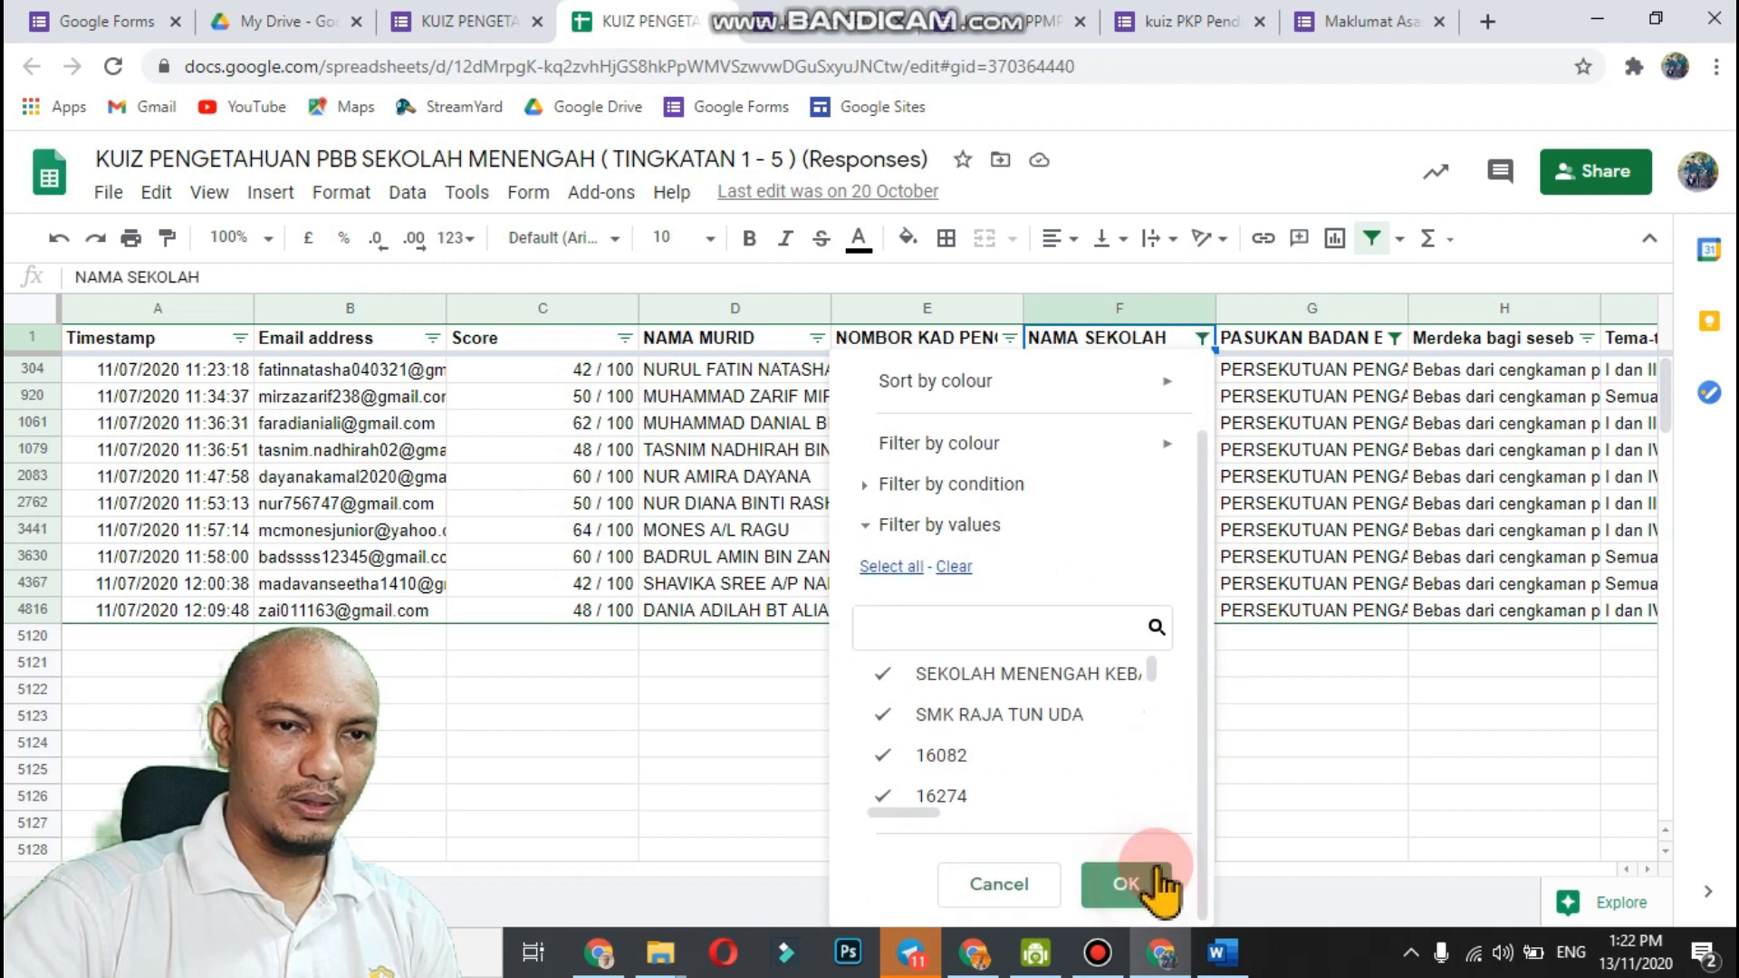
left_click(1145, 888)
key("Right")
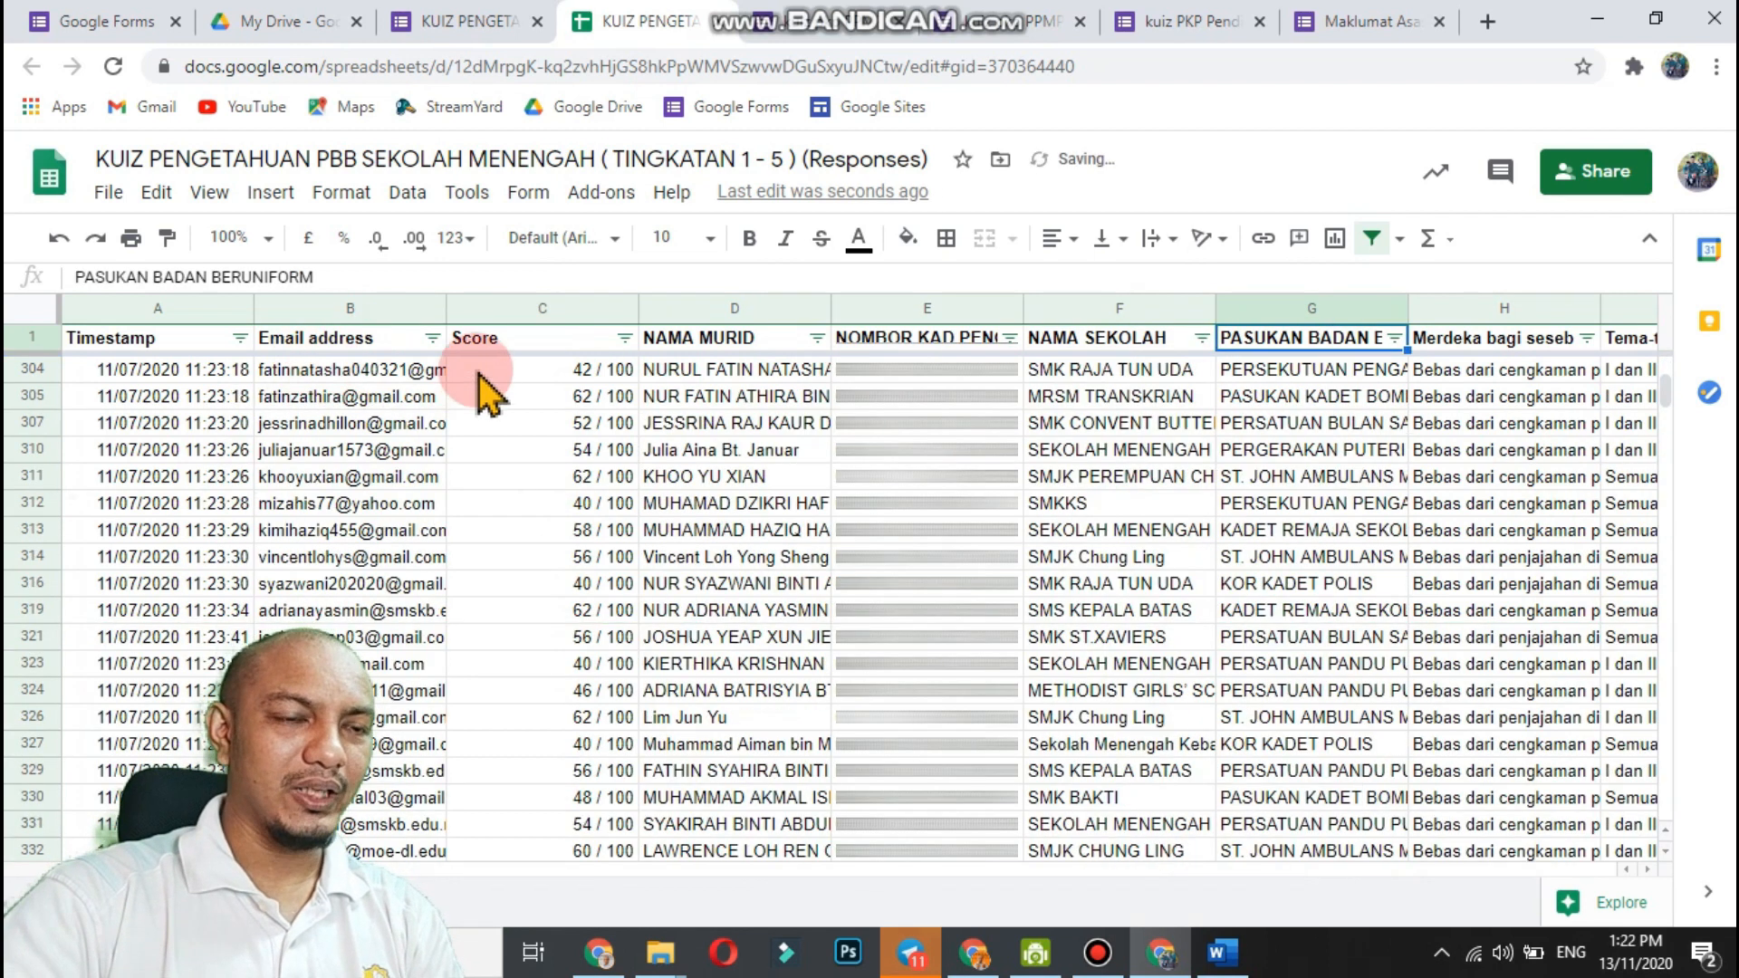